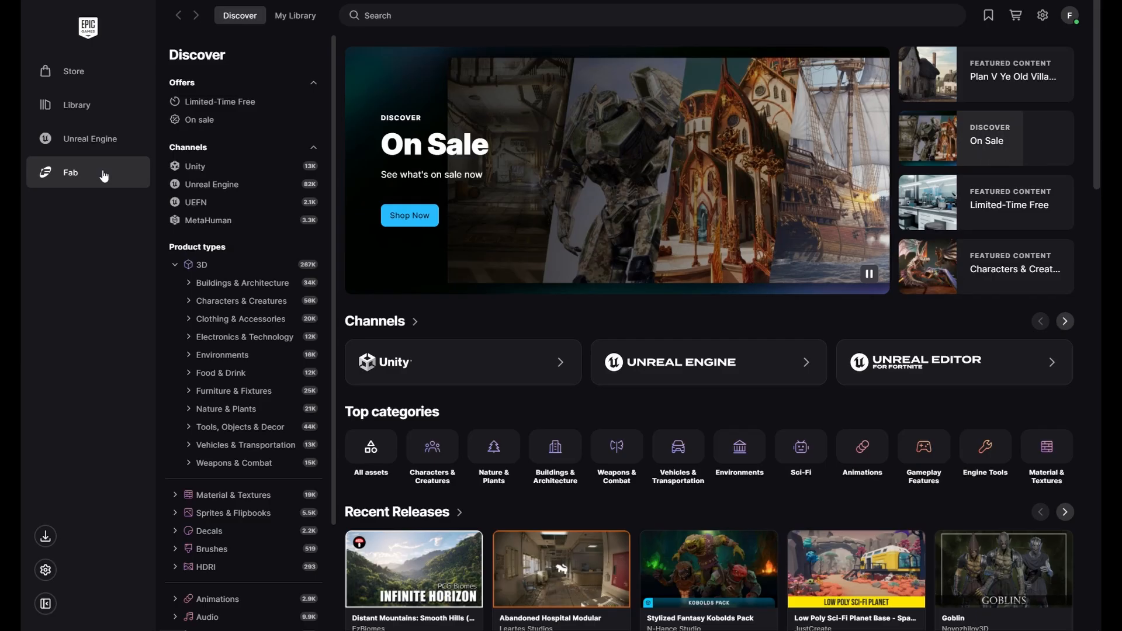
- Search Fab for "coffee" and open the Coffee Shop Environment product by Leartes Studios
left_click(437, 19)
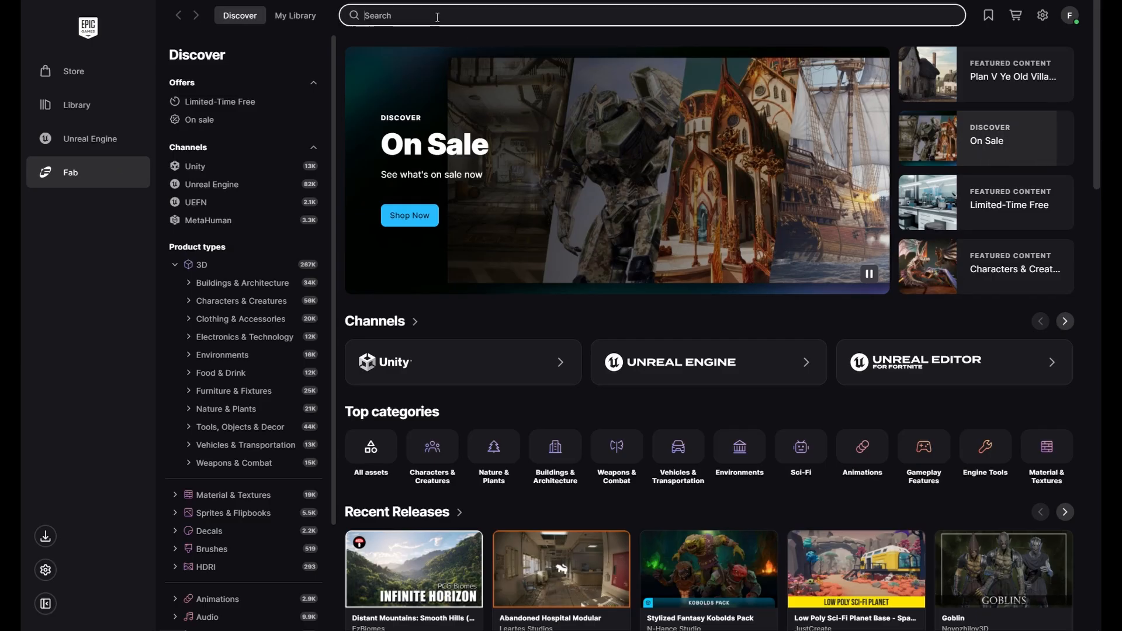
type("co")
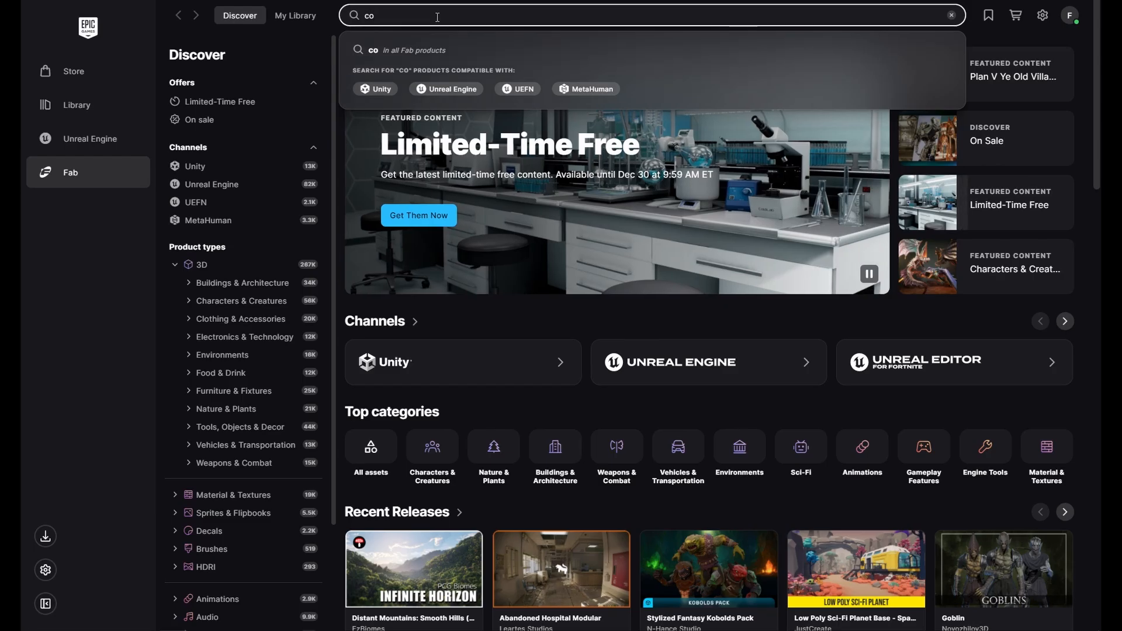
type("ffe")
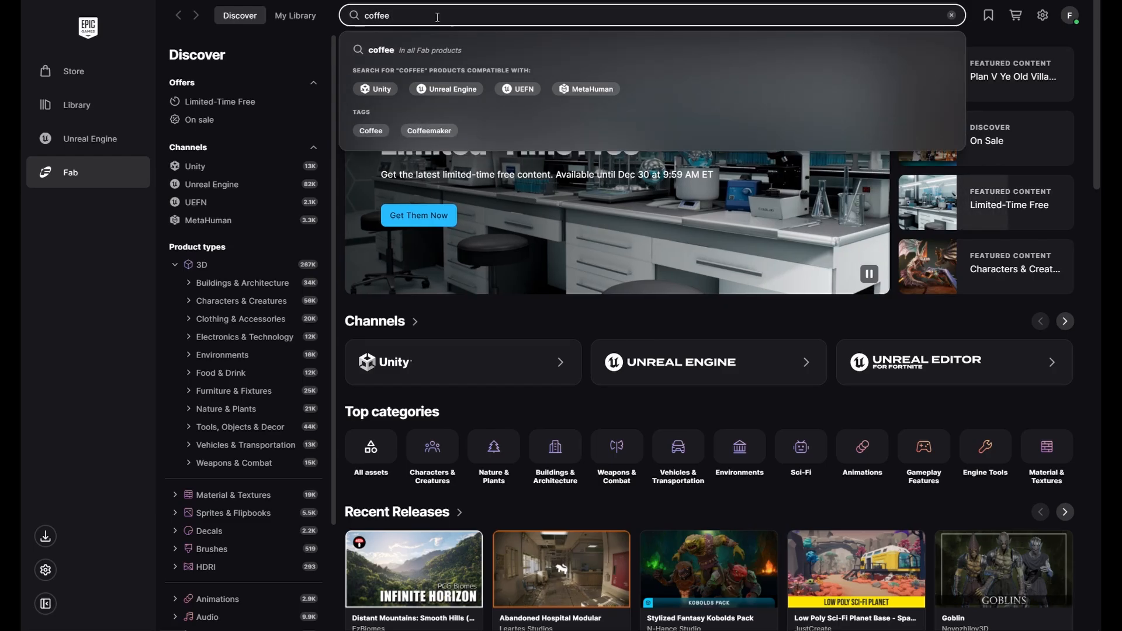
type("e")
key("Return")
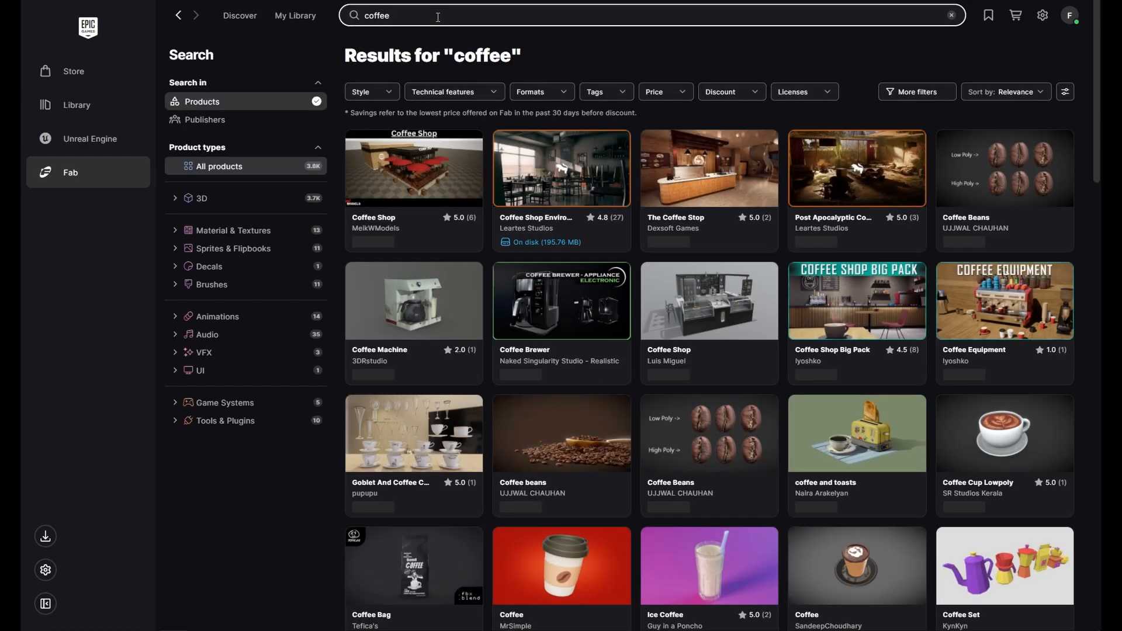
left_click(577, 186)
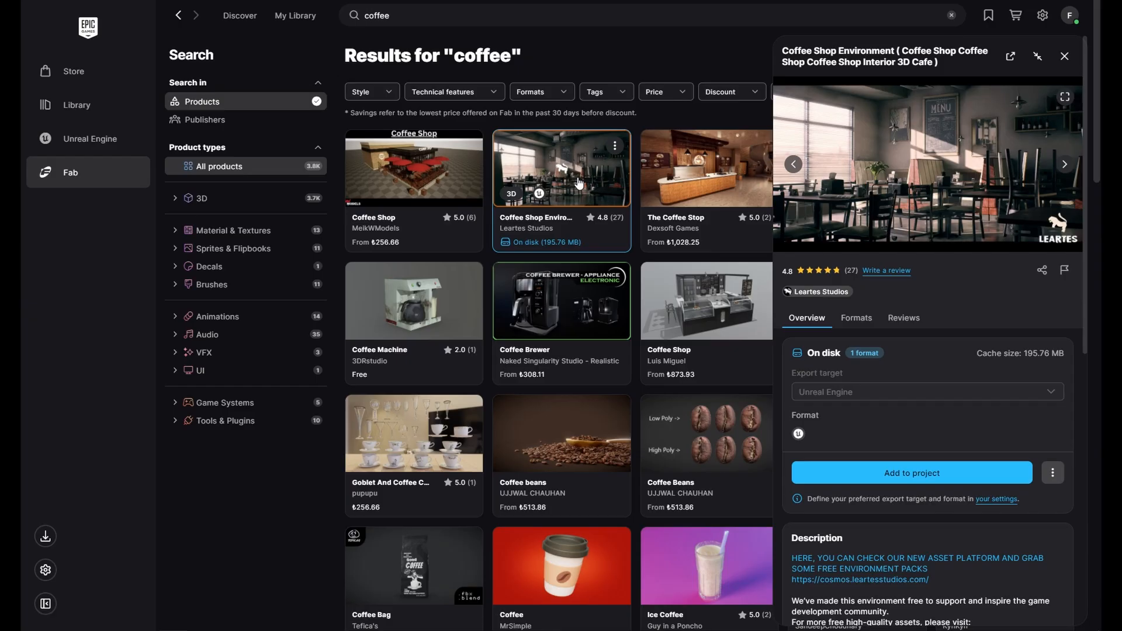
left_click(888, 475)
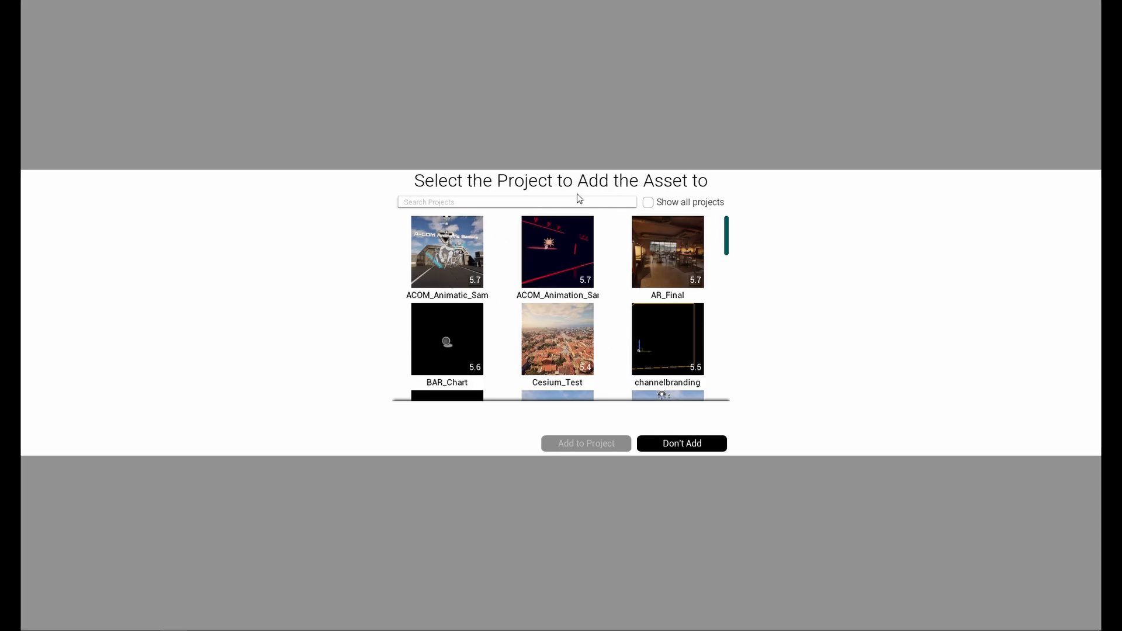
left_click(658, 247)
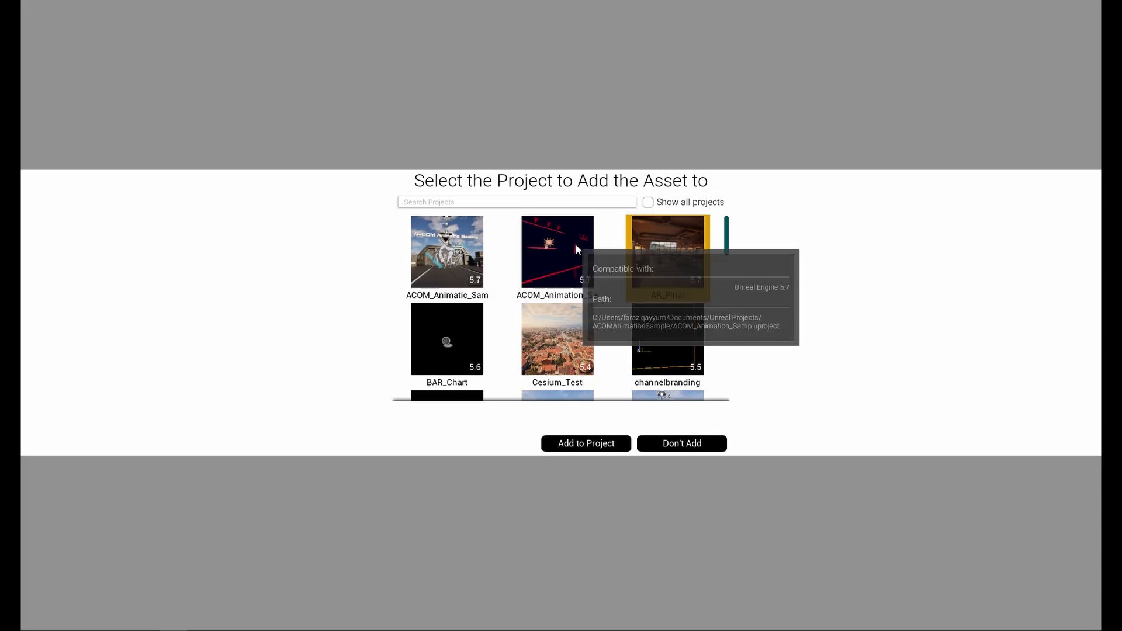
left_click(504, 201)
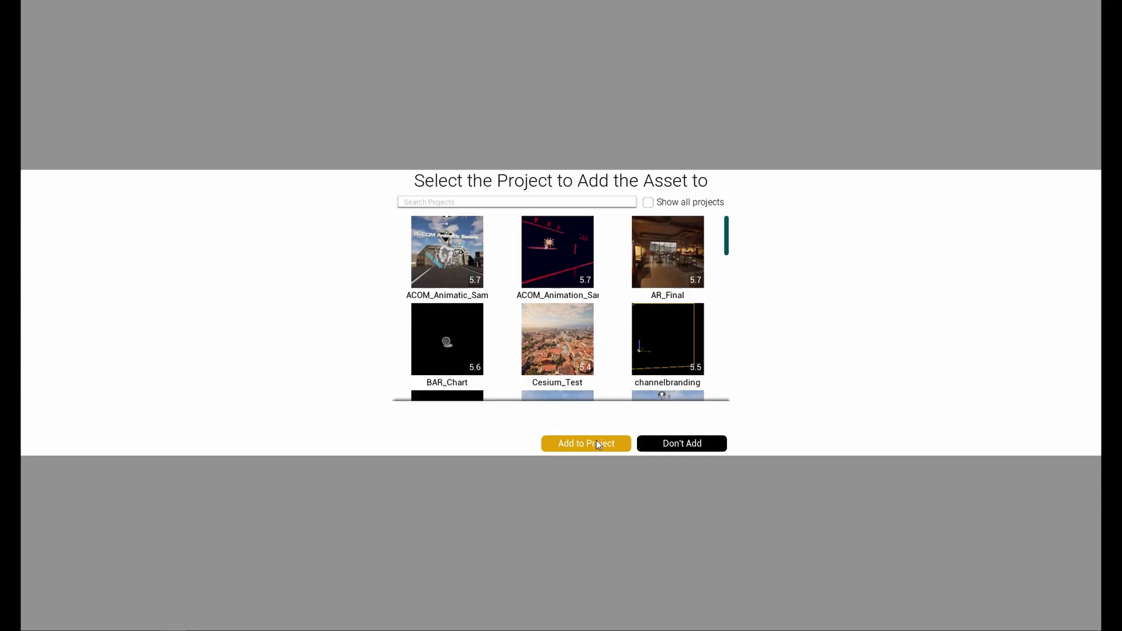
left_click(690, 439)
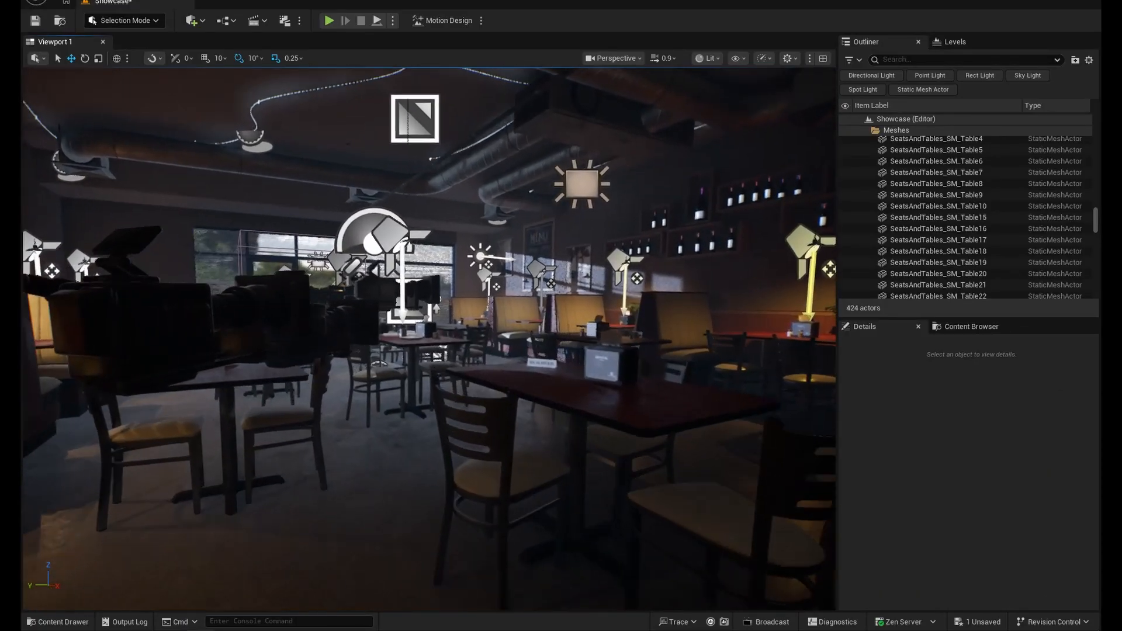
- Examine the coffee shop interior in the Showcase level, including its sky light and directional light
key("w")
mouse_move(530, 246)
right_mouse_down()
mouse_move(515, 250)
mouse_move(530, 247)
right_mouse_up()
key("s")
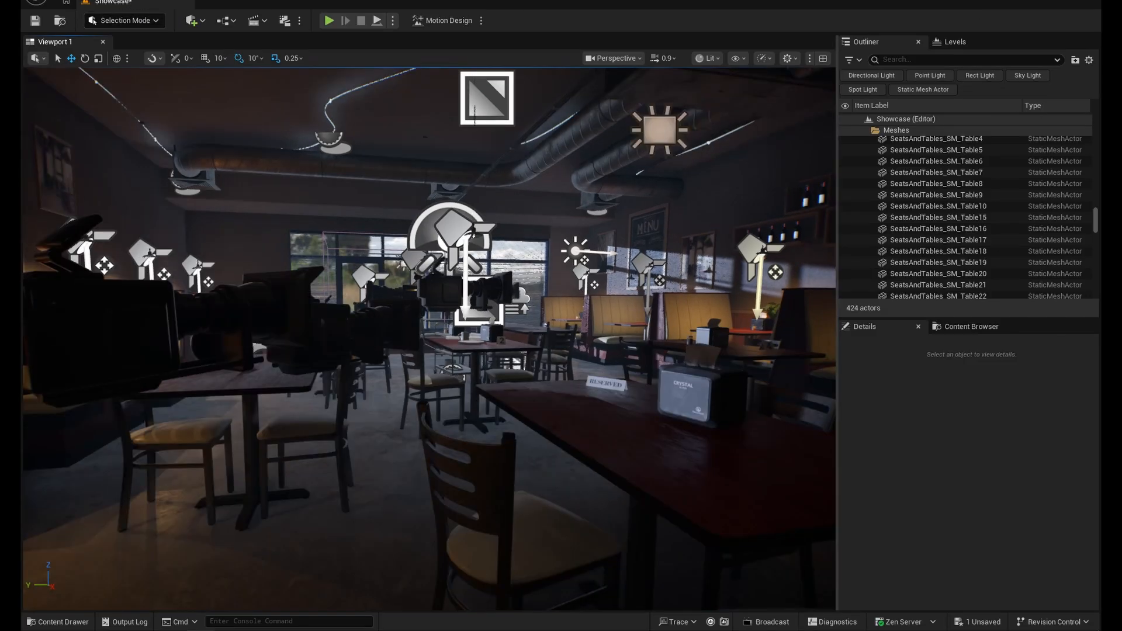
right_click_drag(429, 339, 304, 333)
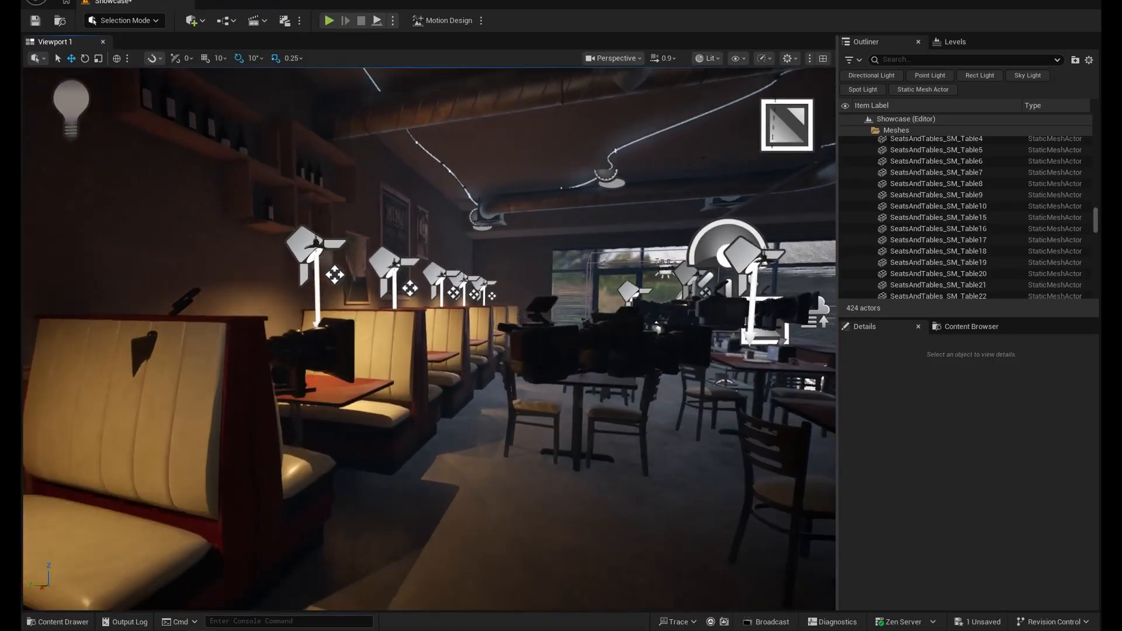
right_click_drag(578, 291, 628, 293)
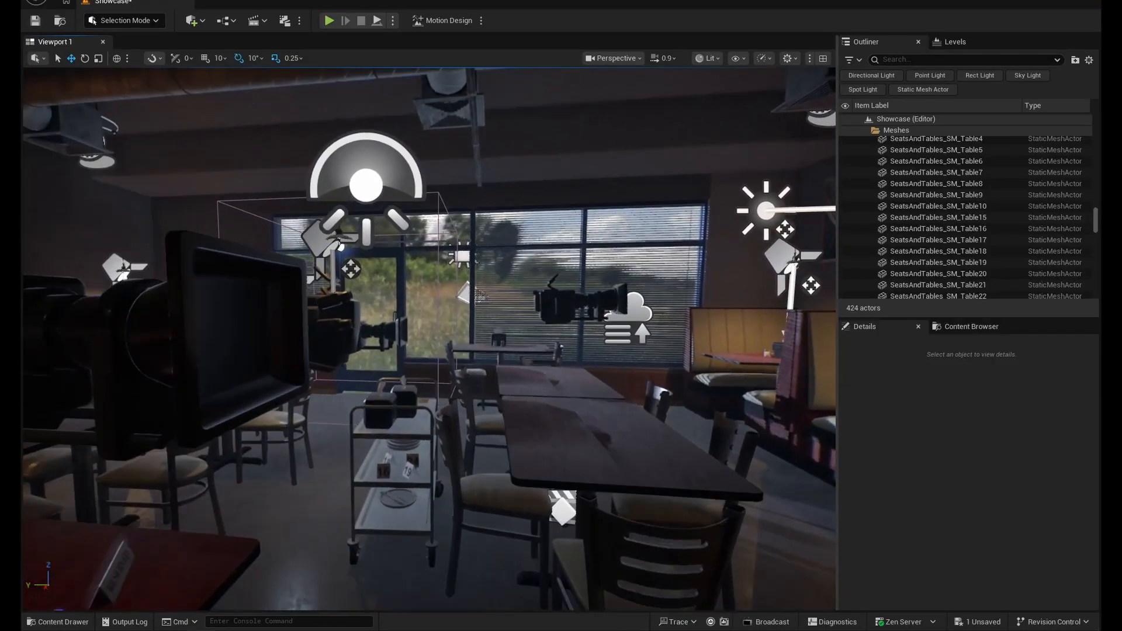
left_click(367, 198)
right_click_drag(579, 339, 543, 391)
left_click(584, 244)
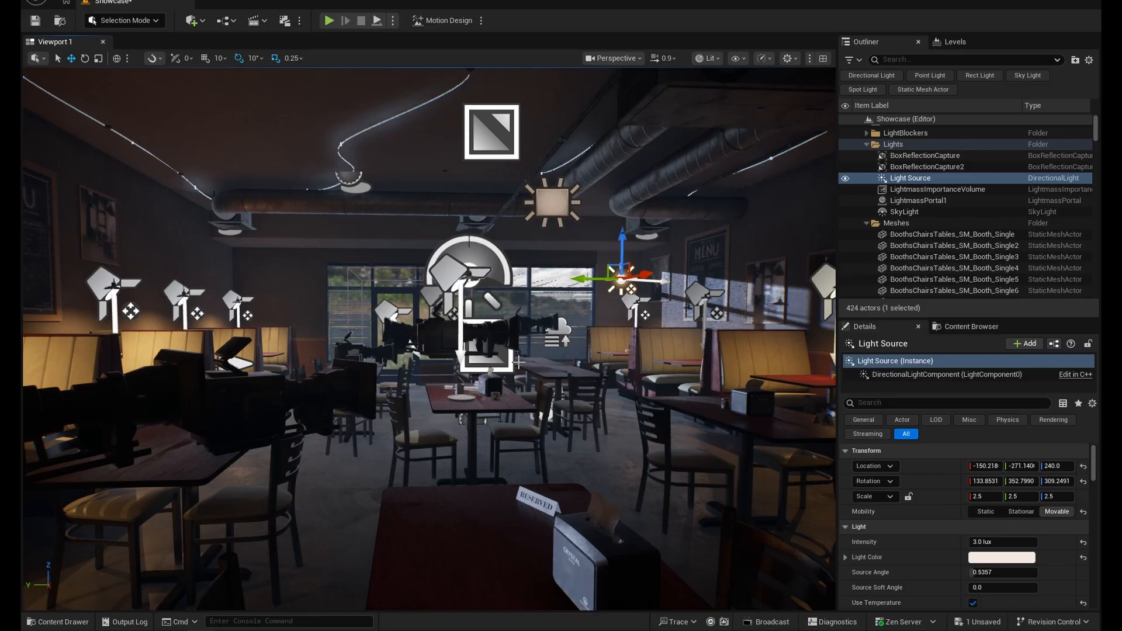
right_click_drag(518, 362, 514, 363)
key("s")
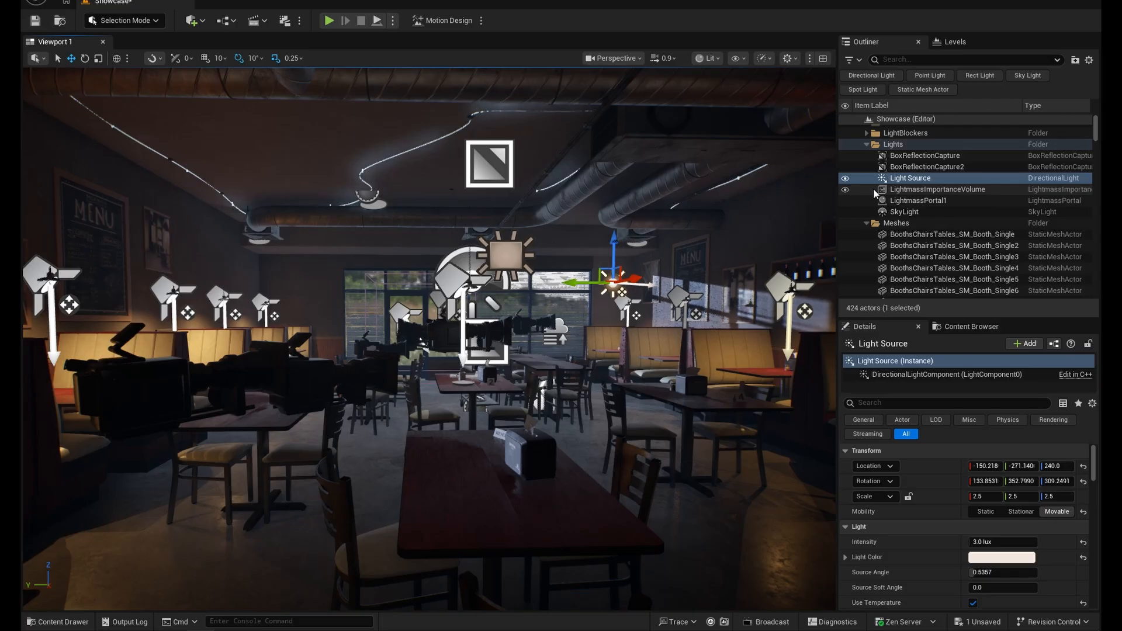
- Delete every actor in the Lights folder: both box reflection captures, Light Source, LightmassImportanceVolume, LightmassPortal1 and SkyLight
left_click(907, 211)
left_click(924, 156, "shift")
key("f")
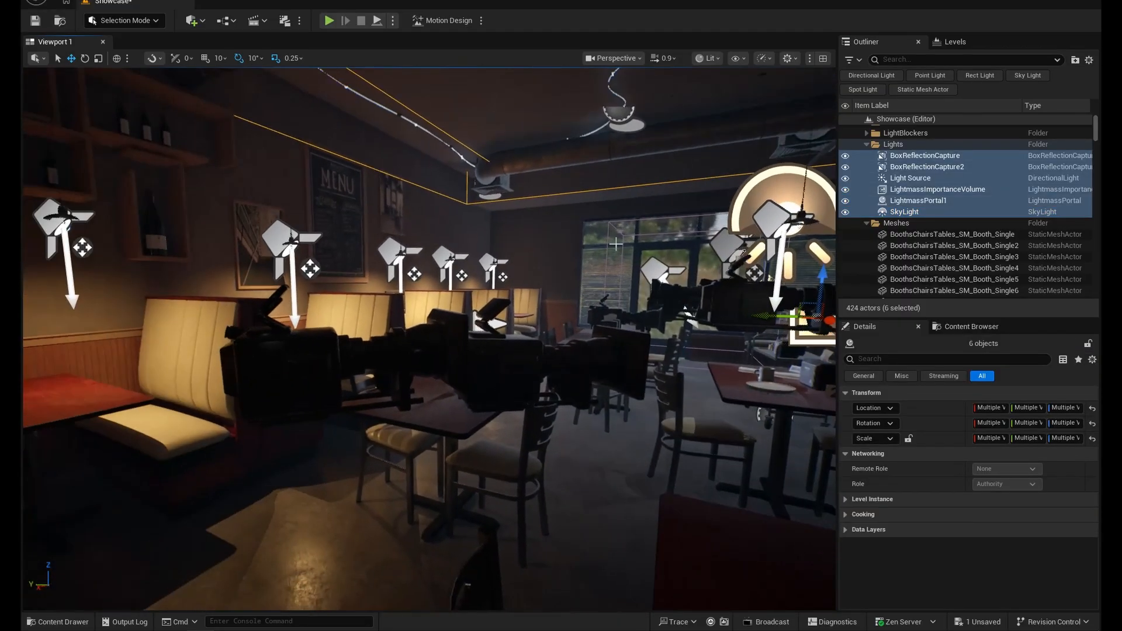
key("w")
mouse_move(310, 219)
right_mouse_down()
mouse_move(290, 219)
mouse_move(310, 219)
right_mouse_up()
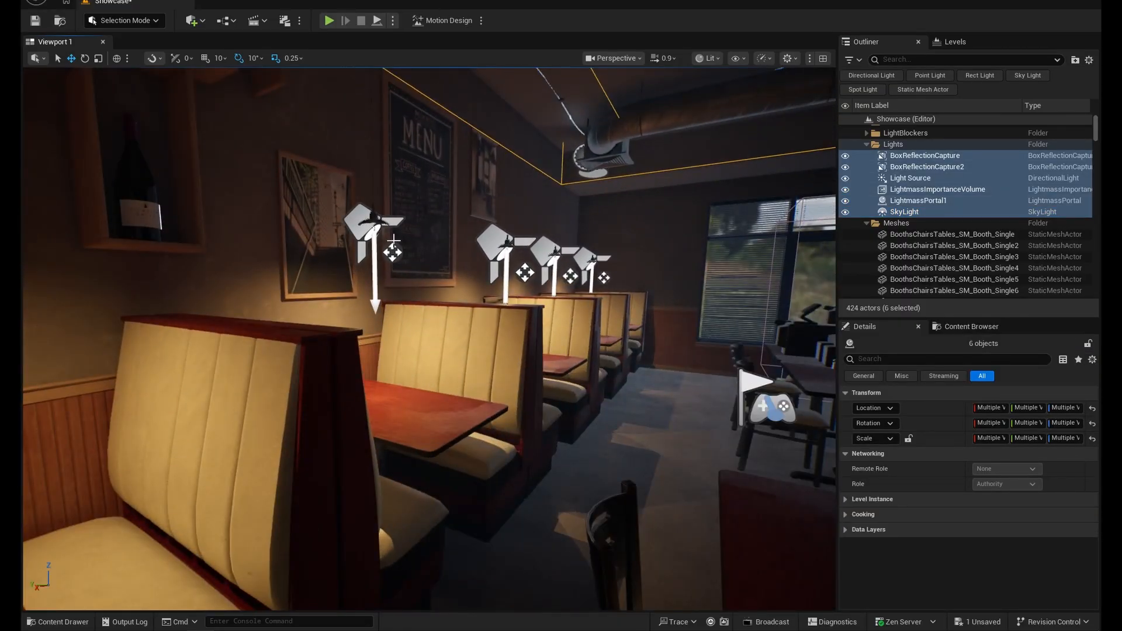
key("f")
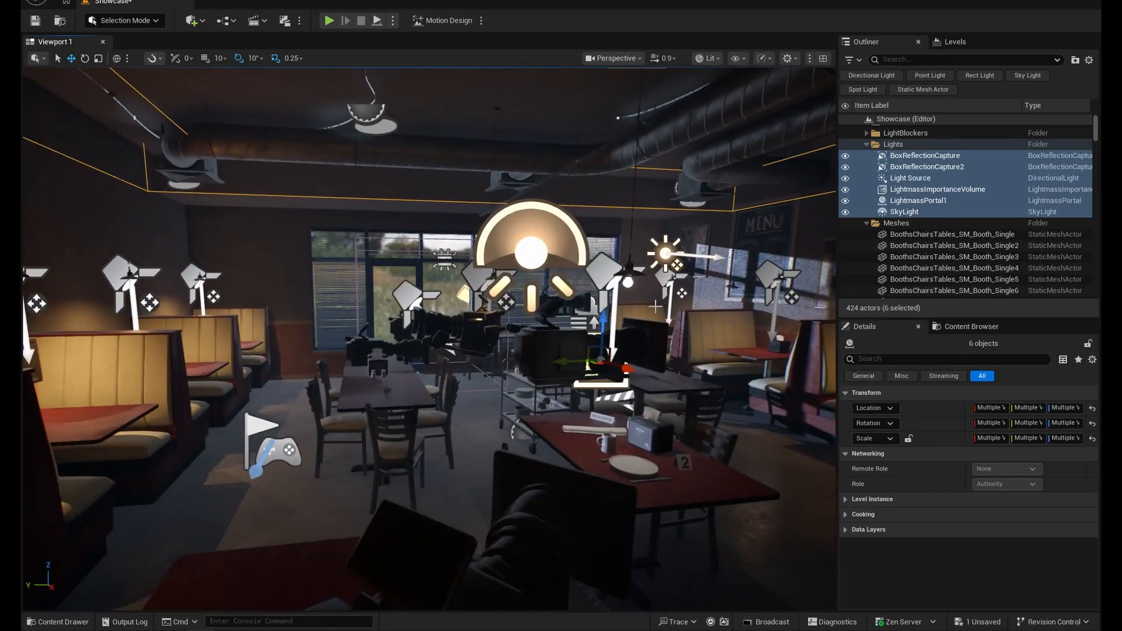
left_click(930, 157)
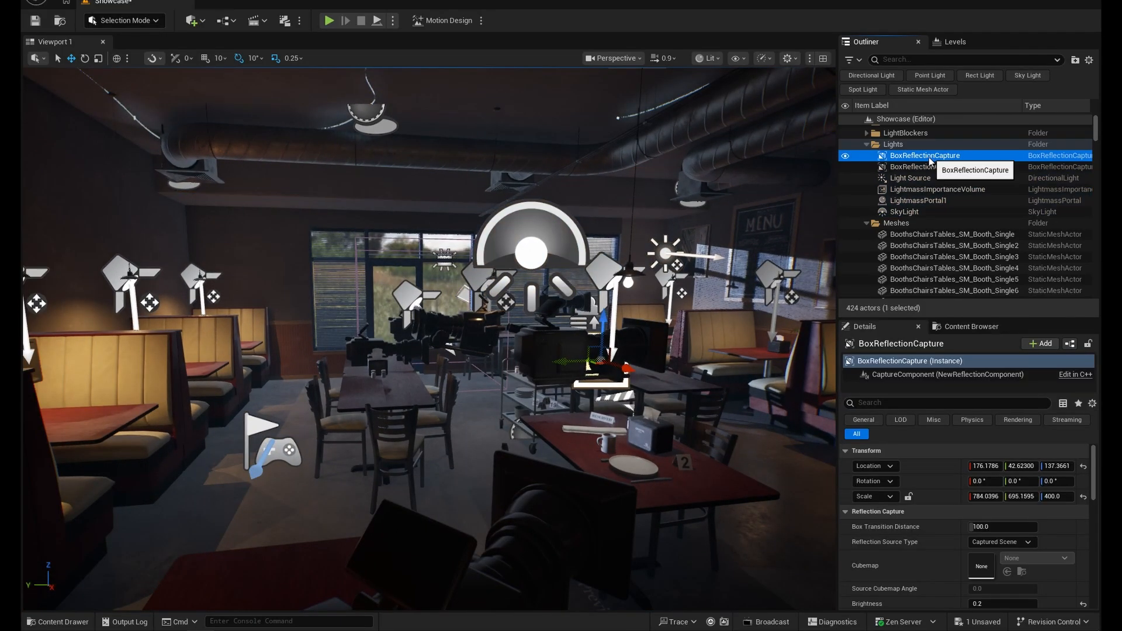
left_click(922, 177, "shift")
left_click(922, 190, "shift")
left_click(923, 200, "shift")
left_click(926, 212, "shift")
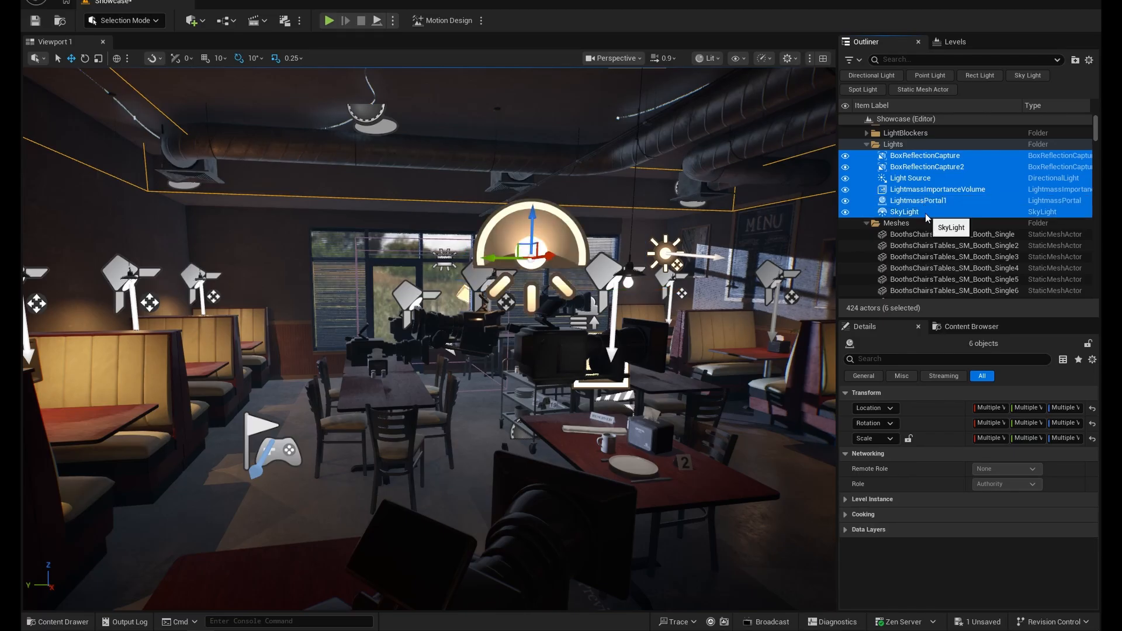
key("Delete")
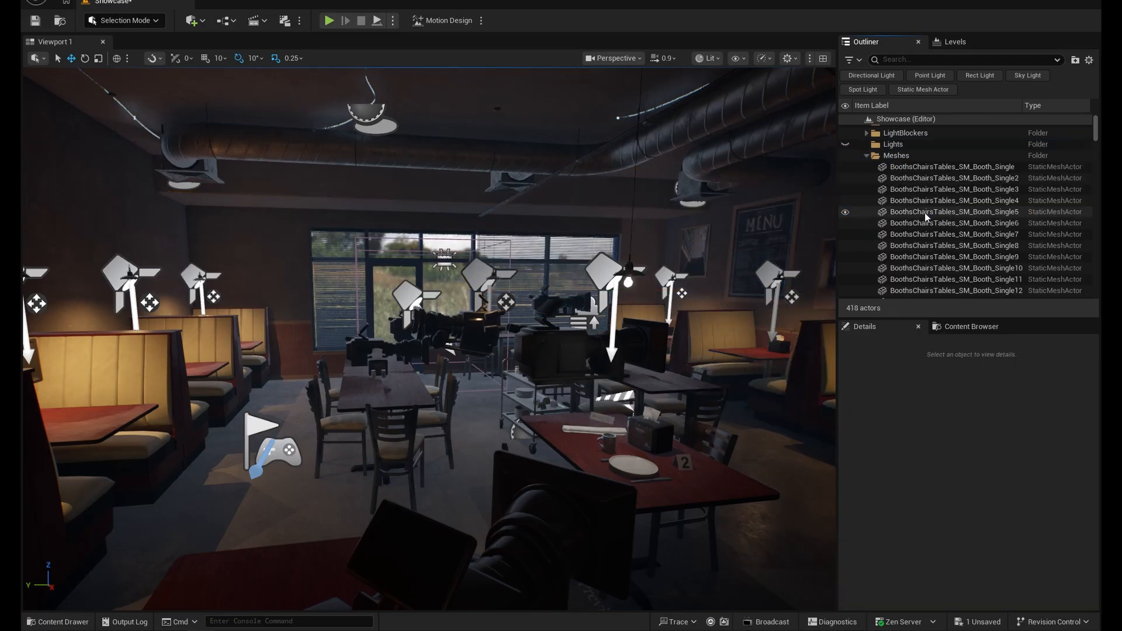
- Delete the PlayerStart actor beside the booths
right_click_drag(327, 421, 304, 430)
left_click(300, 438)
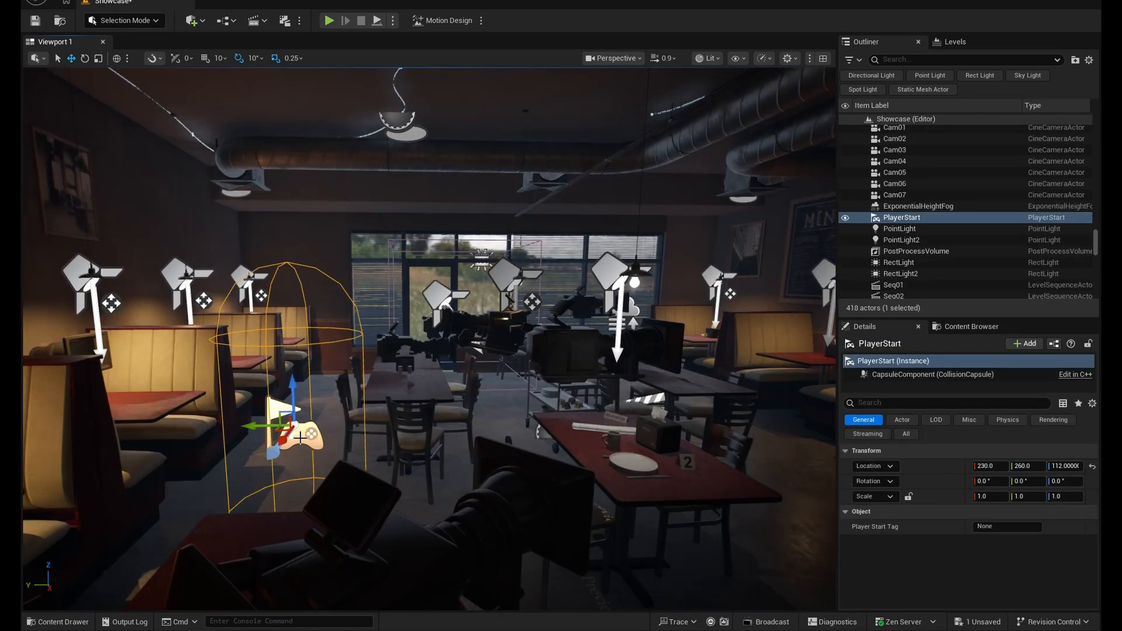
key("Delete")
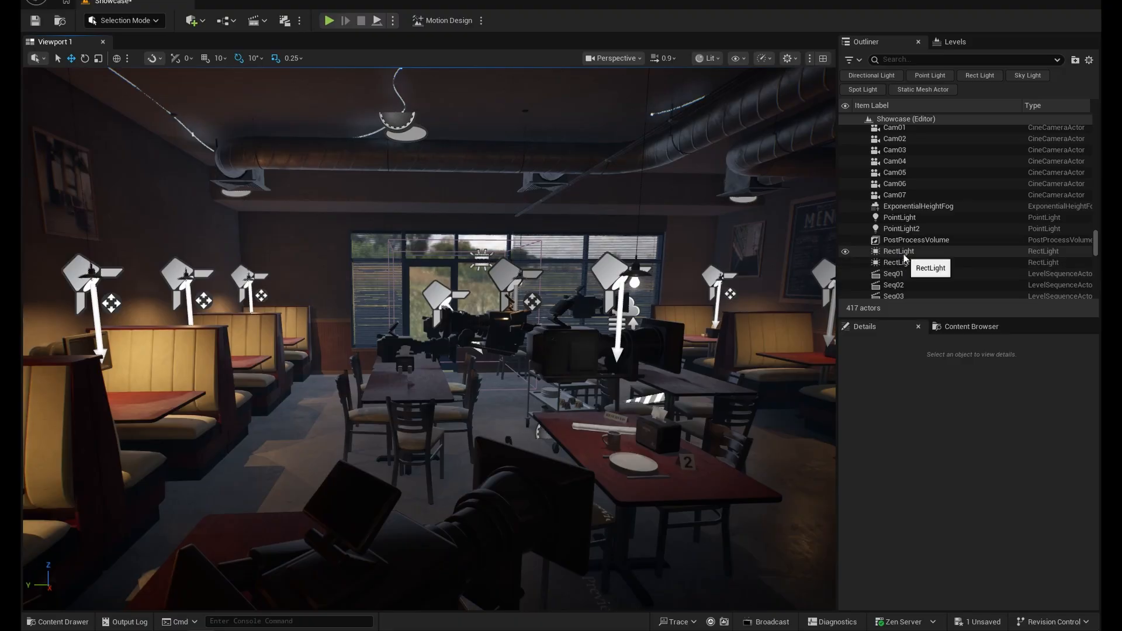
- Examine the remaining lighting: PointLight2, the ceiling lamp with its spot light above a booth, and the window area
double_click(902, 229)
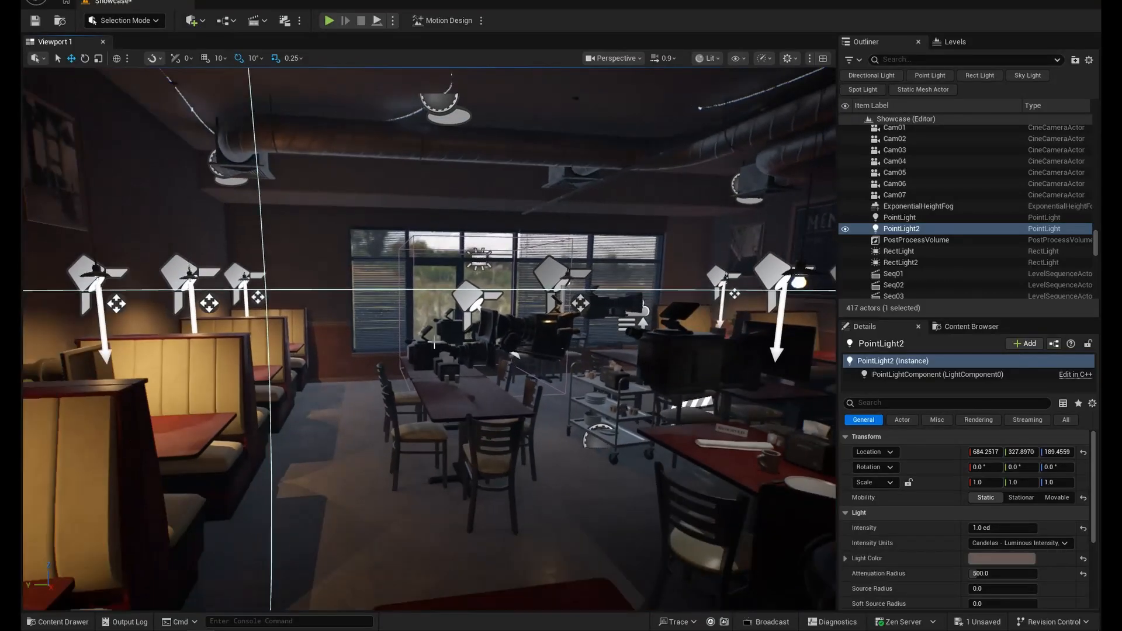
right_click_drag(434, 342, 525, 225)
key("w")
left_click(535, 312)
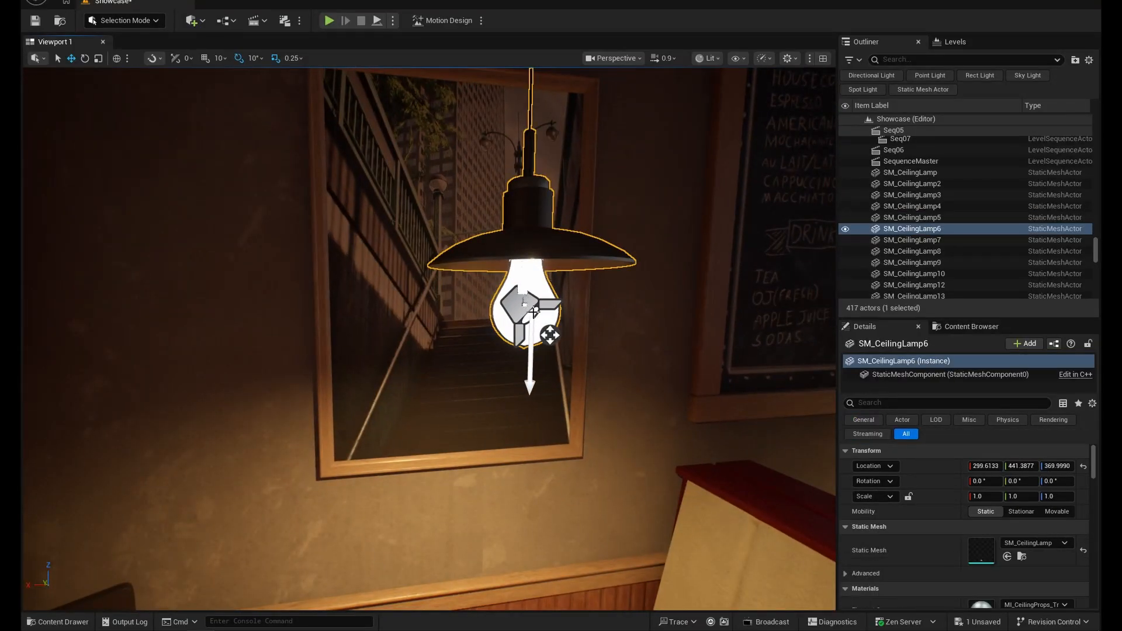
left_click(547, 338)
key("s")
right_click_drag(546, 337, 538, 374)
key("w")
key("s")
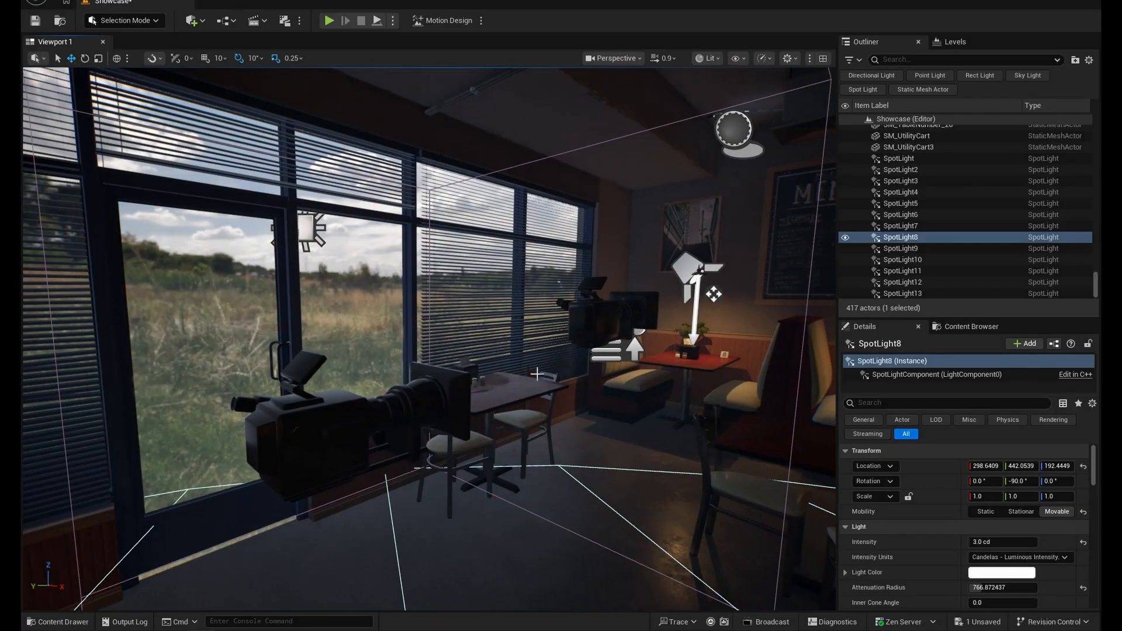
right_click_drag(437, 332, 379, 331)
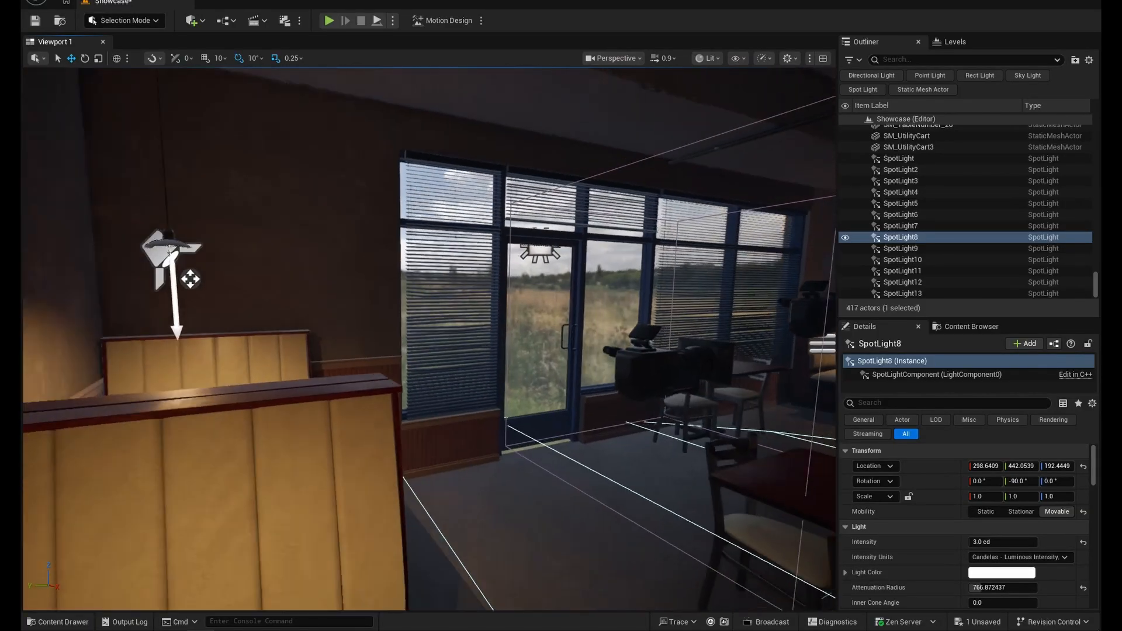
key("s")
mouse_move(507, 297)
right_mouse_down()
mouse_move(590, 293)
mouse_move(507, 296)
right_mouse_up()
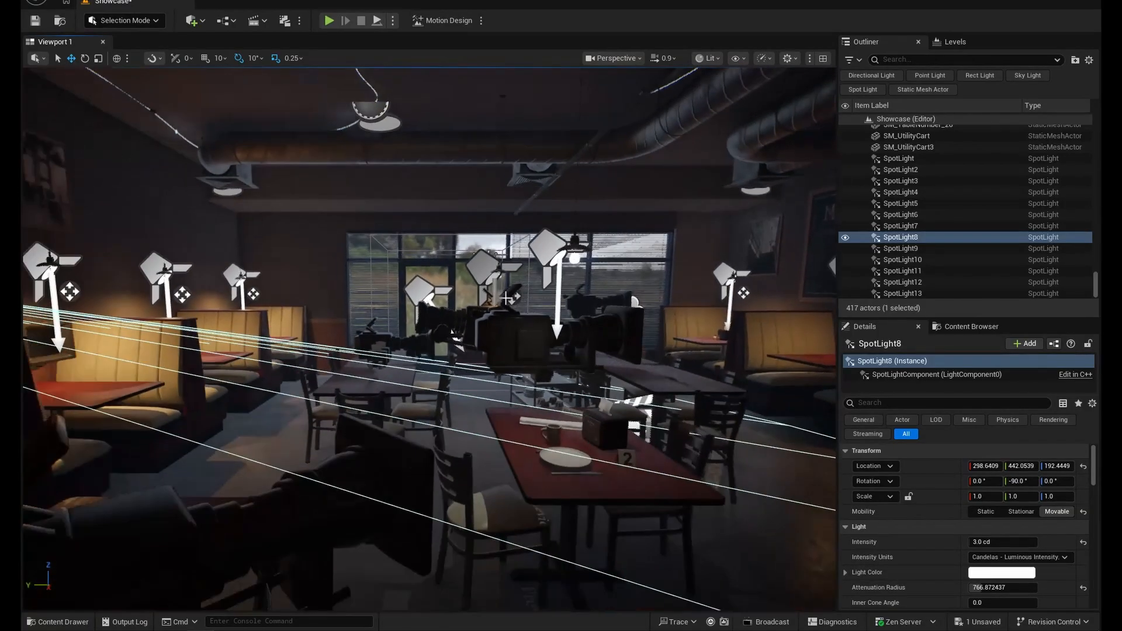
- Filter the level's actors by "post" and hide the PostProcessVolume
left_click(897, 59)
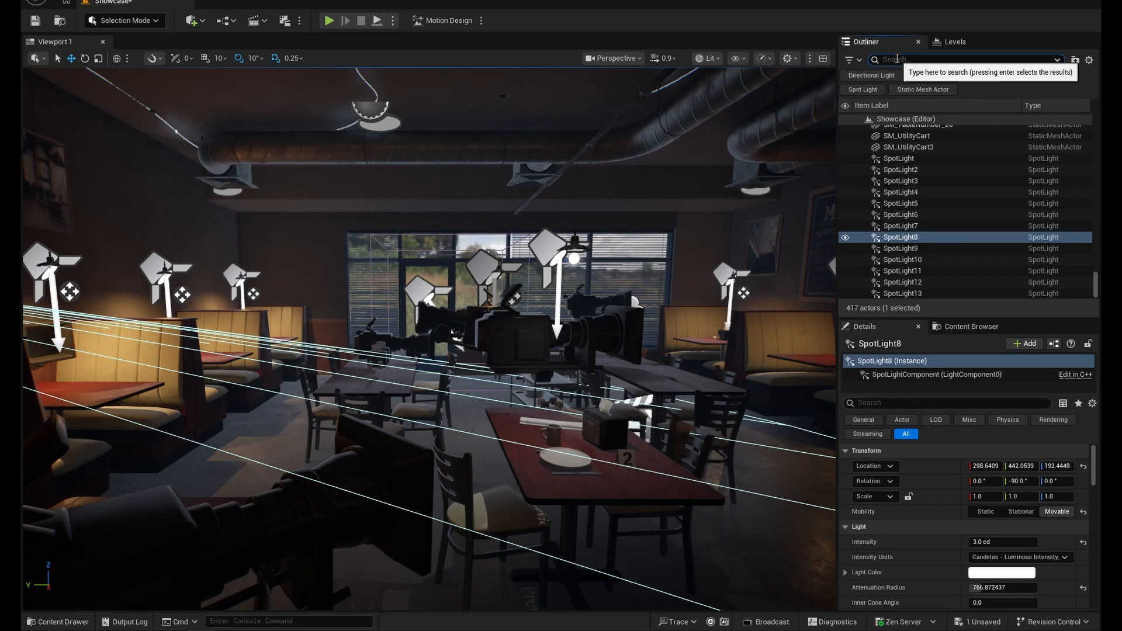
type("post")
left_click(847, 132)
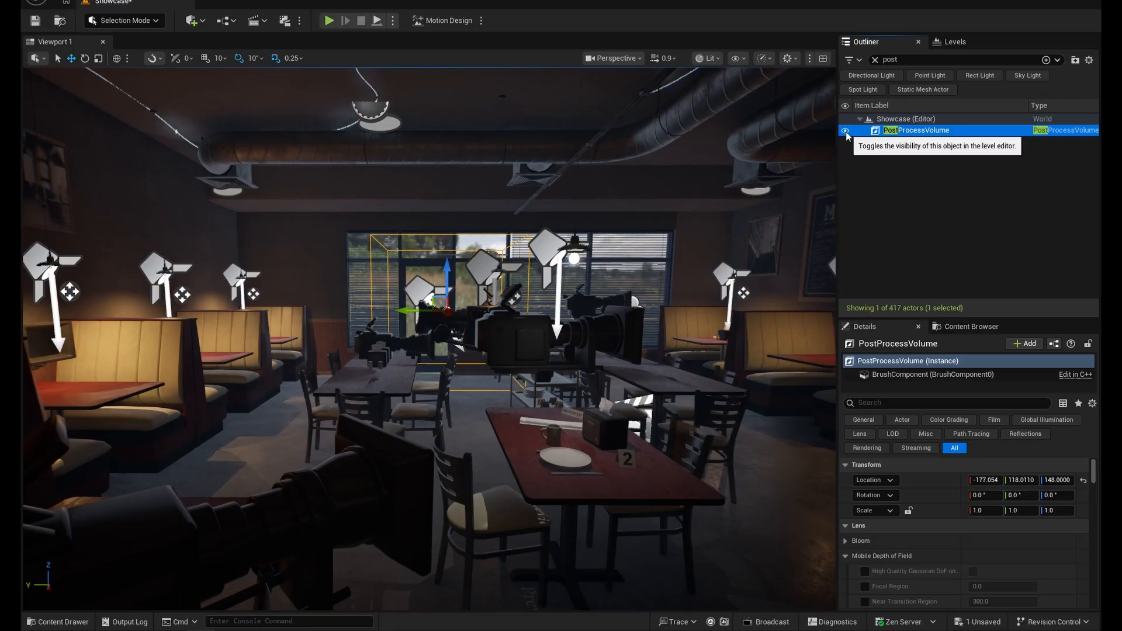
left_click(846, 131)
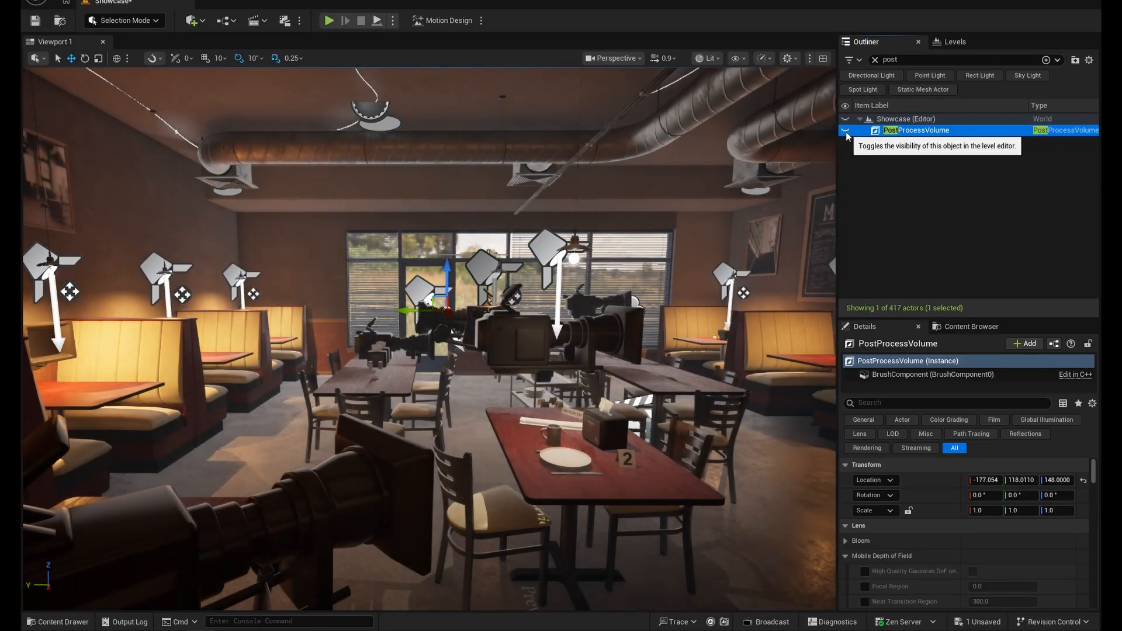
right_click_drag(585, 281, 637, 283)
right_click_drag(374, 242, 374, 243)
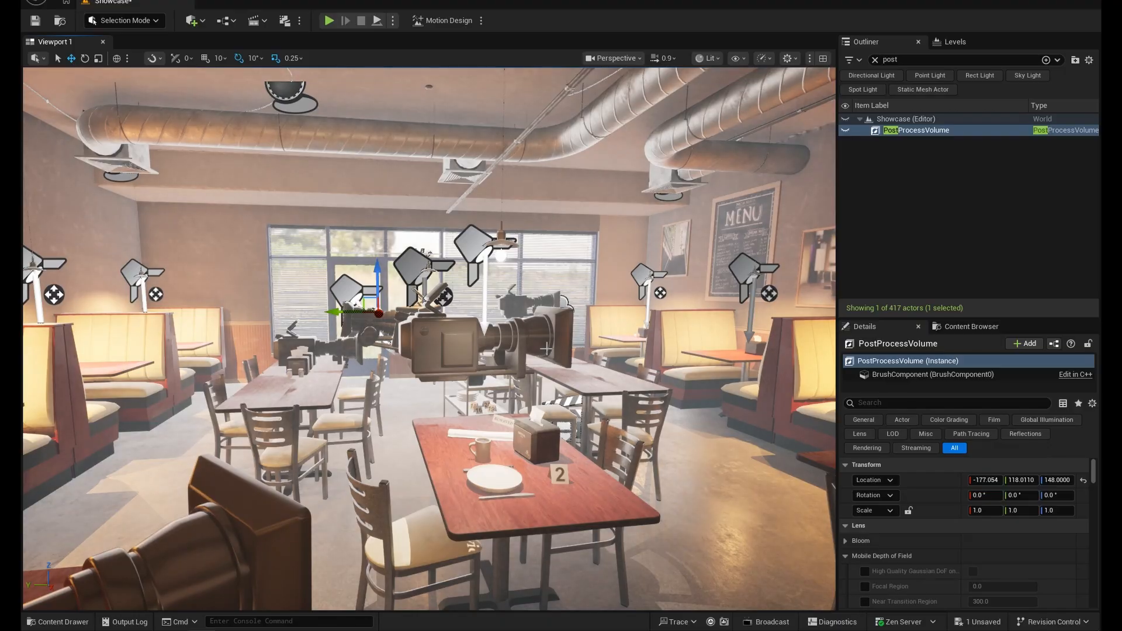
right_click_drag(557, 316, 572, 315)
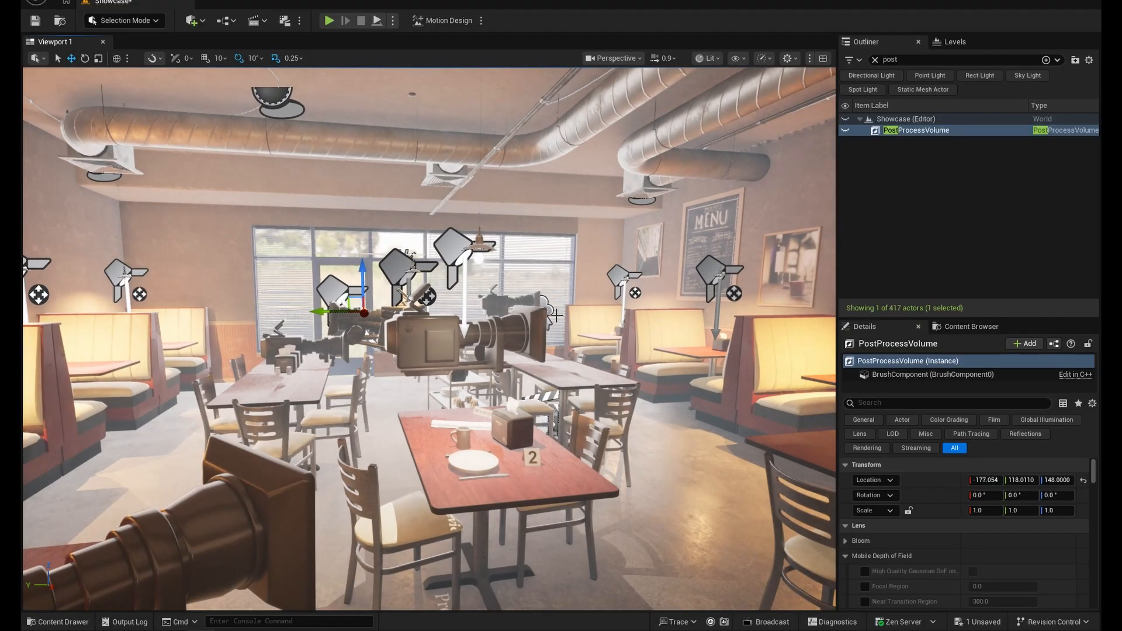
- Enable Game View in the perspective viewport to hide the light and camera icons
left_click(642, 58)
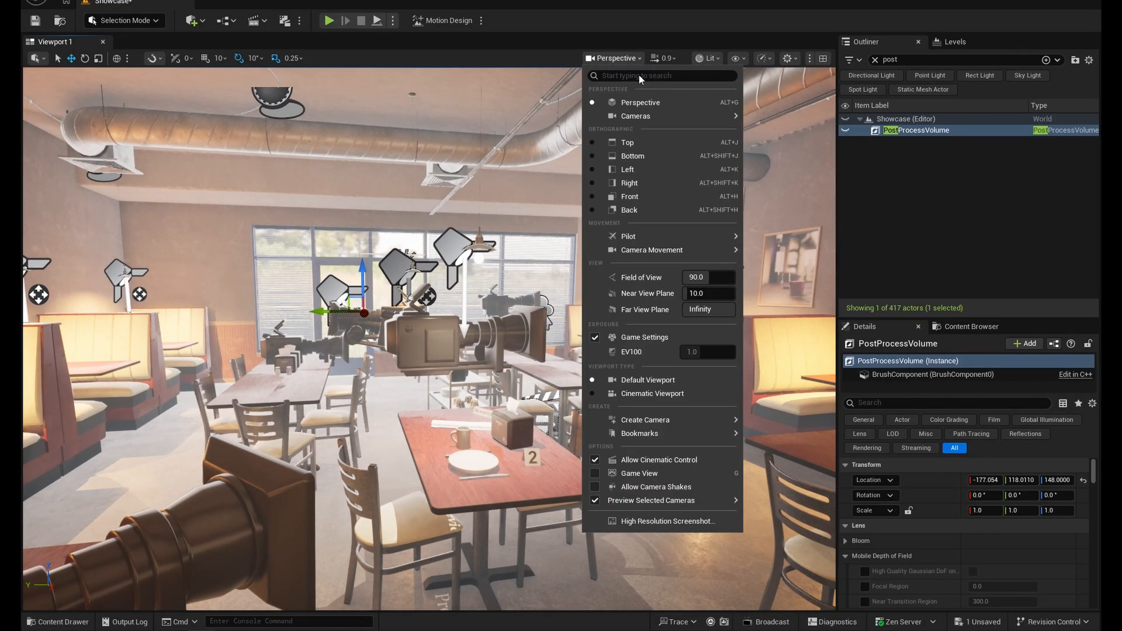
left_click(595, 474)
left_click(595, 473)
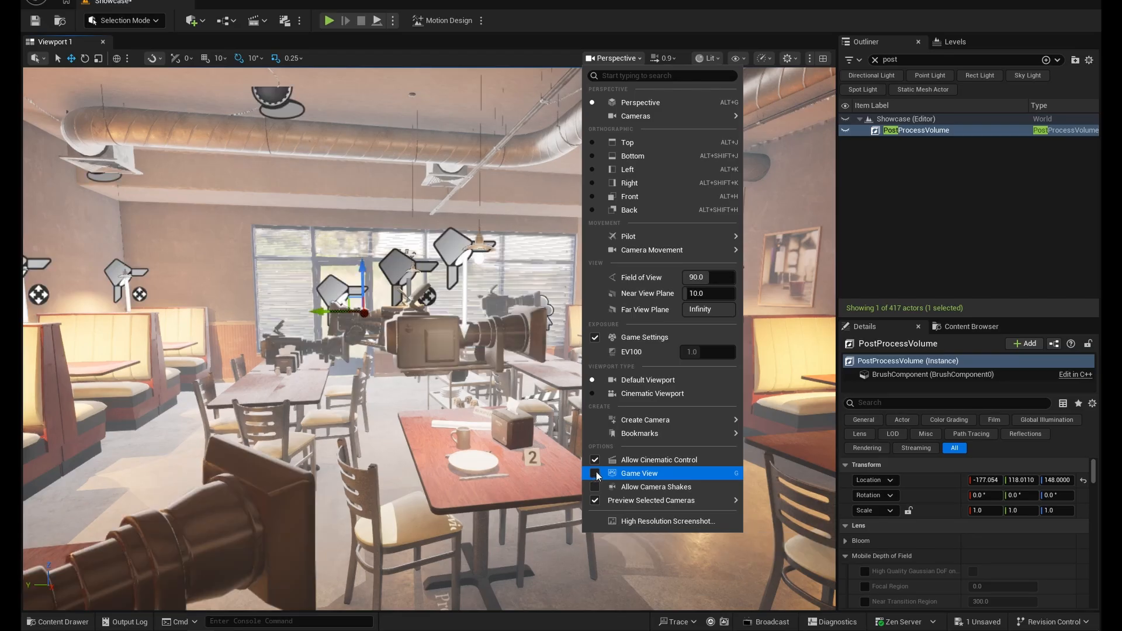
left_click(544, 234)
left_click_drag(507, 282, 508, 252)
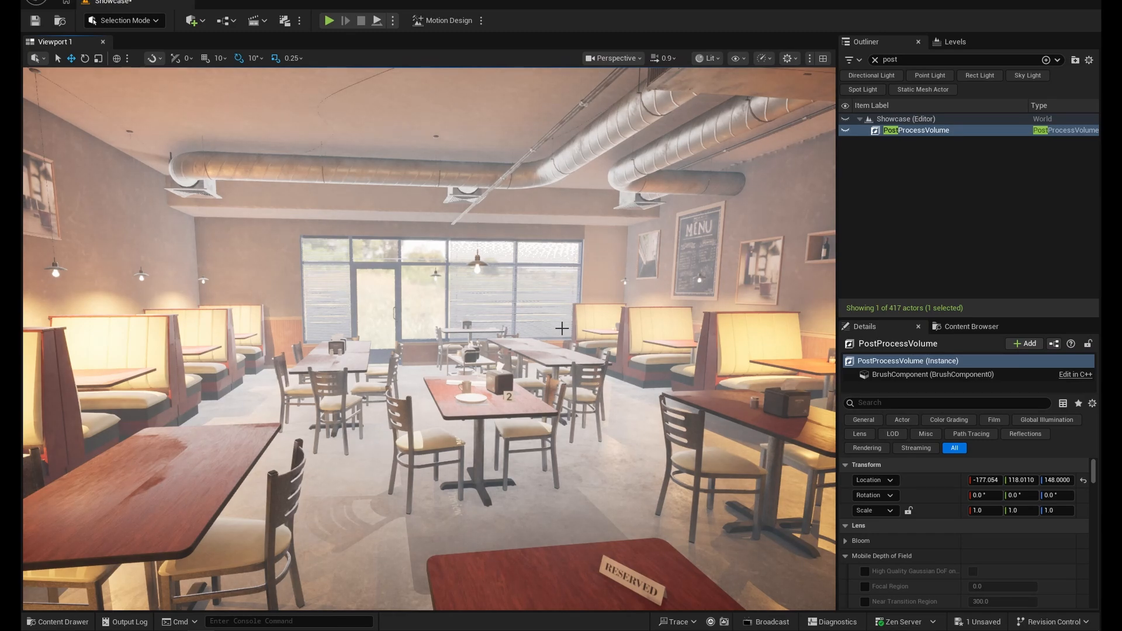
- Compare the interior with the PostProcessVolume shown and hidden from several viewpoints, leaving the volume shown
right_click_drag(598, 325, 643, 324)
mouse_move(521, 409)
right_mouse_down()
mouse_move(505, 409)
mouse_move(529, 383)
mouse_move(614, 389)
mouse_move(507, 396)
right_mouse_up()
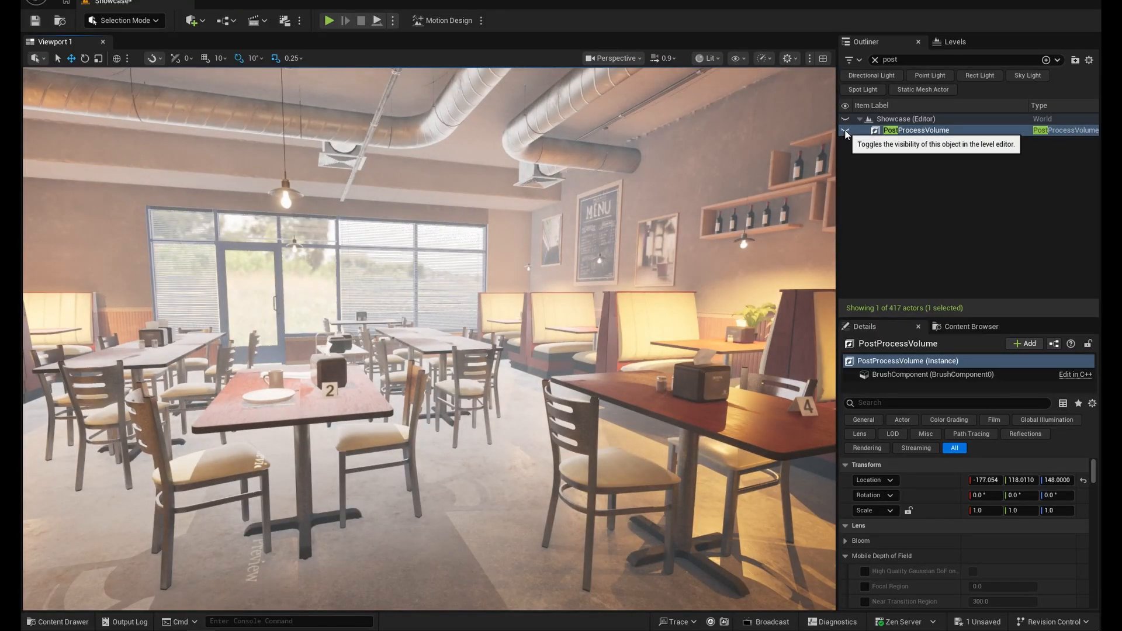
left_click(845, 131)
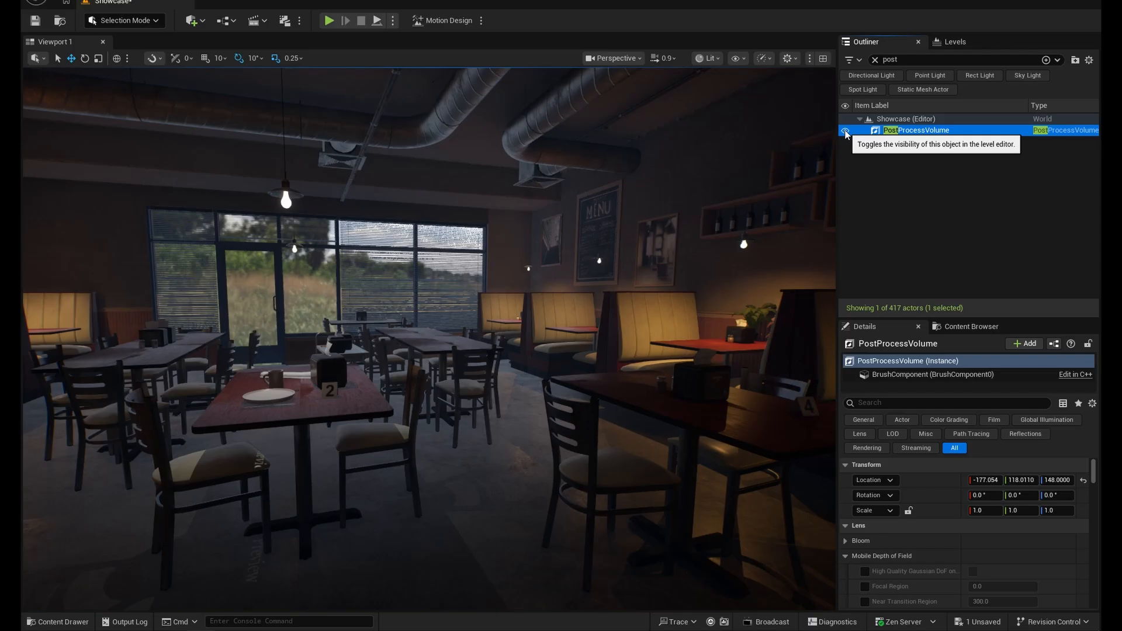
left_click(845, 131)
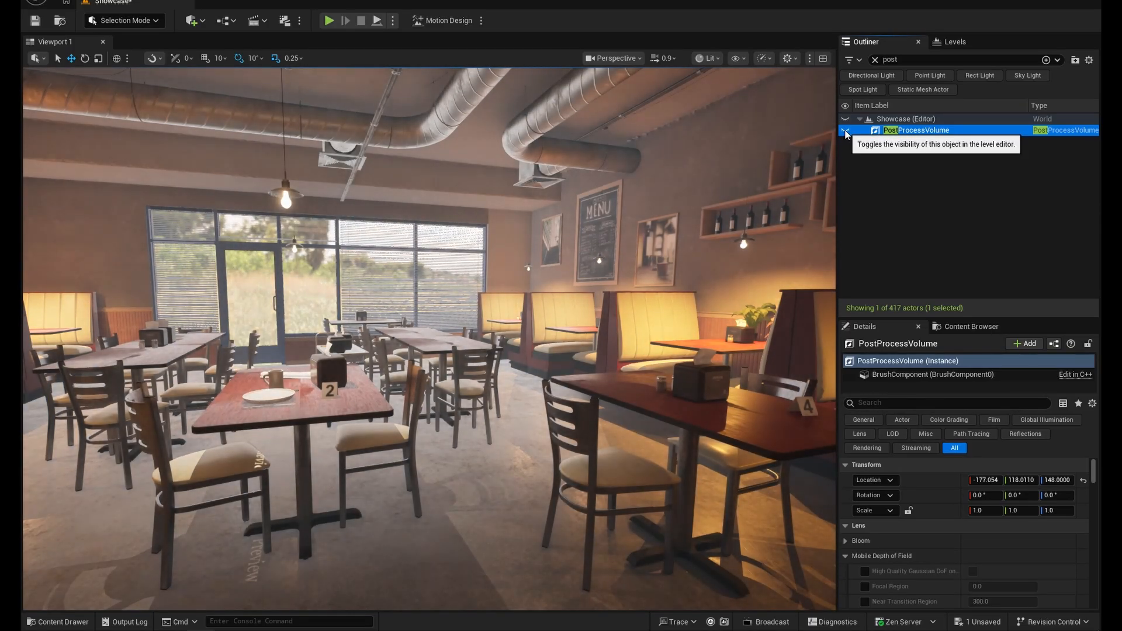
left_click(846, 131)
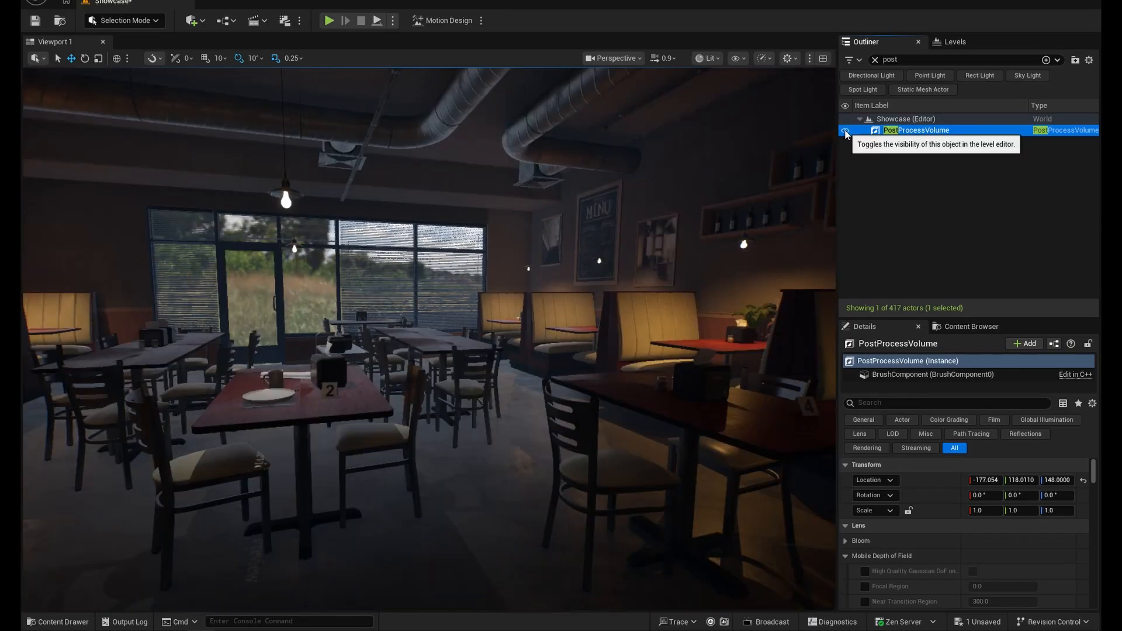
mouse_move(360, 361)
left_mouse_down()
mouse_move(350, 403)
mouse_move(360, 361)
left_mouse_up()
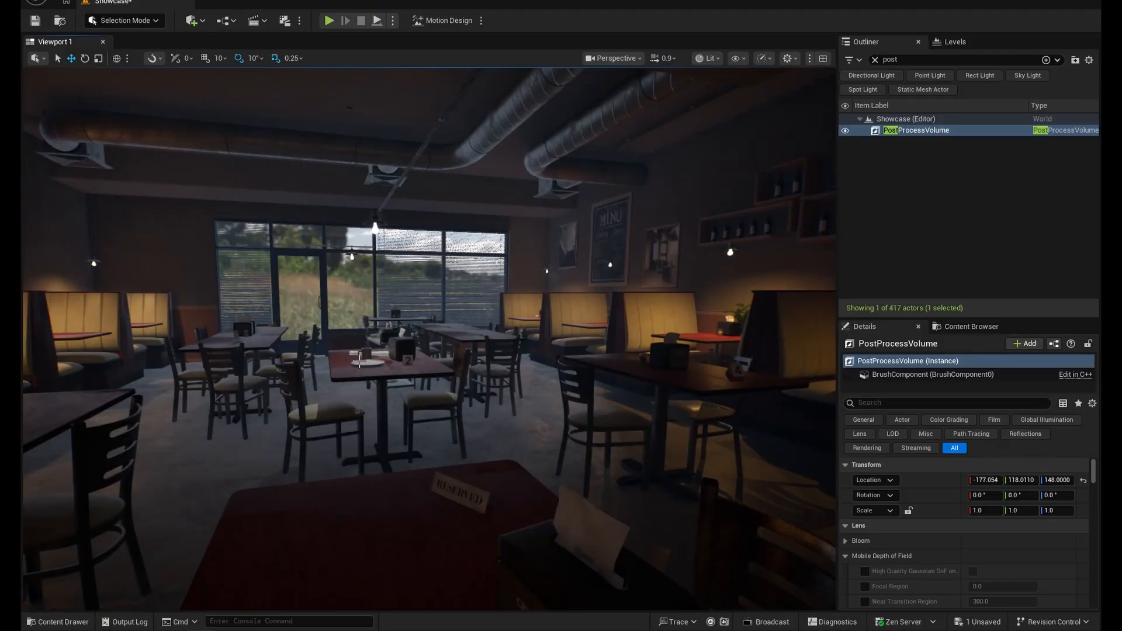
left_click(845, 131)
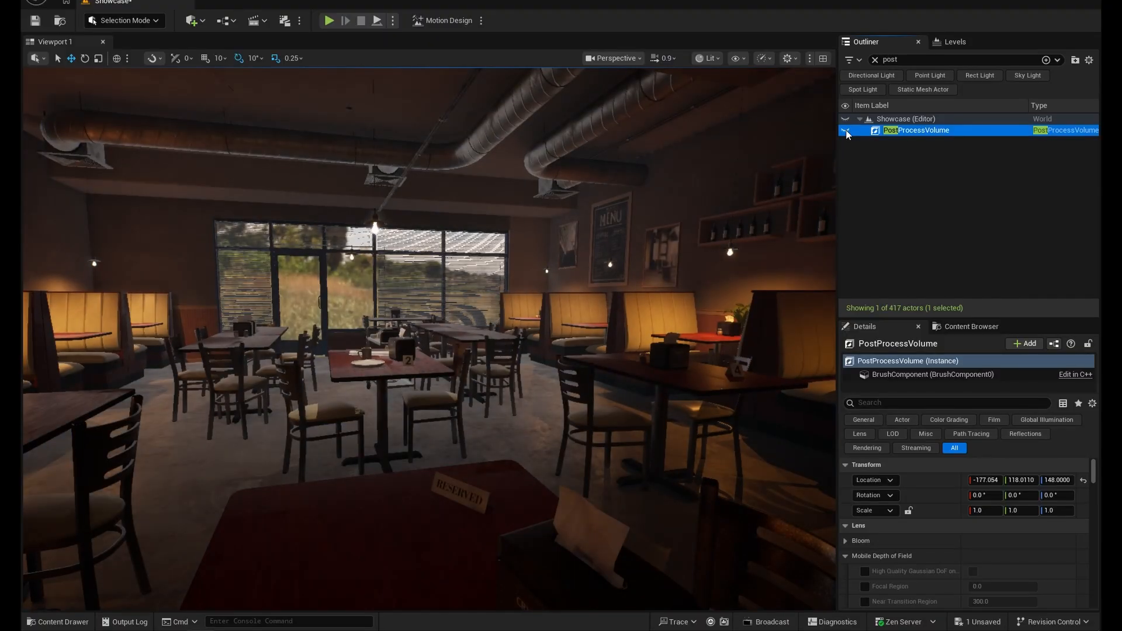
mouse_move(535, 389)
right_mouse_down()
mouse_move(481, 382)
mouse_move(553, 384)
mouse_move(476, 382)
mouse_move(555, 383)
right_mouse_up()
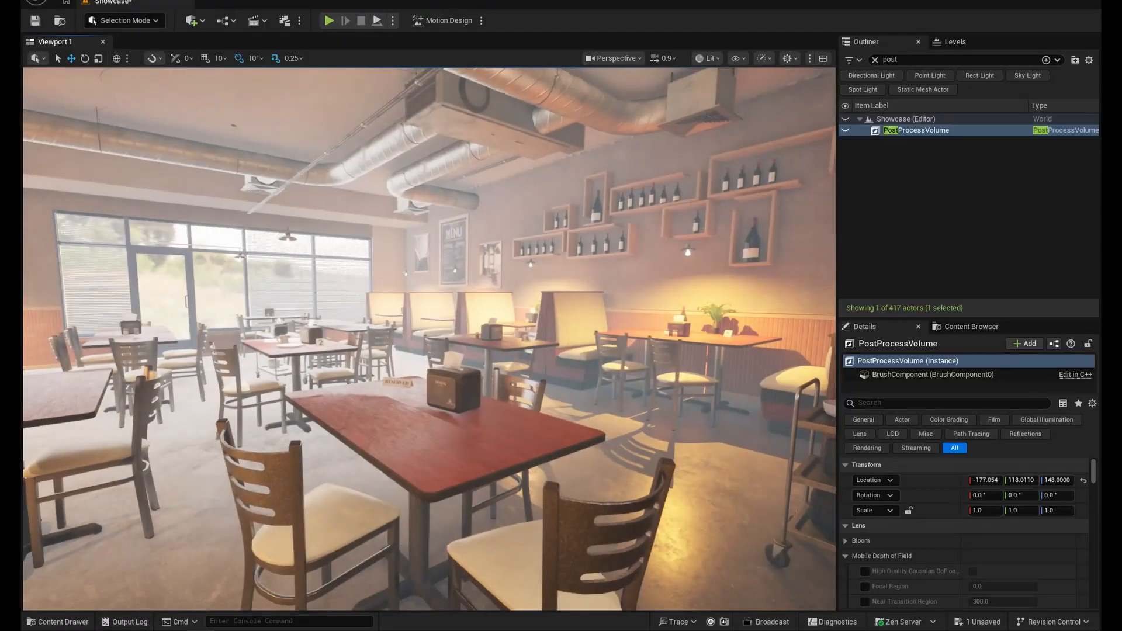
left_click(845, 130)
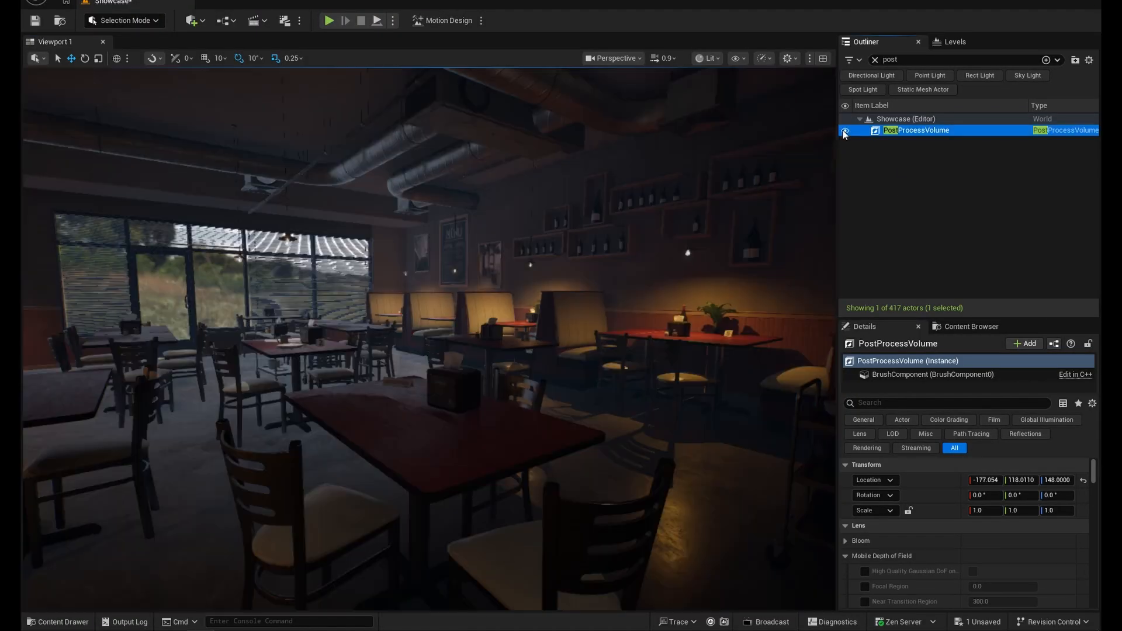
right_click_drag(802, 161, 347, 398)
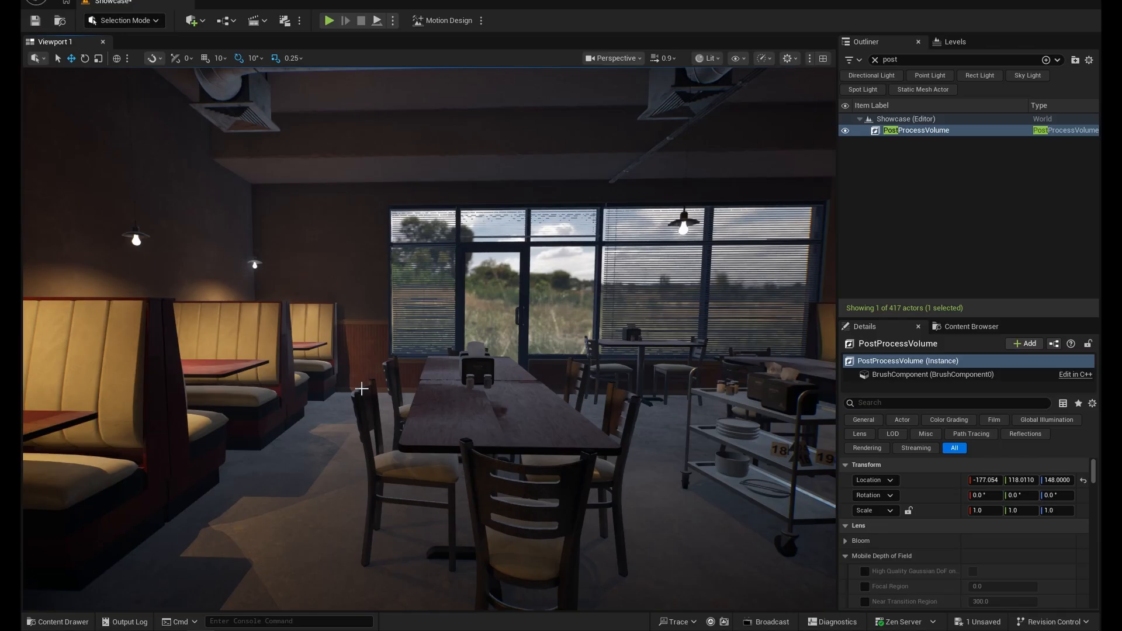
- Delete the existing PostProcessVolume from the level
left_click(907, 157)
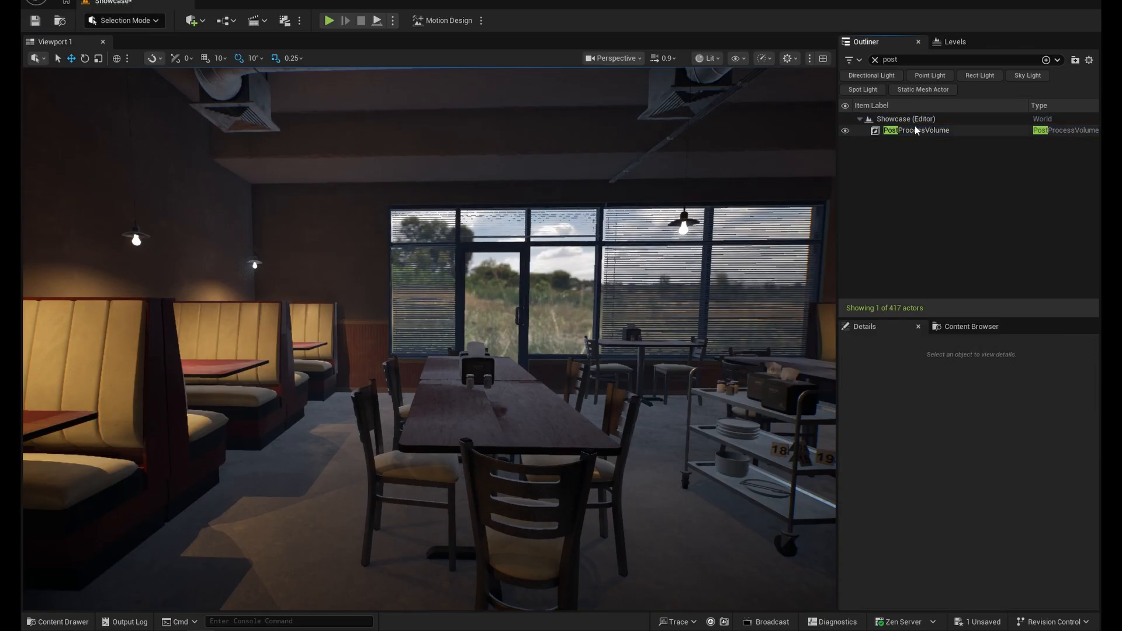
left_click(916, 131)
left_click(907, 163)
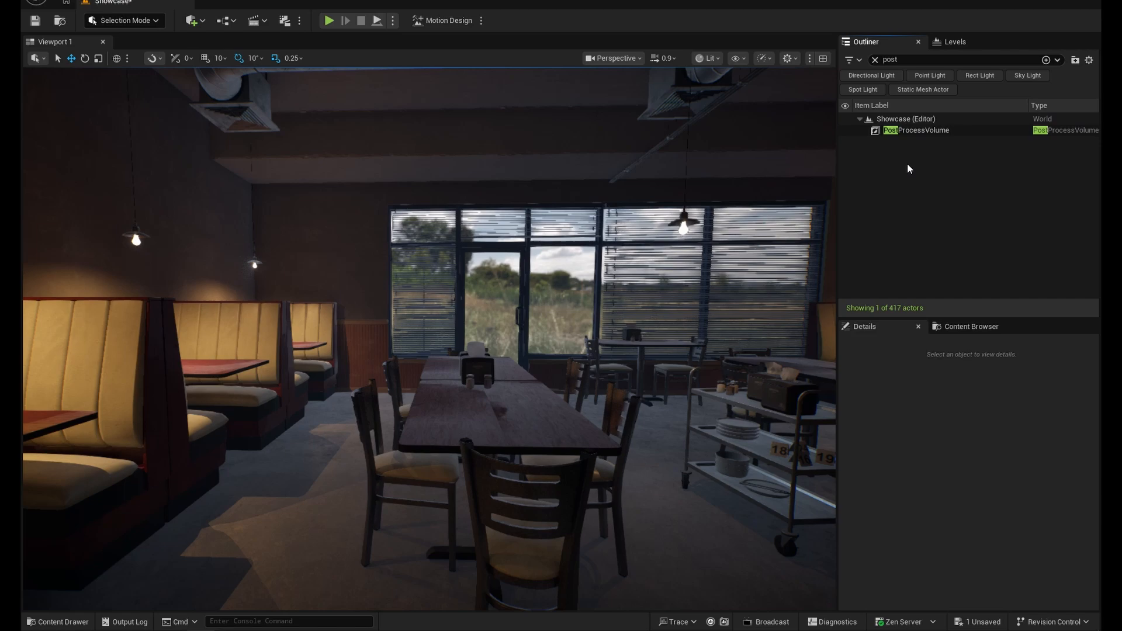
left_click(911, 132)
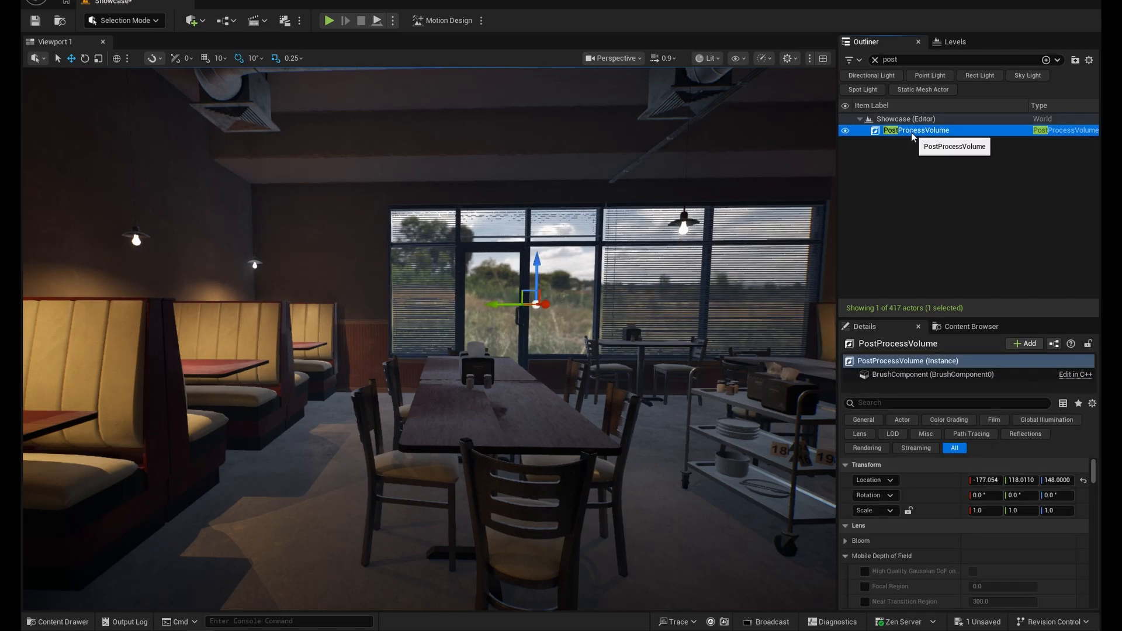
key("Delete")
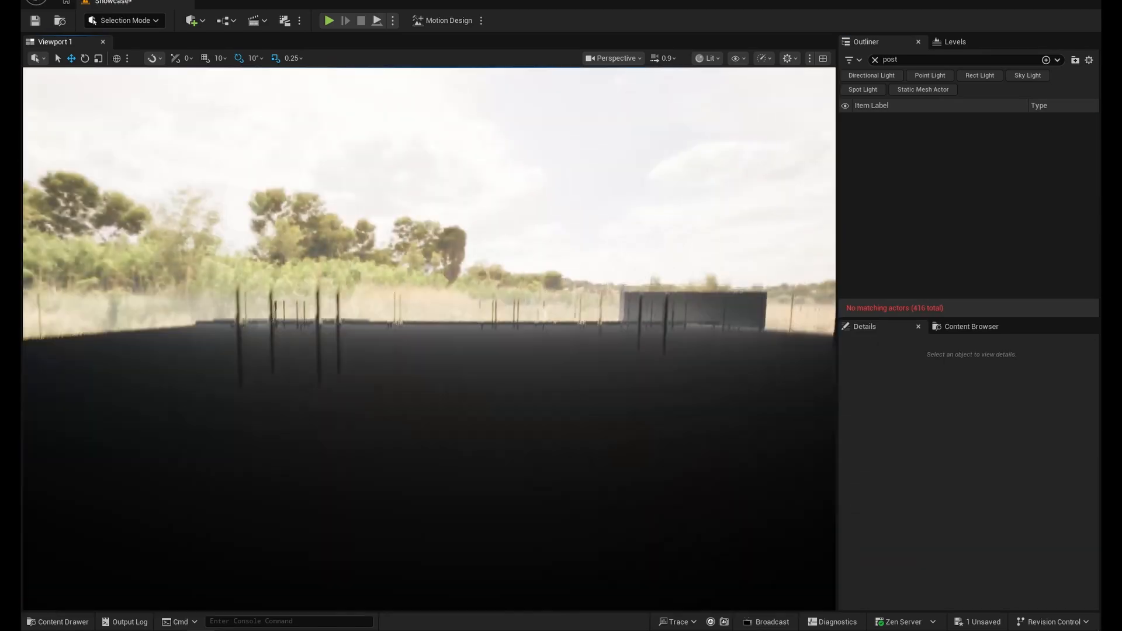
right_click_drag(430, 339, 565, 416)
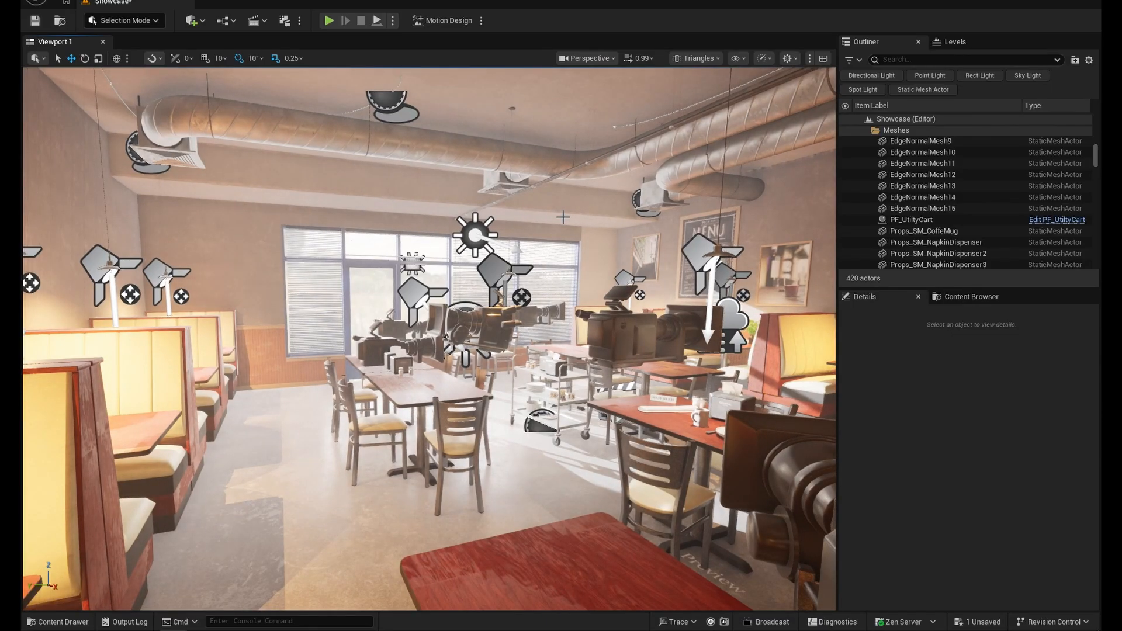
- Search the actors that can be added for "post pro" and add a new Post Process Volume to the level
left_click(228, 21)
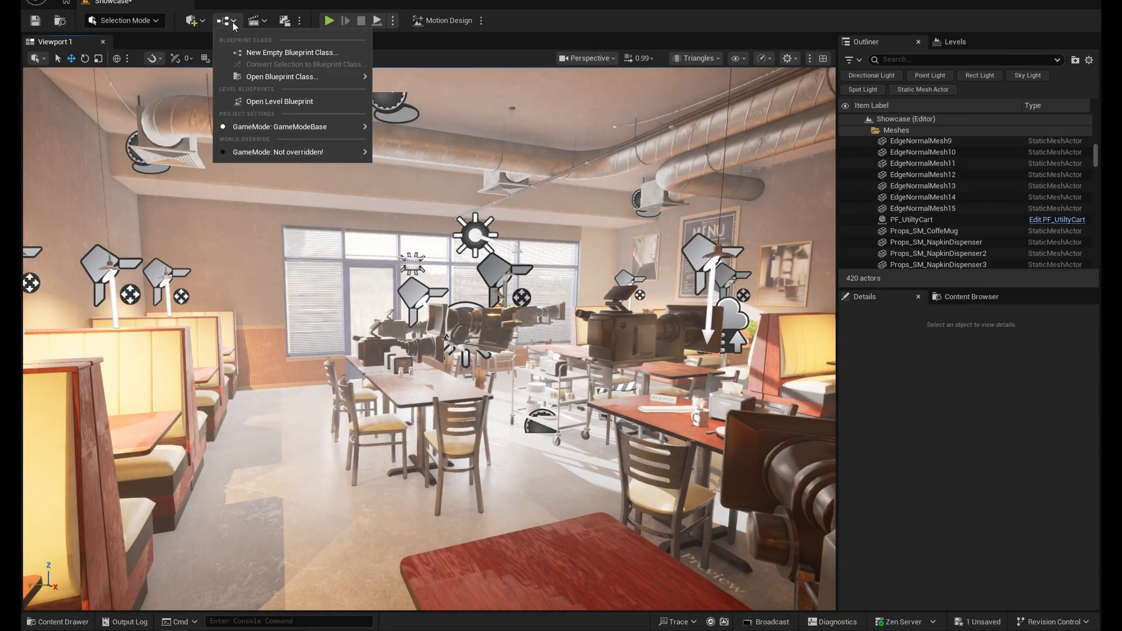
left_click(208, 25)
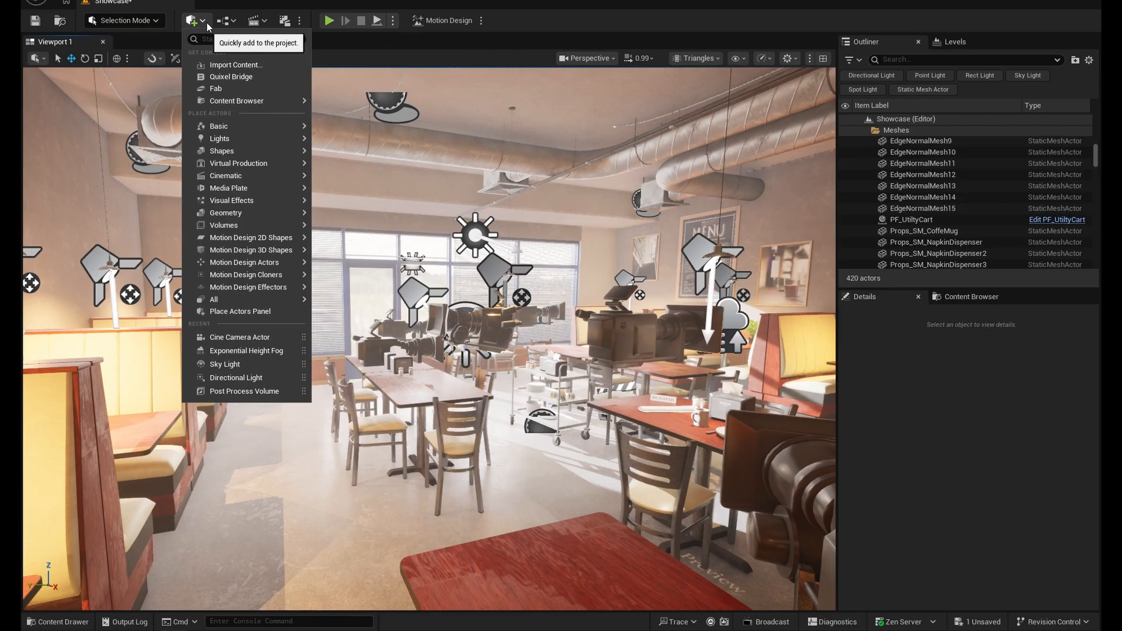
left_click(220, 39)
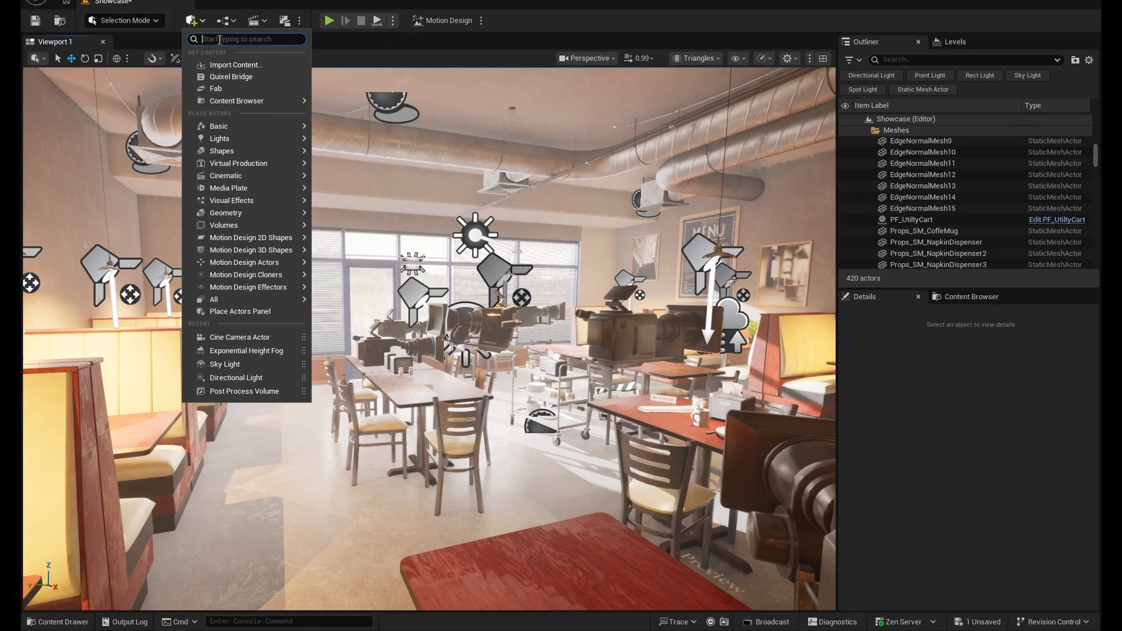
type("post pro")
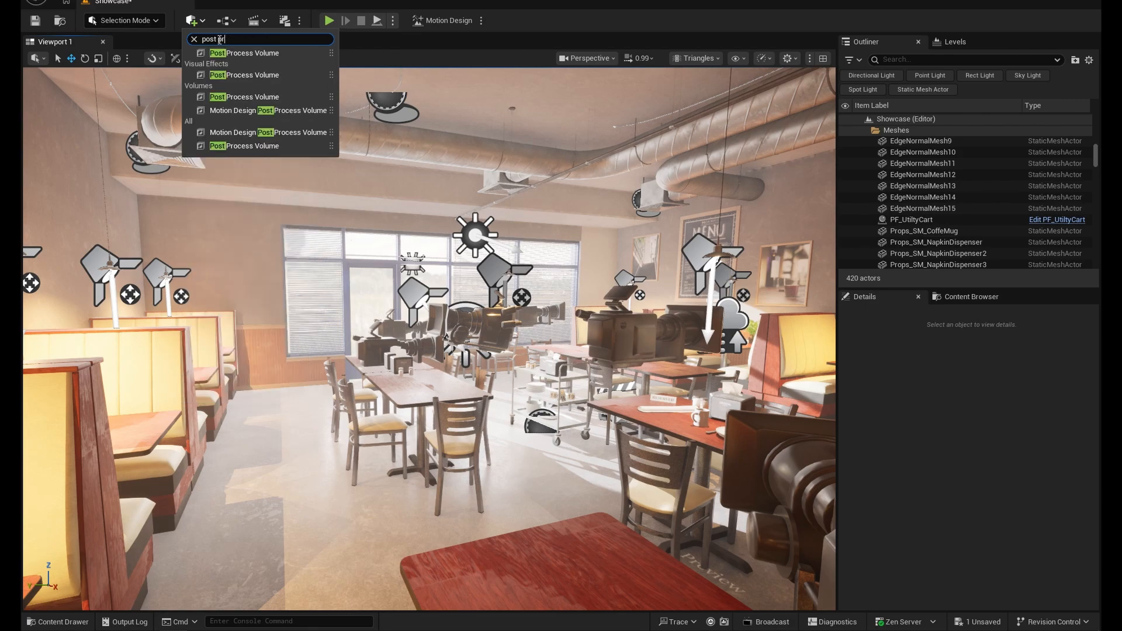
left_click(239, 54)
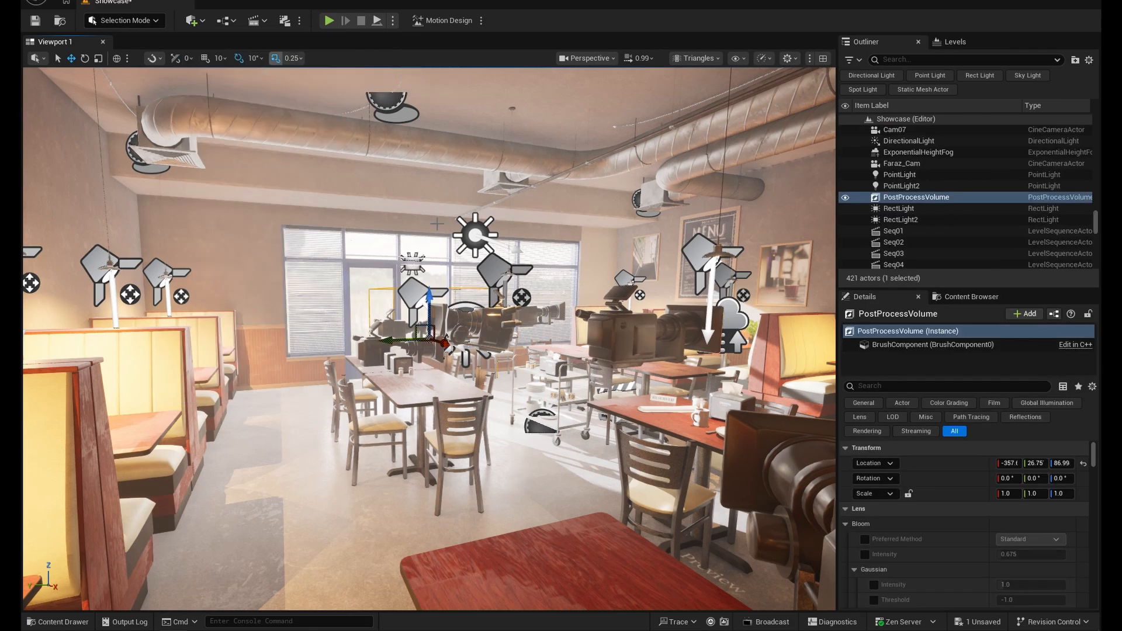
- Frame the new PostProcessVolume and move it horizontally to about X -157, Y 99.98, beside the window tables
key("f")
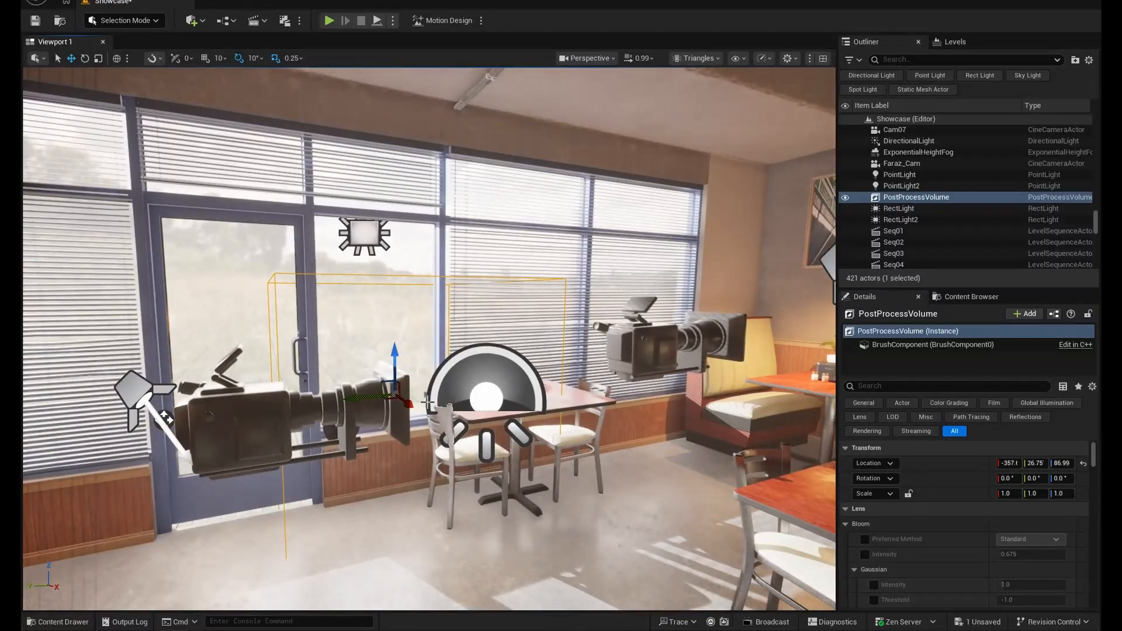
left_click_drag(390, 403, 351, 539)
right_click_drag(351, 539, 444, 517)
key("w")
key("s")
key("w")
right_click_drag(531, 422, 530, 422)
key("w")
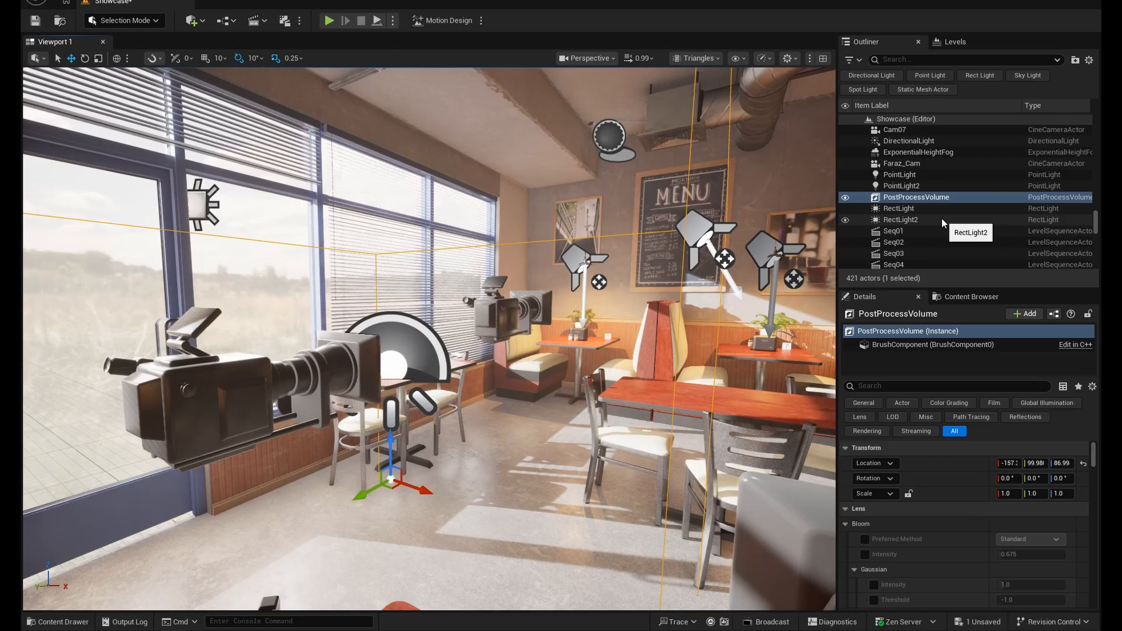
- Examine how the auto exposure adapts when the view moves between the interior and the area above the roof
left_click(932, 198)
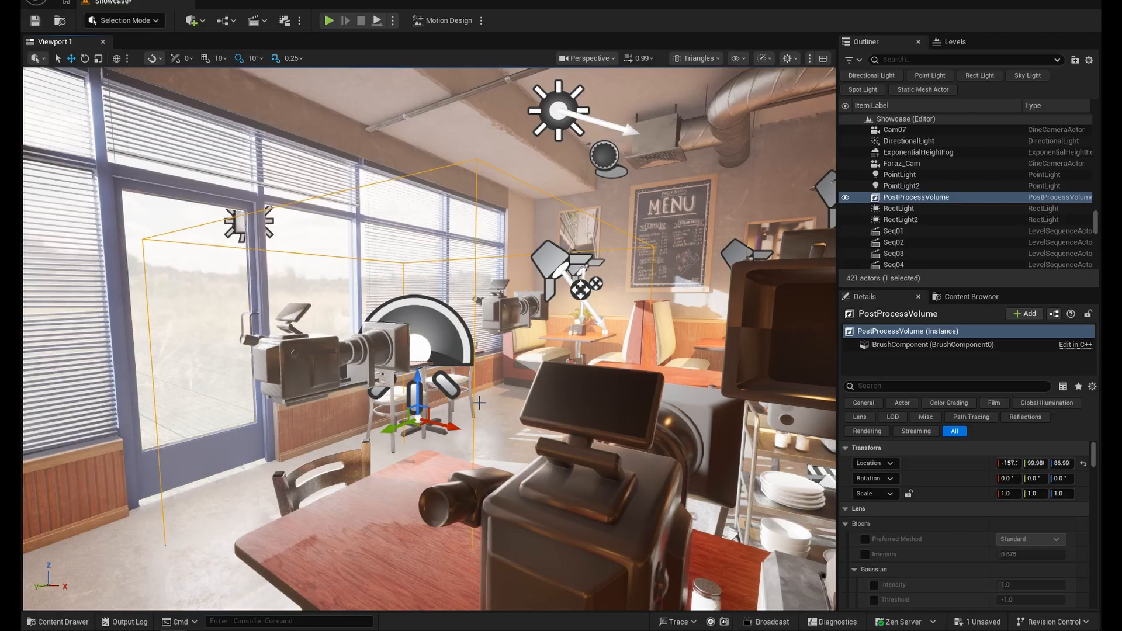
key("e")
right_click_drag(491, 390, 492, 389)
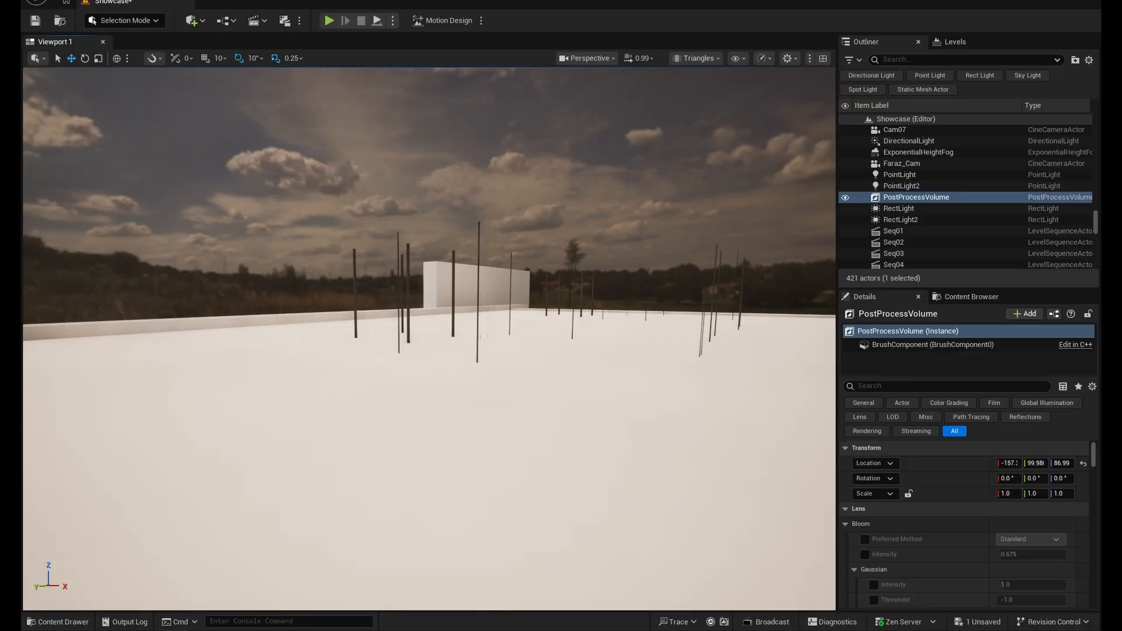
key("q")
right_click_drag(492, 389, 492, 387)
key("e")
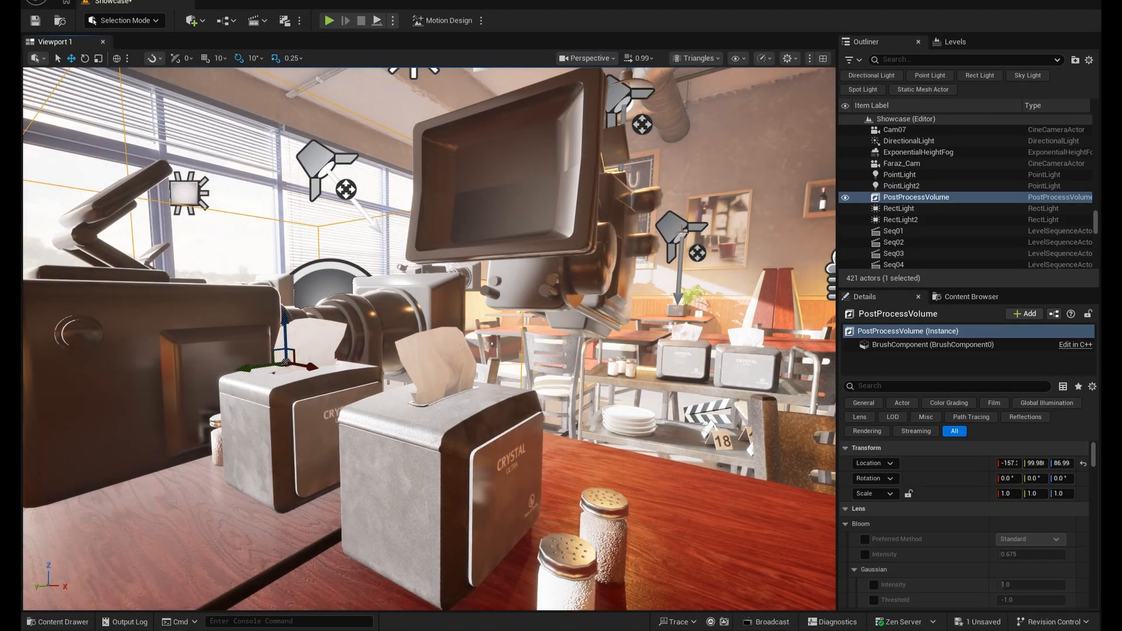
key("s")
right_click_drag(491, 387, 491, 388)
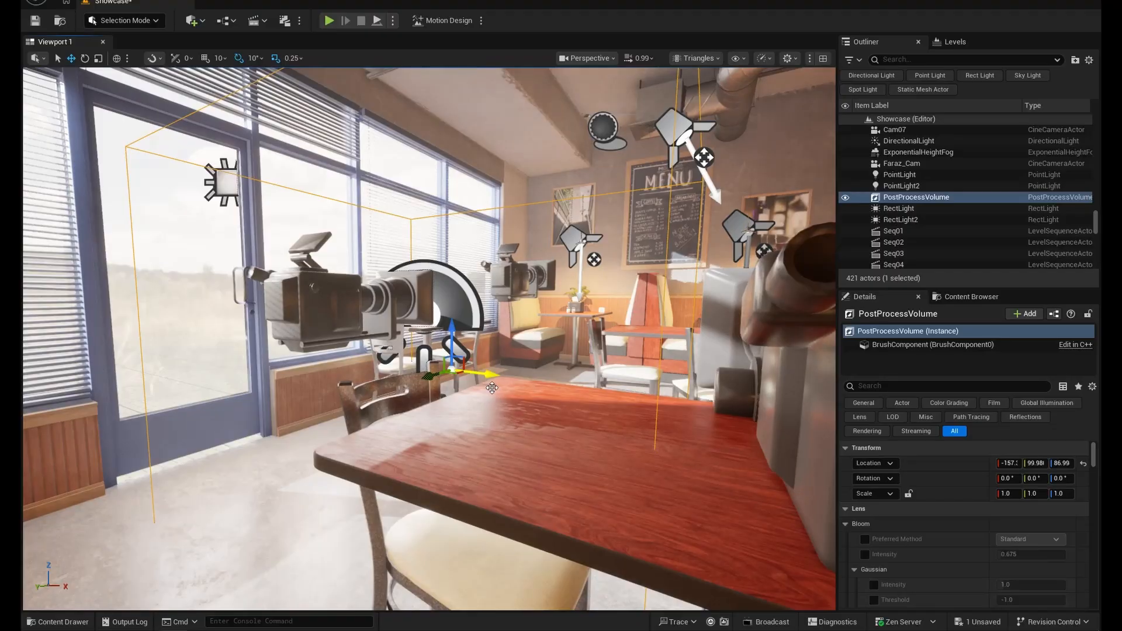
middle_click_drag(492, 388, 523, 392)
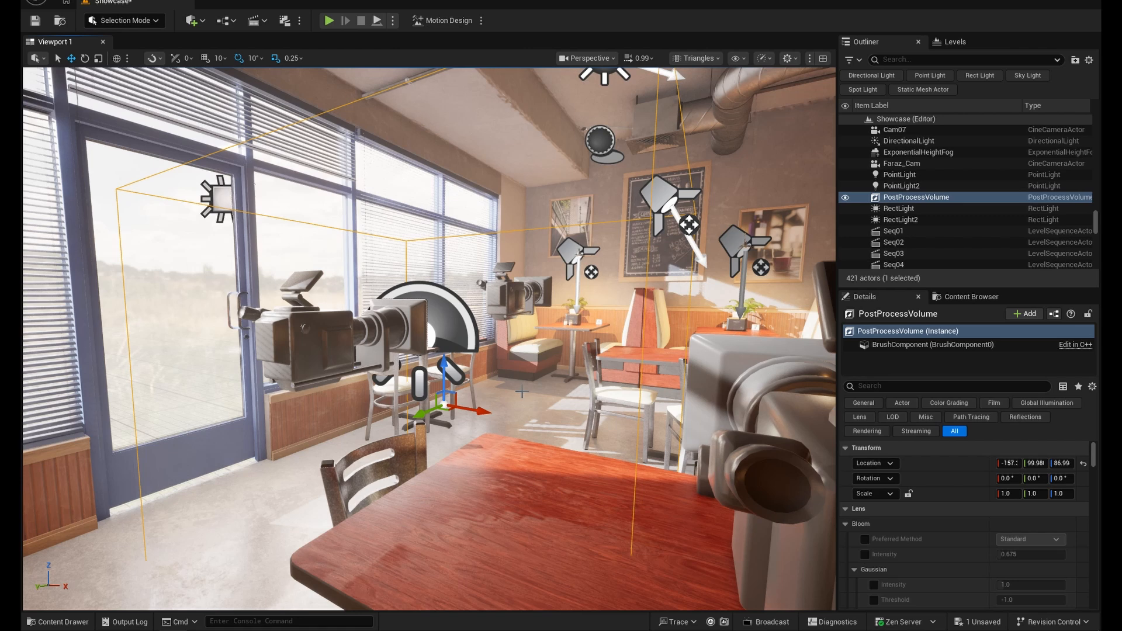
- Filter the PostProcessVolume's properties by "exposure" and enable the Min EV100 and Max EV100 overrides
left_click(927, 199)
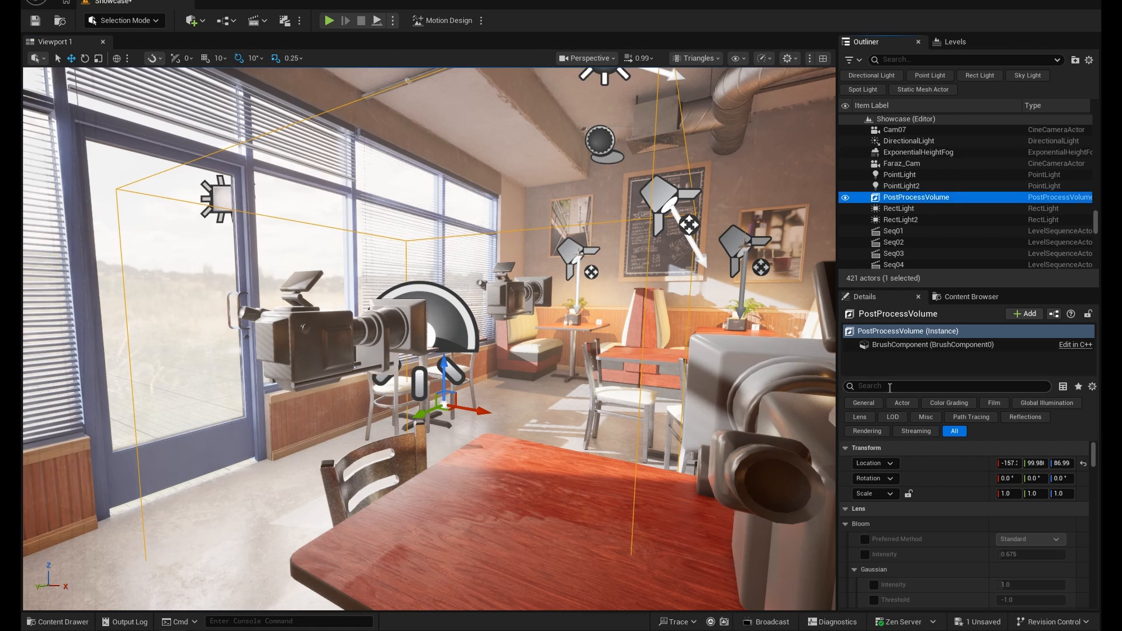
left_click(890, 387)
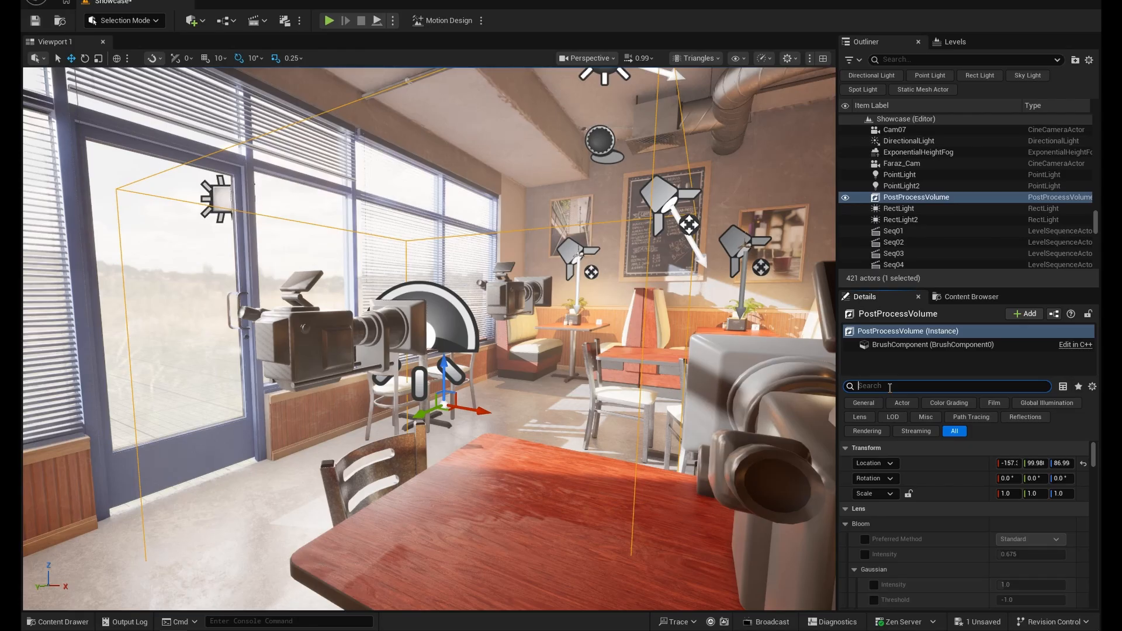
type("ex")
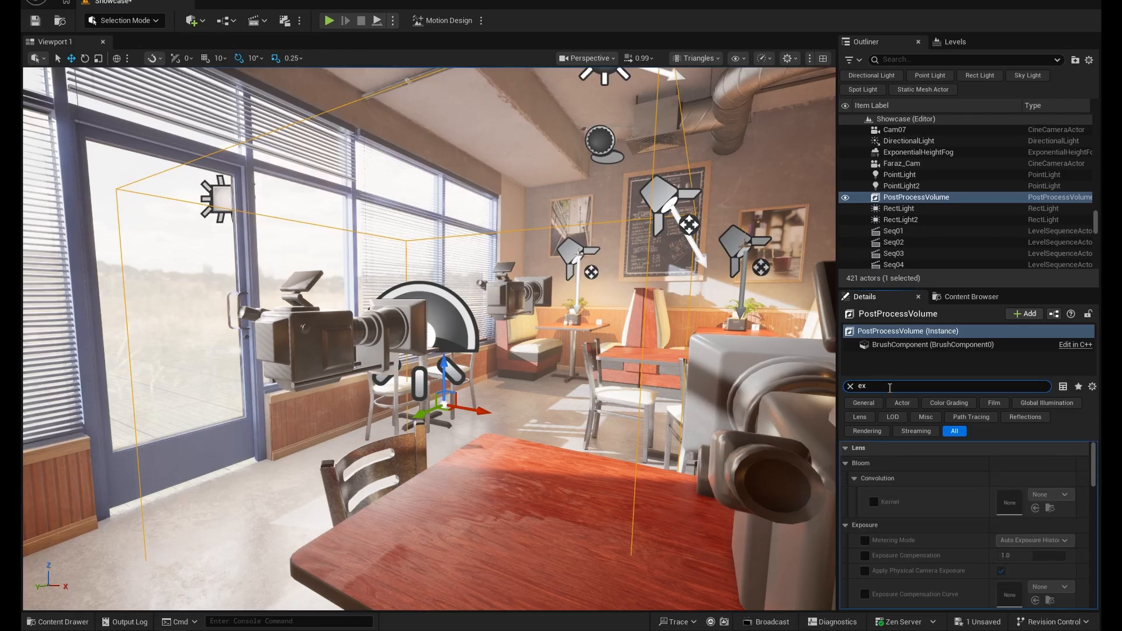
type("posure")
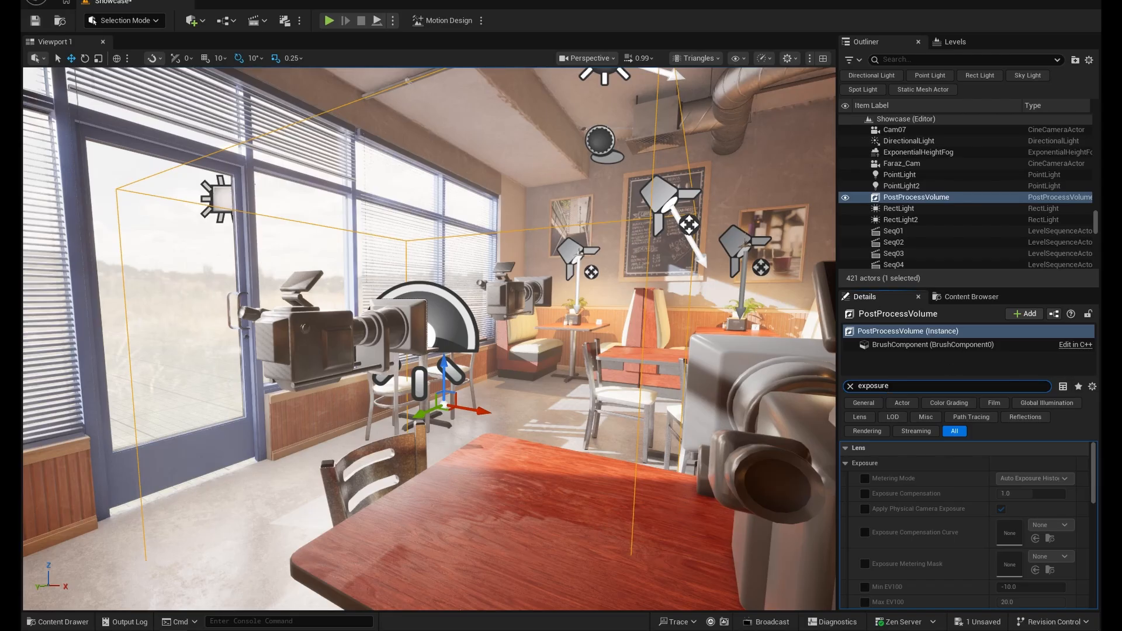
scroll(851, 564, "down", 2)
left_click(865, 533)
left_click(865, 548)
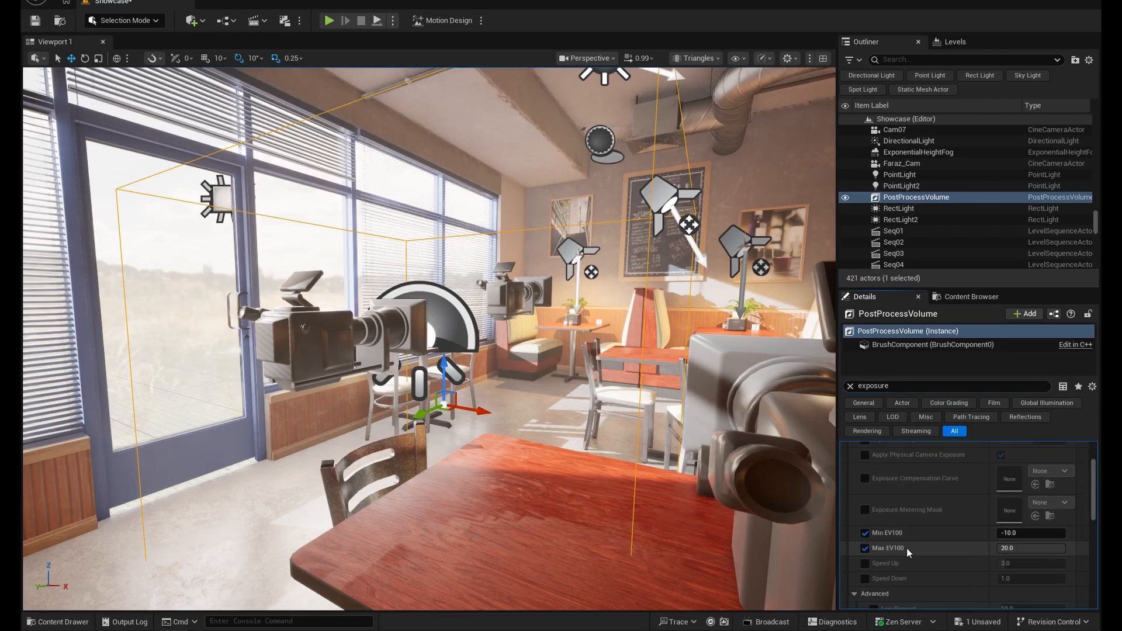
- Set both Min EV100 and Max EV100 of the PostProcessVolume to 1
scroll(950, 529, "down", 1)
left_click(1027, 517)
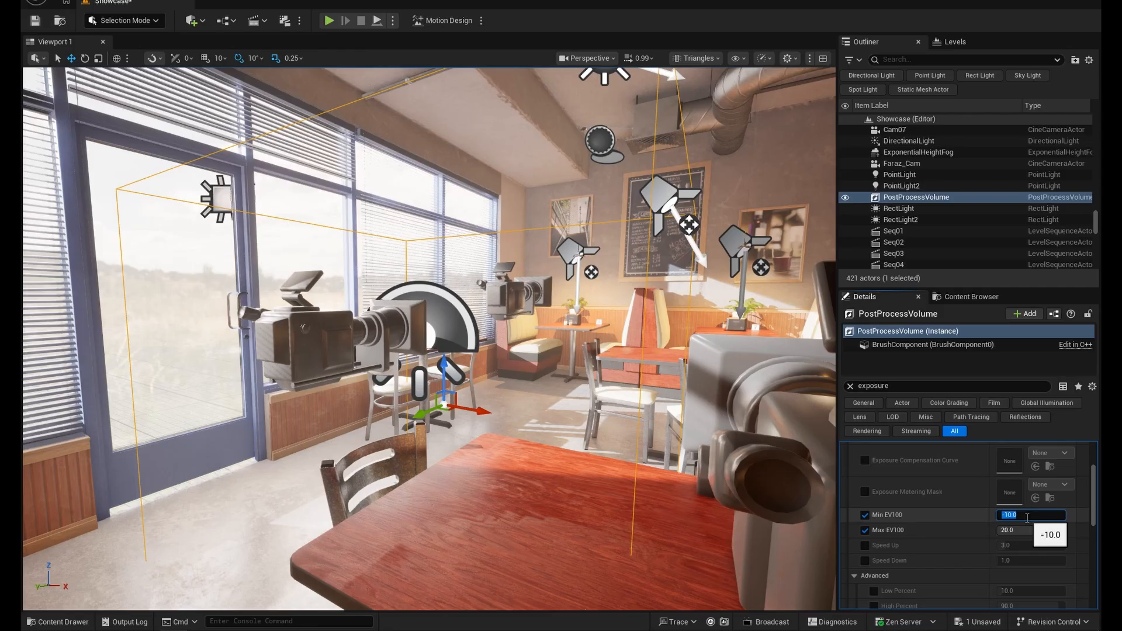
type("1")
key("Tab")
type("1")
key("Return")
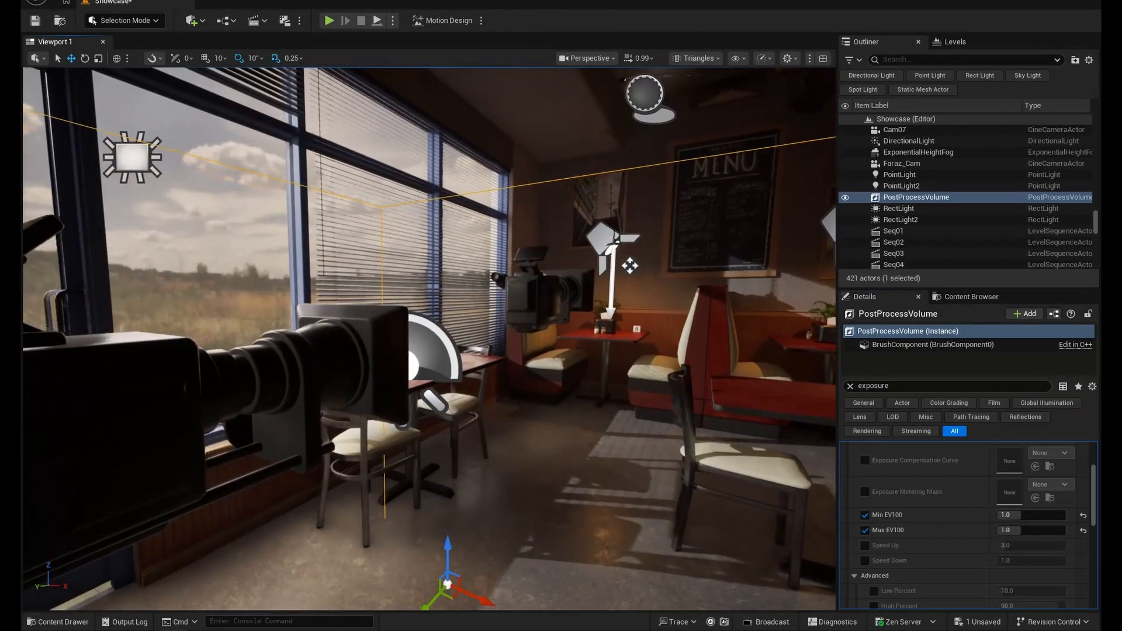
- Examine the interior's exposure from viewpoints inside and outside the PostProcessVolume's bounds
key("s")
mouse_move(671, 441)
right_mouse_down()
mouse_move(661, 439)
mouse_move(671, 441)
mouse_move(651, 472)
mouse_move(654, 455)
right_mouse_up()
key("s")
key("e")
key("w")
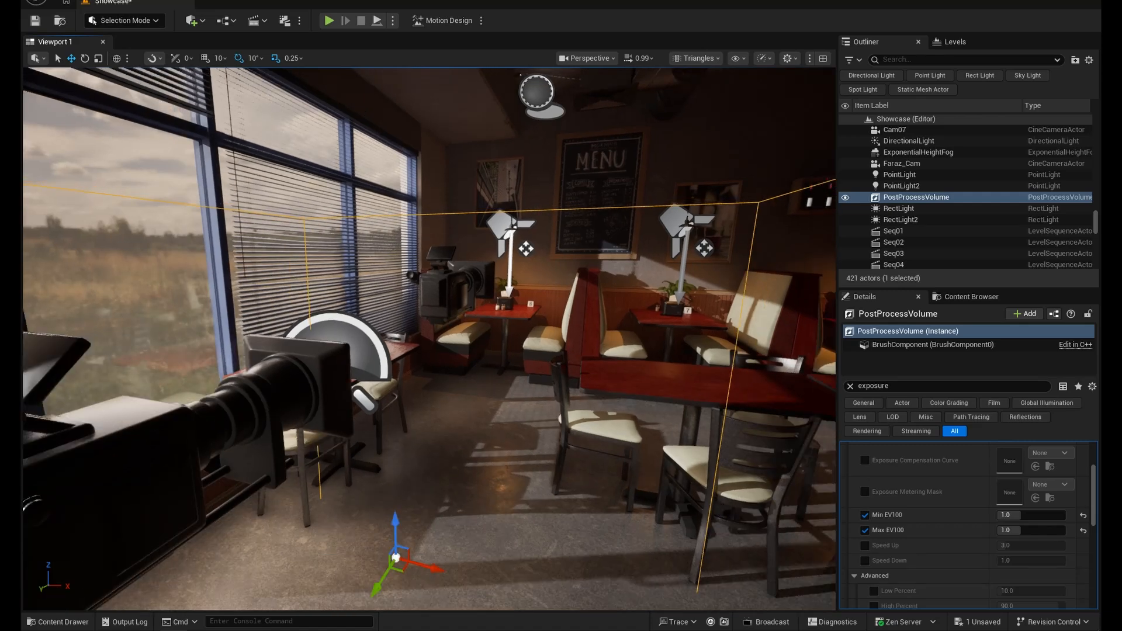
middle_click_drag(567, 478, 535, 455)
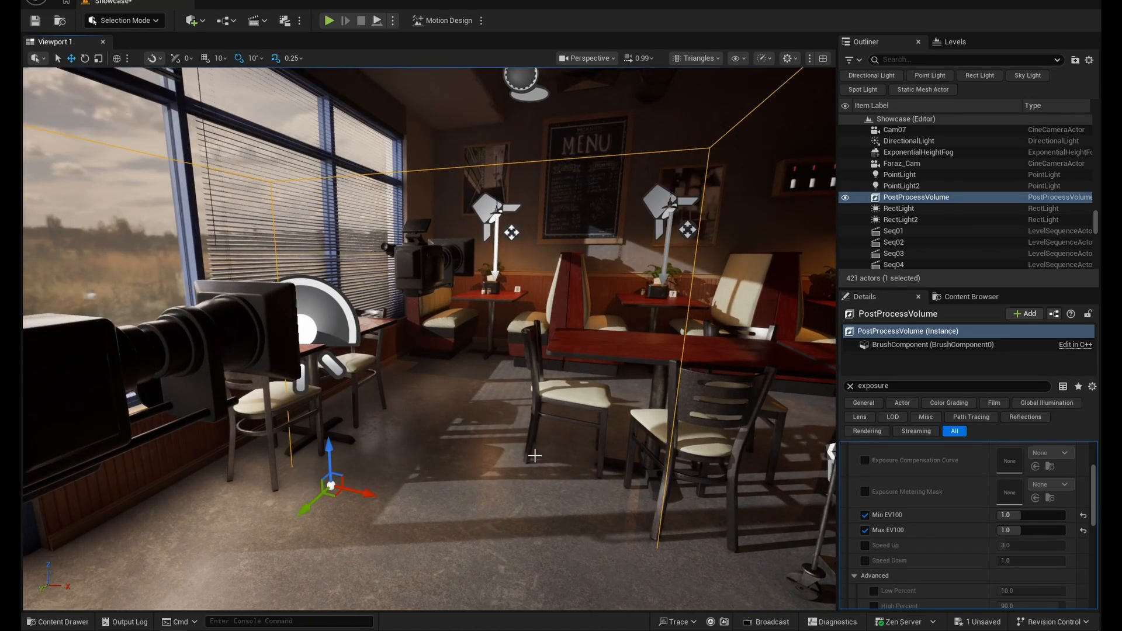
left_click_drag(527, 423, 527, 476)
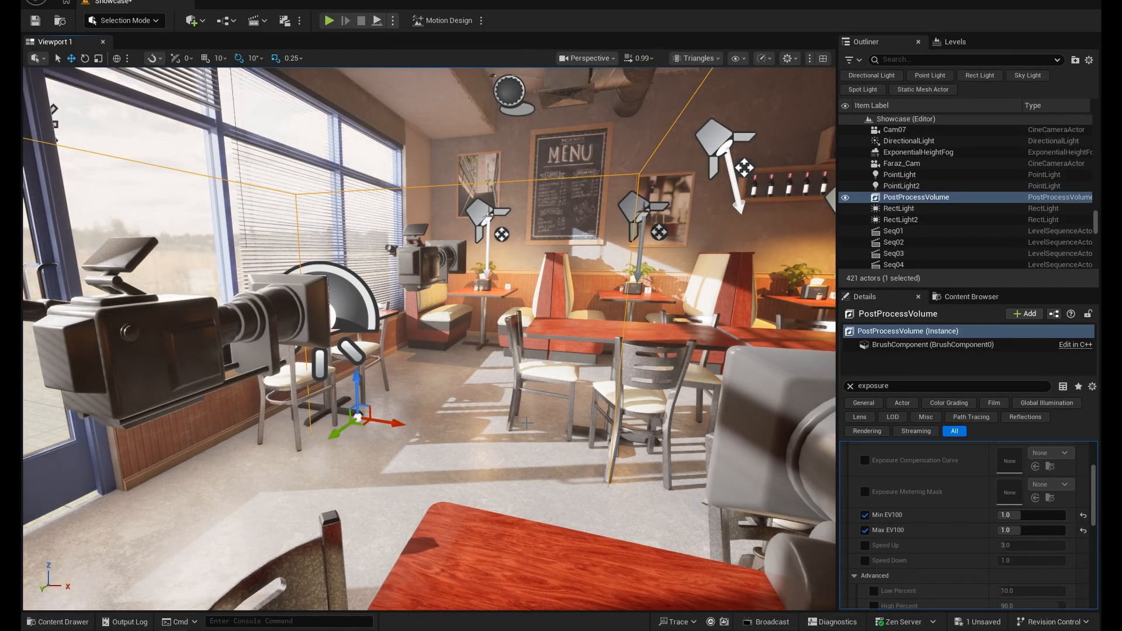
- Filter the PostProcessVolume's properties by "unbound" and enable Infinite Extent (Unbound)
scroll(528, 409, "down", 3)
middle_click_drag(539, 393, 590, 403)
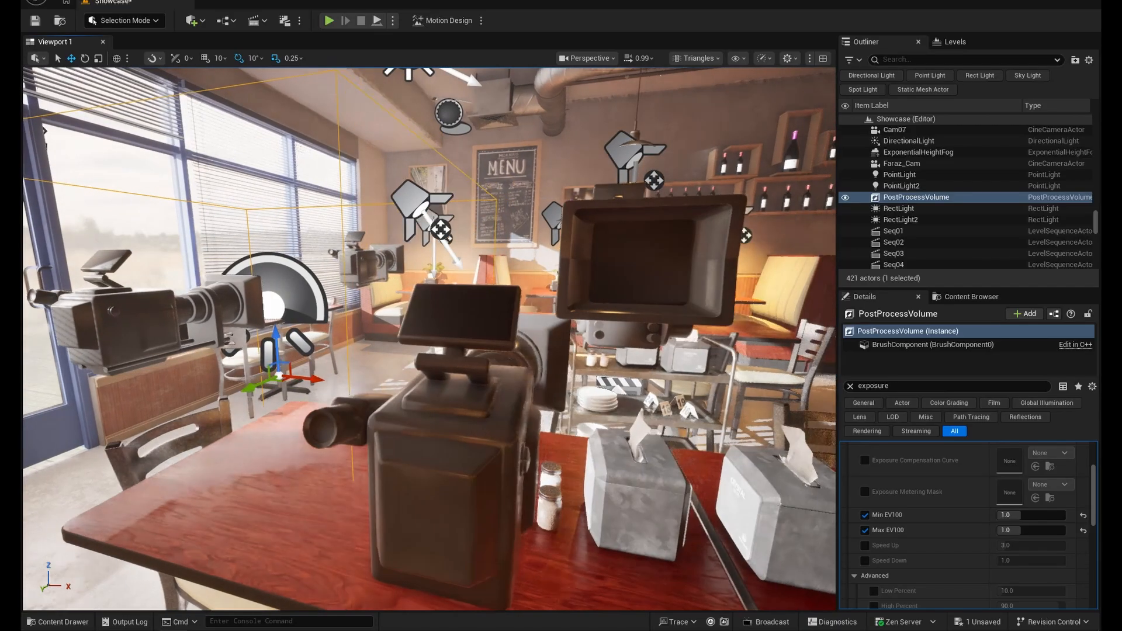
left_click_drag(915, 387, 800, 384)
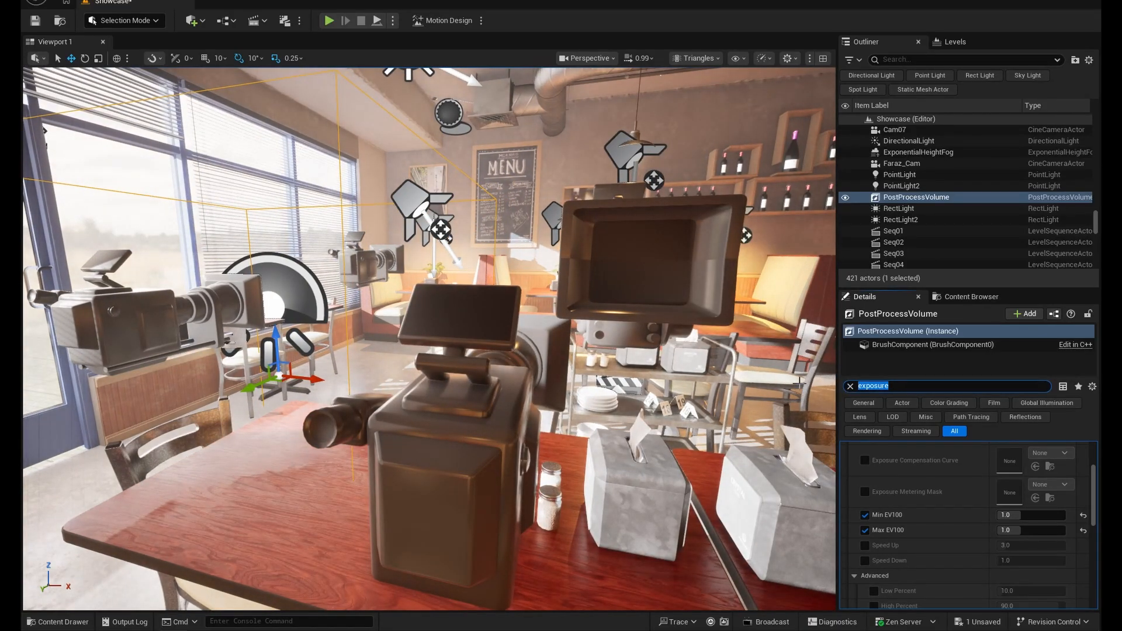
type("unbound")
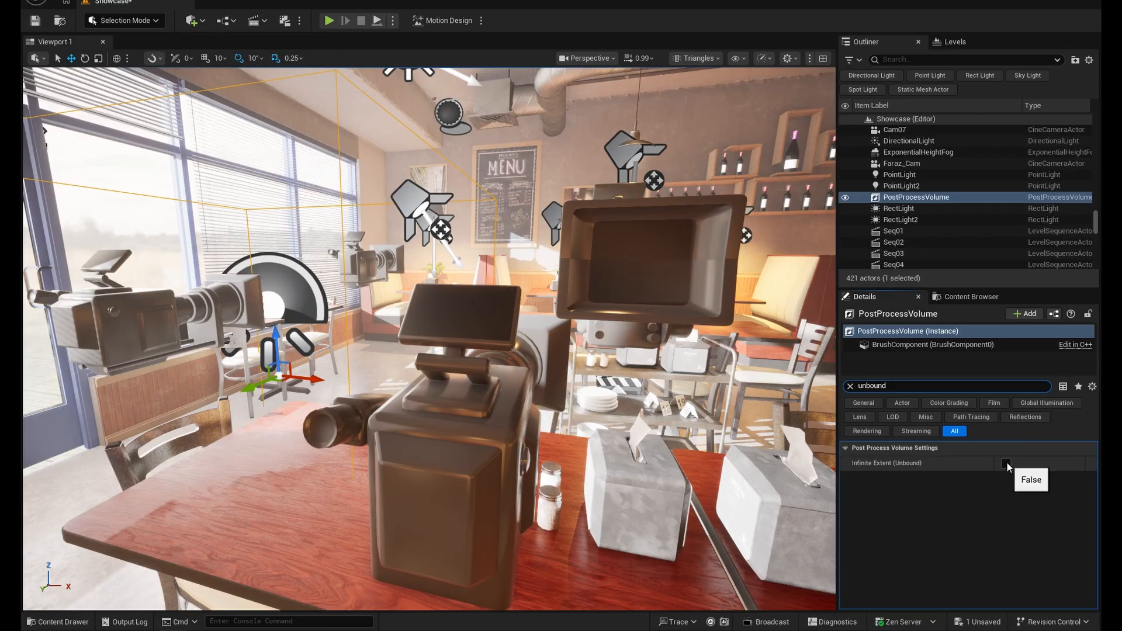
left_click(1005, 463)
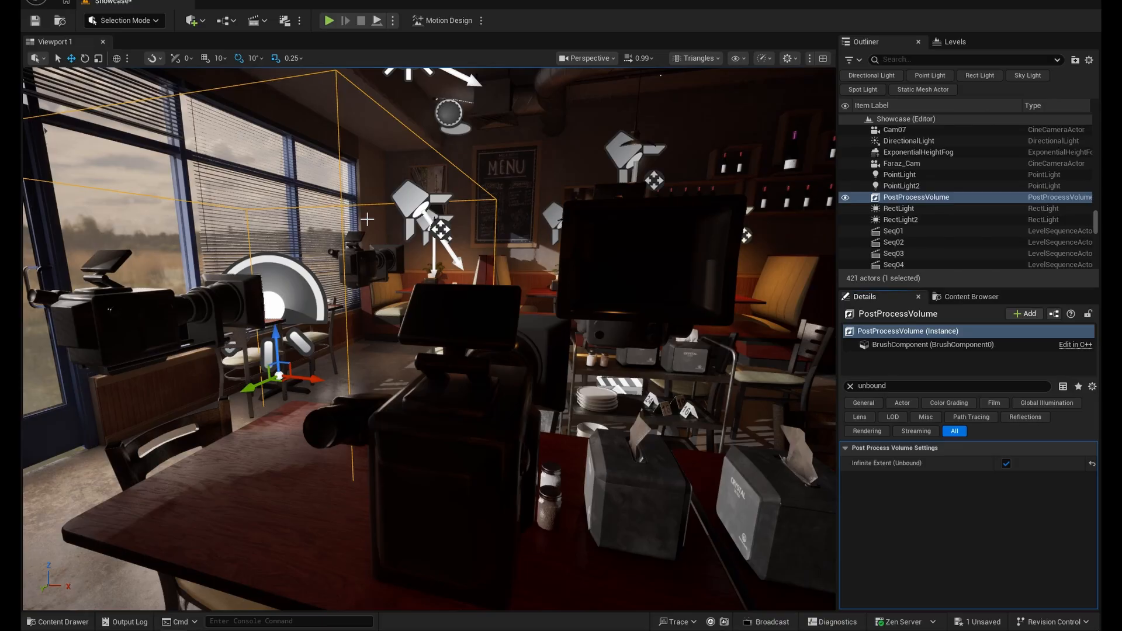
right_click_drag(367, 219, 181, 231)
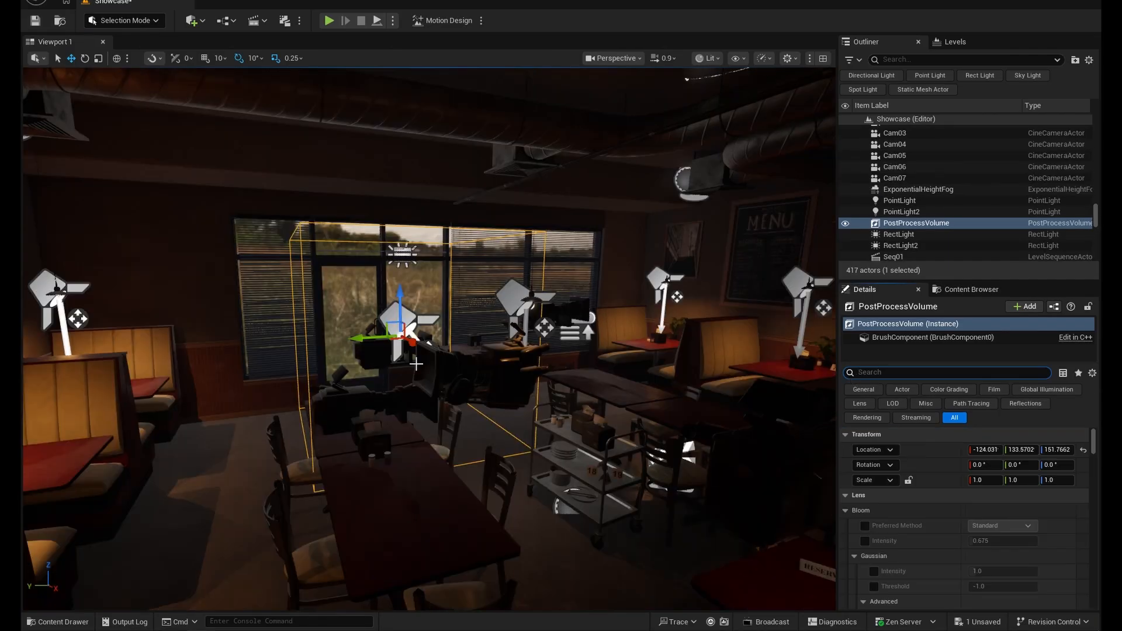
right_click_drag(429, 339, 386, 339)
right_click_drag(451, 366, 469, 334)
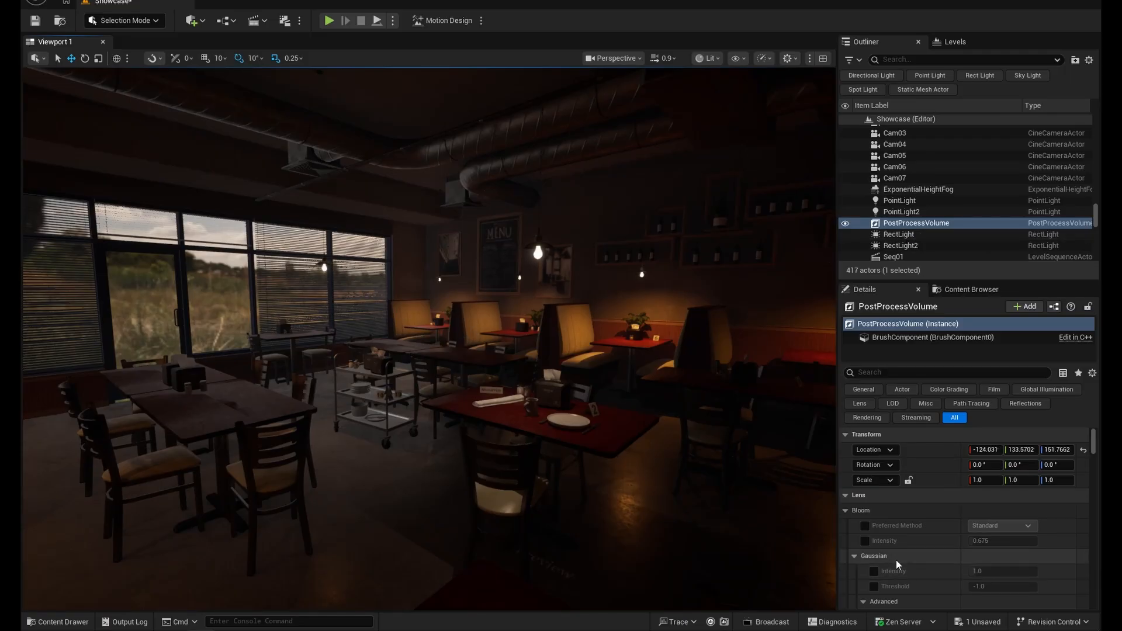
- Filter the PostProcessVolume's properties by "exposure" and enable the Exposure Compensation override
scroll(939, 520, "down", 8)
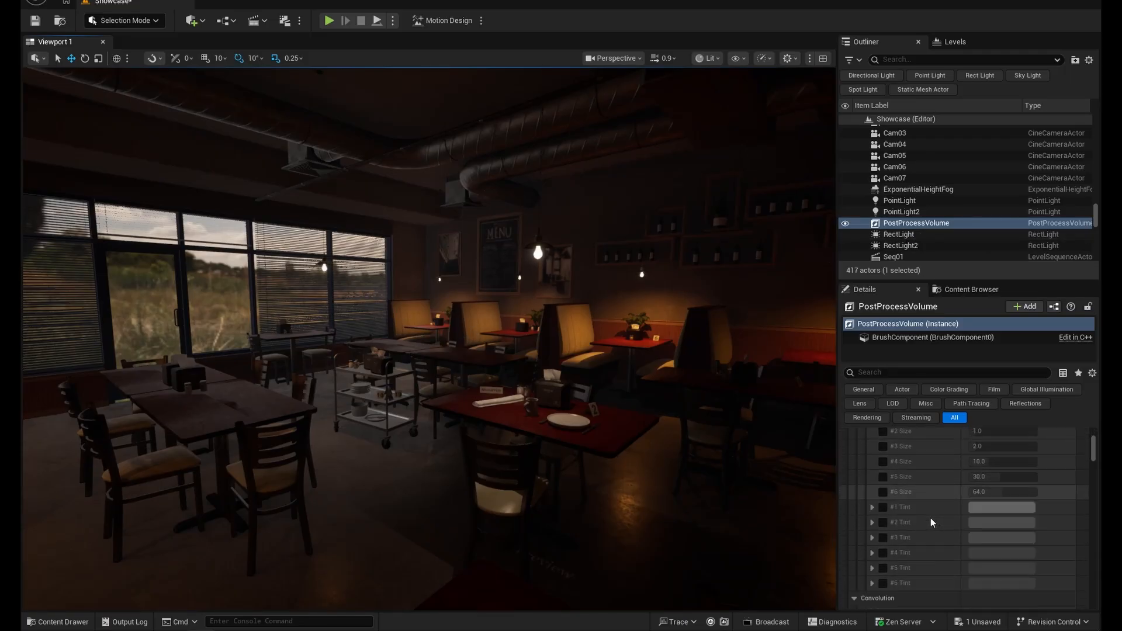
left_click(908, 372)
type("exposure")
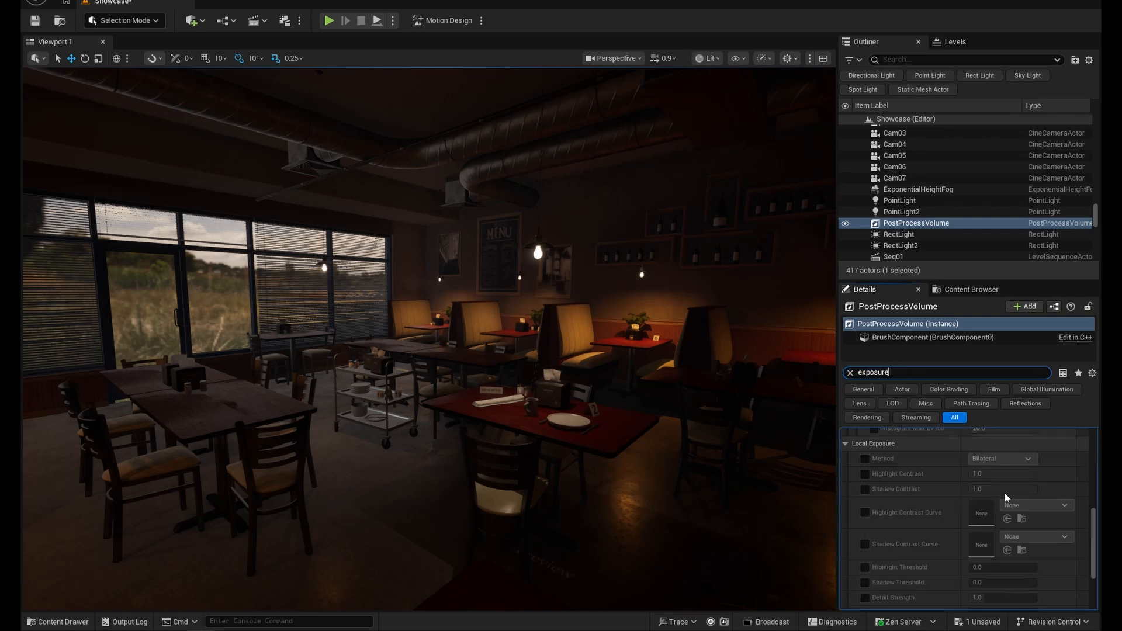
scroll(917, 545, "up", 5)
scroll(918, 549, "up", 2)
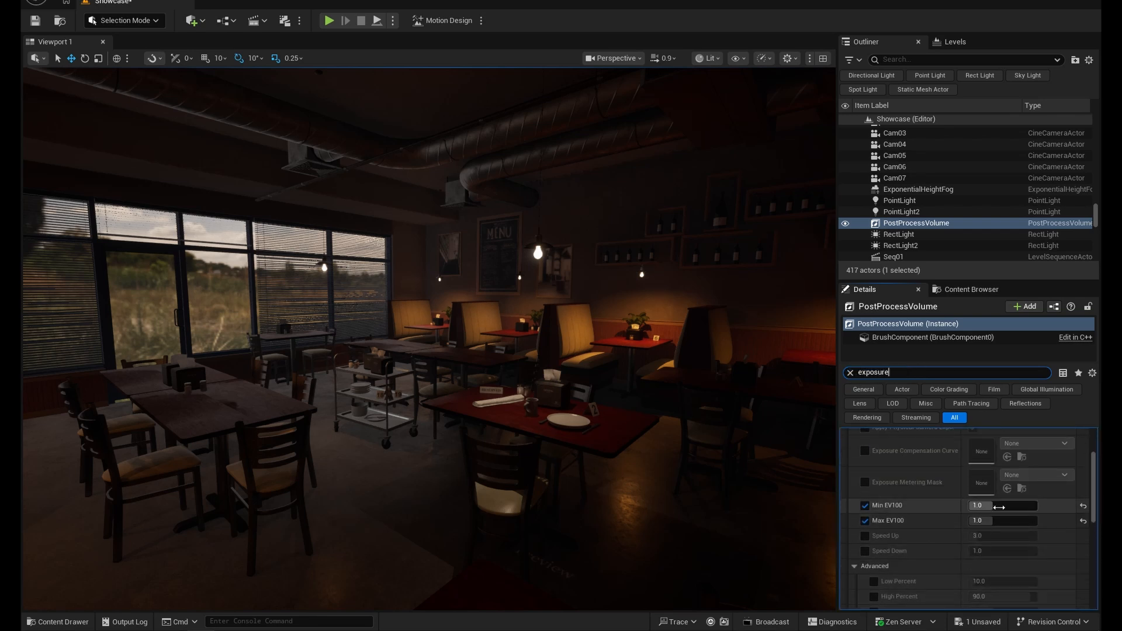
scroll(935, 514, "up", 3)
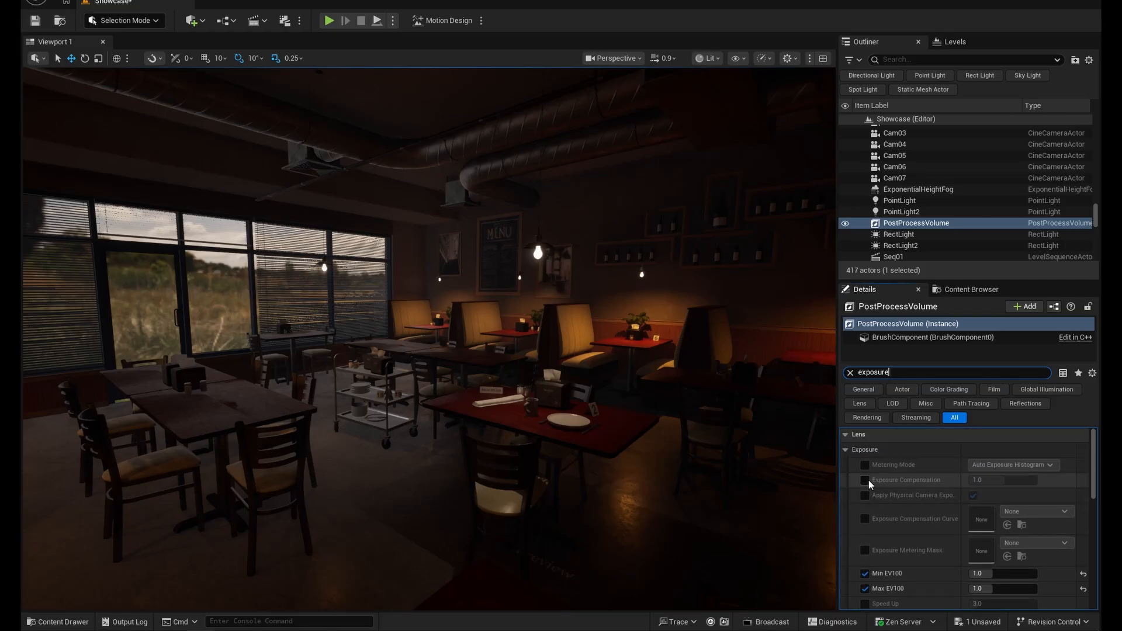
left_click(865, 480)
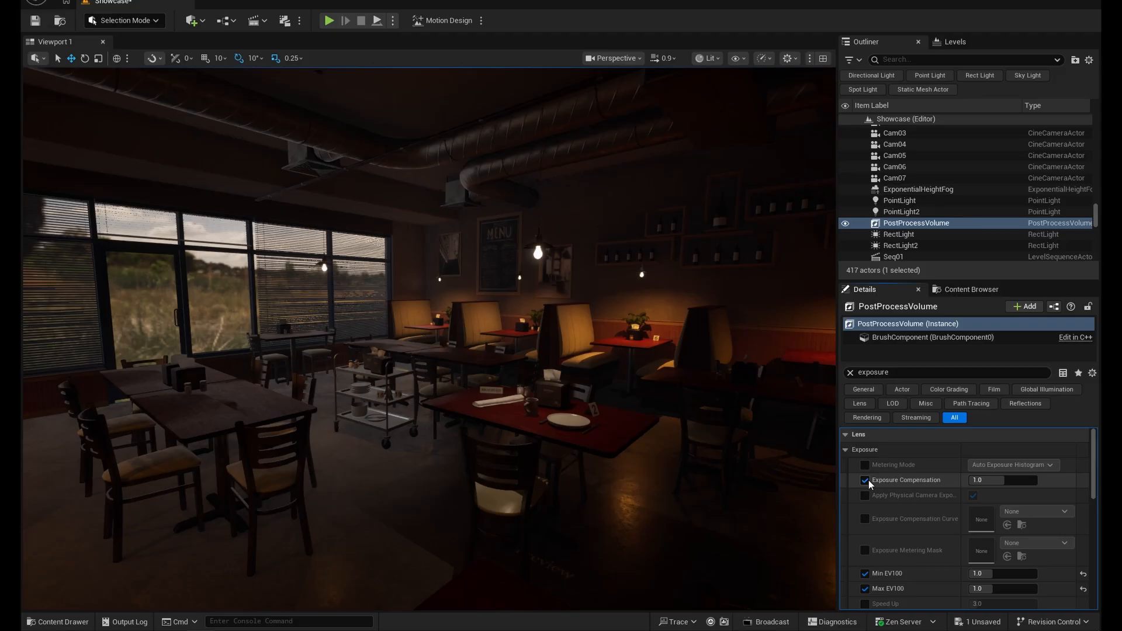
- Set the PostProcessVolume's Exposure Compensation to 2.0 and check the interior's brightness
left_click(1013, 480)
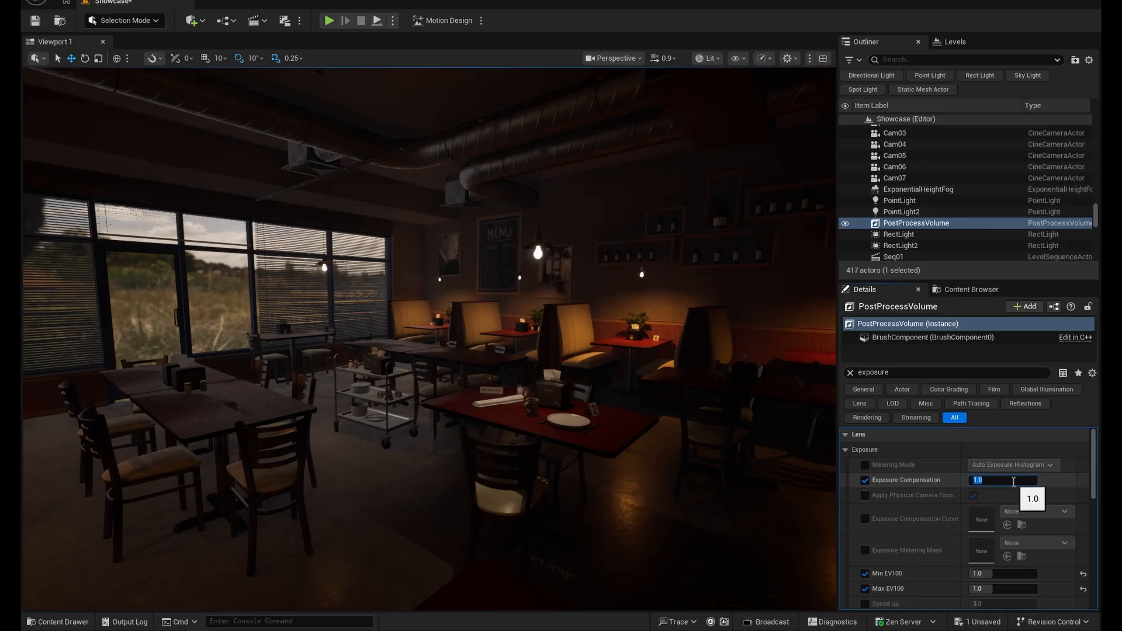
type("2")
key("Return")
mouse_move(494, 444)
right_mouse_down()
mouse_move(468, 444)
mouse_move(520, 444)
mouse_move(499, 444)
right_mouse_up()
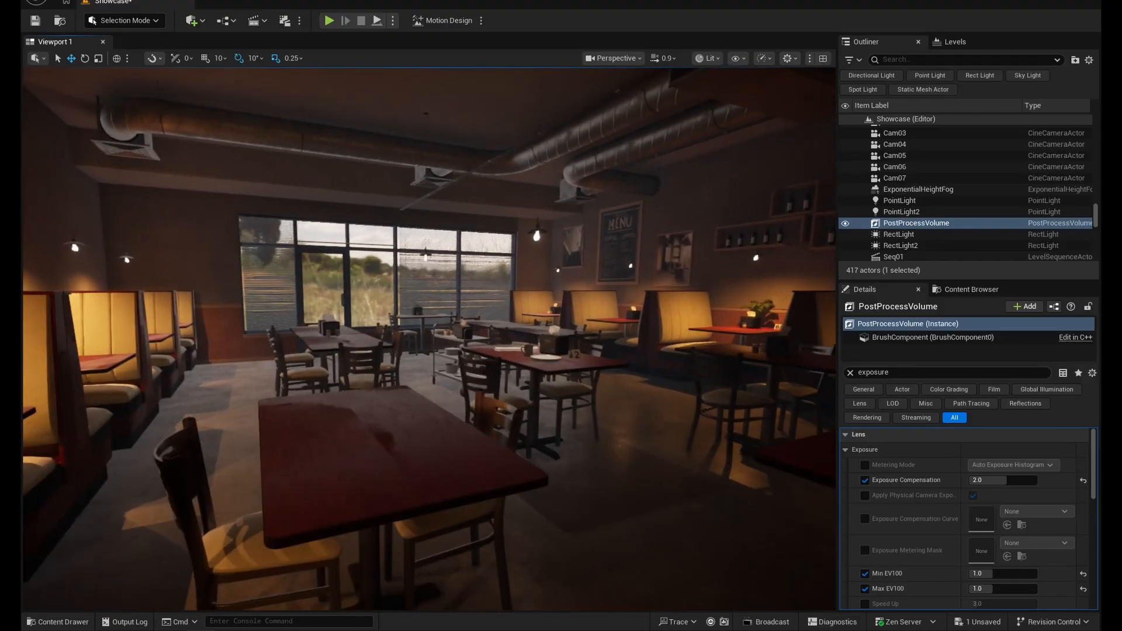
scroll(499, 444, "down", 3)
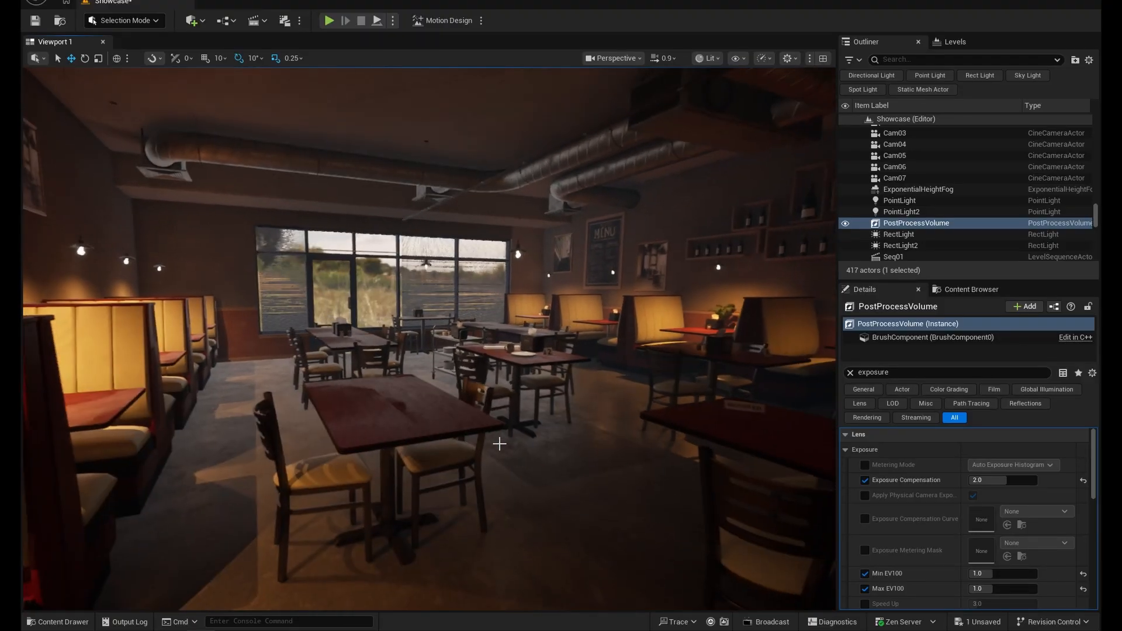
- Set the PostProcessVolume's Exposure Compensation to 2.2
left_click(1006, 479)
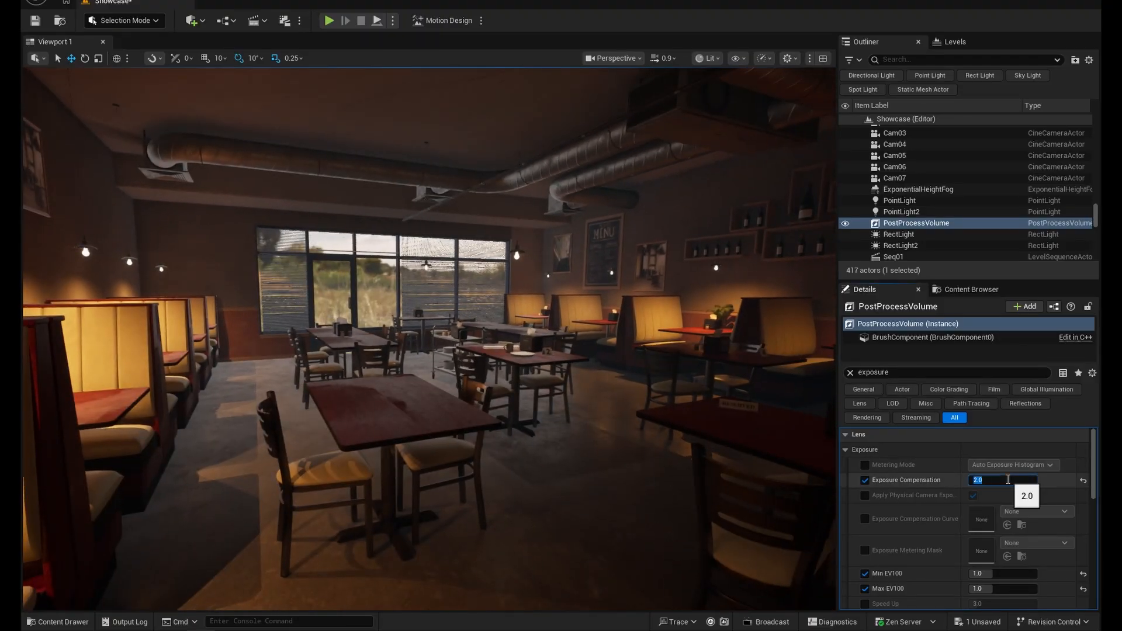
type("2")
key("Return")
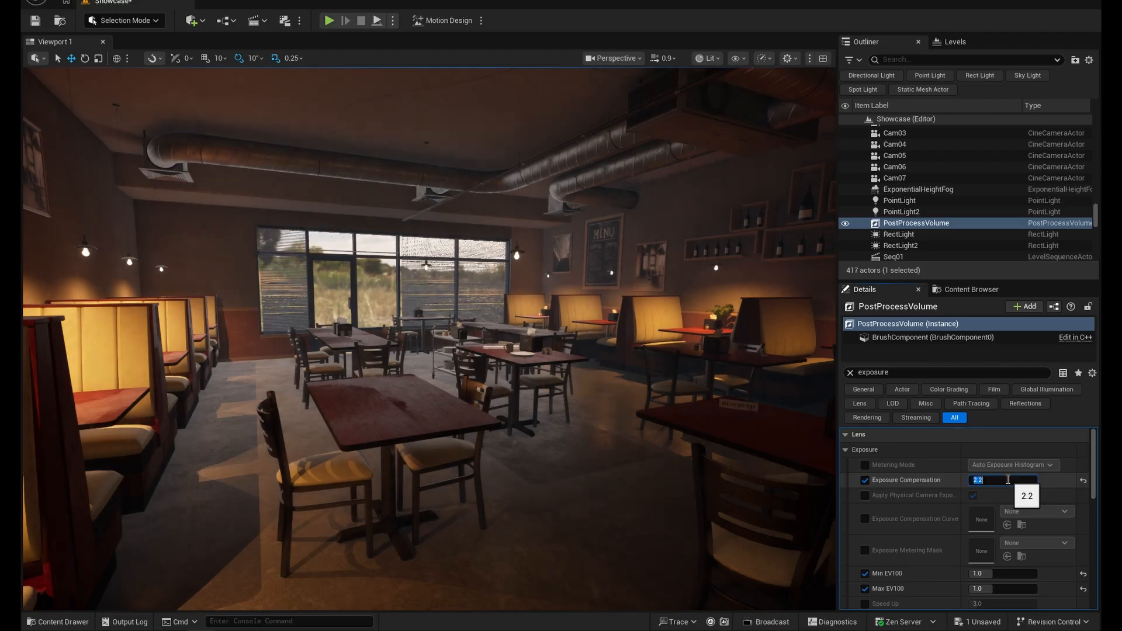
right_click_drag(514, 456, 520, 455)
key("w")
right_click_drag(451, 401, 454, 401)
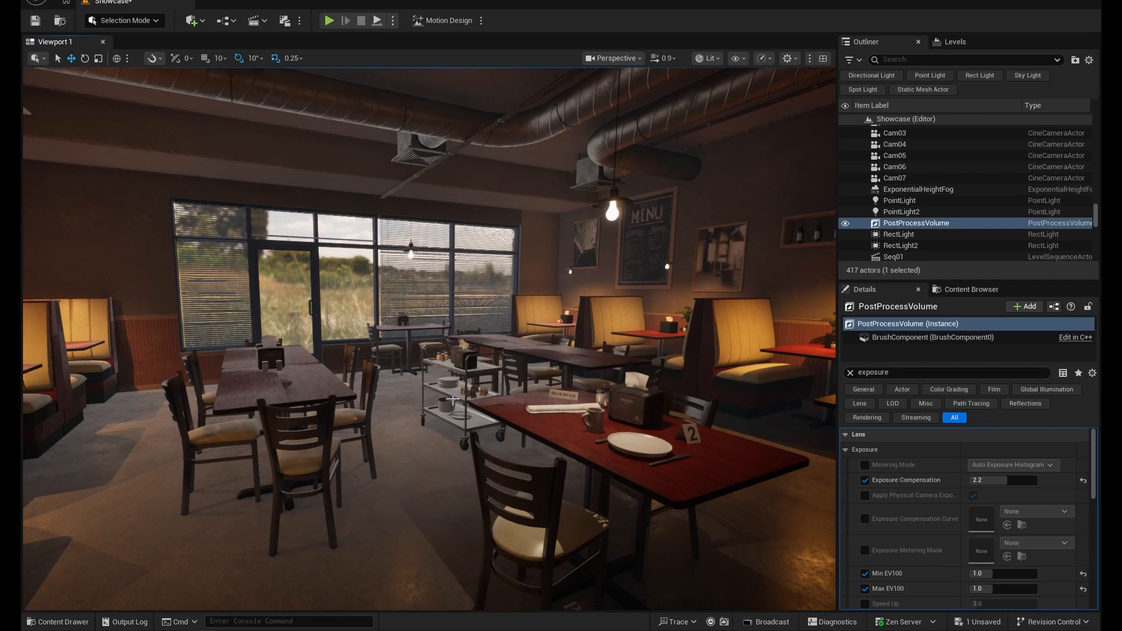
- Show the light icons, try moving SpotLight8 along the row of booths, undo the move and clear the selection
right_click_drag(453, 399, 429, 380)
key("s")
key("w")
key("s")
key("g")
key("w")
left_click(387, 192)
key("s")
mouse_move(490, 310)
right_mouse_down()
mouse_move(504, 331)
mouse_move(485, 330)
right_mouse_up()
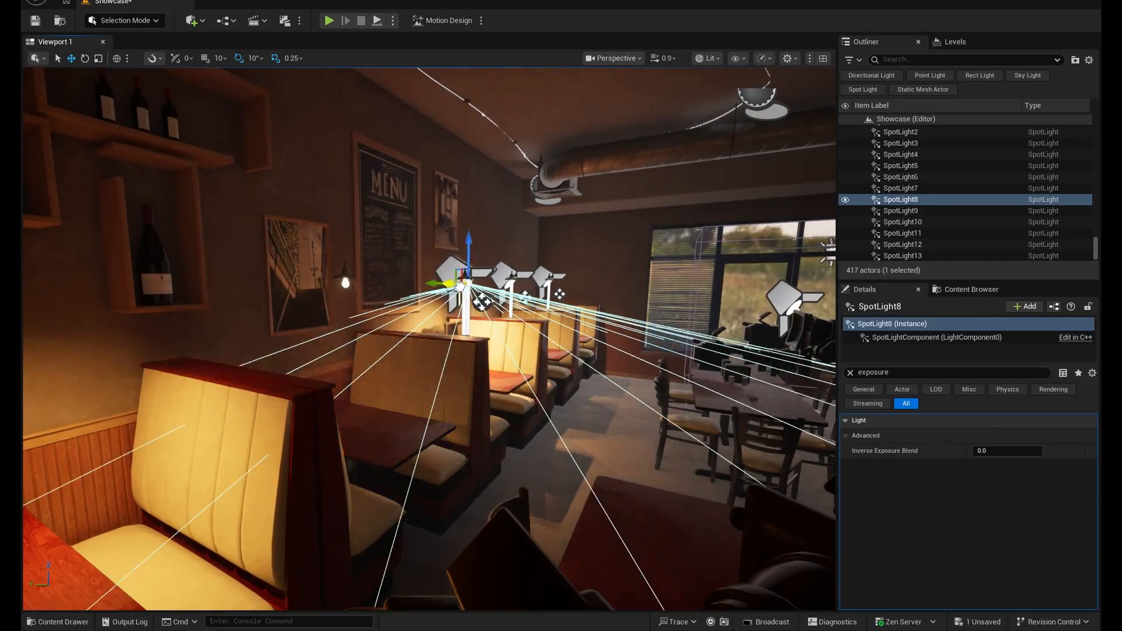
left_click_drag(461, 287, 396, 286)
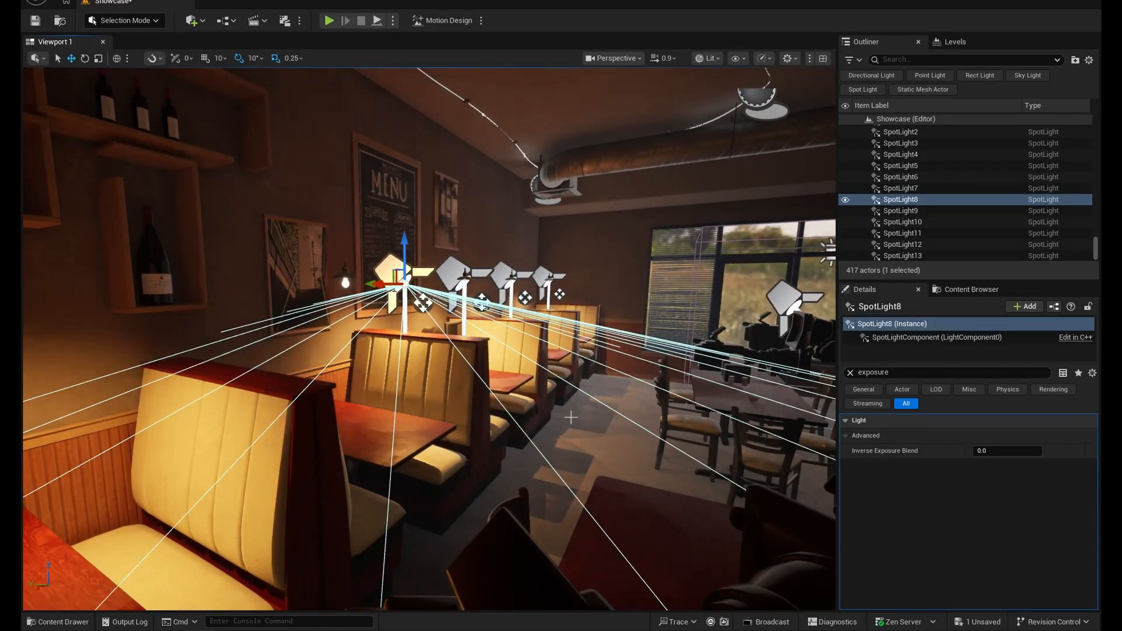
key("ctrl+z")
right_click_drag(572, 417, 576, 422)
right_click_drag(384, 376, 550, 418)
key("Escape")
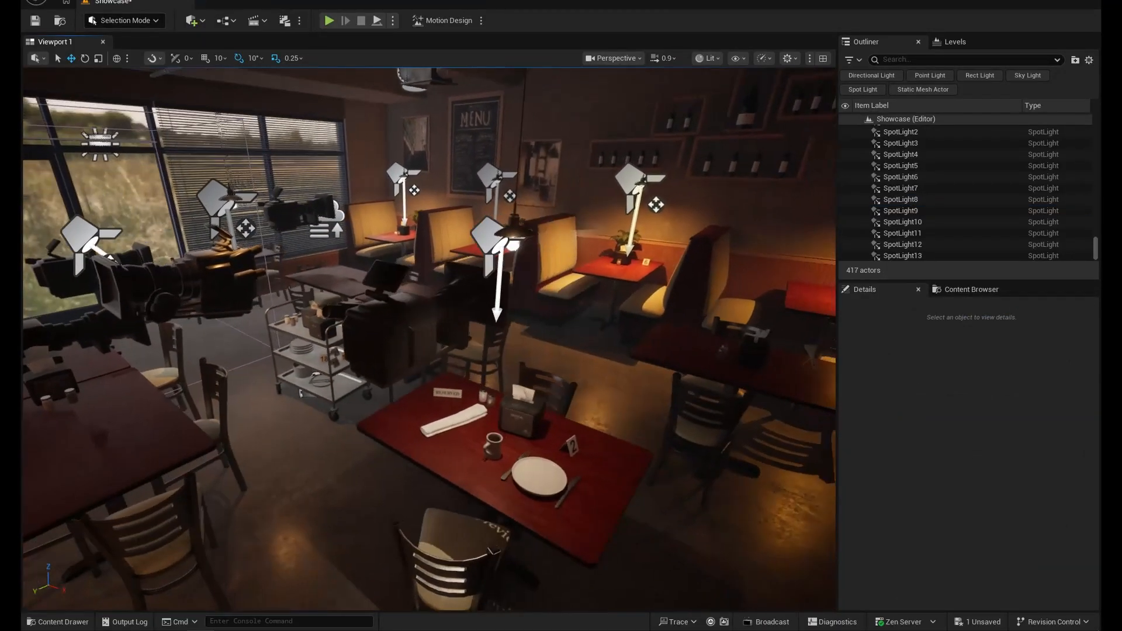
- Select the spot light above the set table number 2 and examine its cone in the room
left_click(496, 238)
right_click_drag(496, 238, 474, 266)
right_click_drag(504, 310, 497, 292)
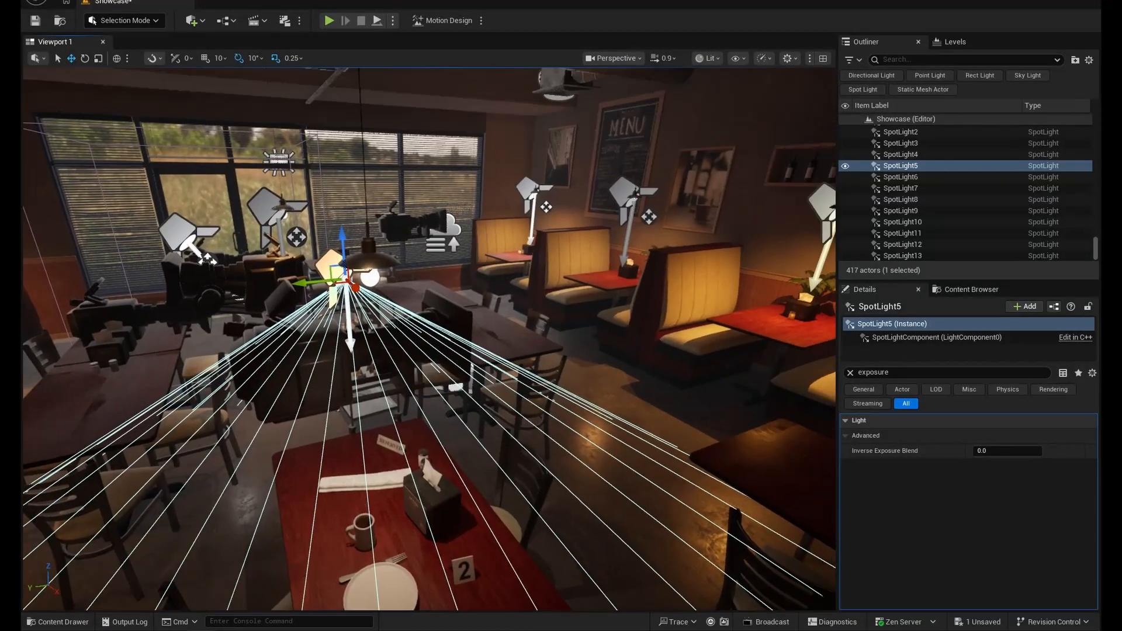
right_click_drag(339, 275, 298, 304)
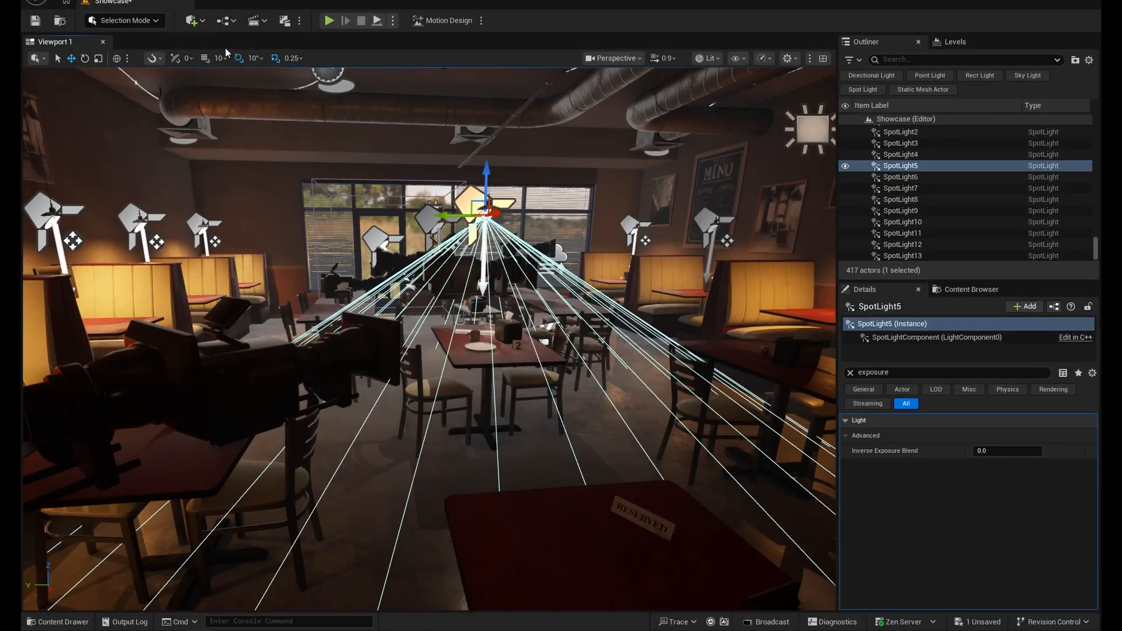
- Search the placeable actors for "direc" and add a Directional Light to the level
left_click(192, 21)
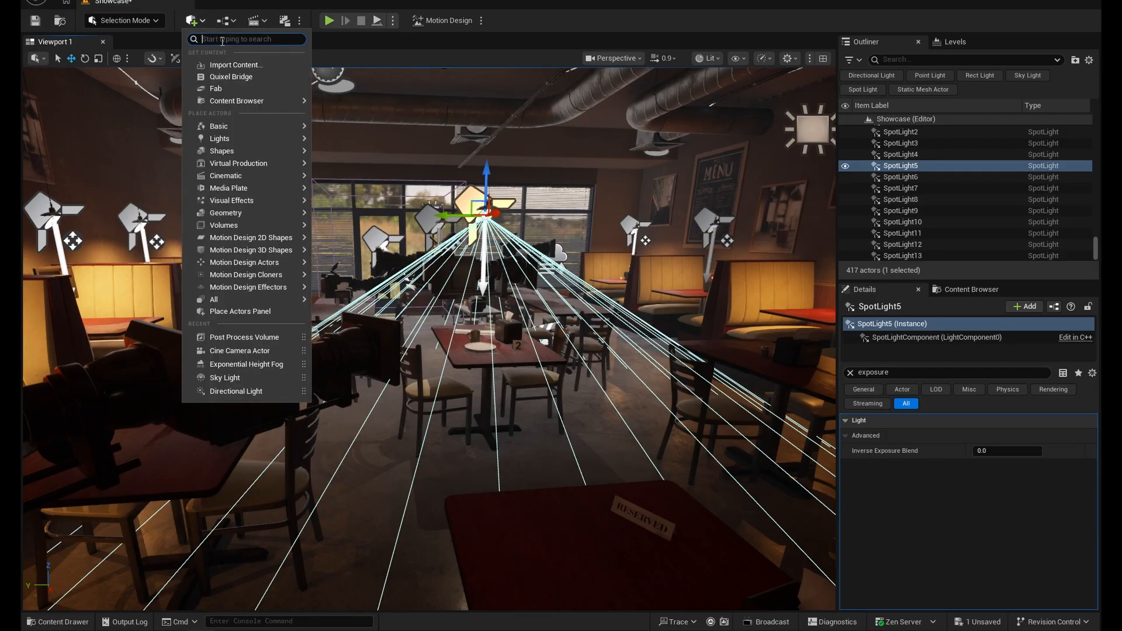
type("direct")
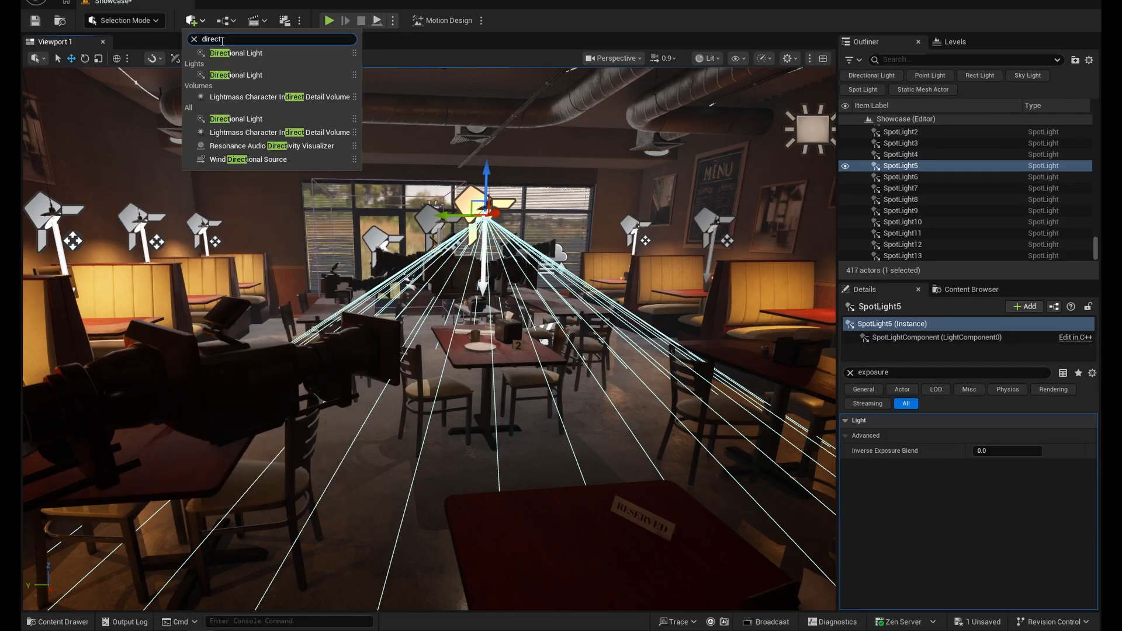
left_click(279, 53)
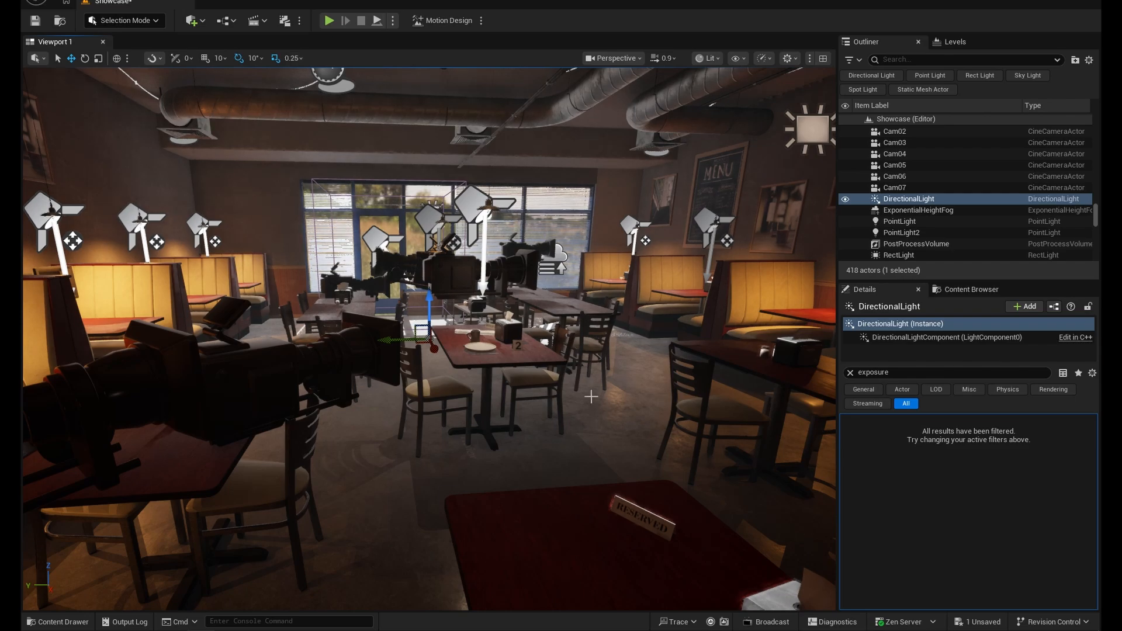
- Raise the new DirectionalLight to just below the ceiling, at a Z location of about 255
key("w")
right_click_drag(591, 397, 593, 397)
key("s")
key("d")
key("e")
key("s")
key("q")
key("w")
key("e")
key("e")
right_click_drag(361, 329, 361, 330)
key("q")
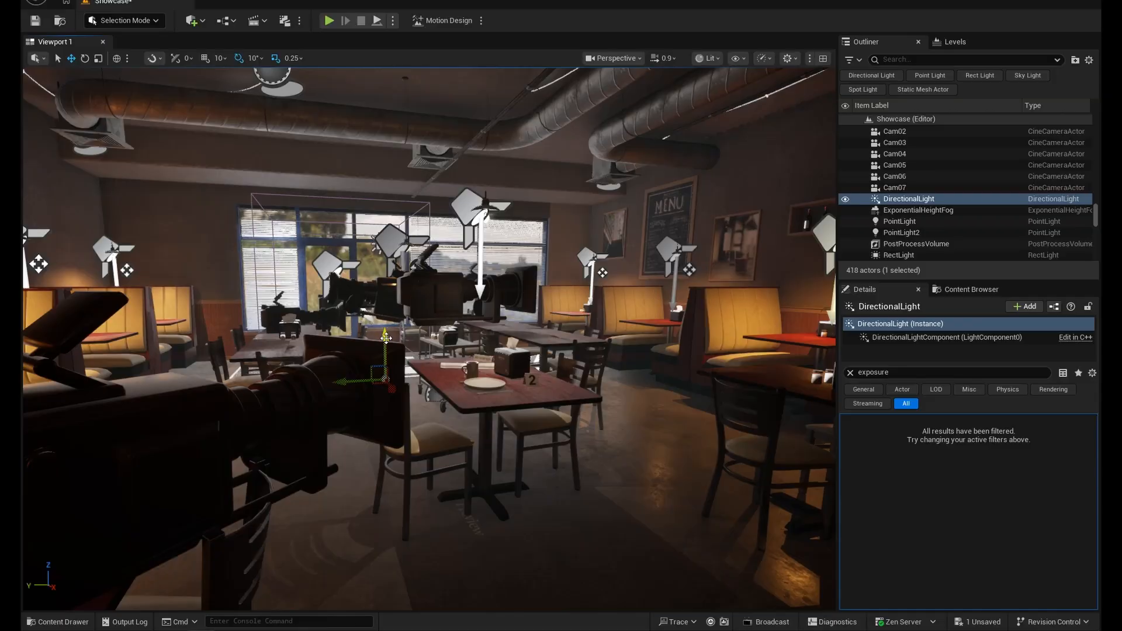
right_click_drag(309, 458, 308, 458)
key("d")
key("a")
key("s")
key("w")
key("d")
- Clear the property filter and rotate the DirectionalLight to -21° on Y and -25° on Z so sunlight enters through the windows
left_click(851, 373)
key("a")
key("d")
key("e")
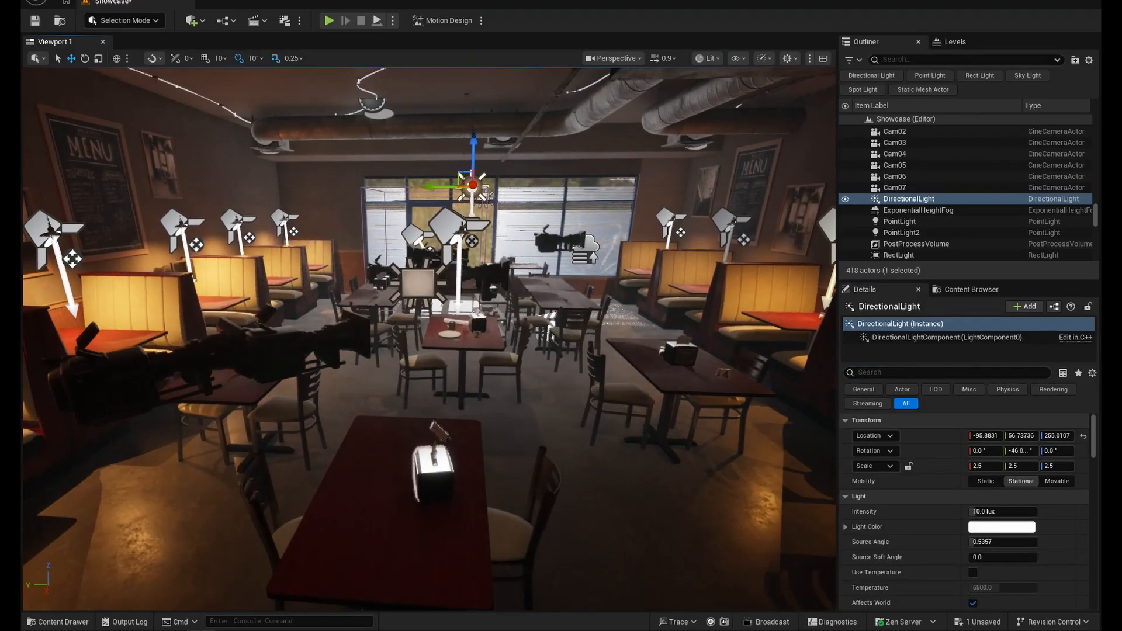
mouse_move(1020, 451)
left_mouse_down()
mouse_move(1060, 451)
mouse_move(1029, 451)
left_mouse_up()
key("w")
right_click_drag(509, 418, 731, 421)
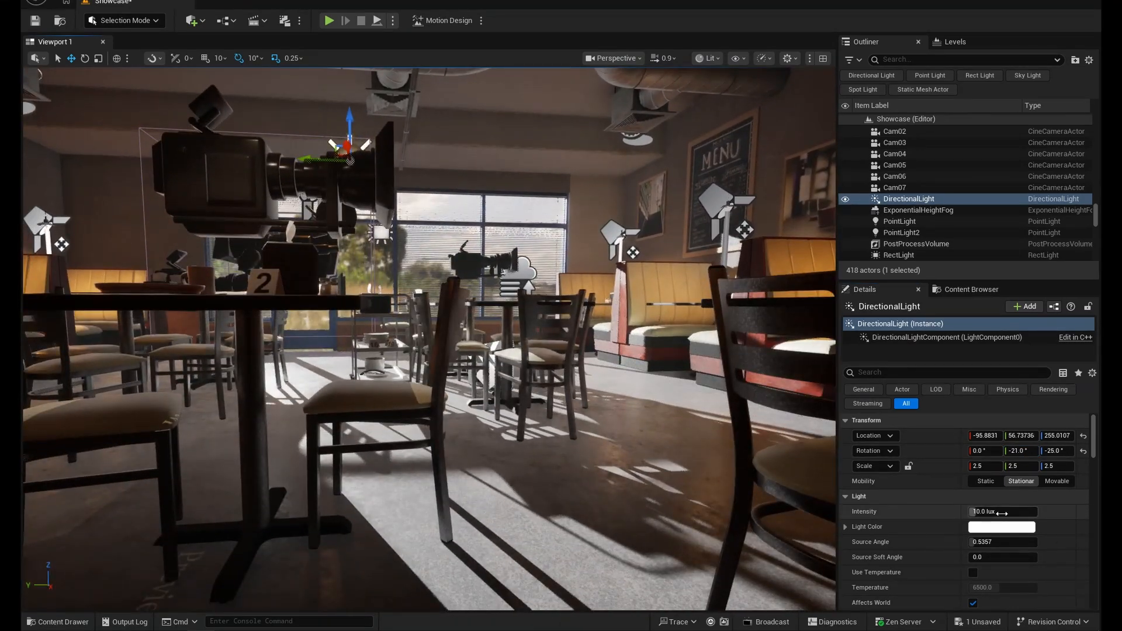
- Try DirectionalLight intensities of 53 lux and 5 lux
left_click(1002, 514)
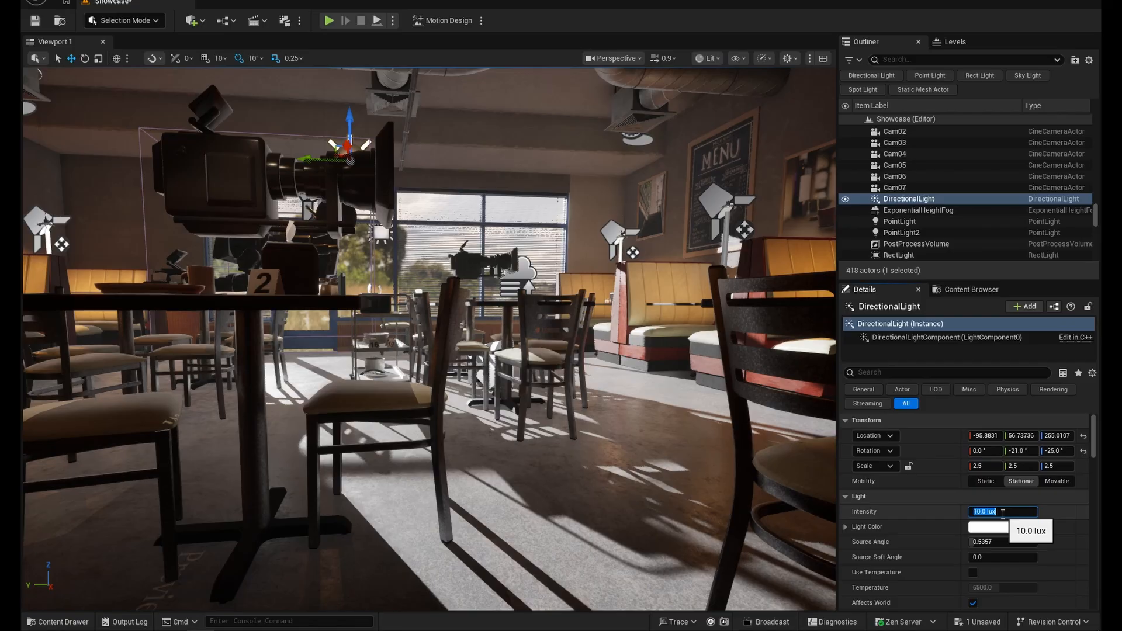
type("53")
key("Return")
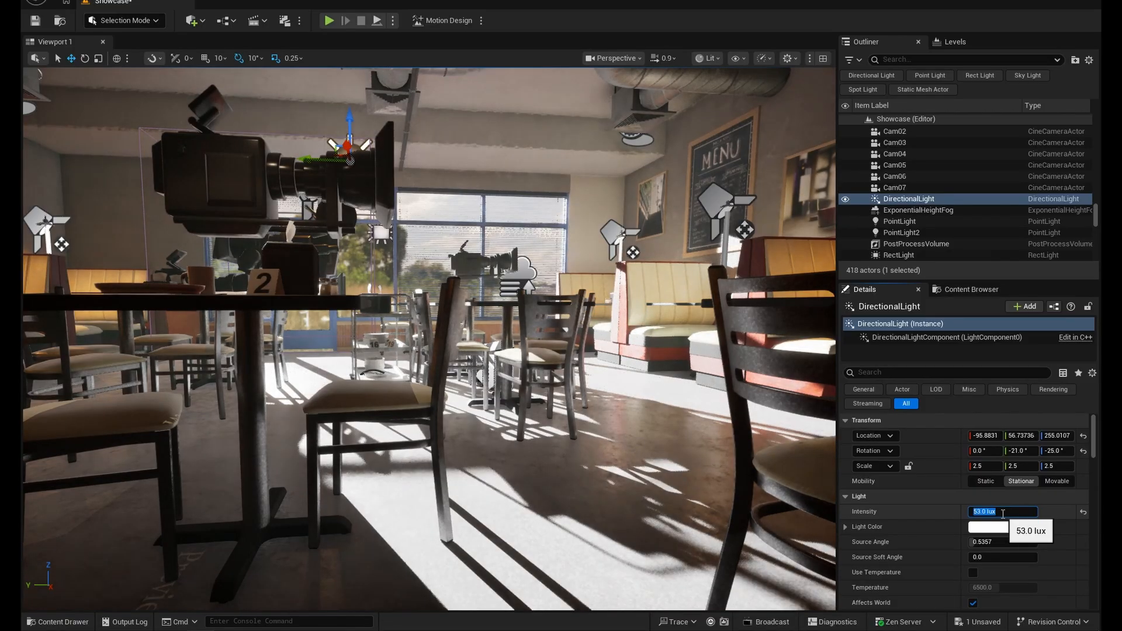
type("5")
key("Return")
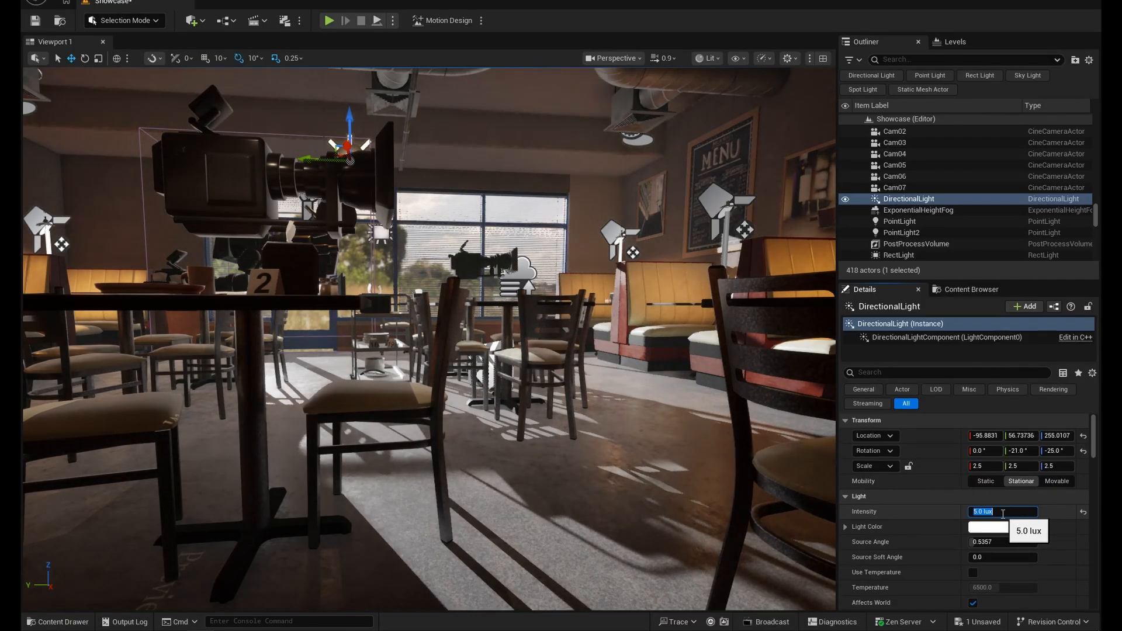
- Set the DirectionalLight's intensity to 3 lux and hide the editor icons to check the interior from a wide view
type("3")
key("Return")
left_click_drag(605, 409, 578, 434)
middle_click_drag(579, 434, 579, 435)
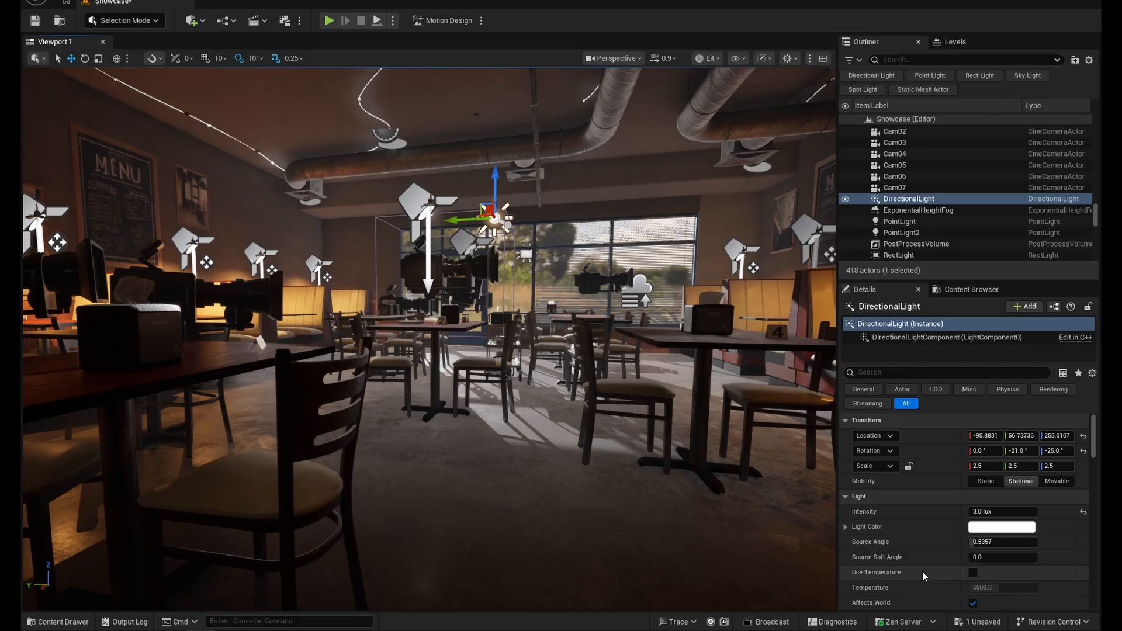
middle_click_drag(613, 444, 558, 386)
right_click_drag(564, 394, 540, 404)
key("g")
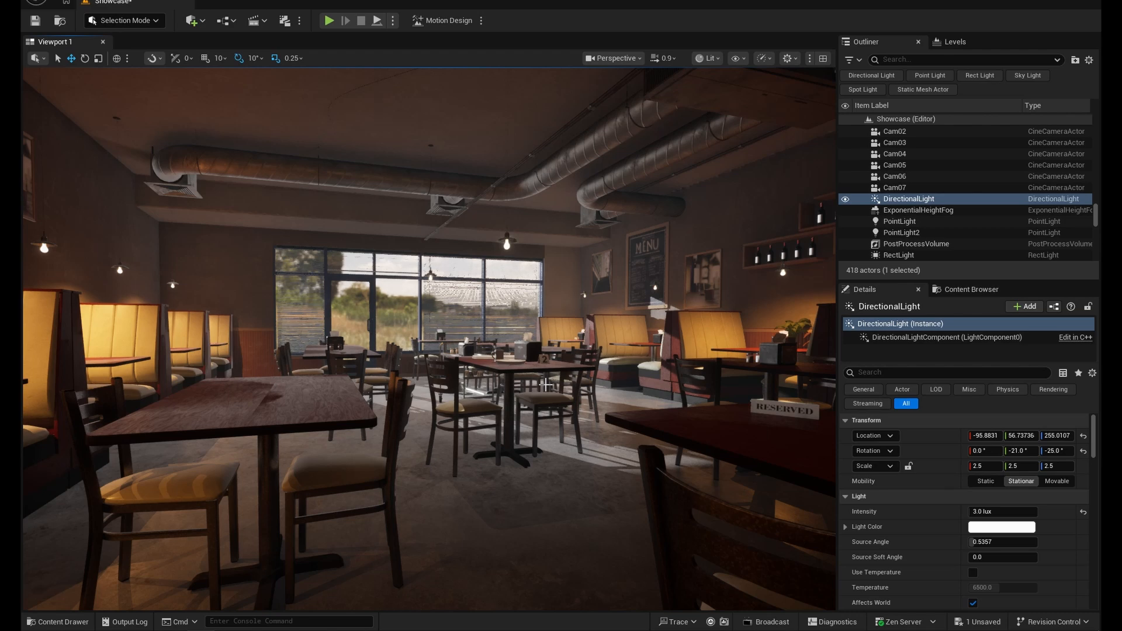
- Add a Sky Light to the level and toggle its visibility to compare the interior with and without it
left_click(203, 22)
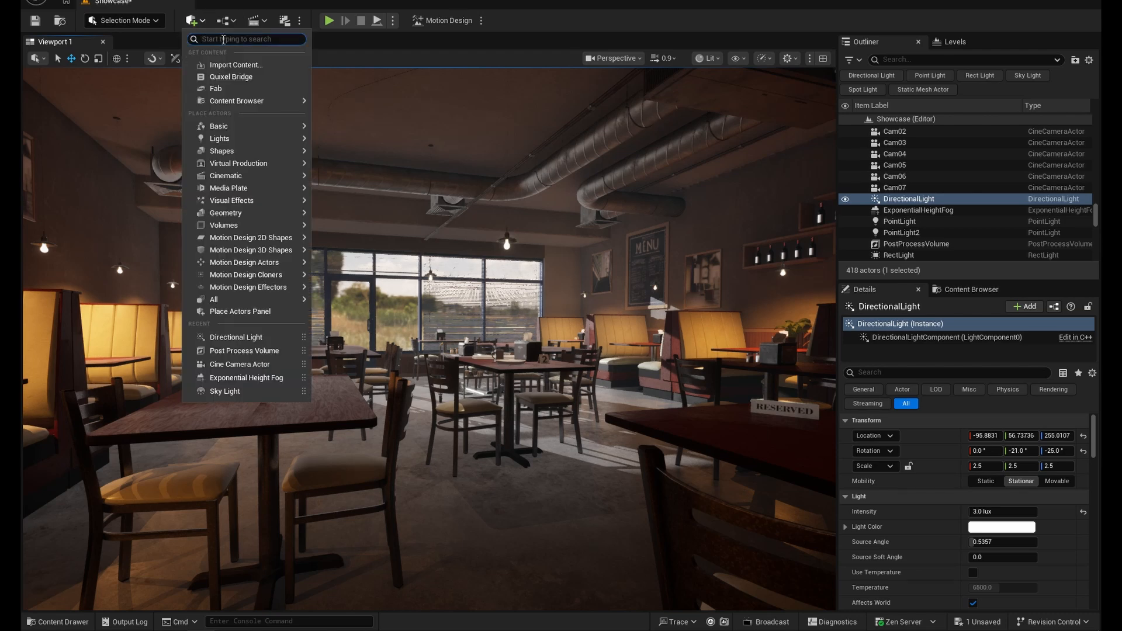
type("sky")
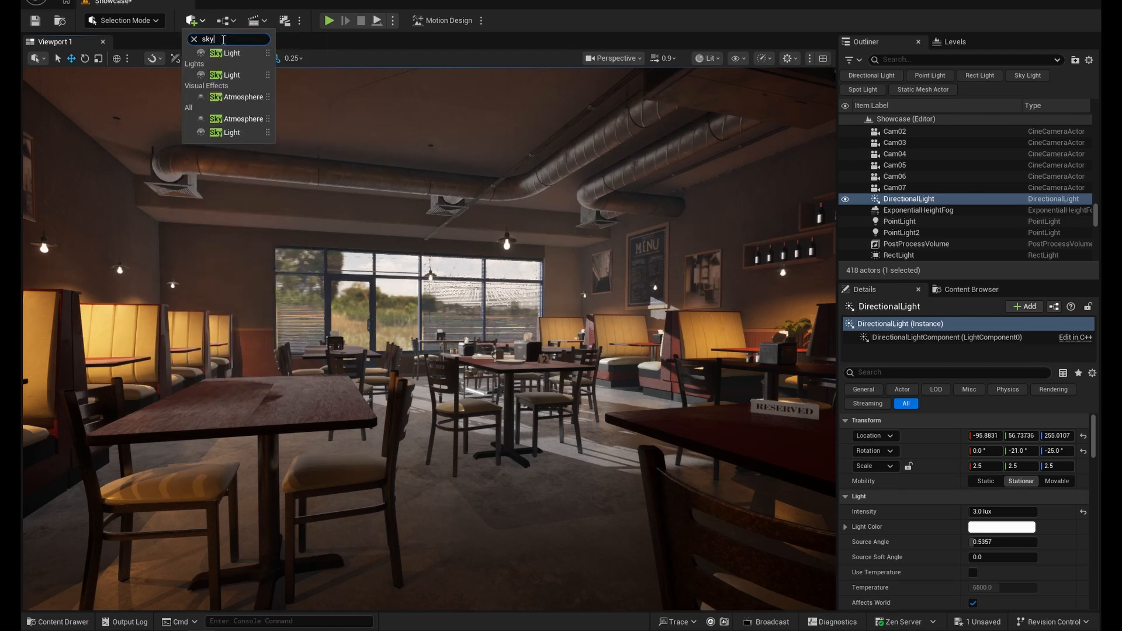
left_click(225, 53)
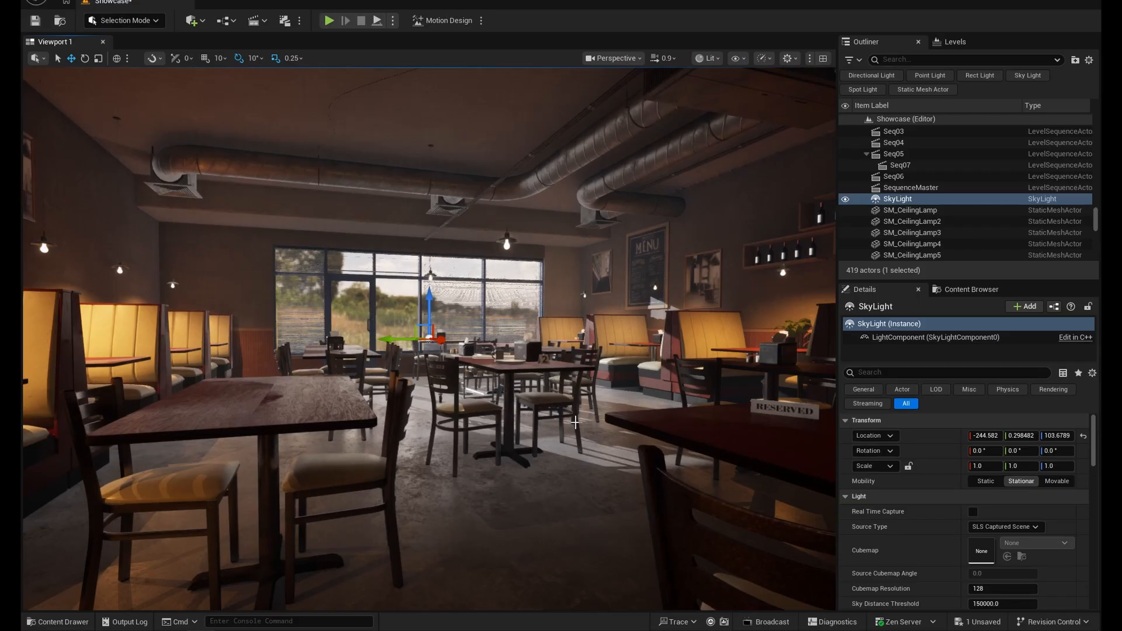
left_click(845, 200)
left_click(845, 200)
left_click(845, 200)
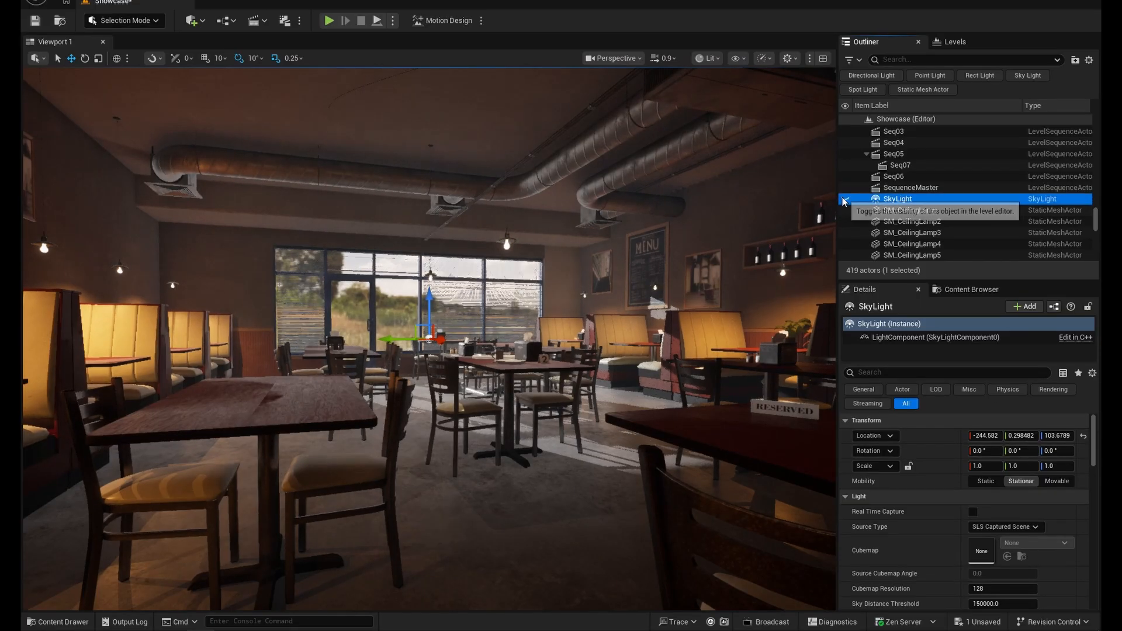
left_click(845, 200)
- Try SkyLight Intensity Scale values of 2, 5 and 50
scroll(953, 486, "down", 3)
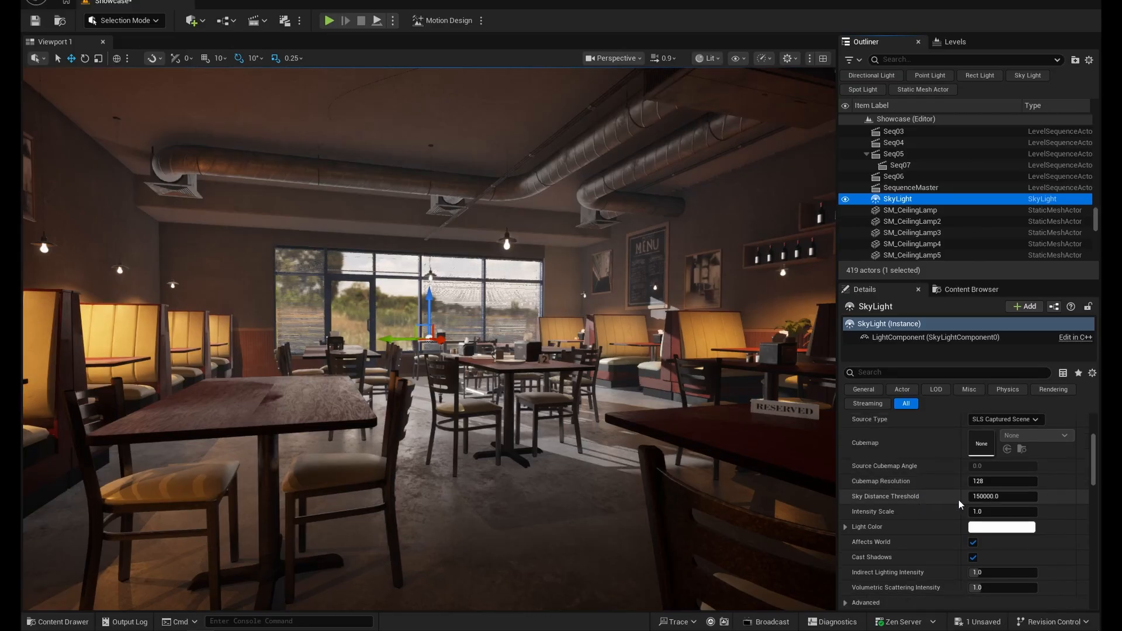
left_click(992, 512)
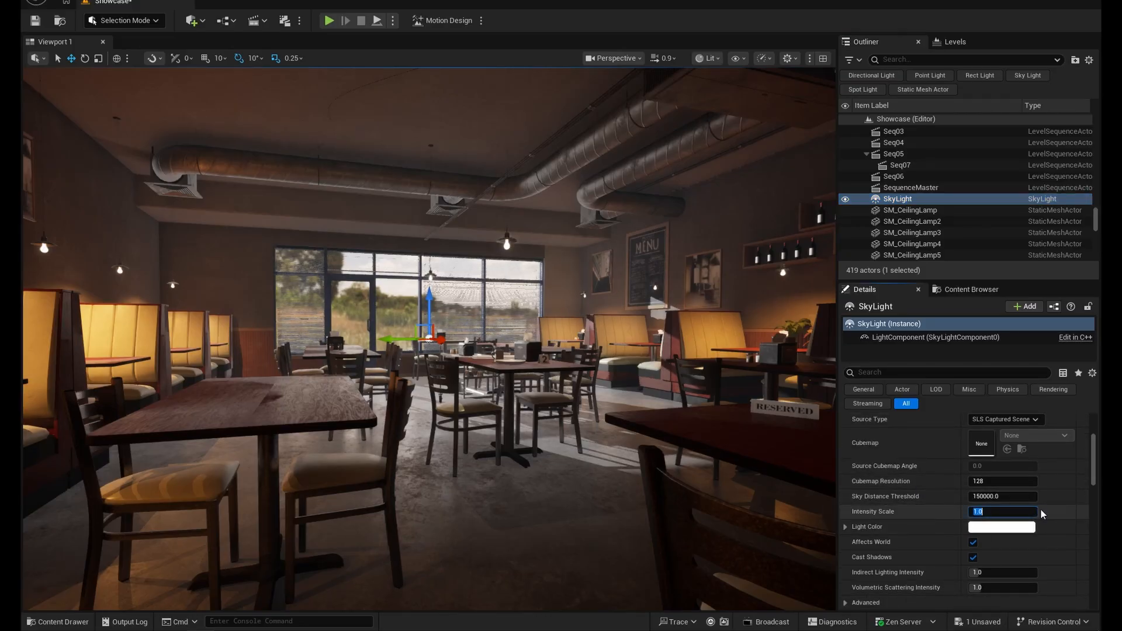
type("2")
key("Return")
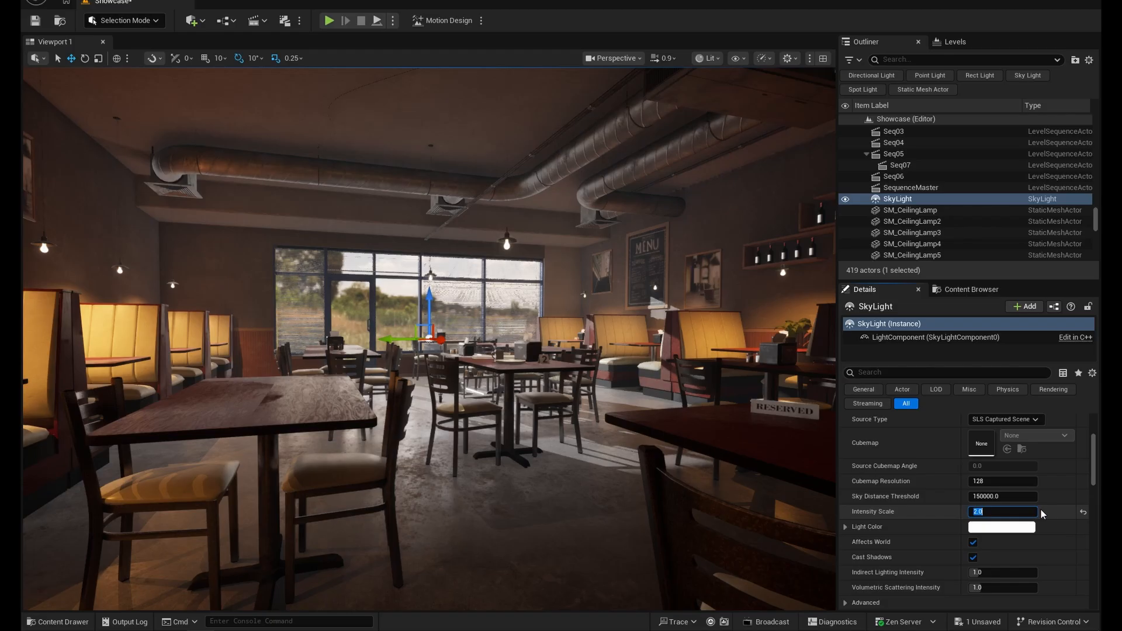
type("5")
key("Return")
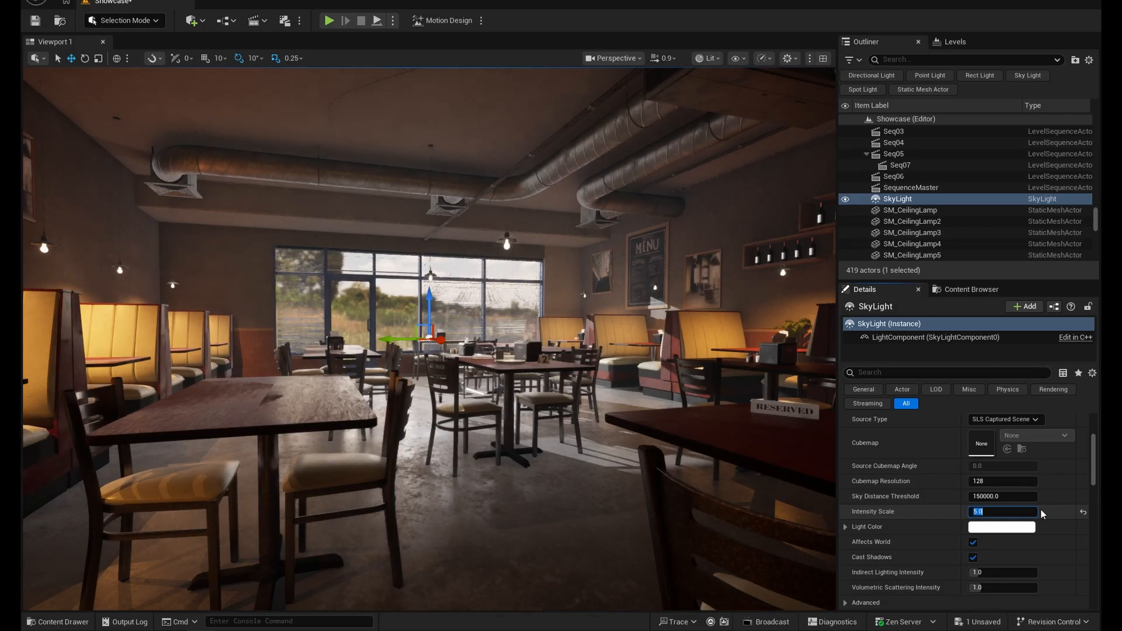
type("50")
key("Return")
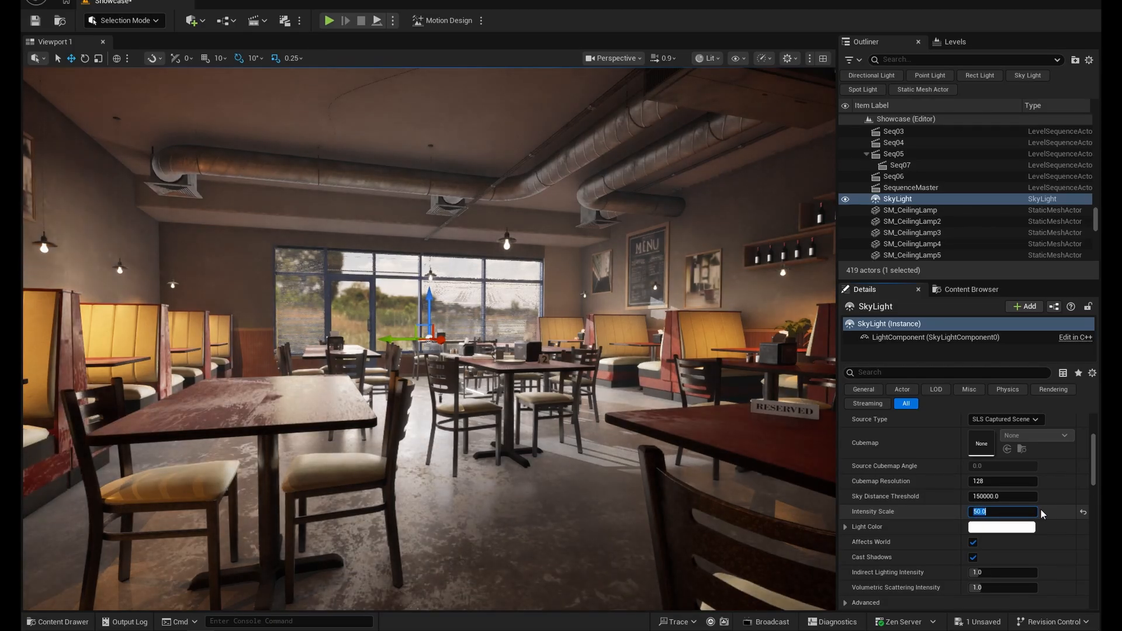
- Set the SkyLight's Intensity Scale to 5 and check the lighting around the tables
right_click_drag(675, 249, 711, 249)
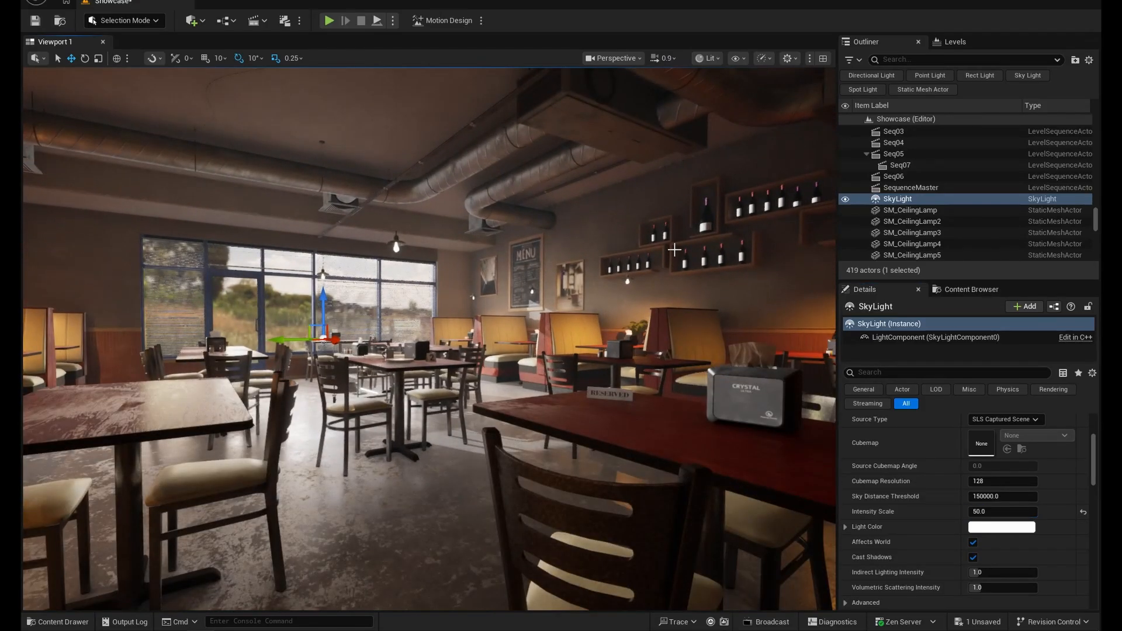
left_click(1005, 512)
key("Return")
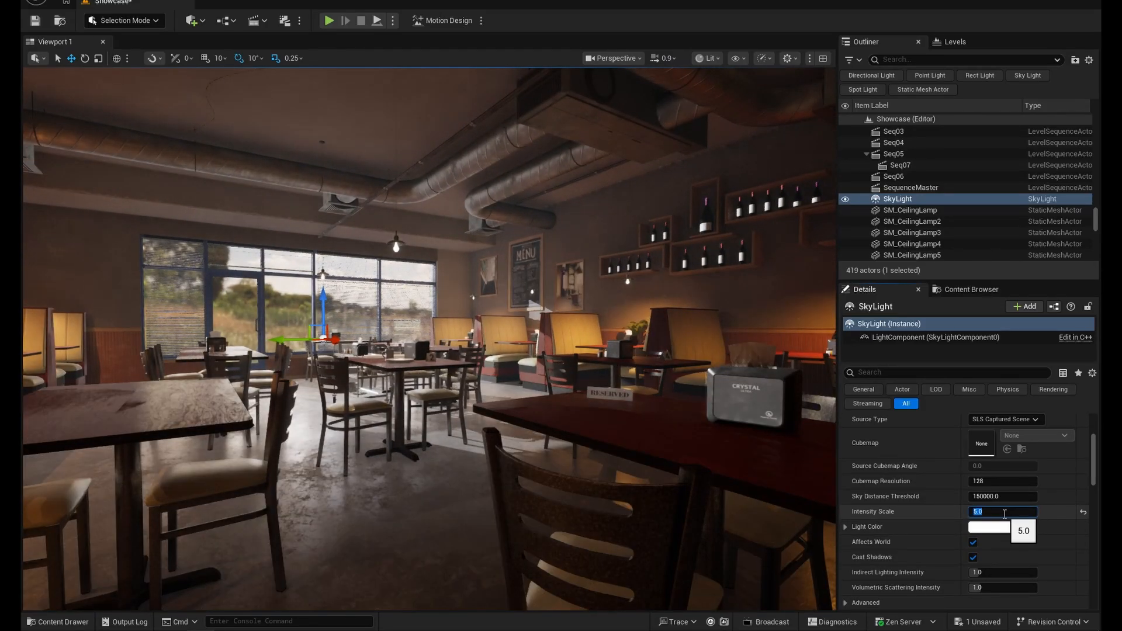
mouse_move(525, 360)
right_mouse_down()
mouse_move(502, 359)
mouse_move(575, 359)
mouse_move(540, 355)
right_mouse_up()
- Toggle the SkyLight's Real Time Capture on and off repeatedly to compare its effect on the interior
scroll(1000, 552, "up", 3)
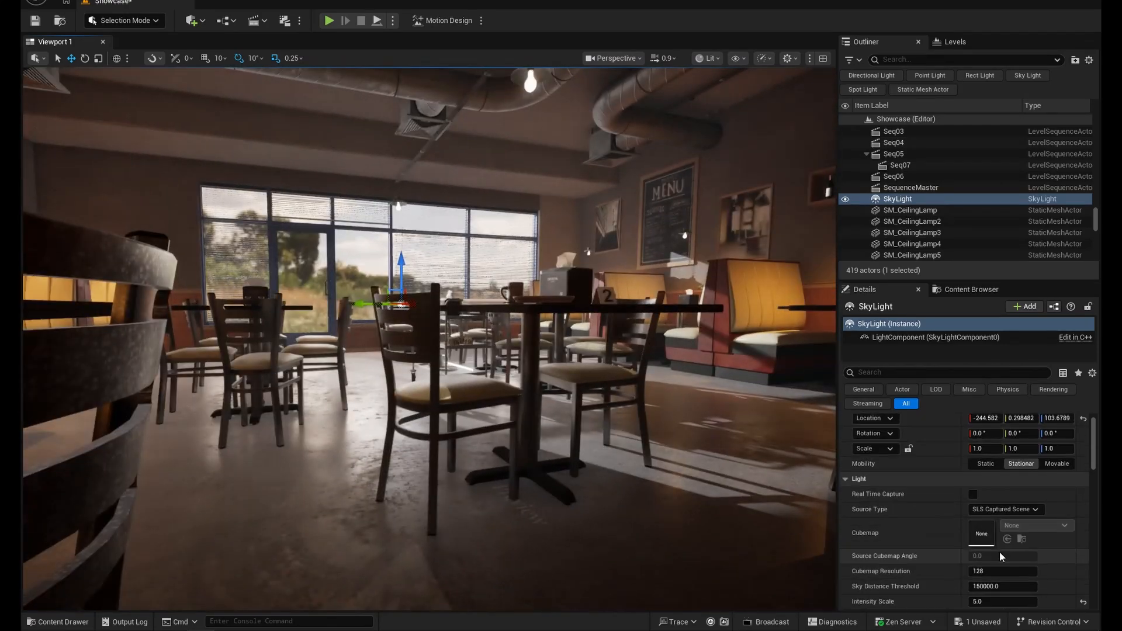
left_click(973, 495)
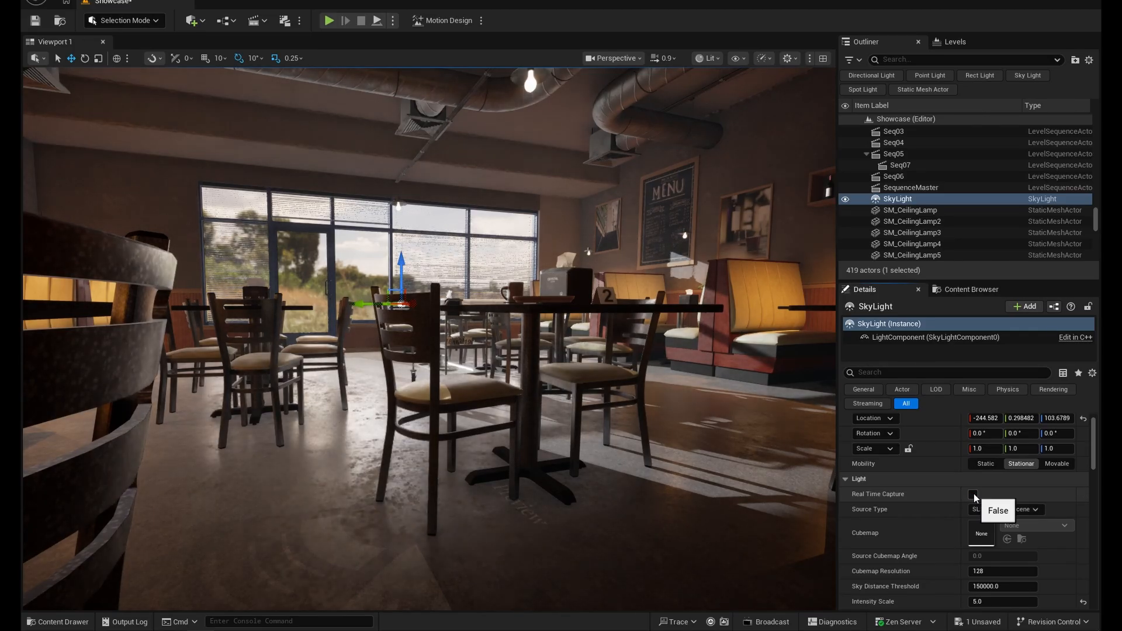
left_click(974, 497)
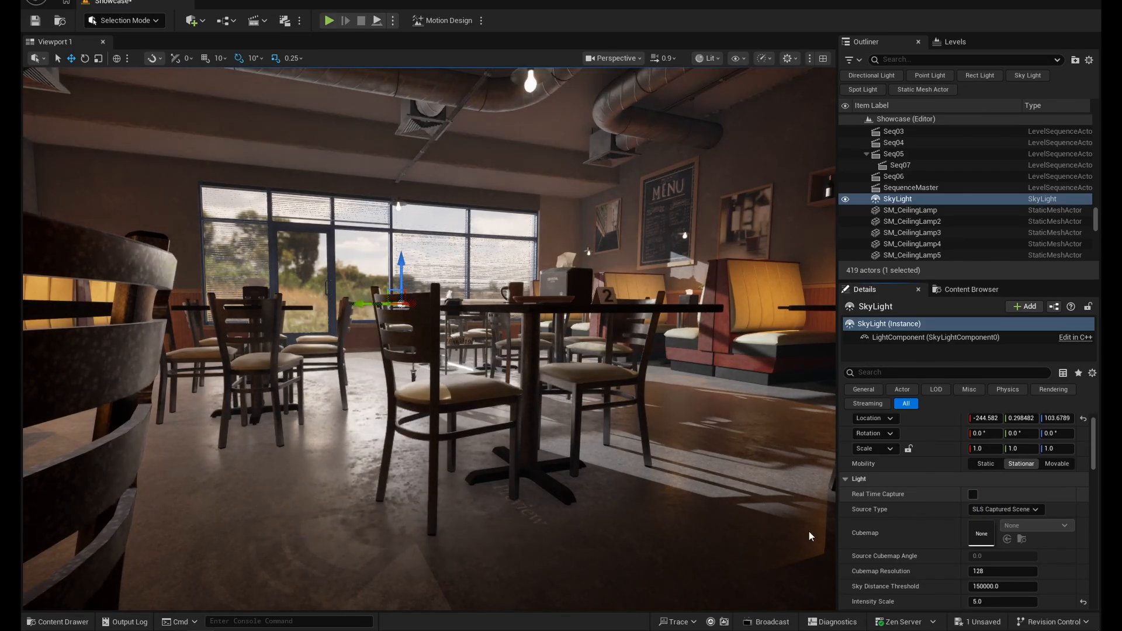
right_click_drag(486, 480, 495, 455)
key("s")
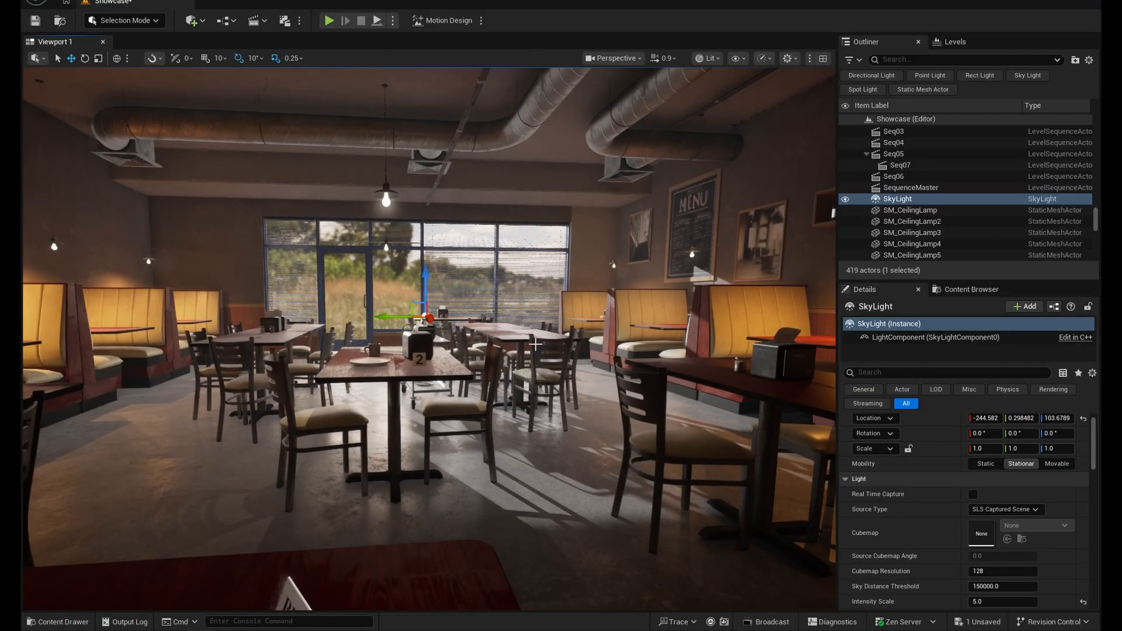
left_click(974, 497)
left_click(974, 496)
left_click(973, 497)
left_click(974, 496)
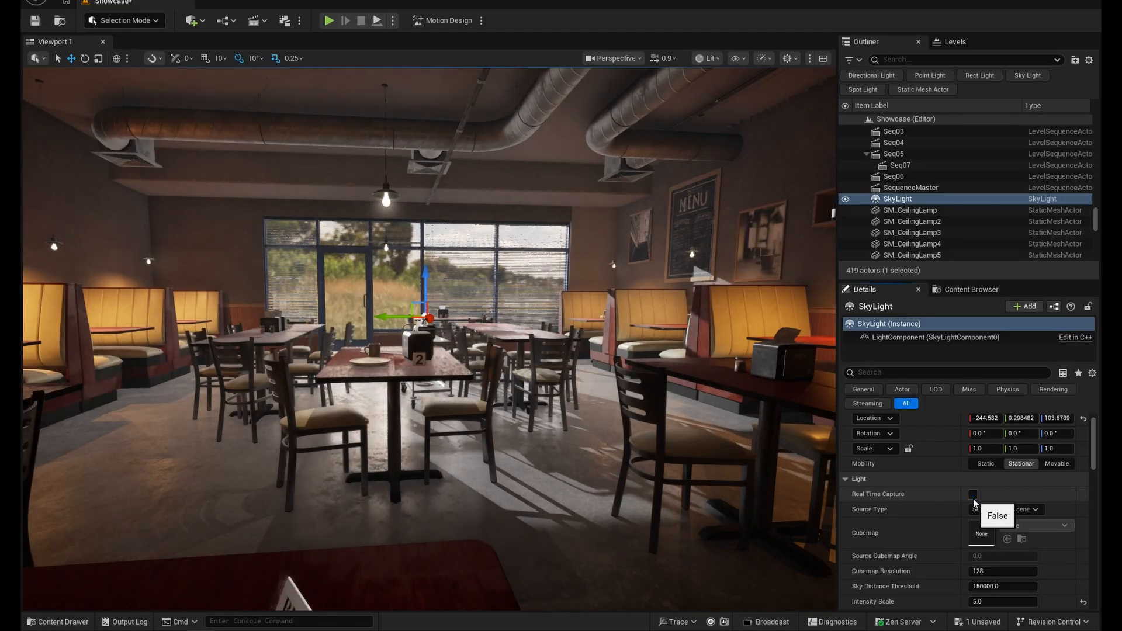
left_click(973, 497)
left_click(973, 496)
left_click(973, 496)
left_click(973, 496)
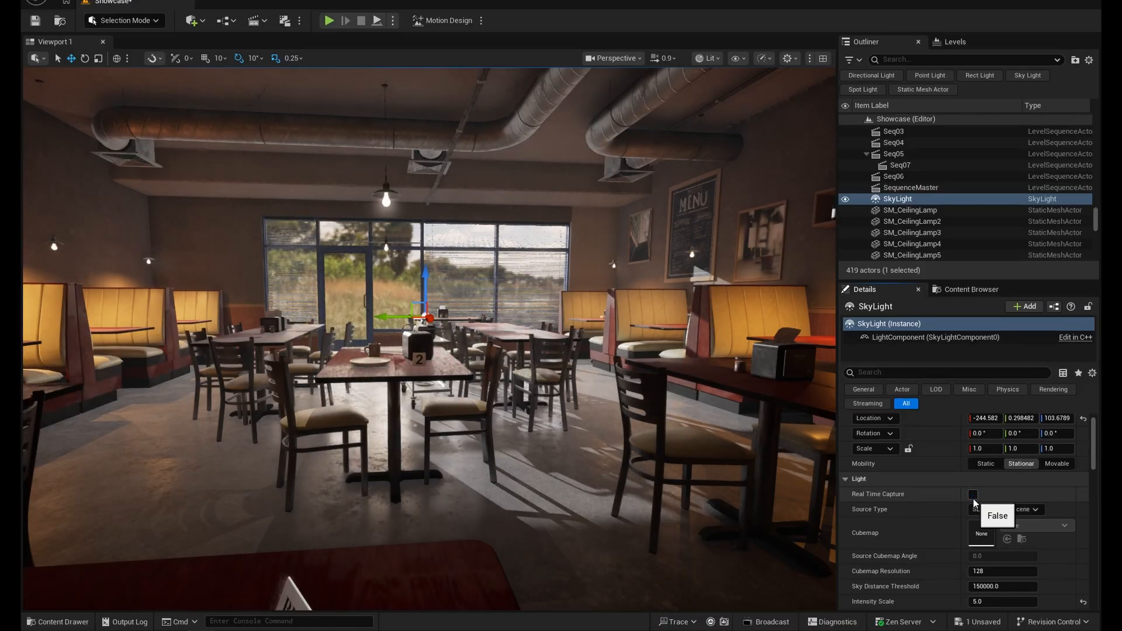
left_click(974, 499)
left_click(974, 499)
left_click(974, 499)
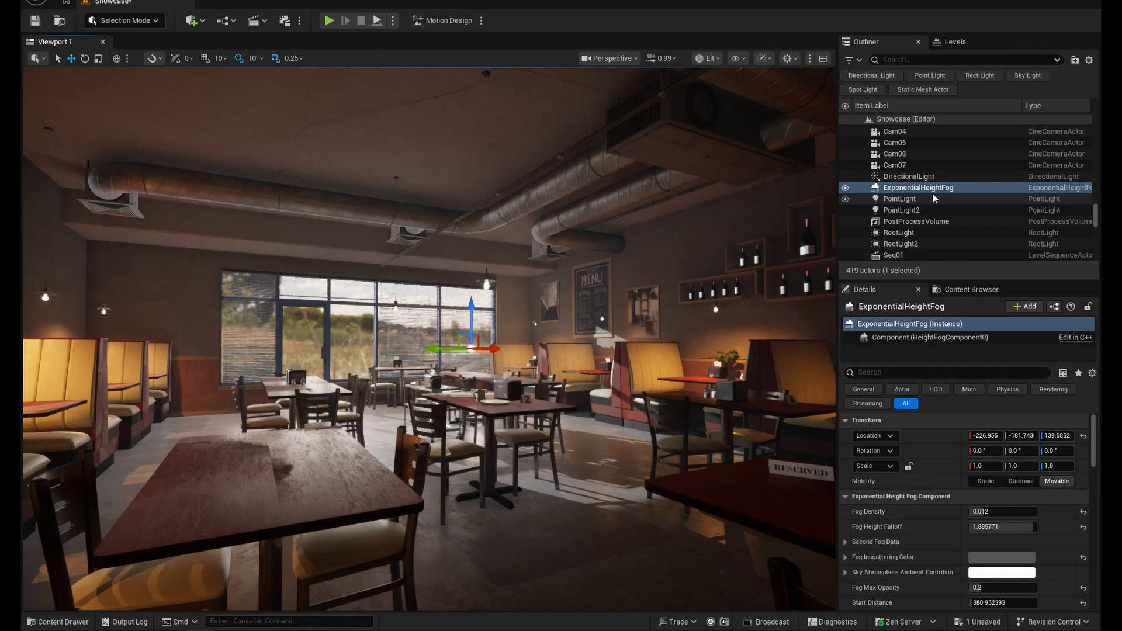
- Hide and show the existing ExponentialHeightFog to compare the scene with and without fog
left_click(846, 188)
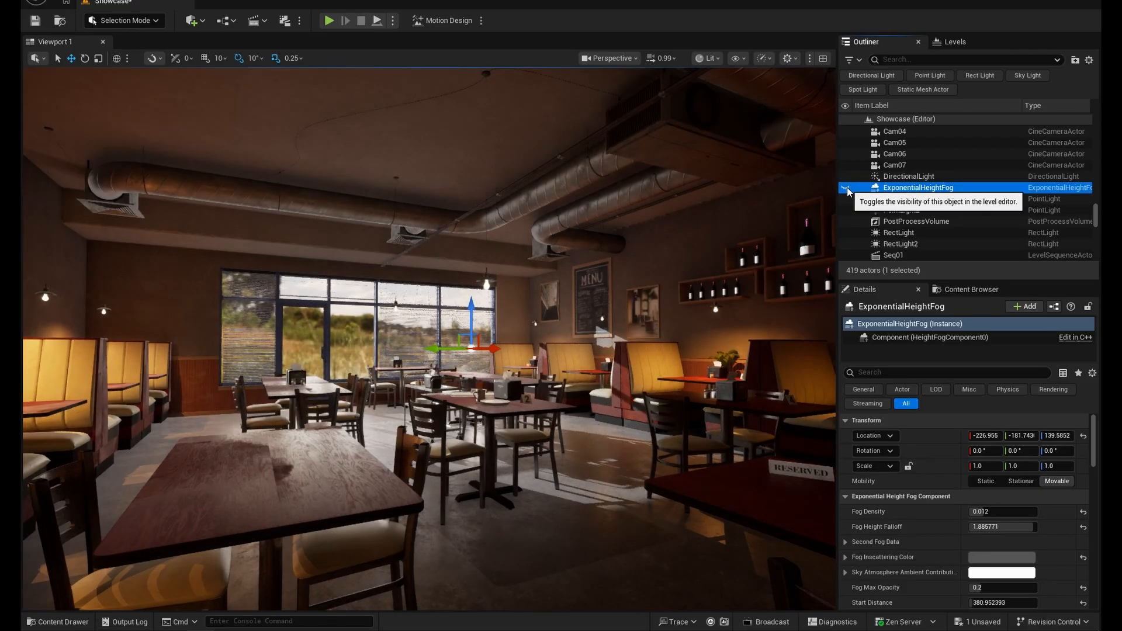
left_click(845, 188)
left_click(846, 188)
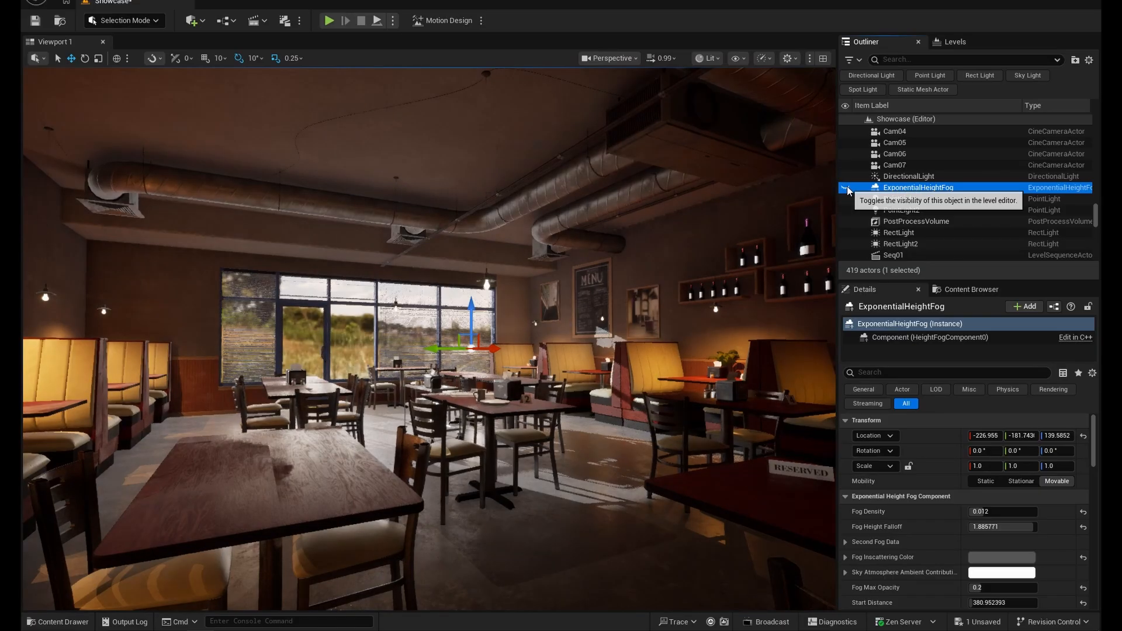
left_click(847, 187)
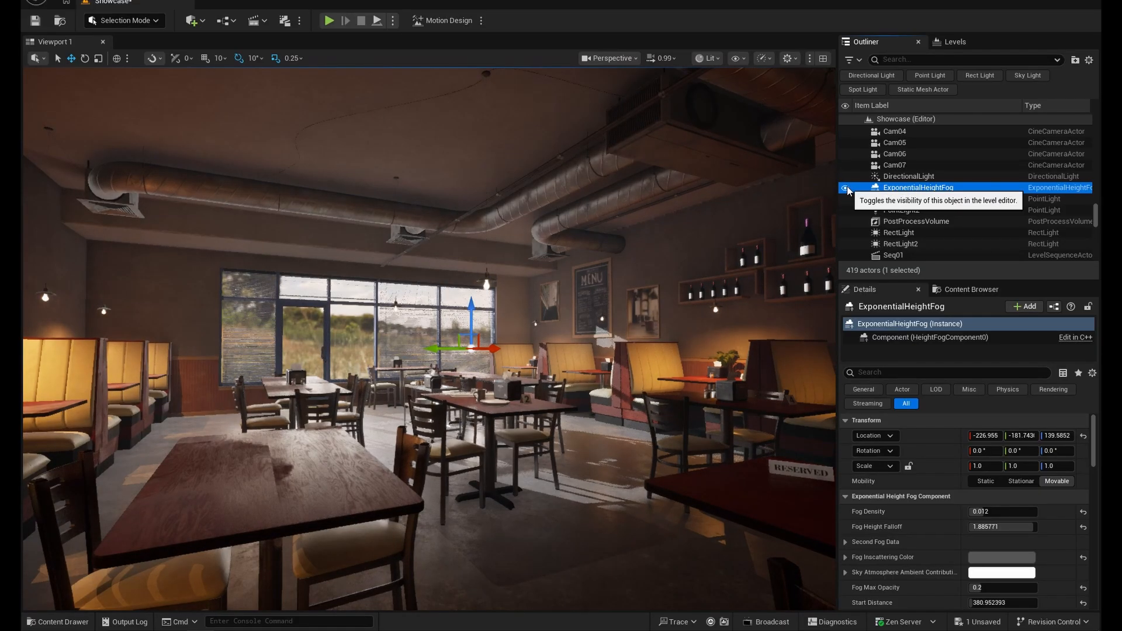
- Delete the existing ExponentialHeightFog and add a new Exponential Height Fog to the level
left_click(932, 178)
left_click(931, 187)
key("Delete")
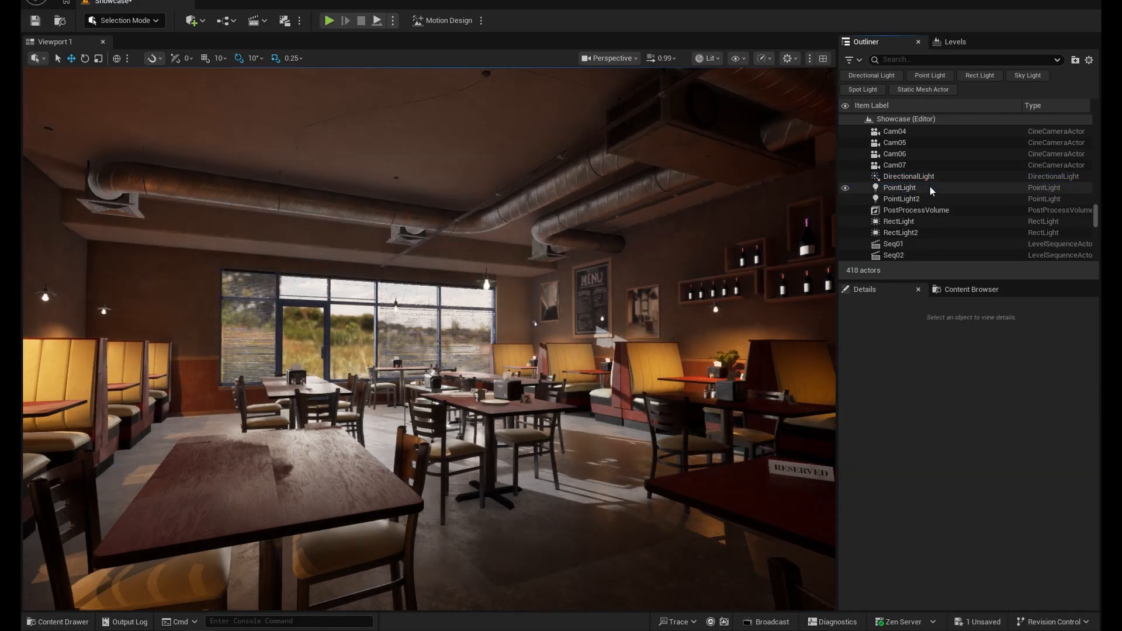
left_click(196, 21)
type("e")
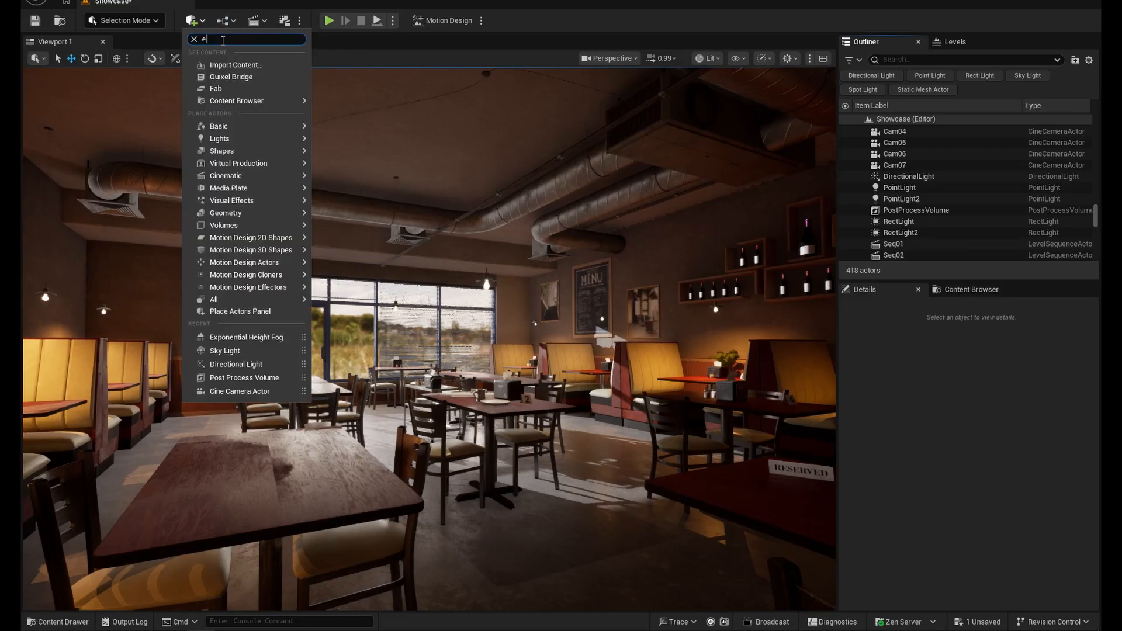
type("xpo")
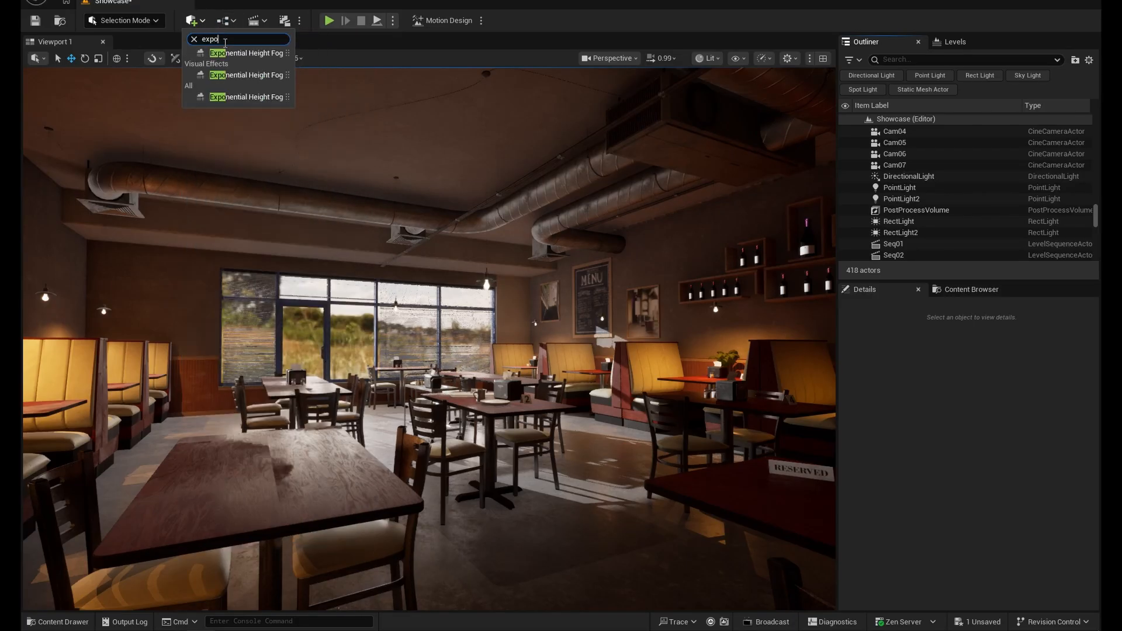
left_click(264, 53)
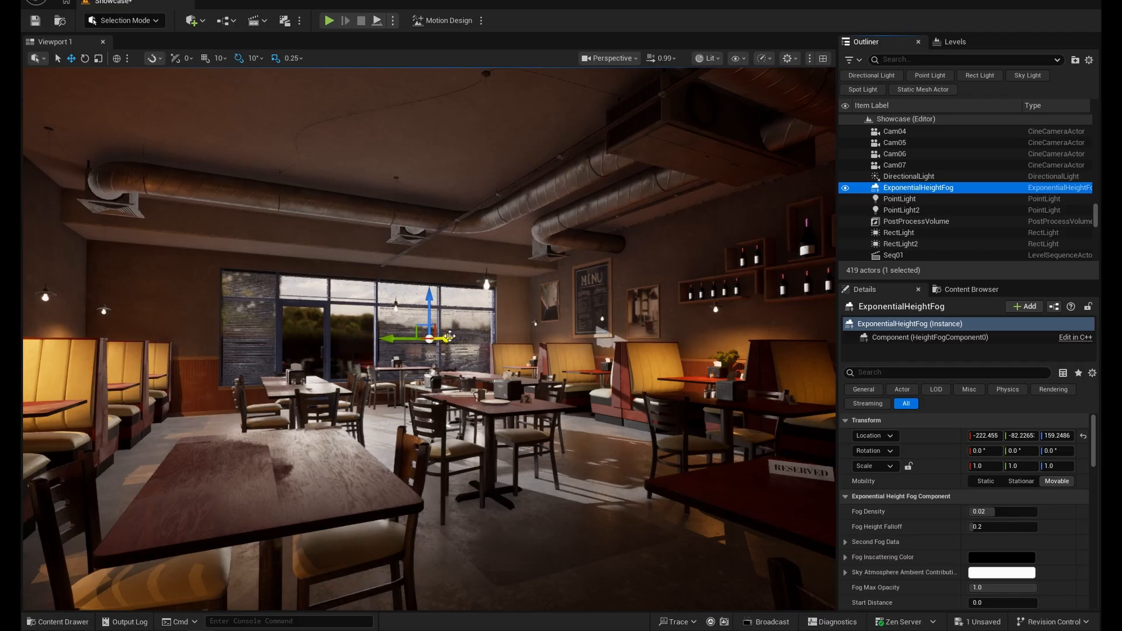
- Show the editor icons and move the new fog actor to about X 103, Y -142, Z 142
left_click_drag(449, 336, 586, 354)
right_click_drag(590, 391, 555, 385)
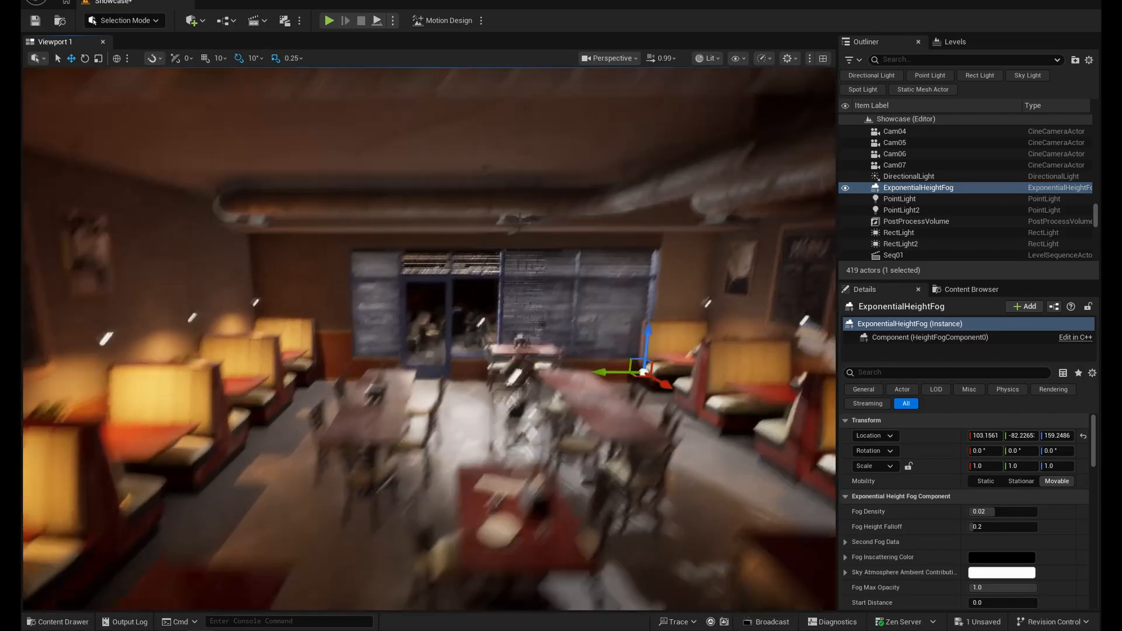
mouse_move(555, 385)
middle_mouse_down()
mouse_move(555, 287)
mouse_move(558, 391)
middle_mouse_up()
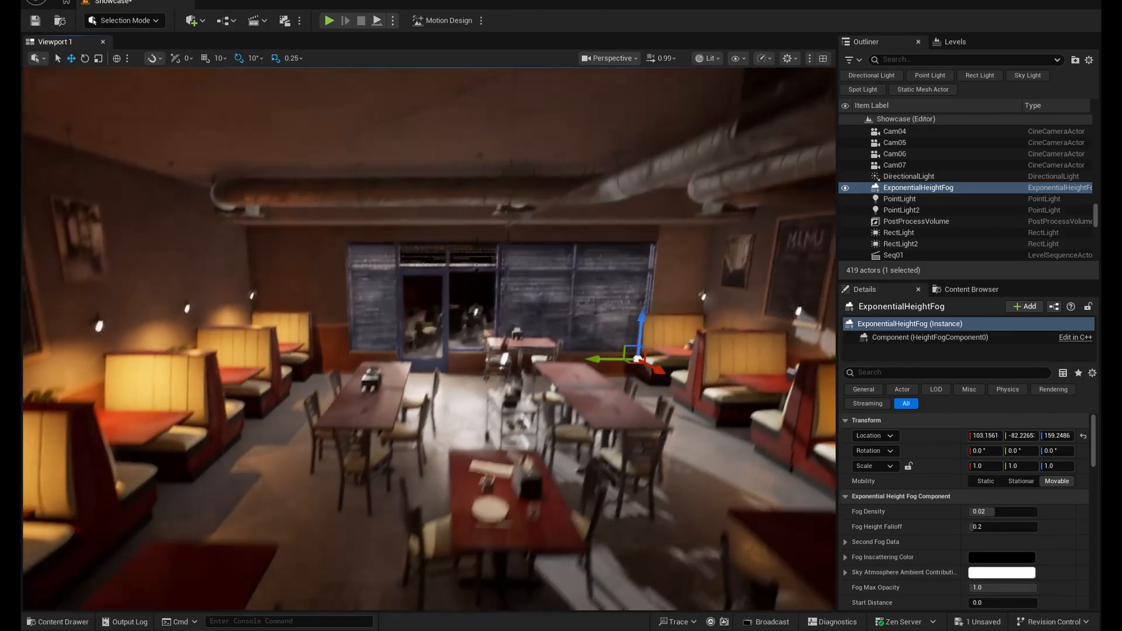
right_click_drag(577, 402, 592, 355)
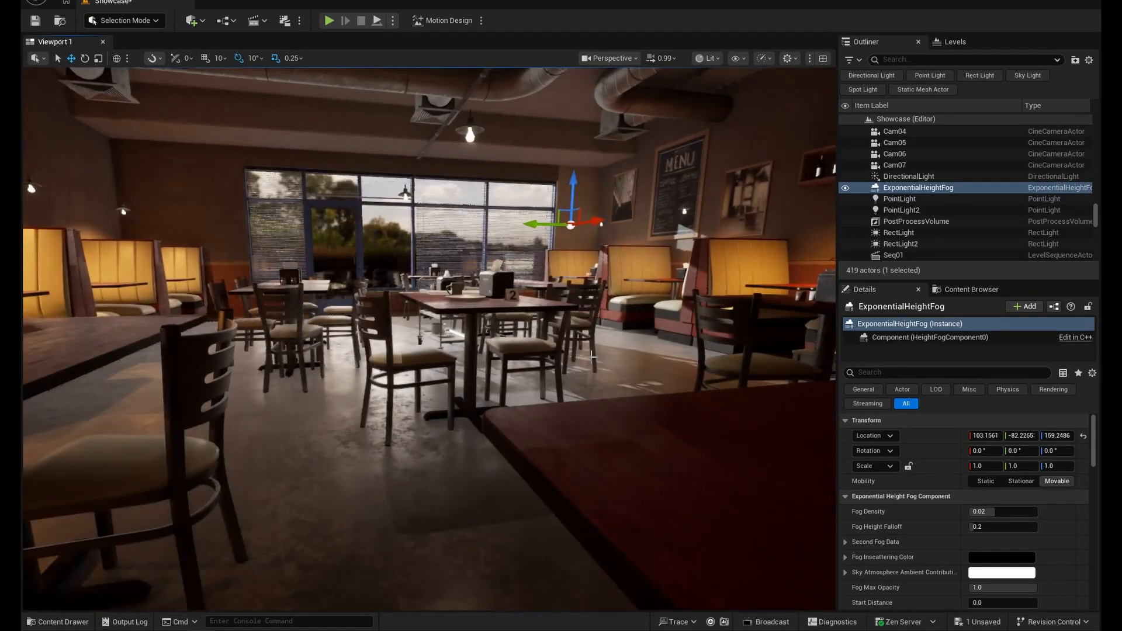
key("g")
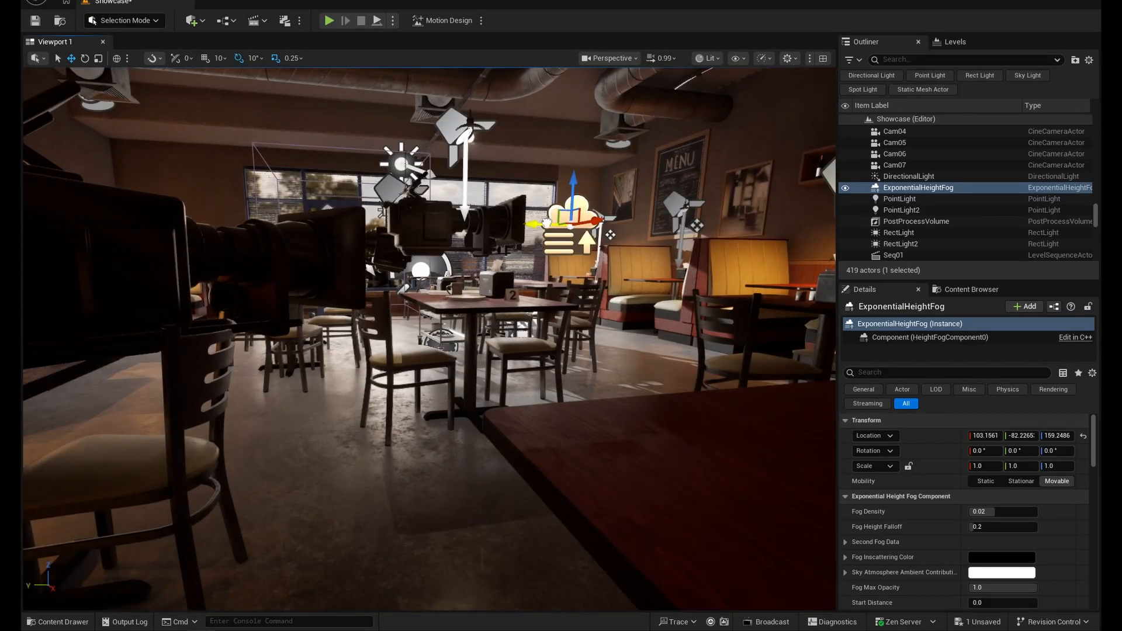
left_click_drag(611, 235, 663, 235)
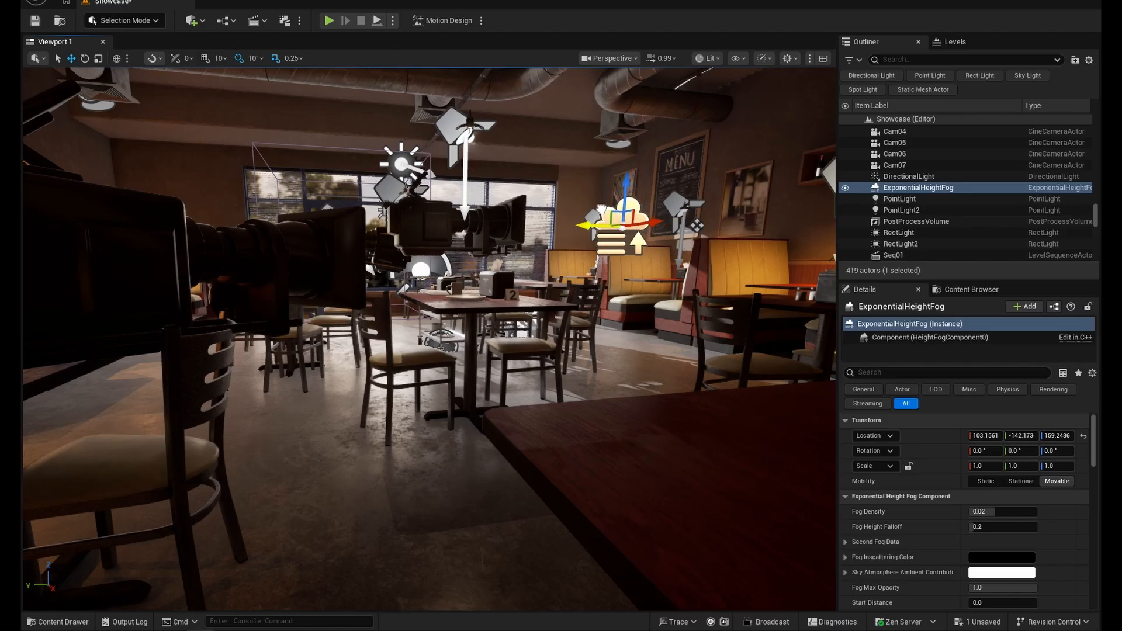
left_click_drag(628, 183, 639, 201)
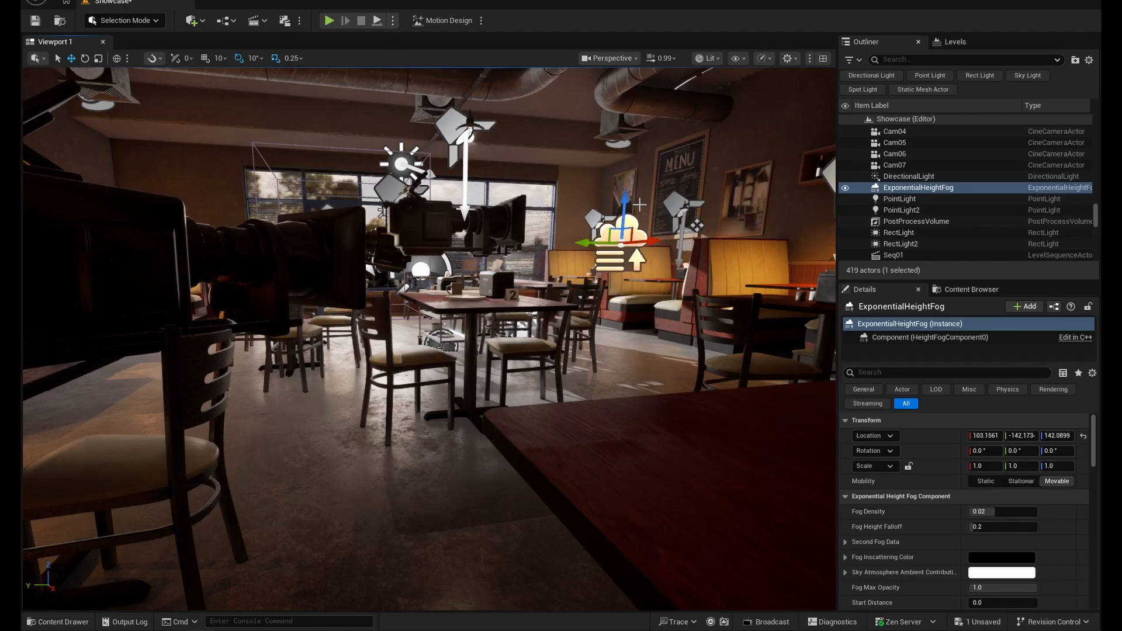
- Set the fog's Fog Inscattering Color to a bright cyan, hex sRGB 55E3FAFF
scroll(990, 516, "down", 2)
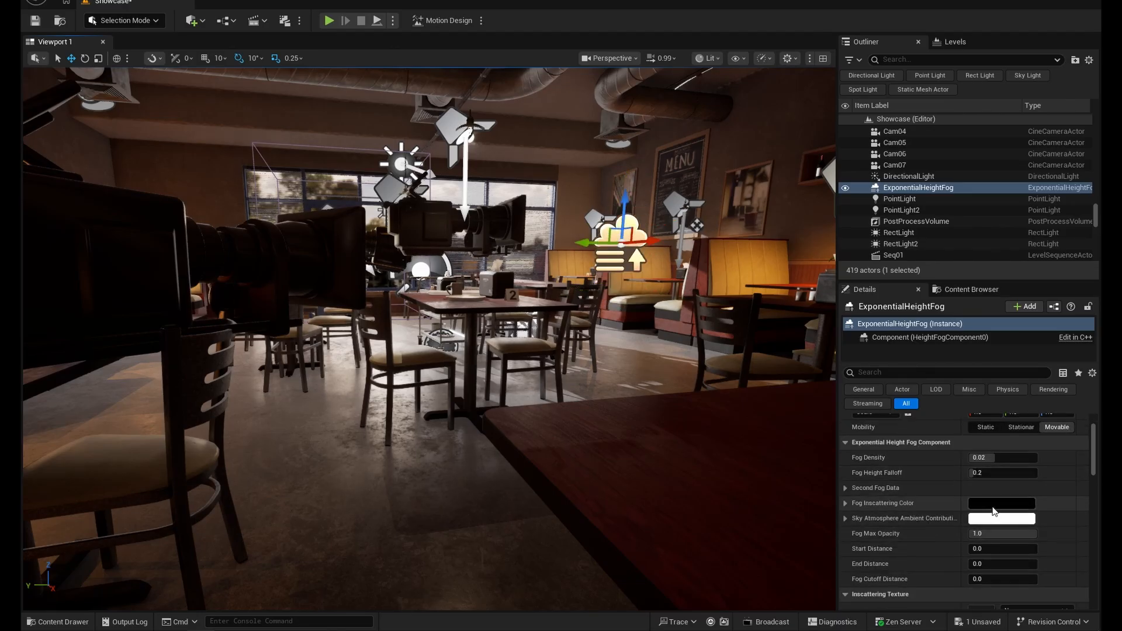
left_click(994, 506)
left_click_drag(900, 446, 915, 337)
left_click_drag(848, 374, 754, 384)
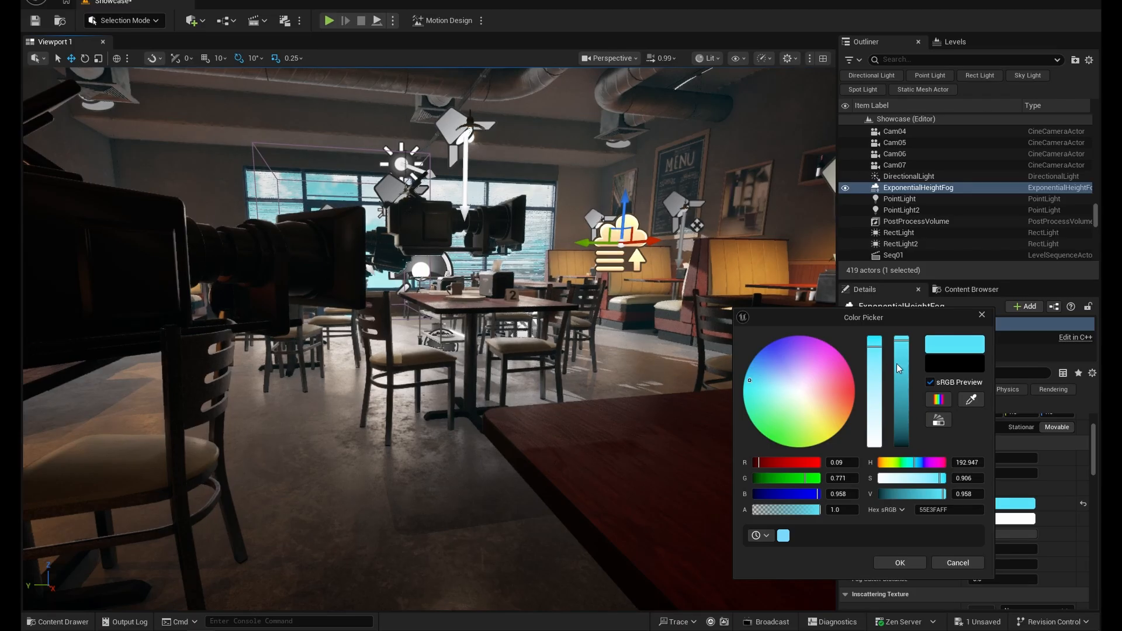
left_click(899, 566)
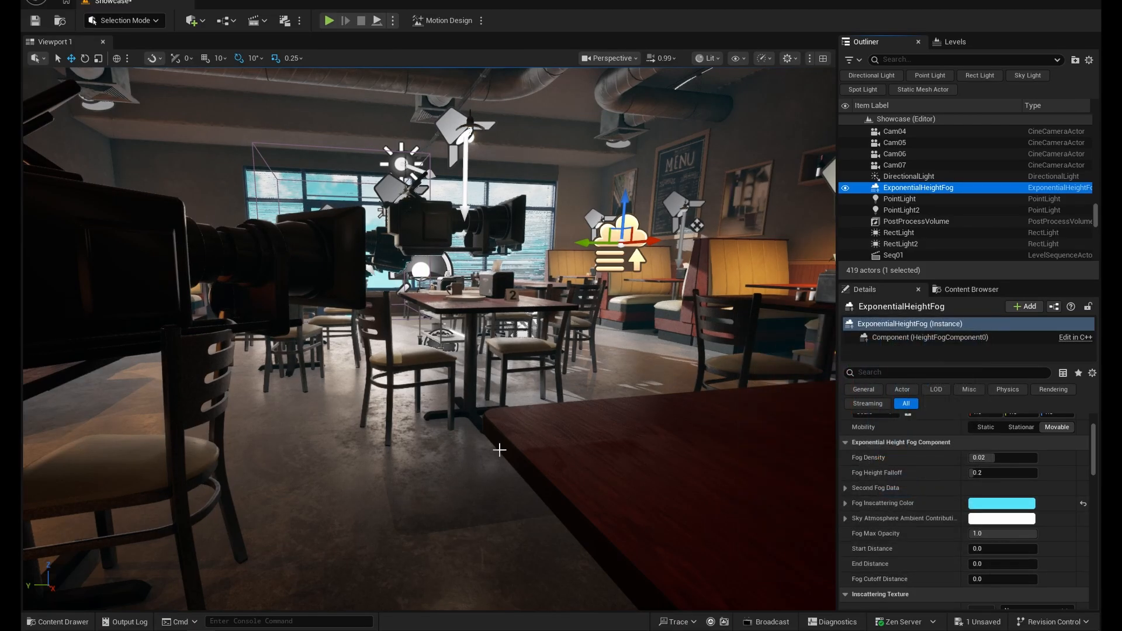
- Hide the editor icons and examine the cyan fog's effect on the interior and windows from a wide view
key("s")
mouse_move(499, 451)
right_mouse_down()
mouse_move(462, 451)
mouse_move(512, 444)
right_mouse_up()
key("s")
key("w")
key("g")
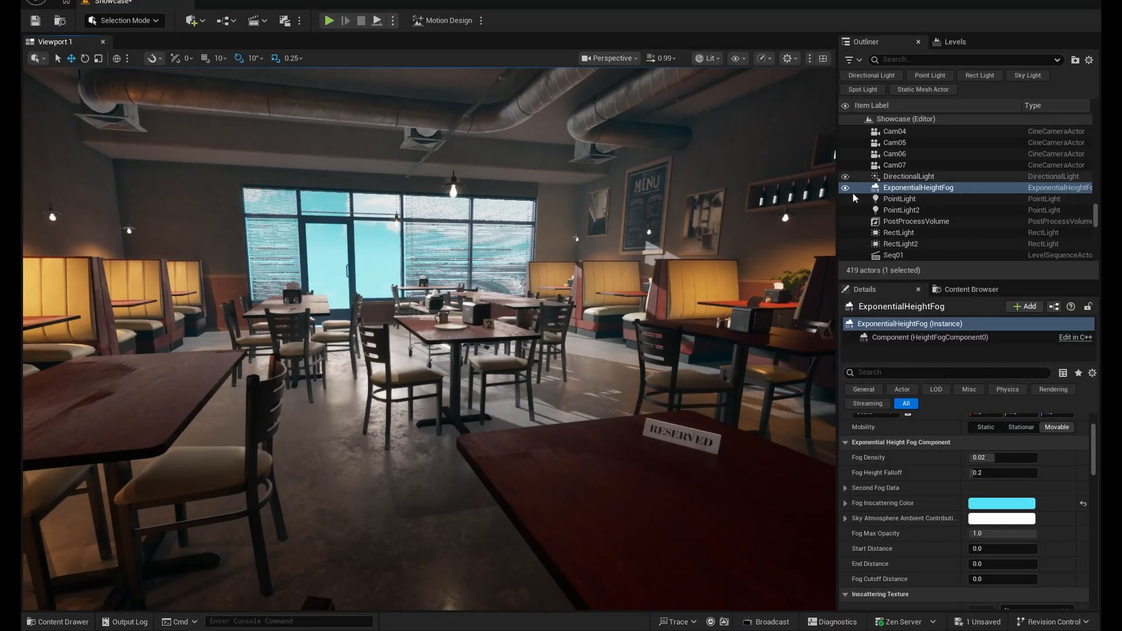
- Enable Volumetric Fog on the ExponentialHeightFog actor
scroll(951, 523, "up", 3)
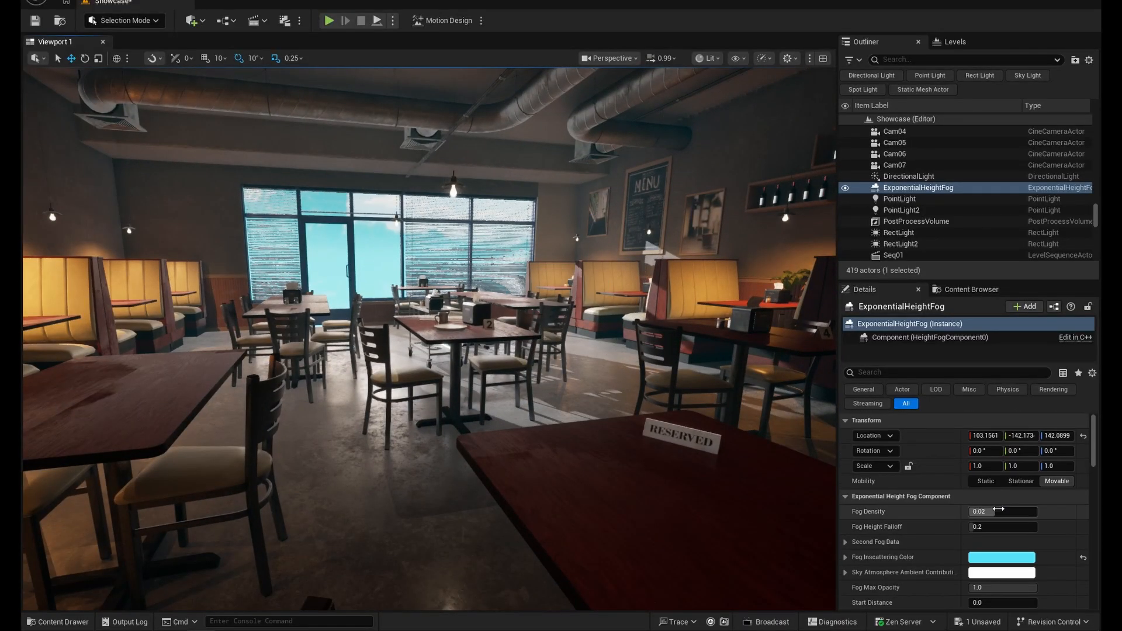
scroll(931, 541, "down", 8)
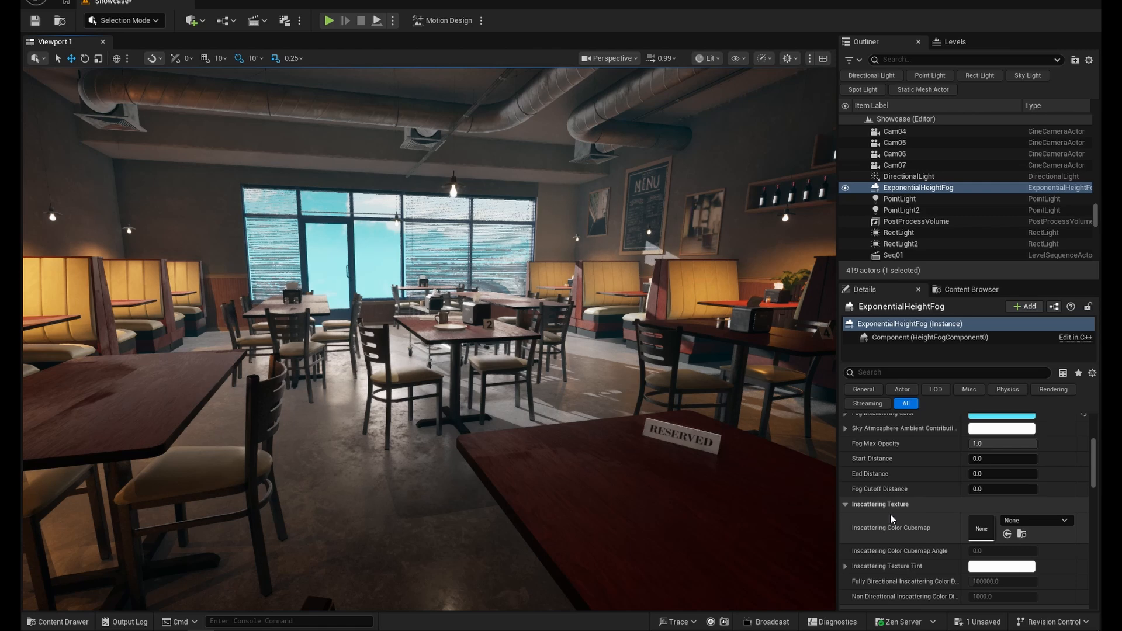
scroll(906, 499, "up", 8)
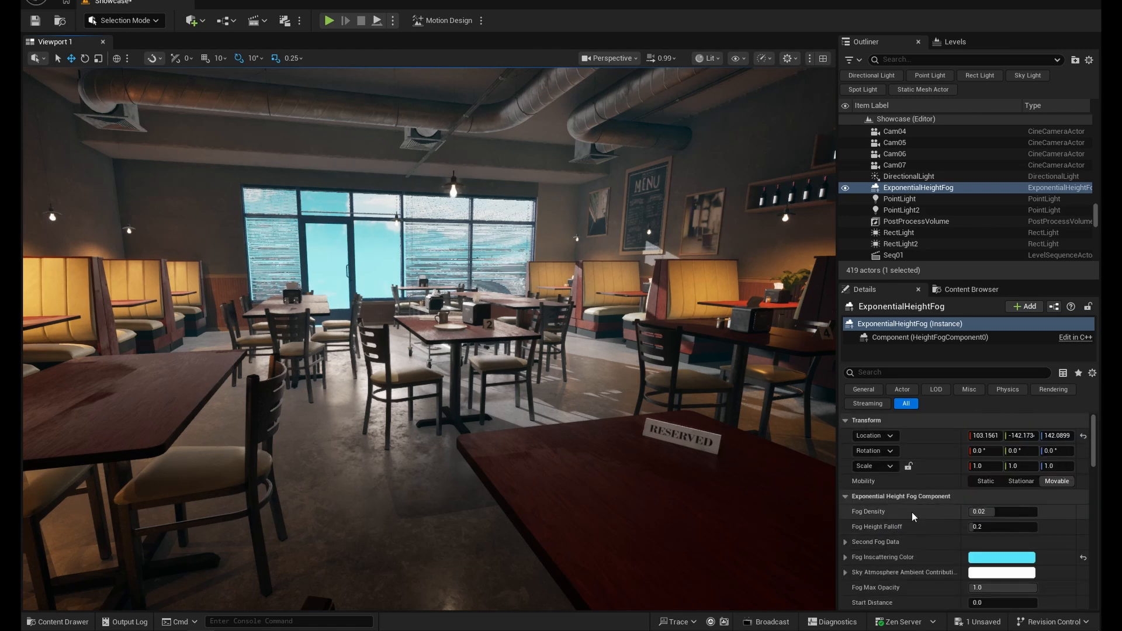
scroll(912, 512, "down", 10)
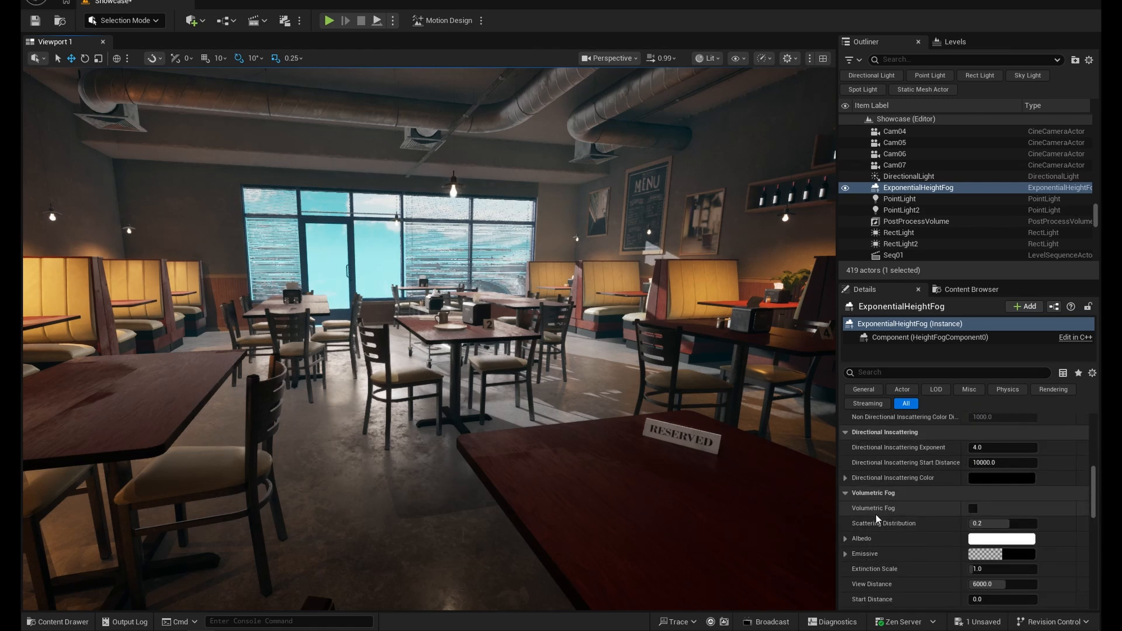
left_click(974, 508)
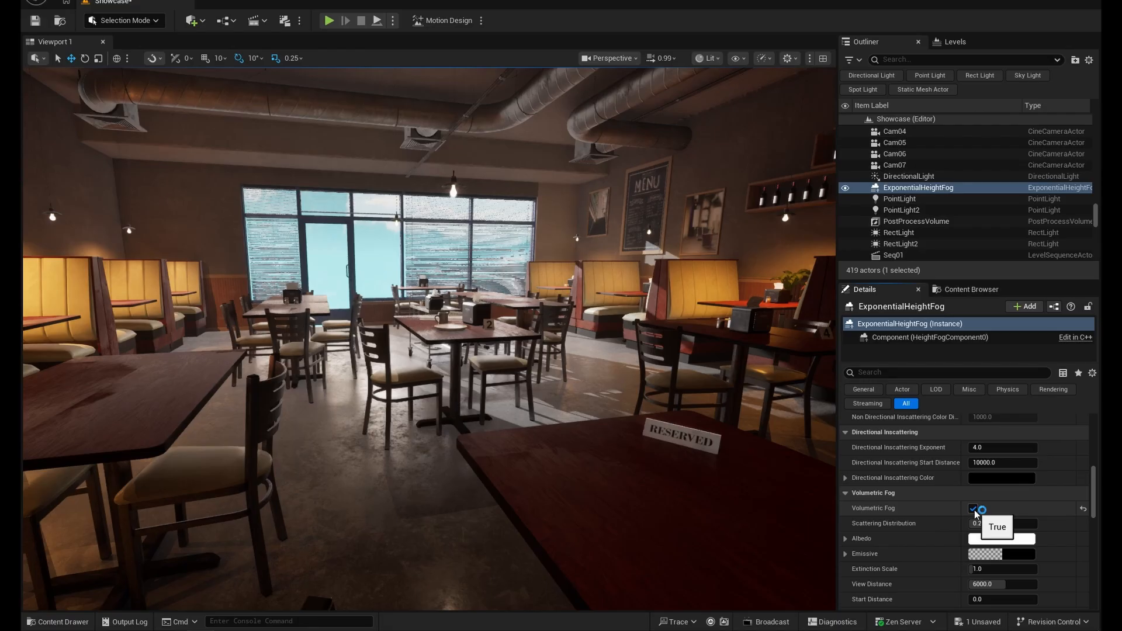
- Try lowering the fog's Fog Density to 0.00048, and reset it to its default
scroll(974, 513, "up", 10)
left_click(982, 512)
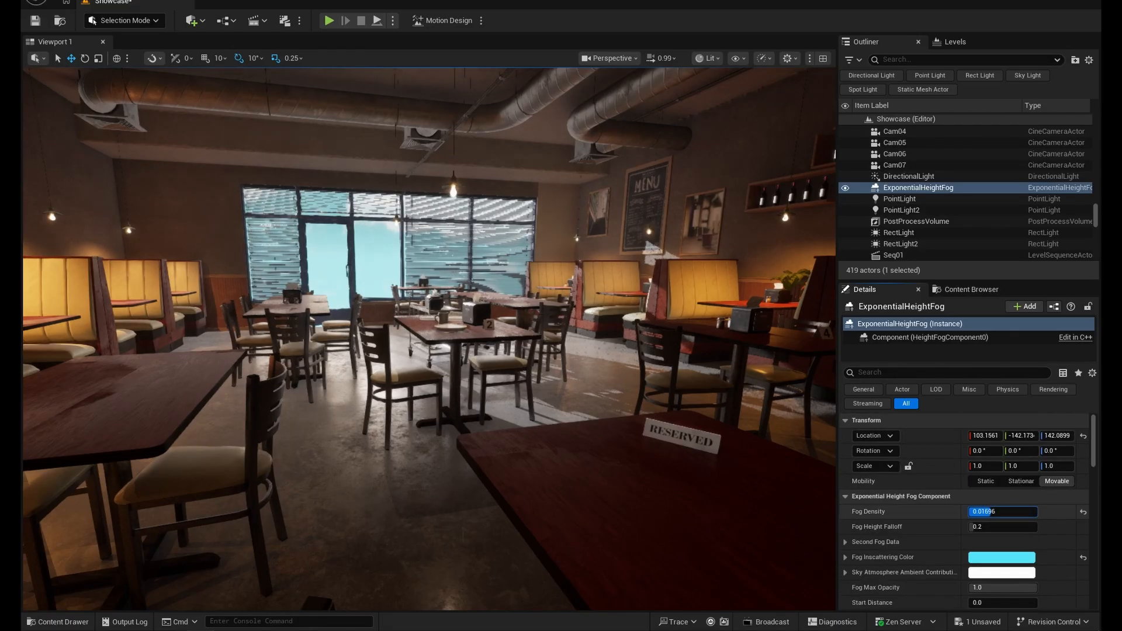
left_click_drag(985, 511, 970, 512)
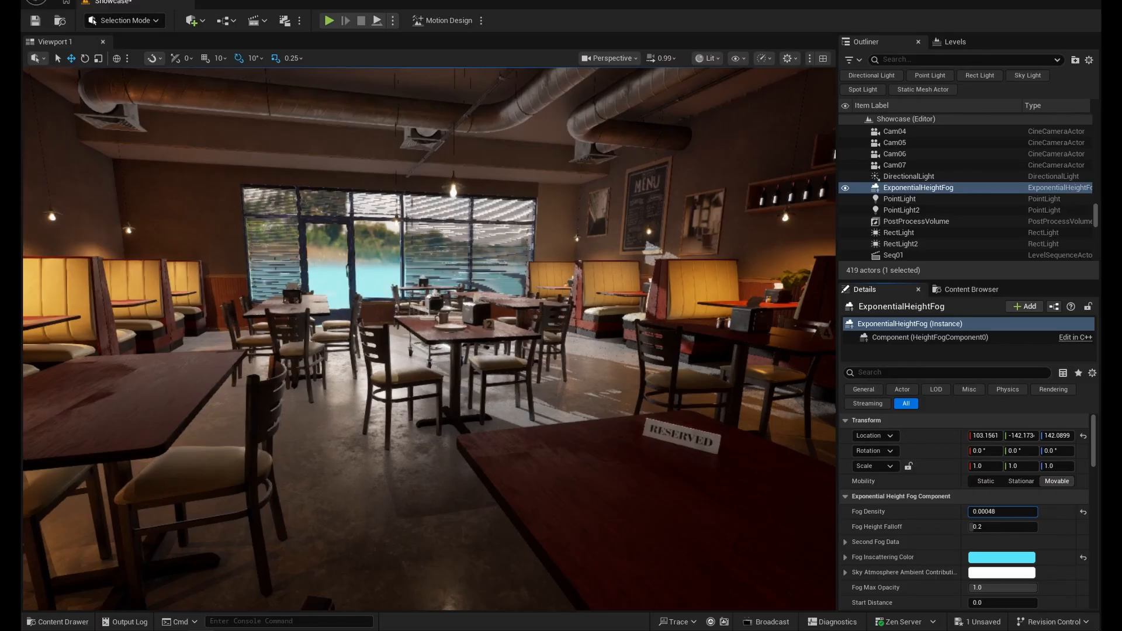
left_click(987, 512)
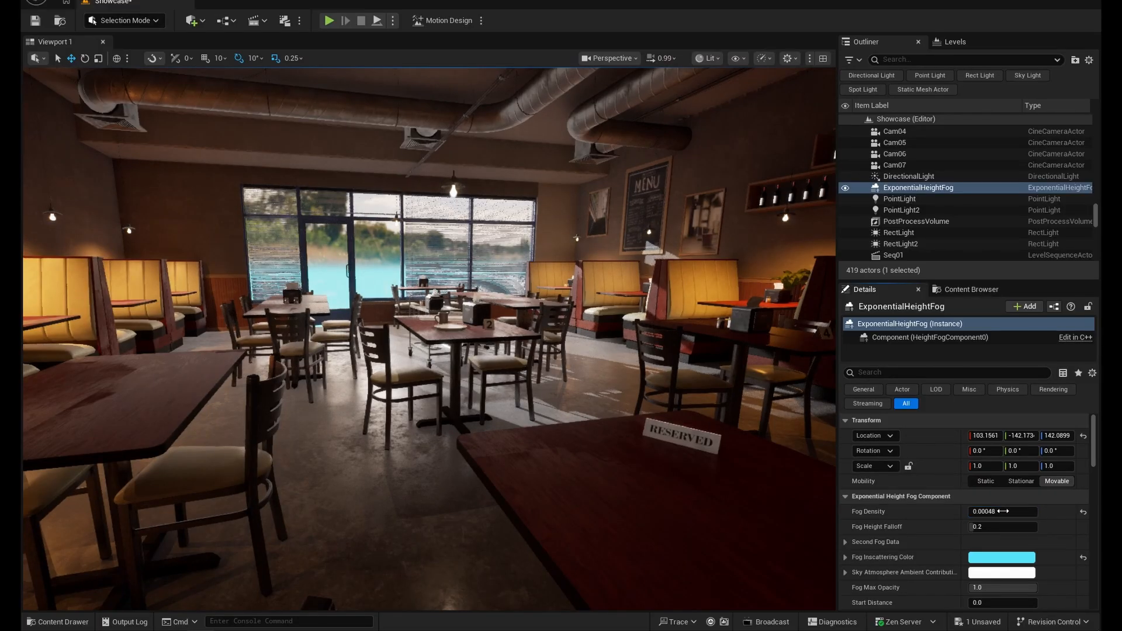
left_click(1083, 514)
- Set the Fog Density of the ExponentialHeightFog to 0.01
left_click(1021, 513)
type(".0")
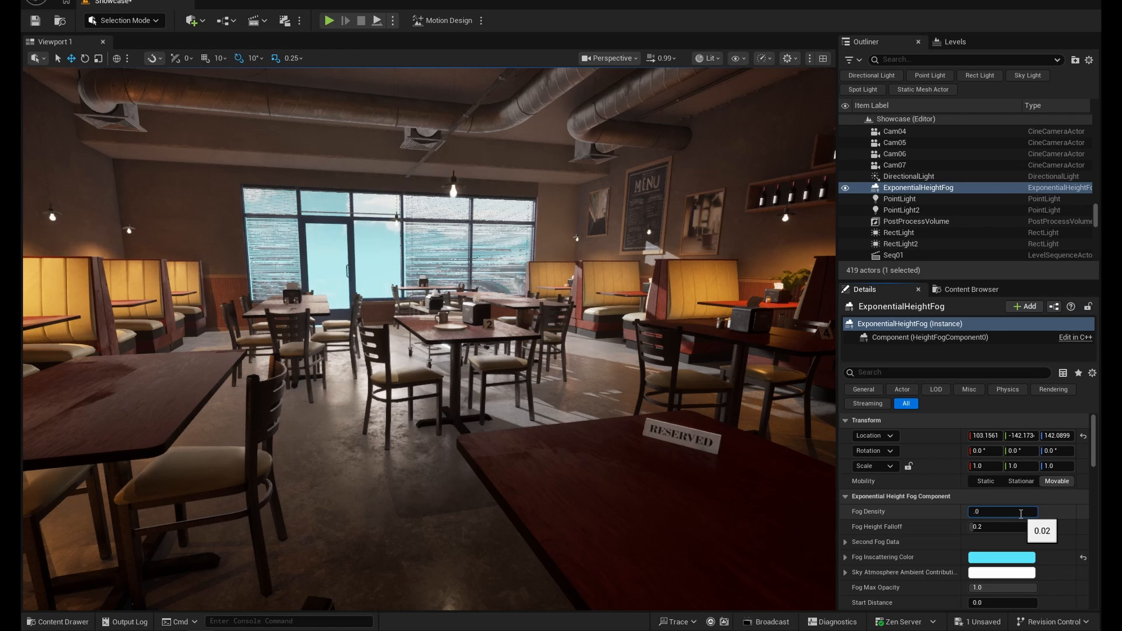
type("1")
key("Return")
- Reduce the fog's Fog Max Opacity to 0.07
scroll(885, 548, "down", 3)
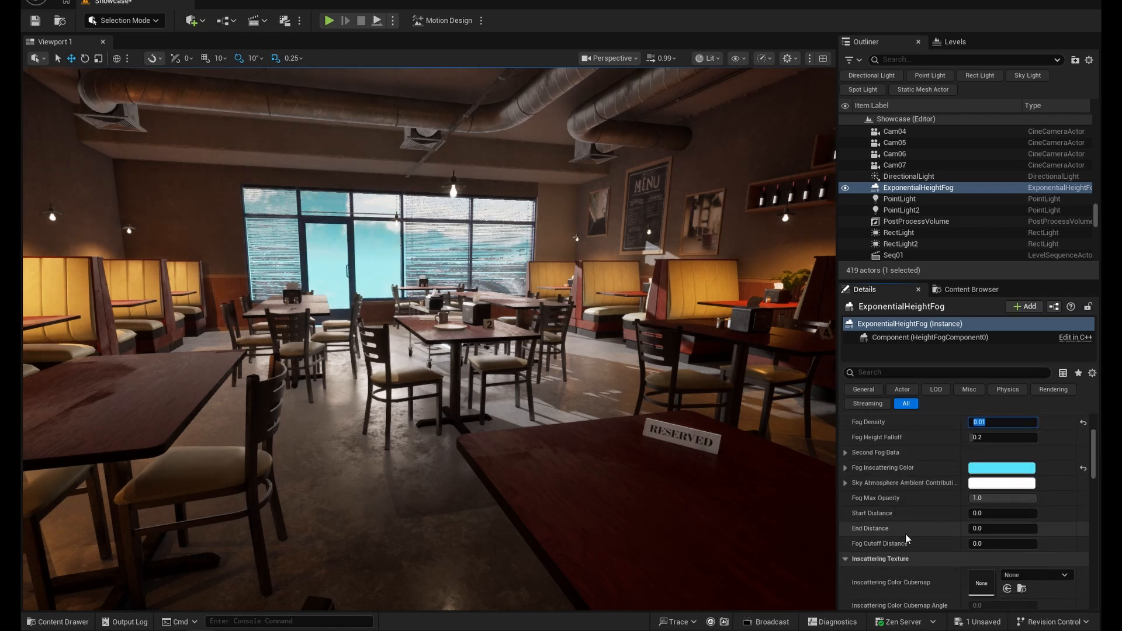
scroll(906, 535, "down", 1)
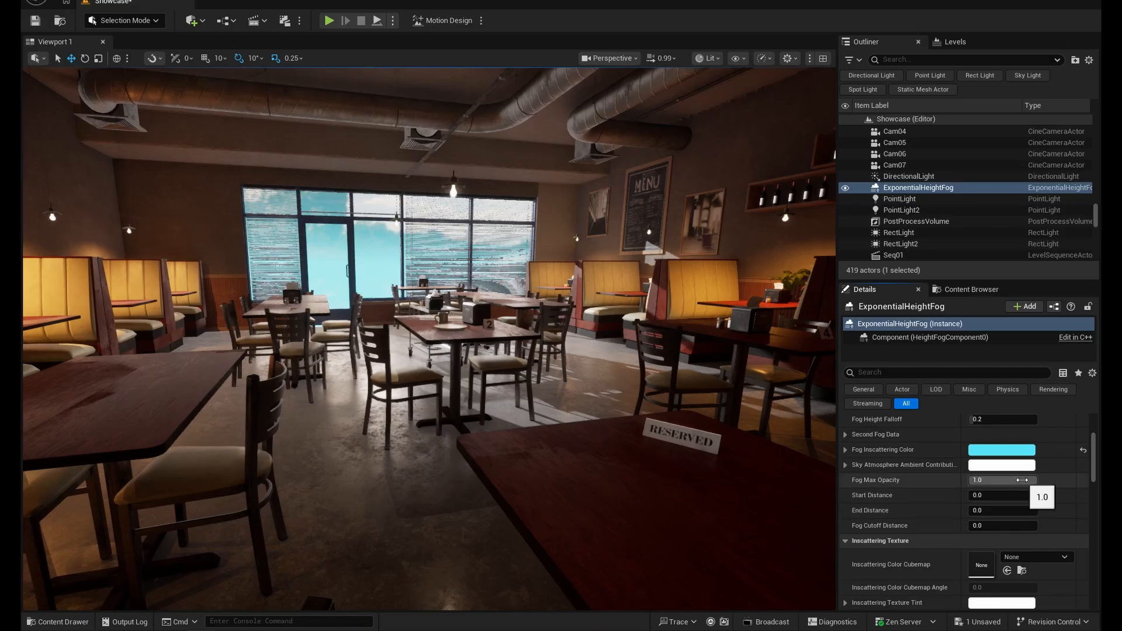
left_click_drag(1022, 480, 984, 480)
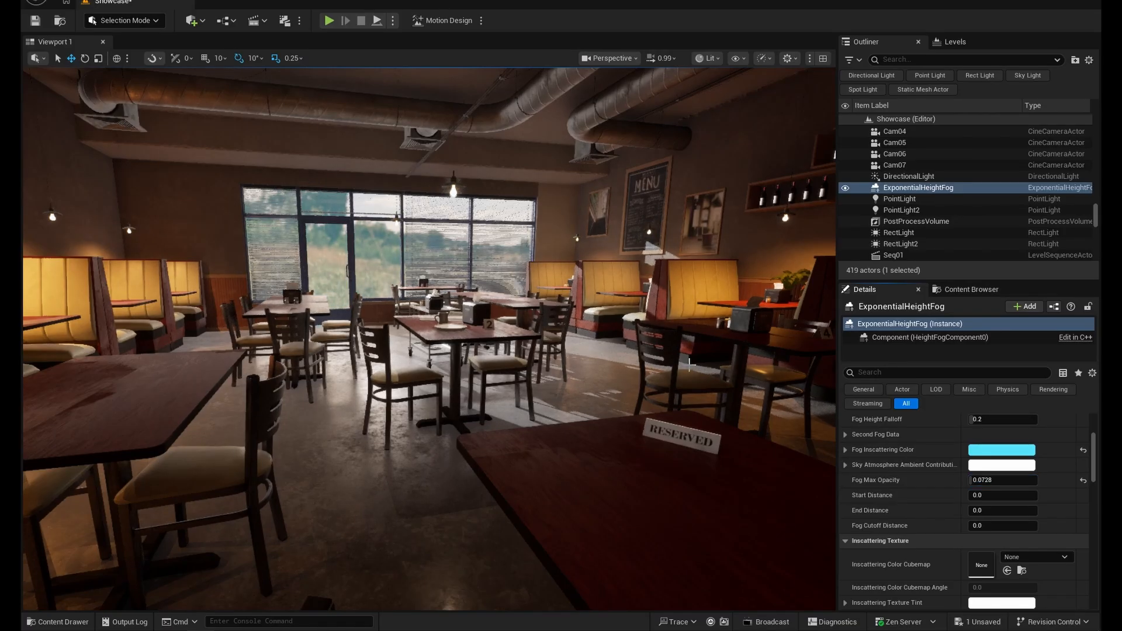
left_click(994, 480)
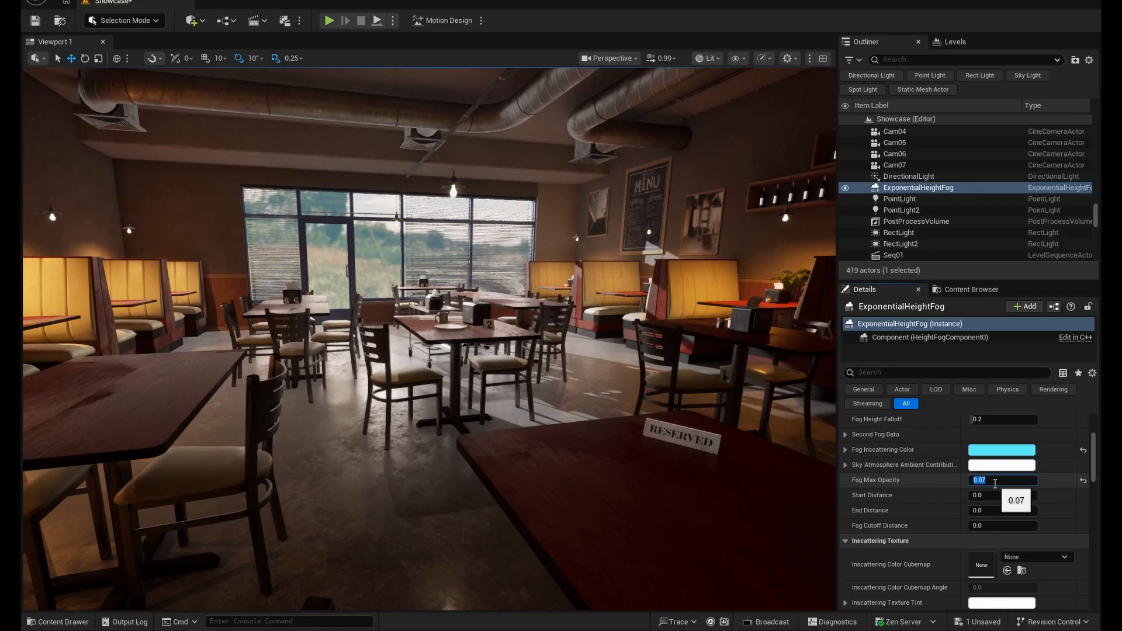
key("Return")
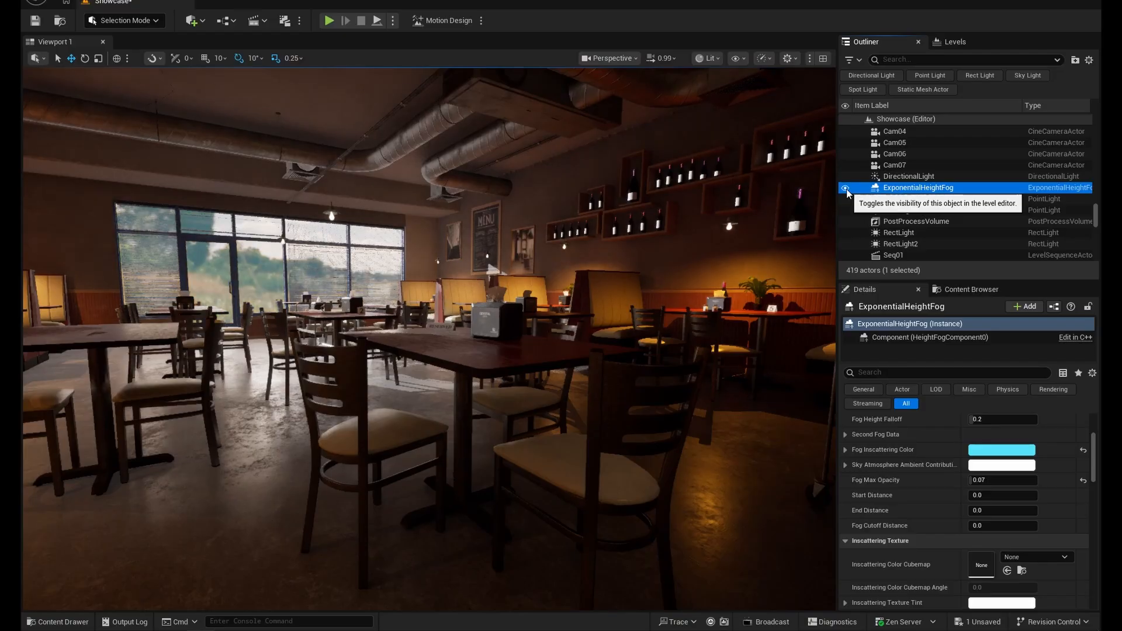
- Try Fog Density values of about 0.031 and 0.003 on the height fog, and set it to 0.03
scroll(966, 519, "up", 2)
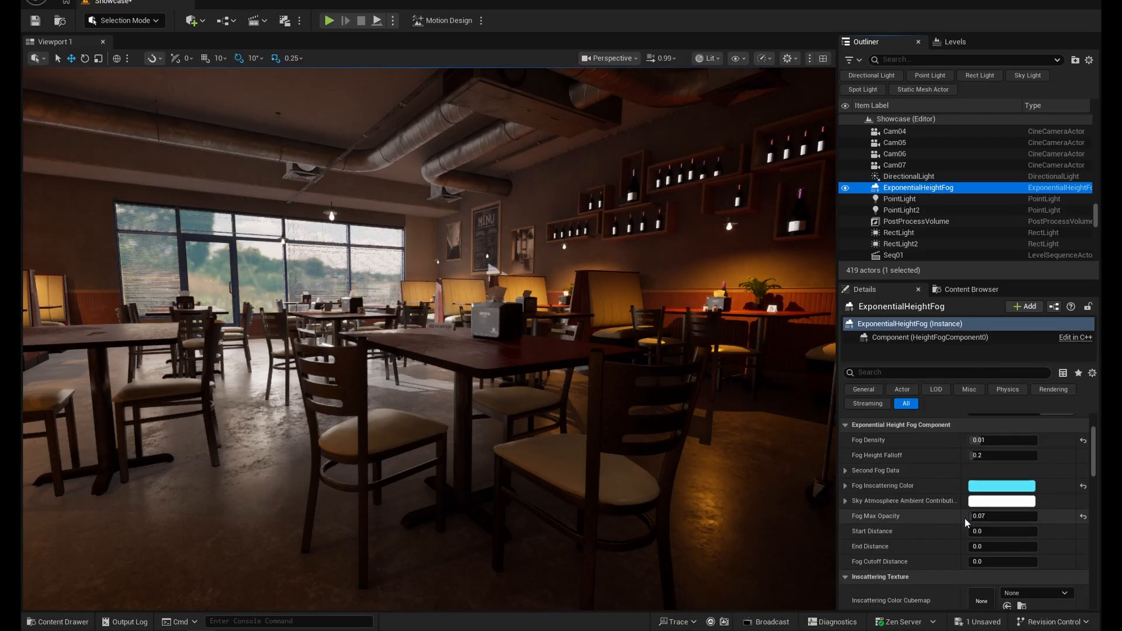
scroll(965, 517, "up", 3)
left_click_drag(988, 494, 1014, 494)
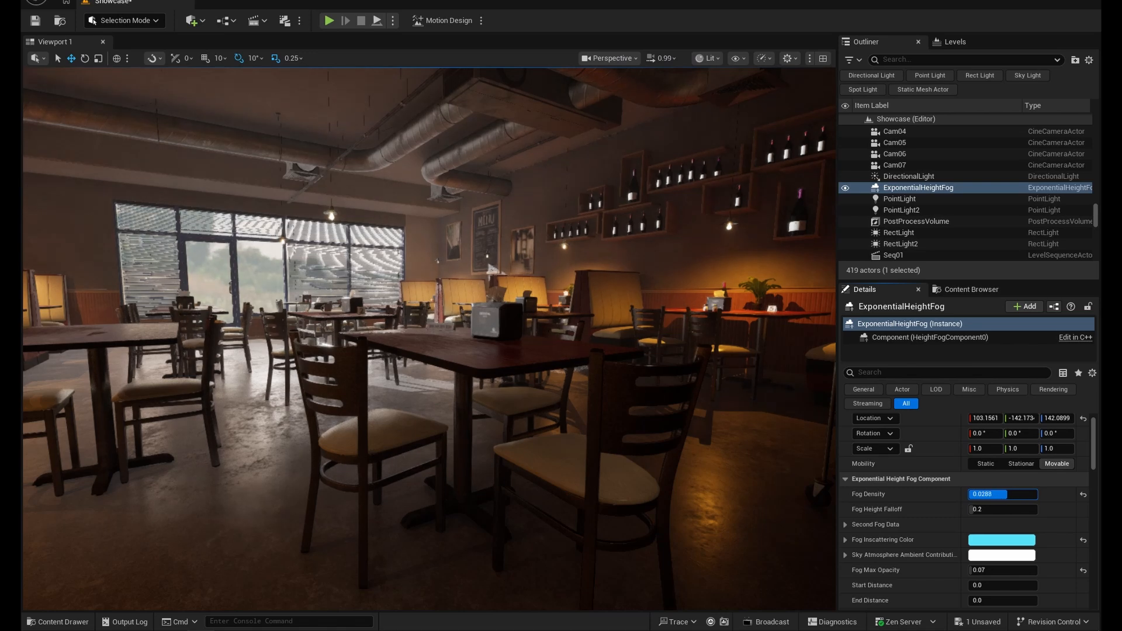
left_click(1006, 494)
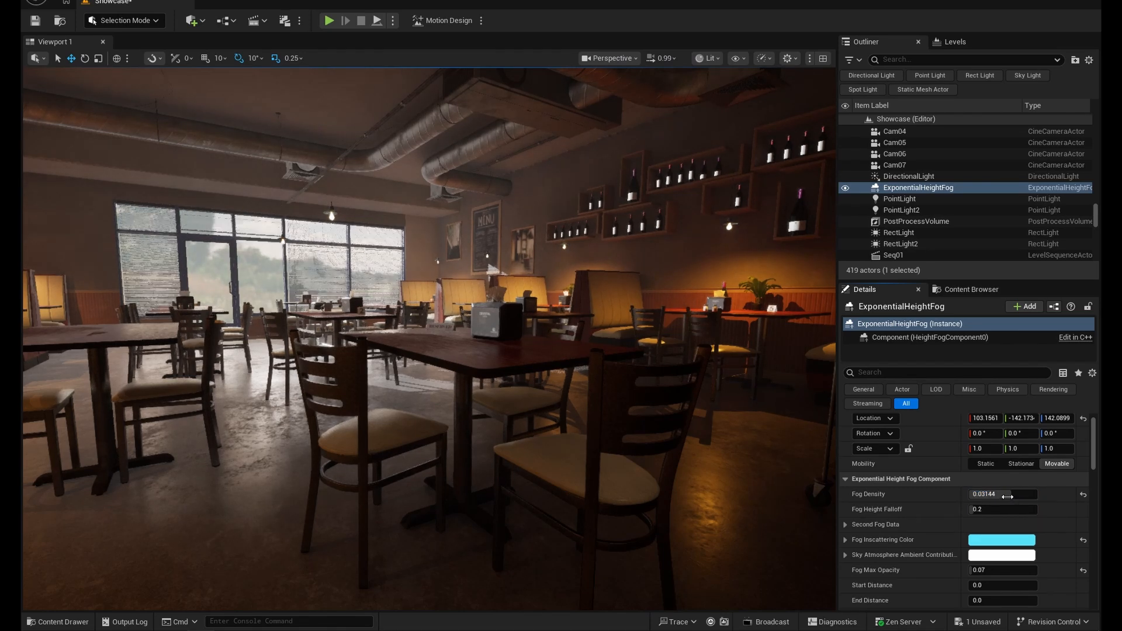
type(".003")
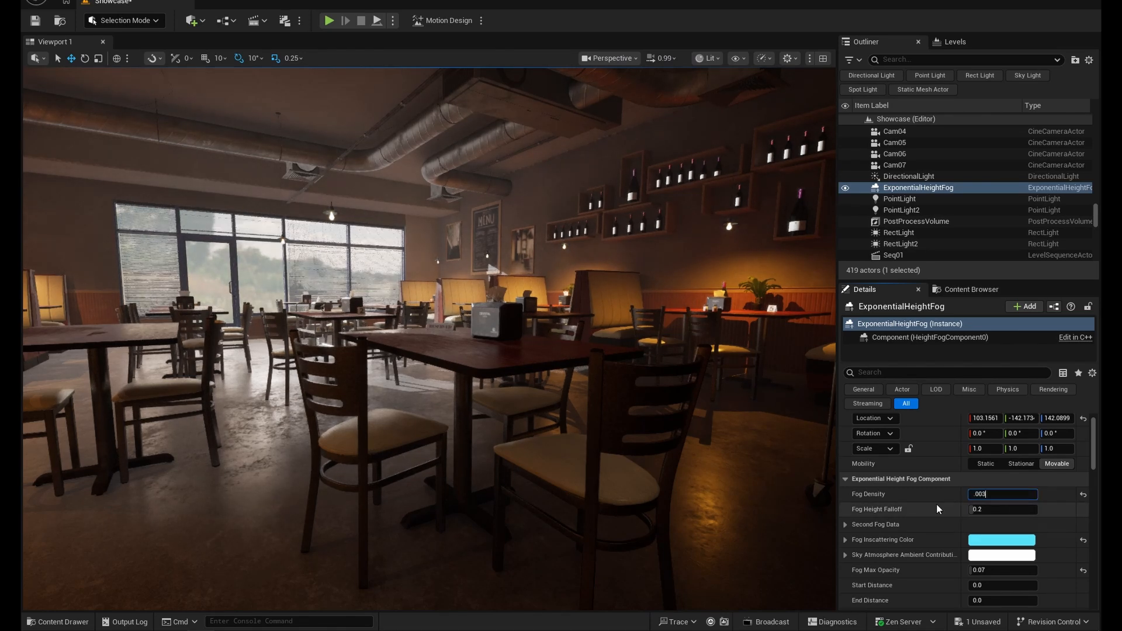
key("Return")
type("0.03")
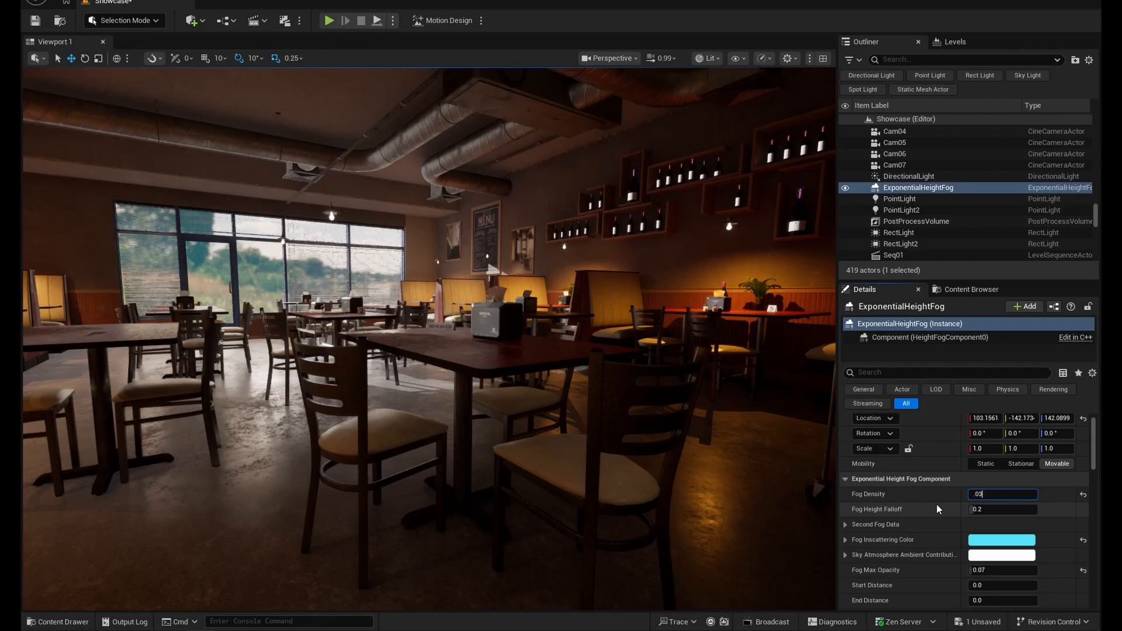
key("Return")
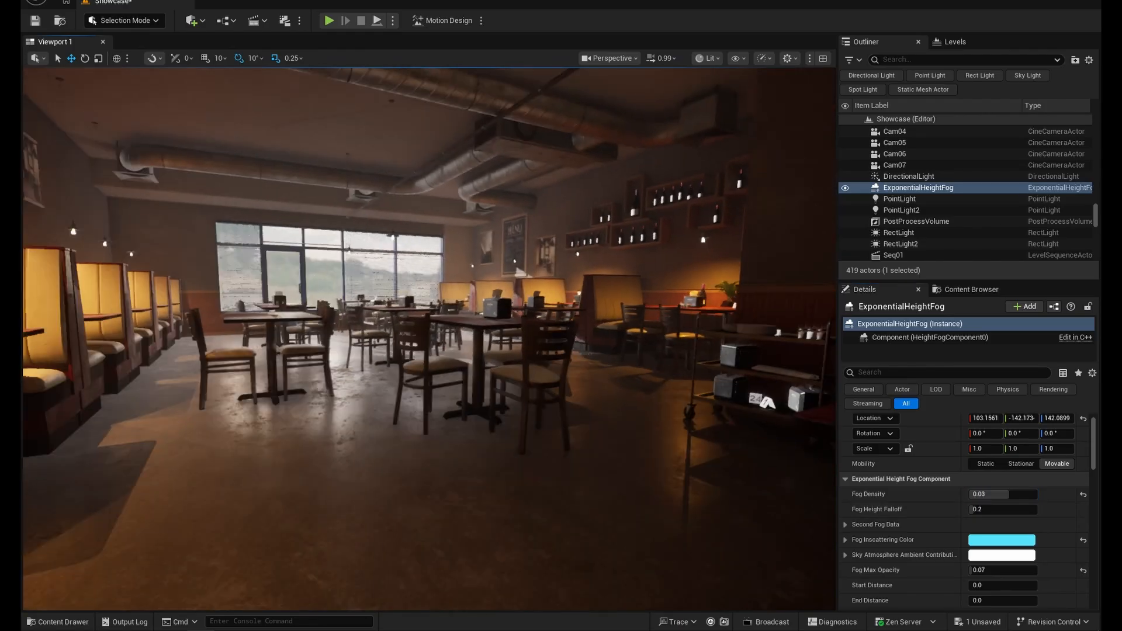
- Lower the fog's Fog Max Opacity to 0.012
scroll(953, 576, "down", 3)
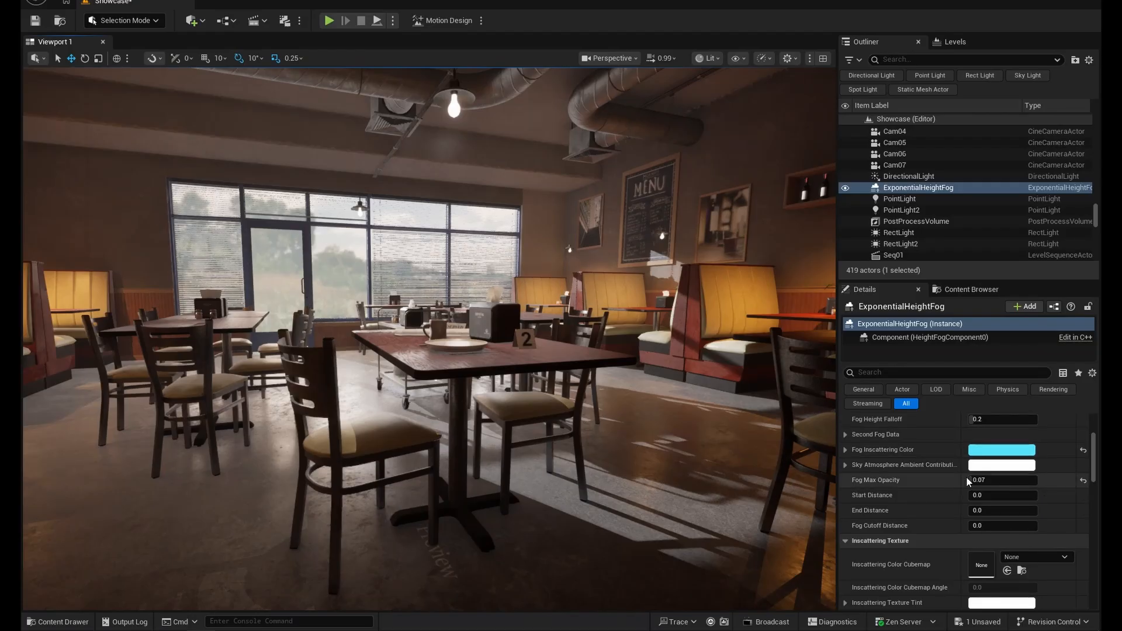
mouse_move(991, 480)
left_mouse_down()
mouse_move(1029, 479)
mouse_move(970, 480)
left_mouse_up()
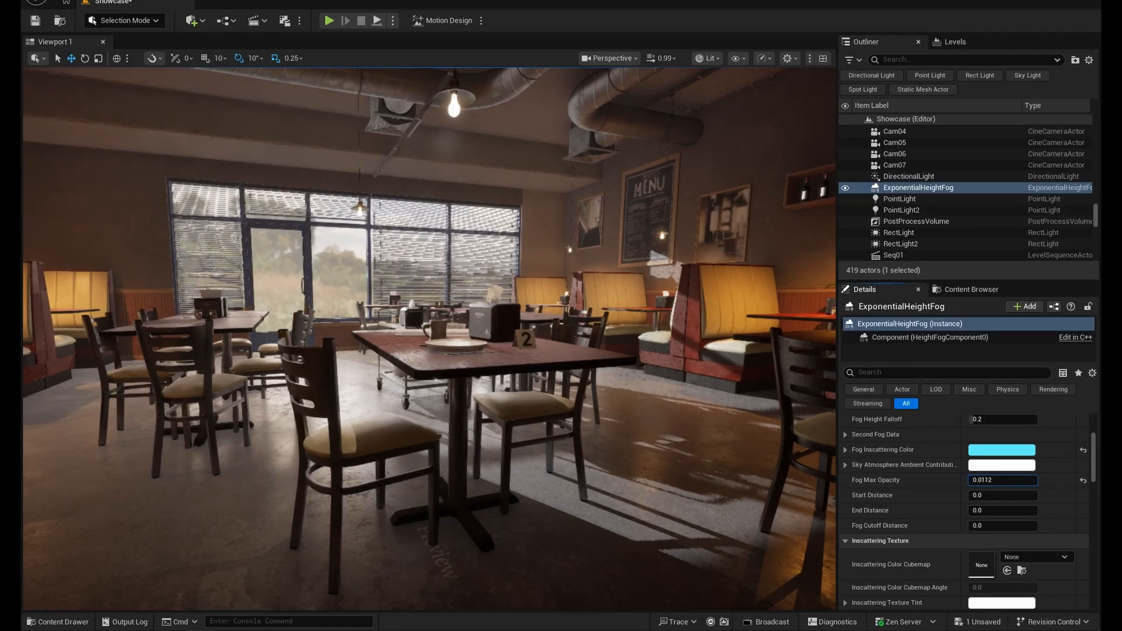
left_click_drag(969, 480, 969, 480)
scroll(898, 514, "up", 3)
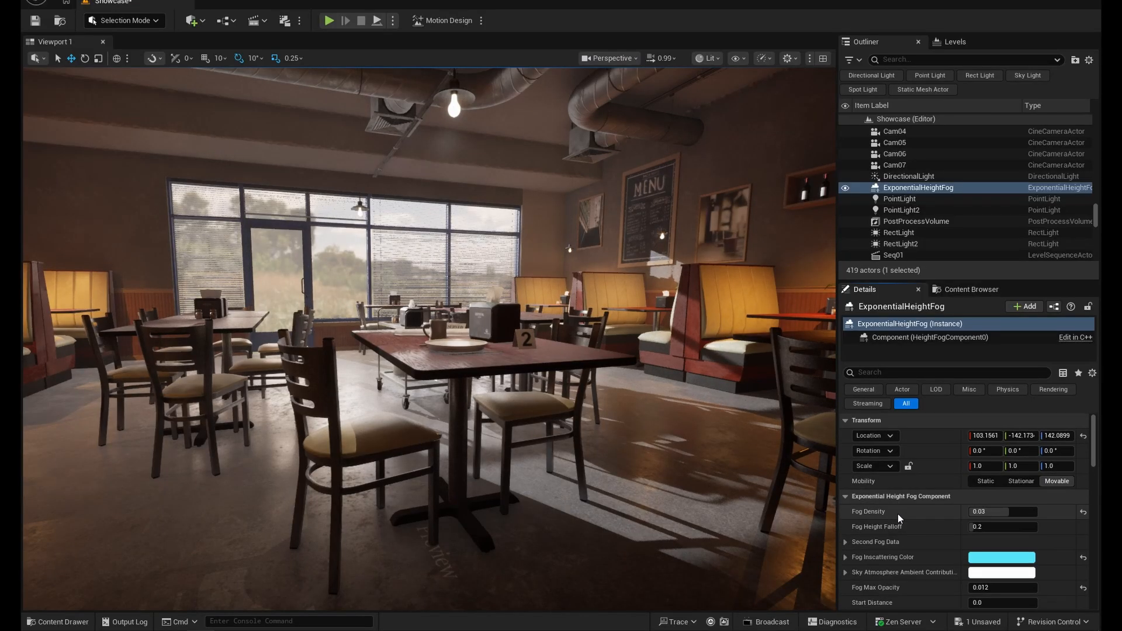
- Examine the interior from a close view and a wide view, toggling the ExponentialHeightFog's visibility off and on to compare its effect
key("s")
right_click_drag(562, 409, 523, 374)
right_click_drag(452, 352, 529, 354)
key("w")
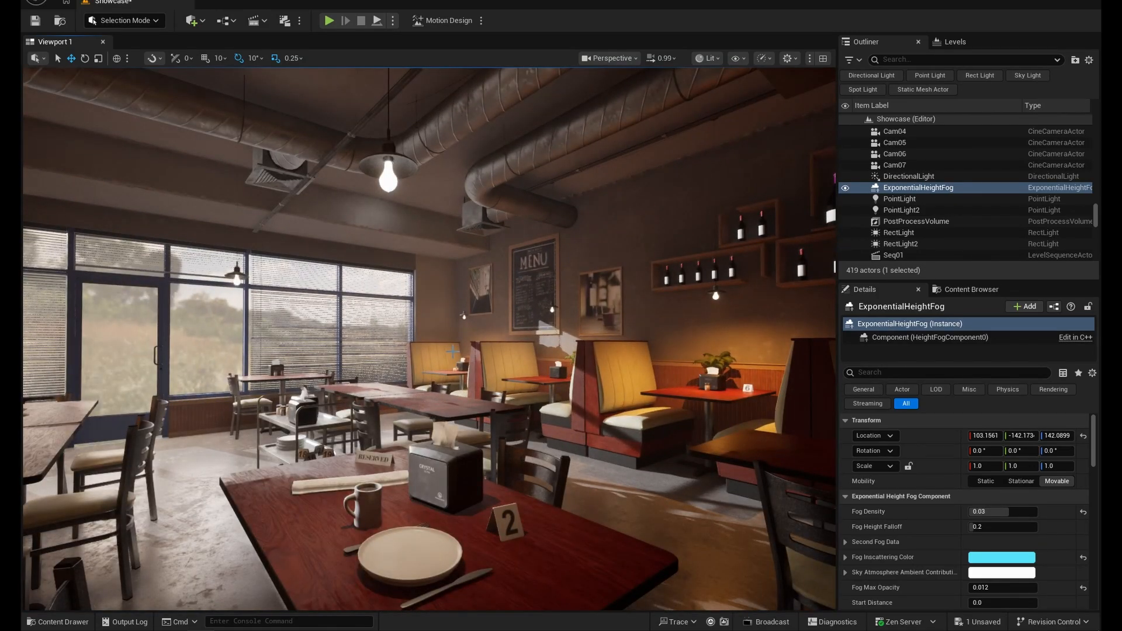
right_click_drag(453, 351, 458, 409)
key("s")
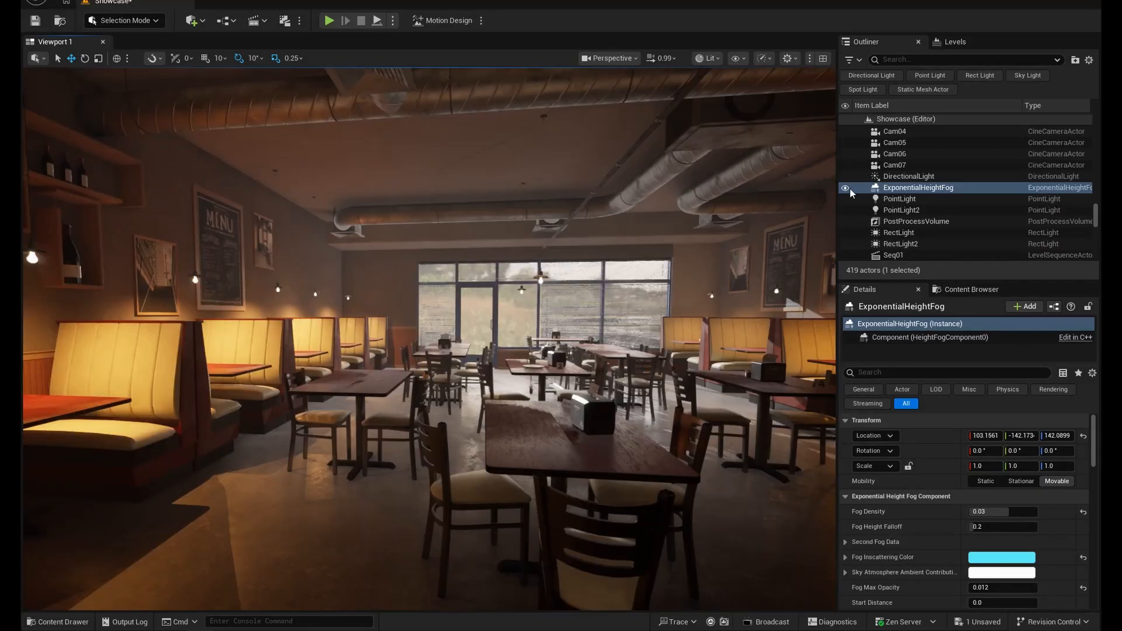
left_click(846, 188)
left_click(847, 189)
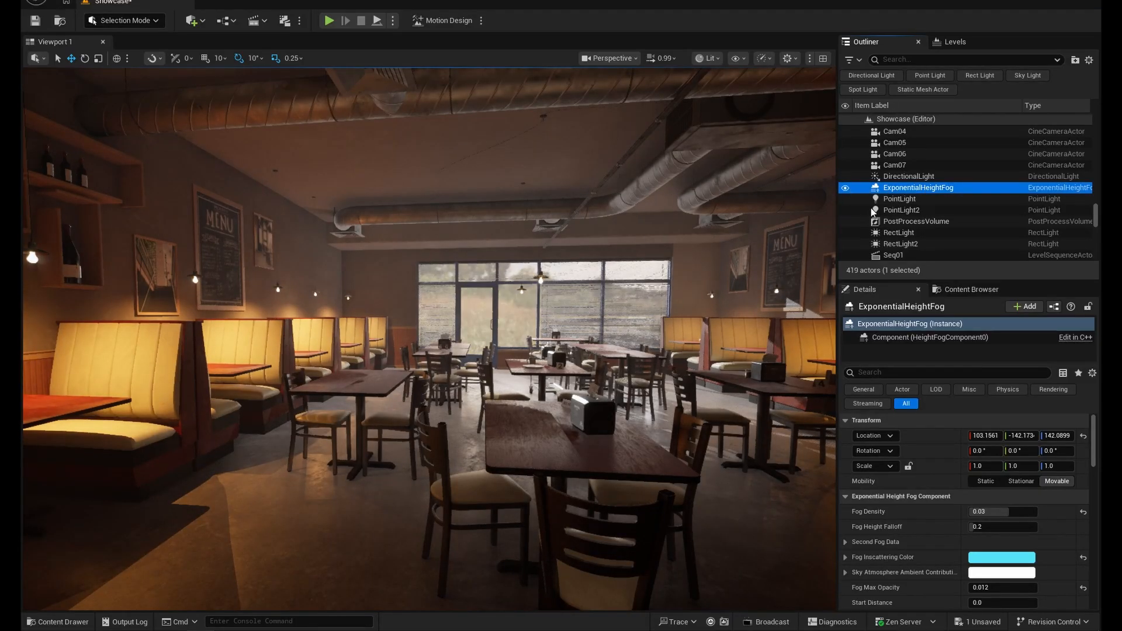
- Find the PostProcessVolume by searching the scene actors for "post", and toggle its visibility off and on to compare the exposure
scroll(927, 233, "up", 5)
scroll(929, 230, "up", 5)
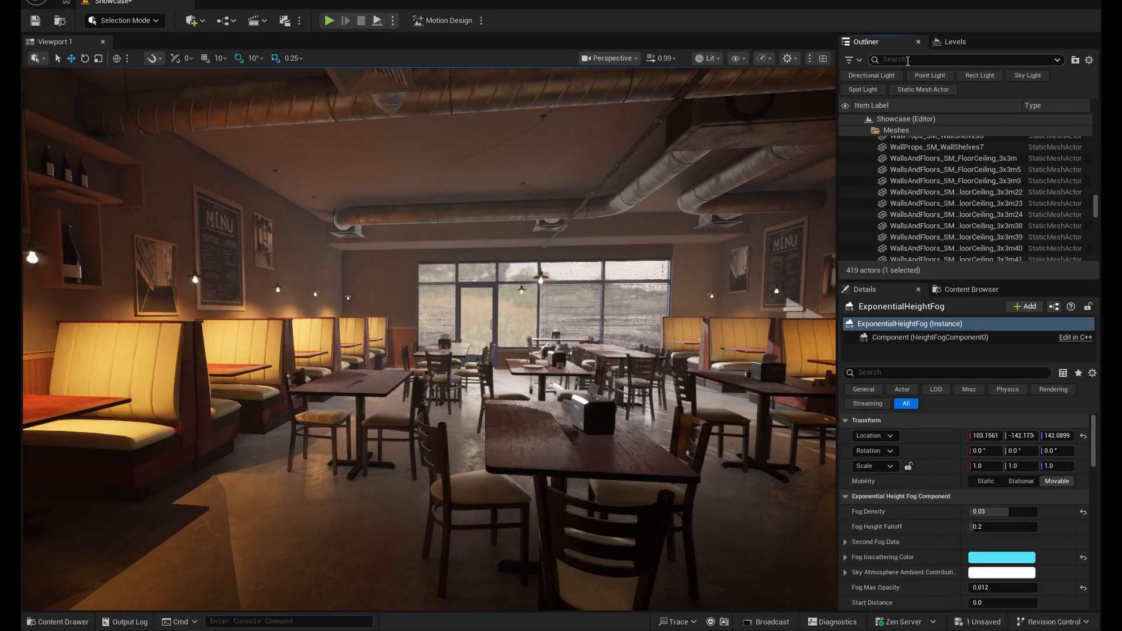
type("post")
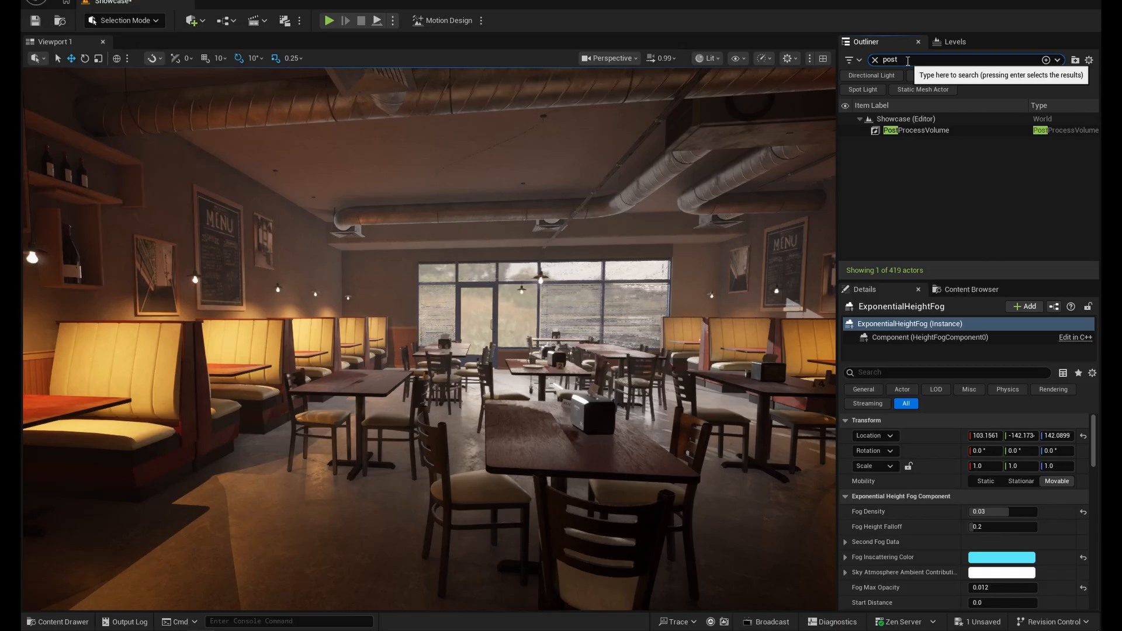
left_click(846, 131)
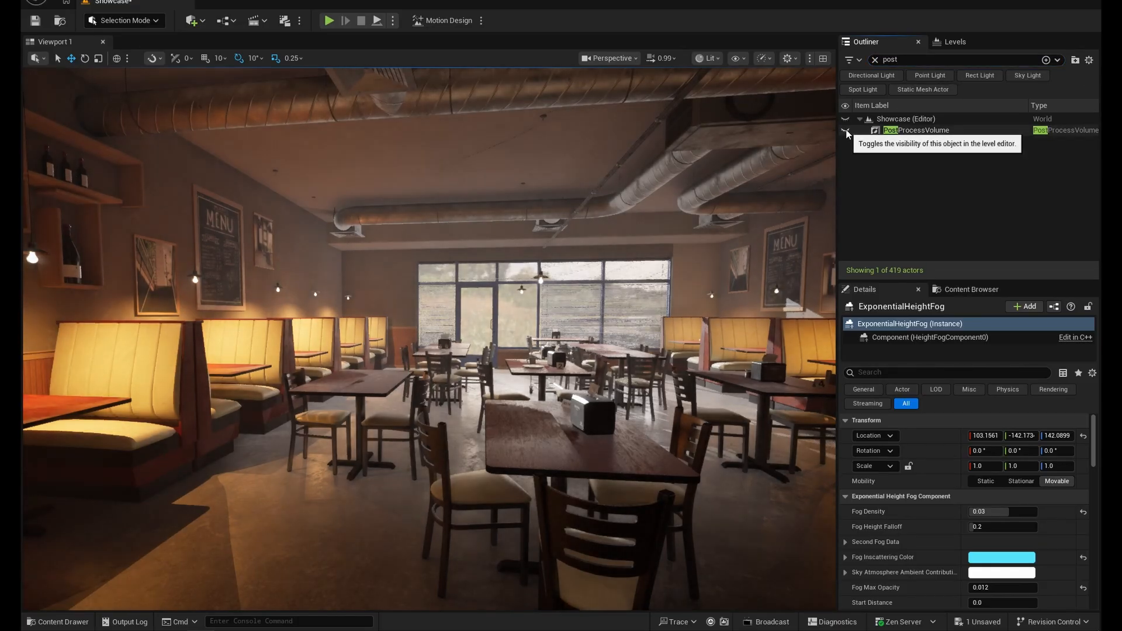
left_click(847, 133)
left_click(846, 132)
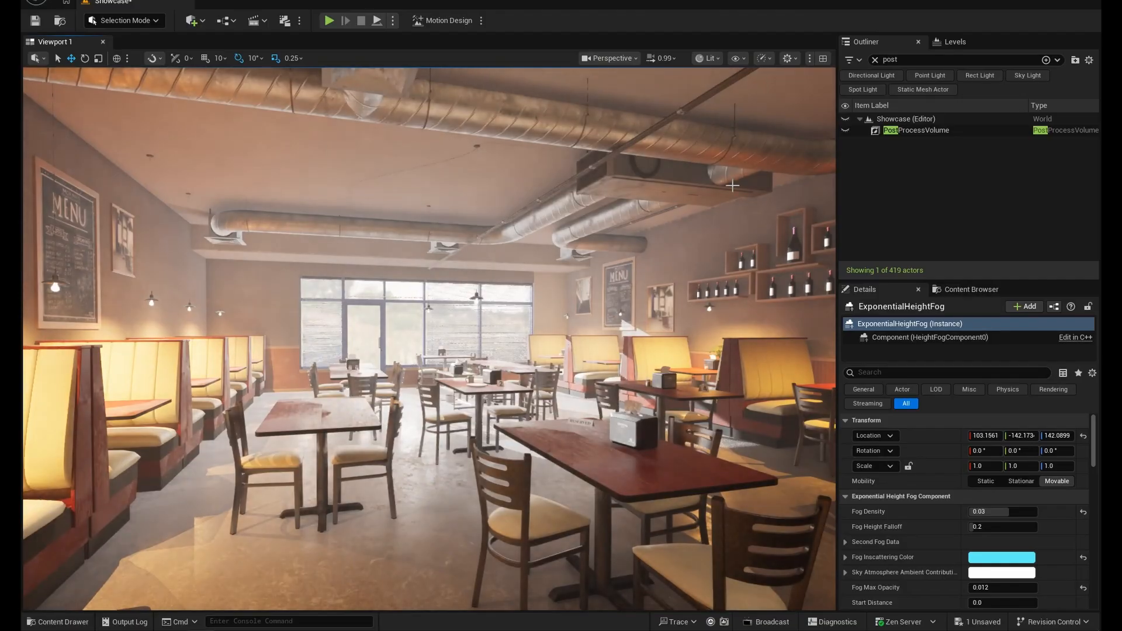
left_click(846, 130)
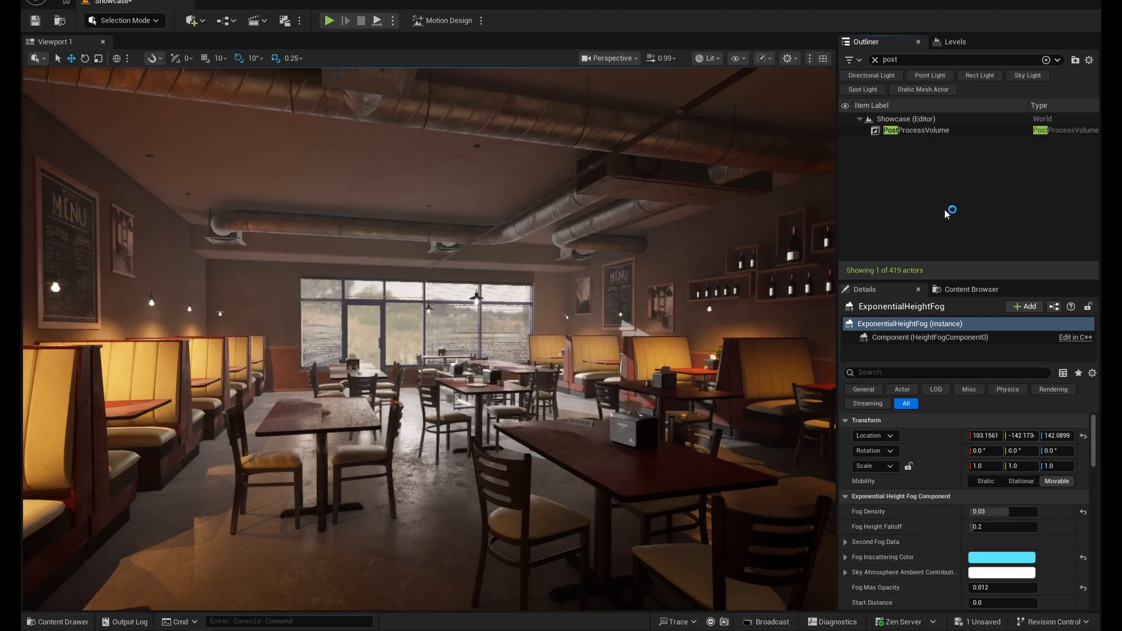
- Select the PostProcessVolume and look through its bloom, depth of field, exposure and lens settings
left_click(930, 130)
left_click_drag(975, 280, 973, 168)
scroll(916, 450, "down", 6)
scroll(911, 449, "down", 5)
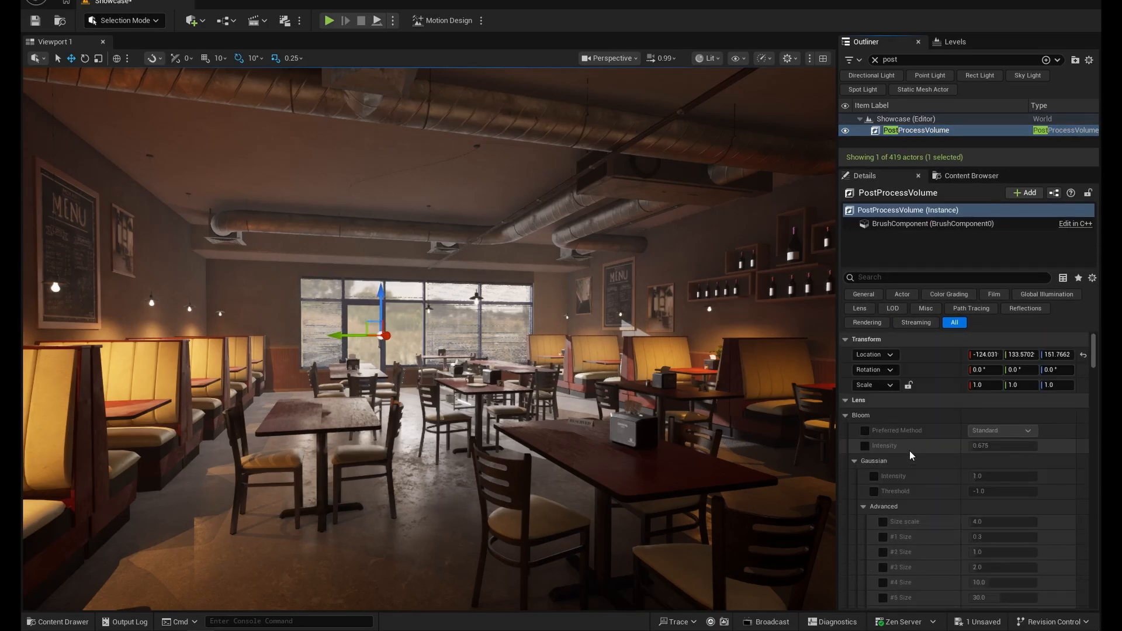
scroll(906, 453, "down", 5)
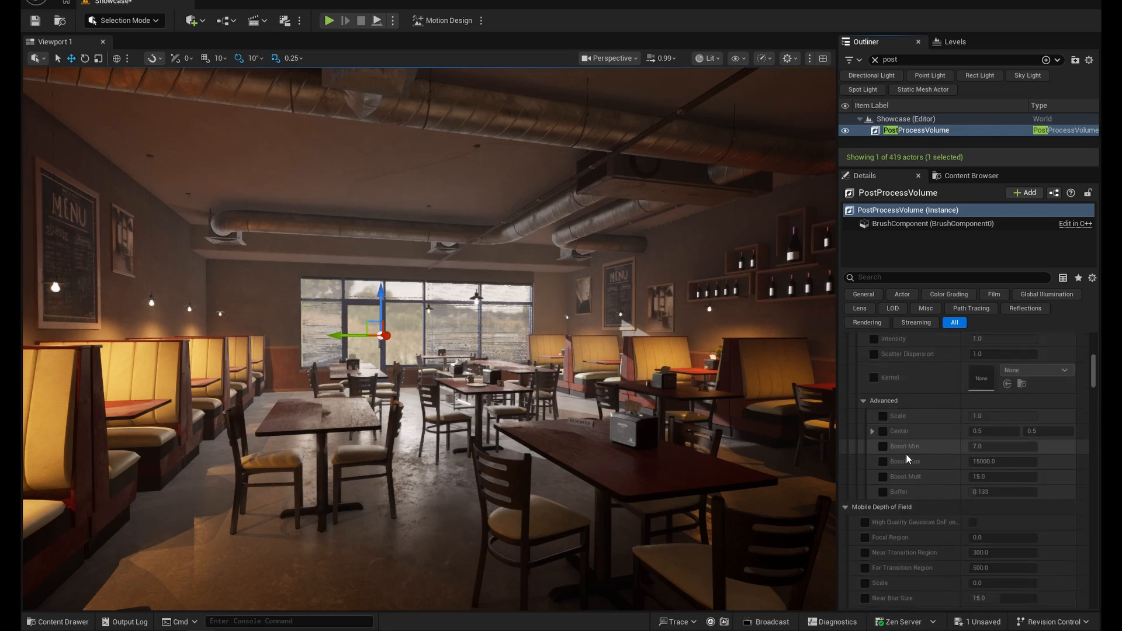
scroll(905, 454, "down", 5)
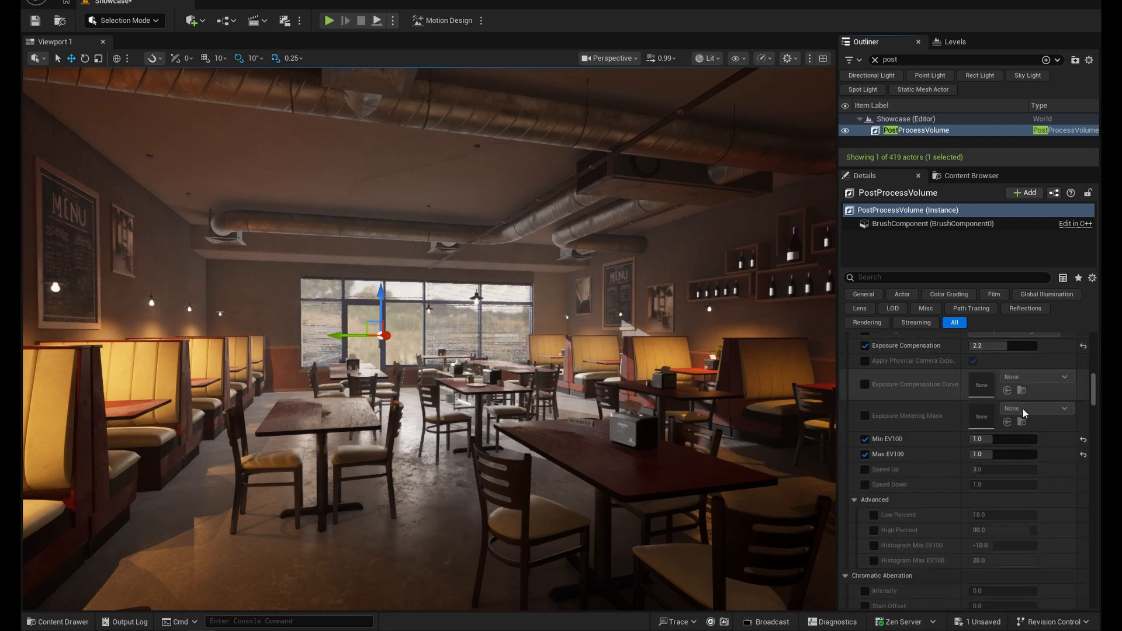
scroll(942, 433, "down", 8)
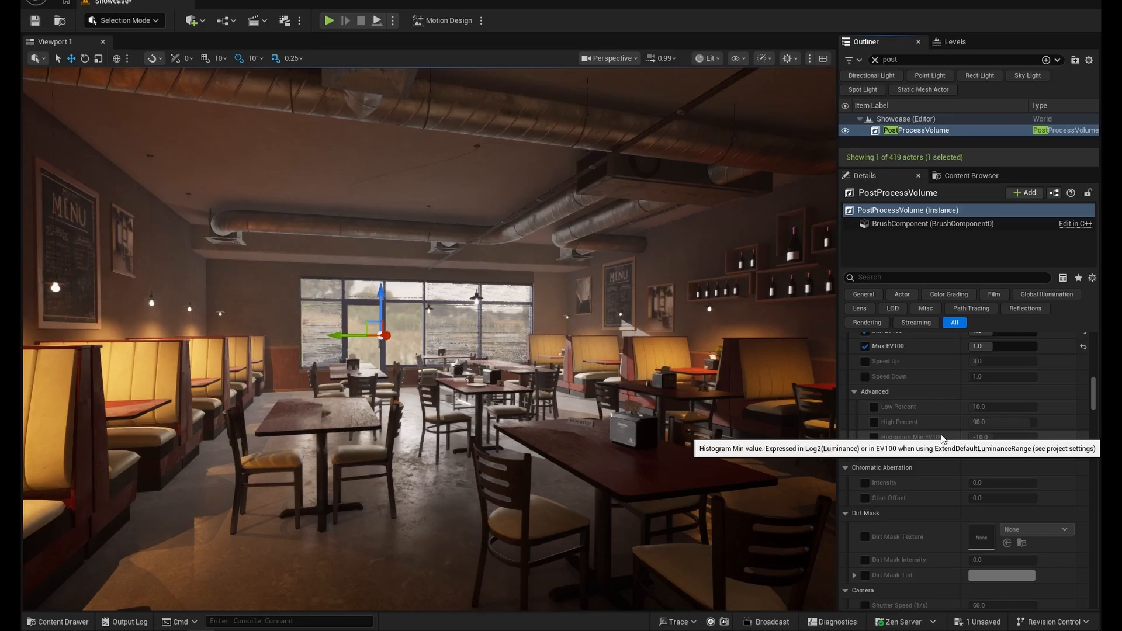
scroll(921, 431, "up", 15)
- Override the bloom's Preferred Method with Convolution and raise the bloom Intensity to about 5.79
left_click(867, 430)
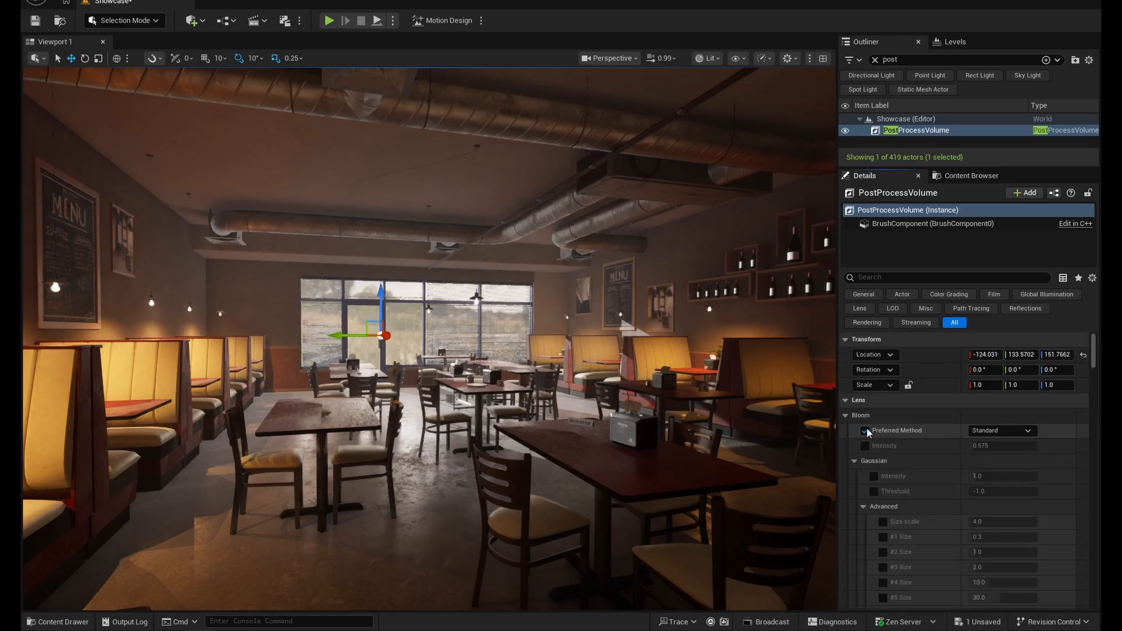
right_click_drag(590, 351, 614, 357)
right_click_drag(561, 463, 597, 462)
left_click(1002, 431)
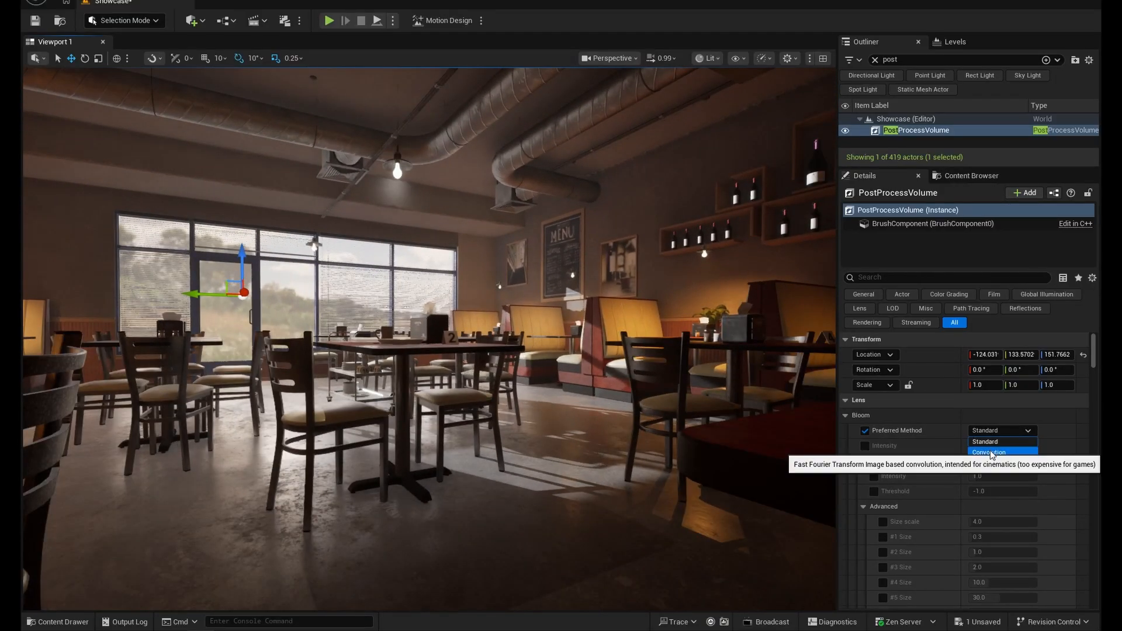
left_click(990, 450)
left_click(1005, 433)
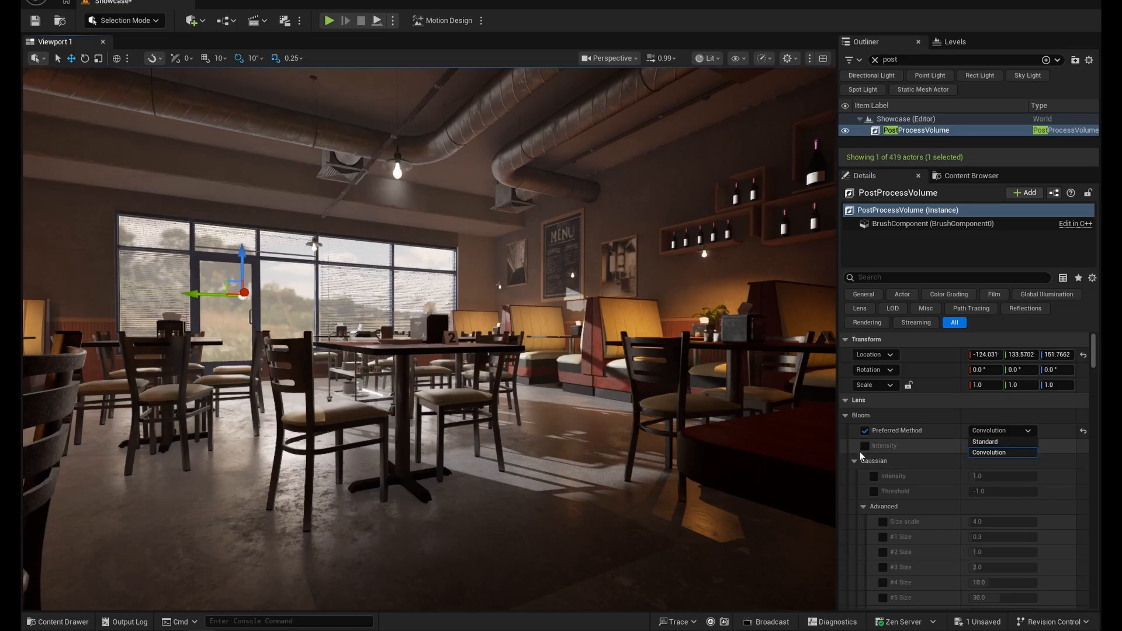
left_click(859, 448)
left_click(865, 447)
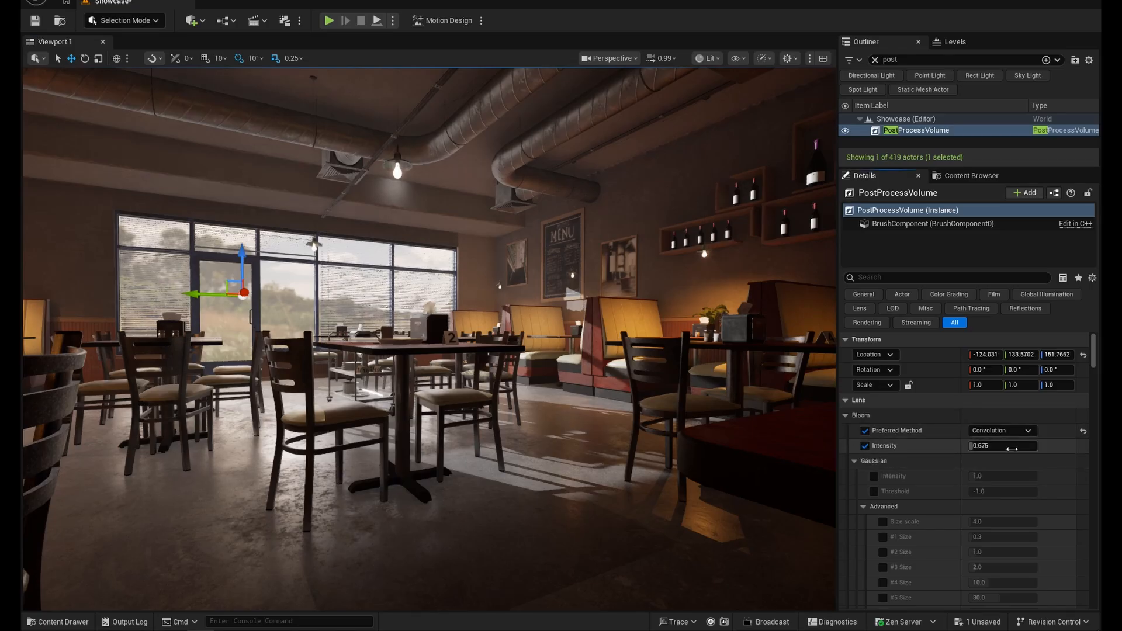
left_click_drag(1012, 449, 1052, 449)
- Switch the bloom method to Standard and back to Convolution, comparing the glow in a wide view and near the wine shelves
left_click(1002, 431)
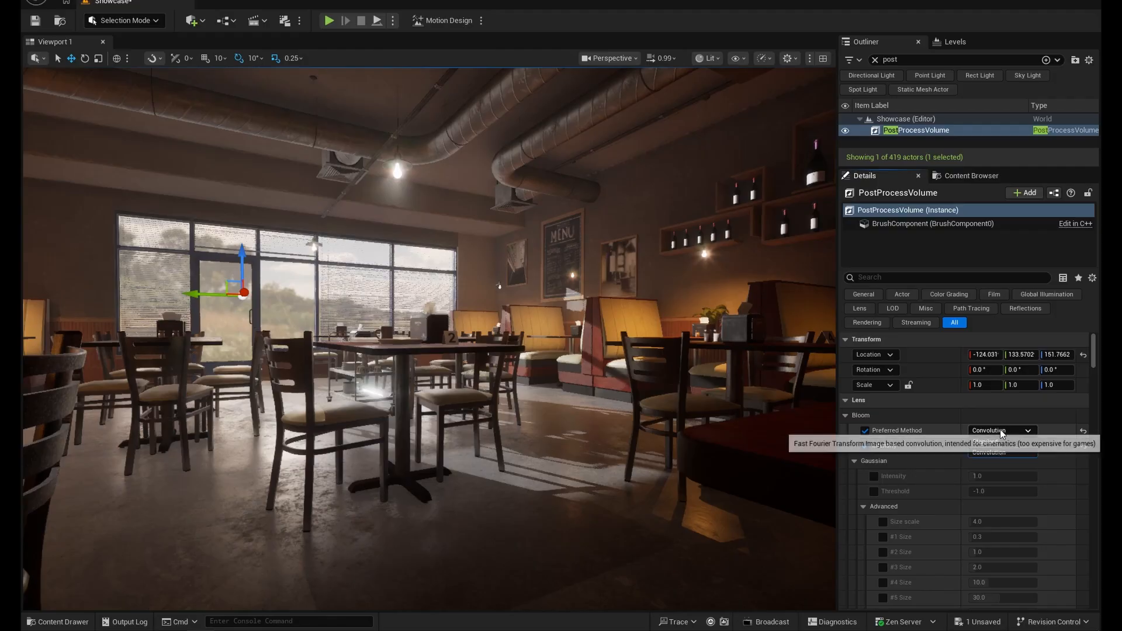
left_click(997, 442)
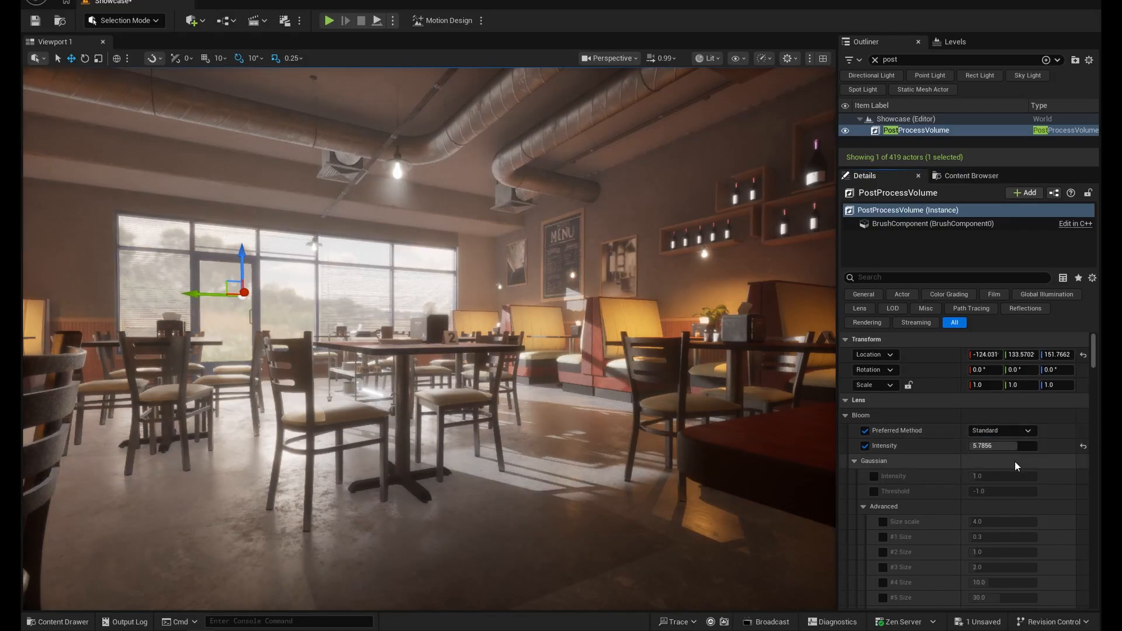
key("s")
mouse_move(458, 329)
right_mouse_down()
mouse_move(409, 326)
mouse_move(458, 329)
right_mouse_up()
key("s")
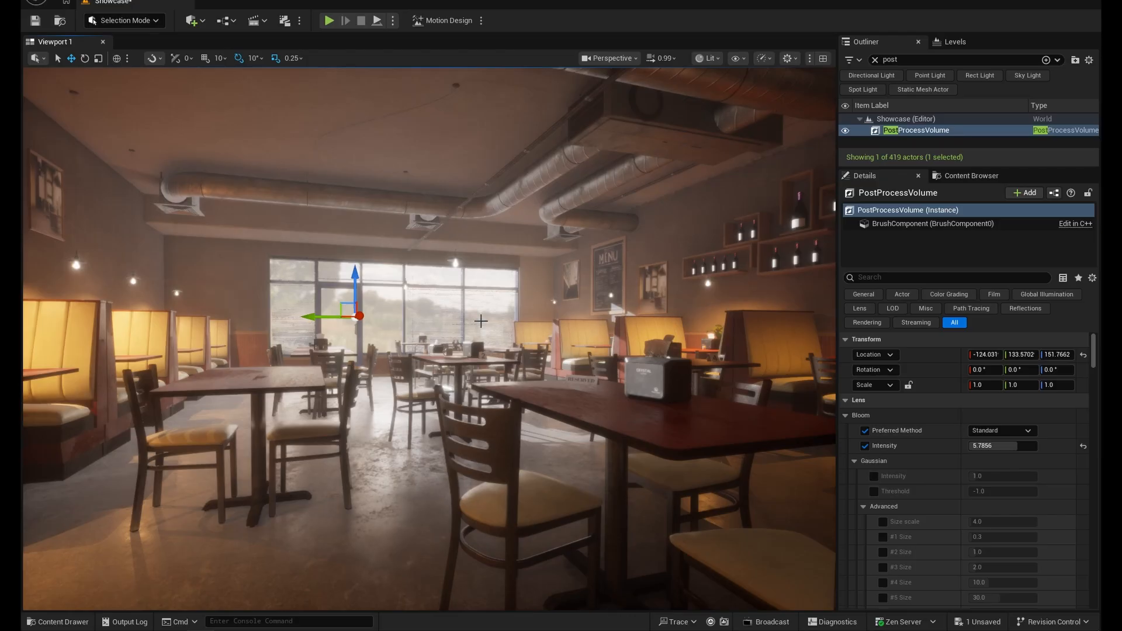
left_click(1017, 431)
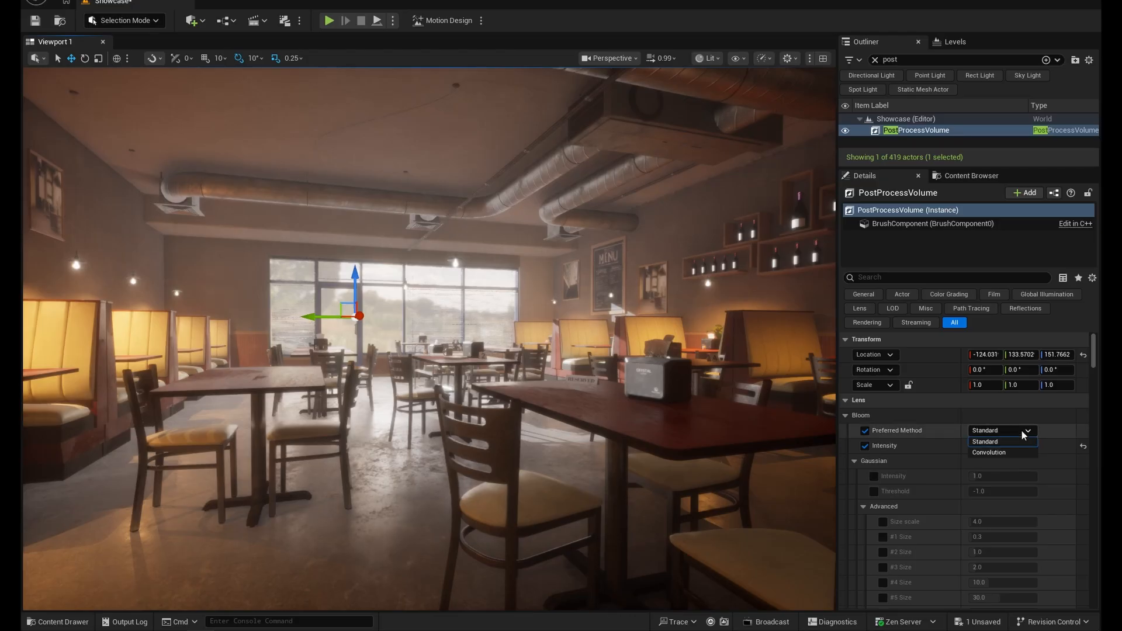
left_click(988, 454)
key("w")
right_click_drag(556, 396, 581, 415)
key("d")
key("d")
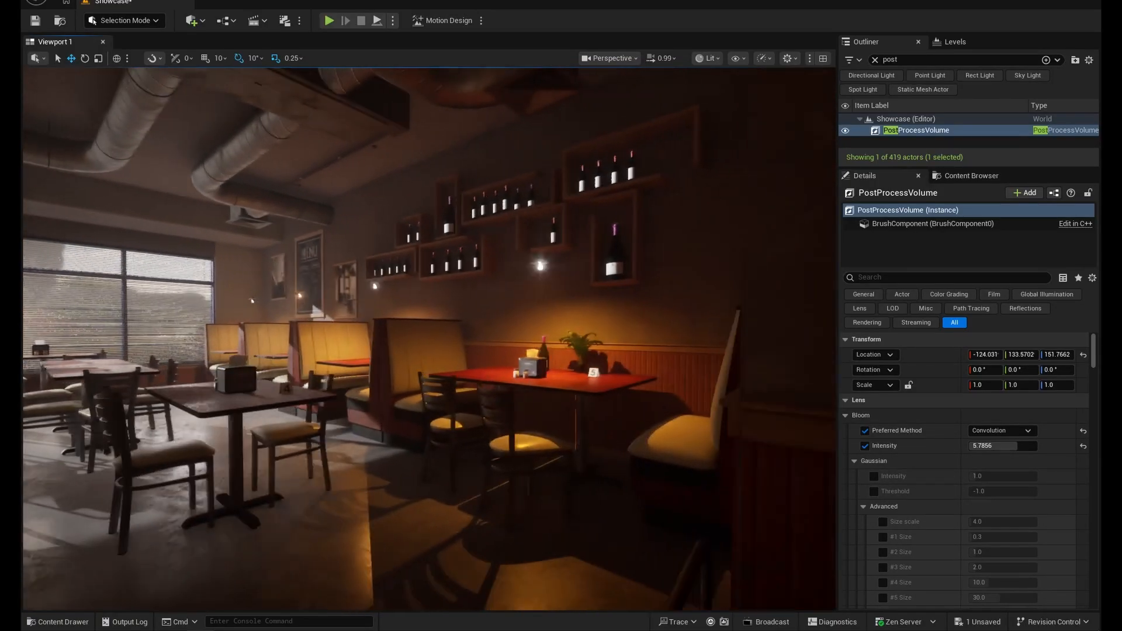
- Lower the bloom Intensity to about 1.17
mouse_move(1006, 446)
left_mouse_down()
mouse_move(944, 447)
mouse_move(1009, 448)
left_mouse_up()
key("s")
right_click_drag(539, 357, 540, 357)
key("w")
- Toggle the PostProcessVolume's visibility off and on to compare the interior with and without its effects
double_click(871, 130)
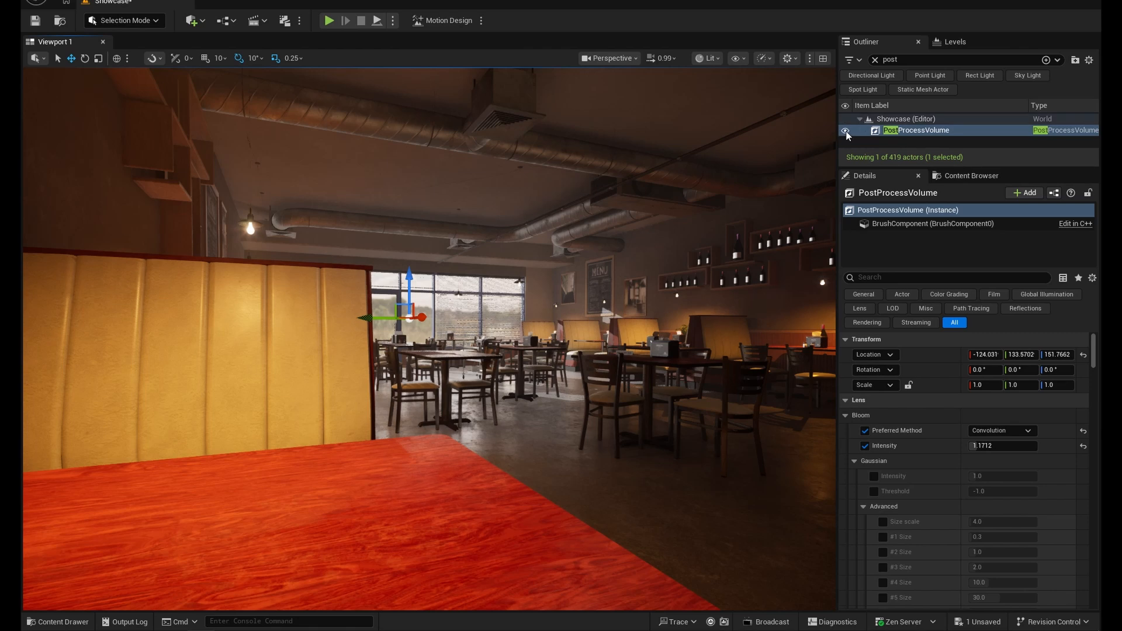
left_click(846, 130)
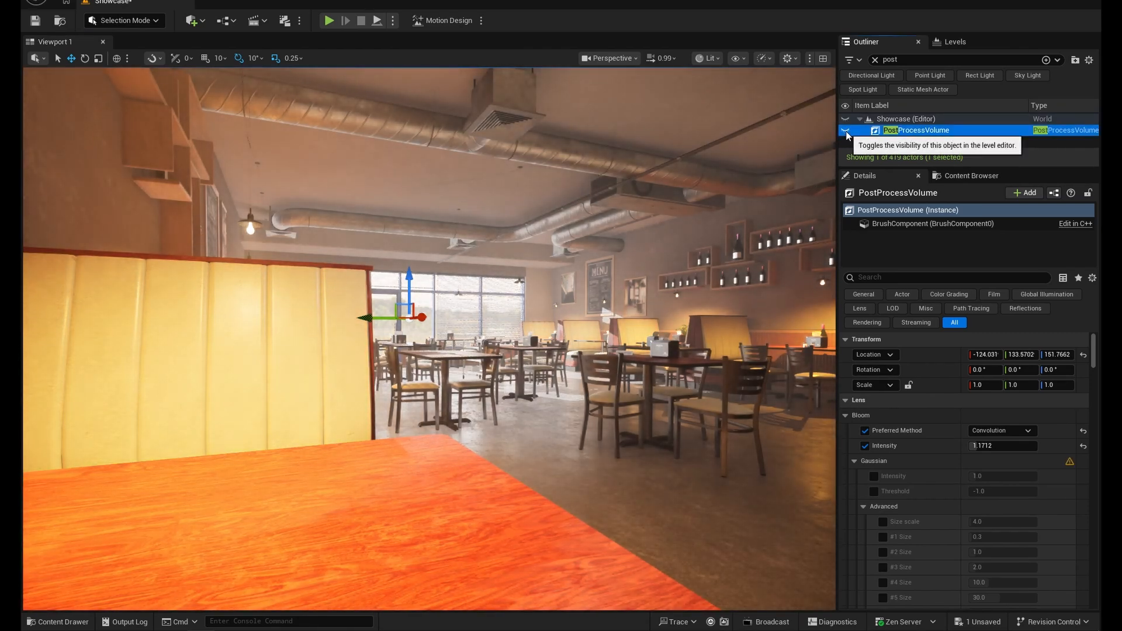
left_click(846, 130)
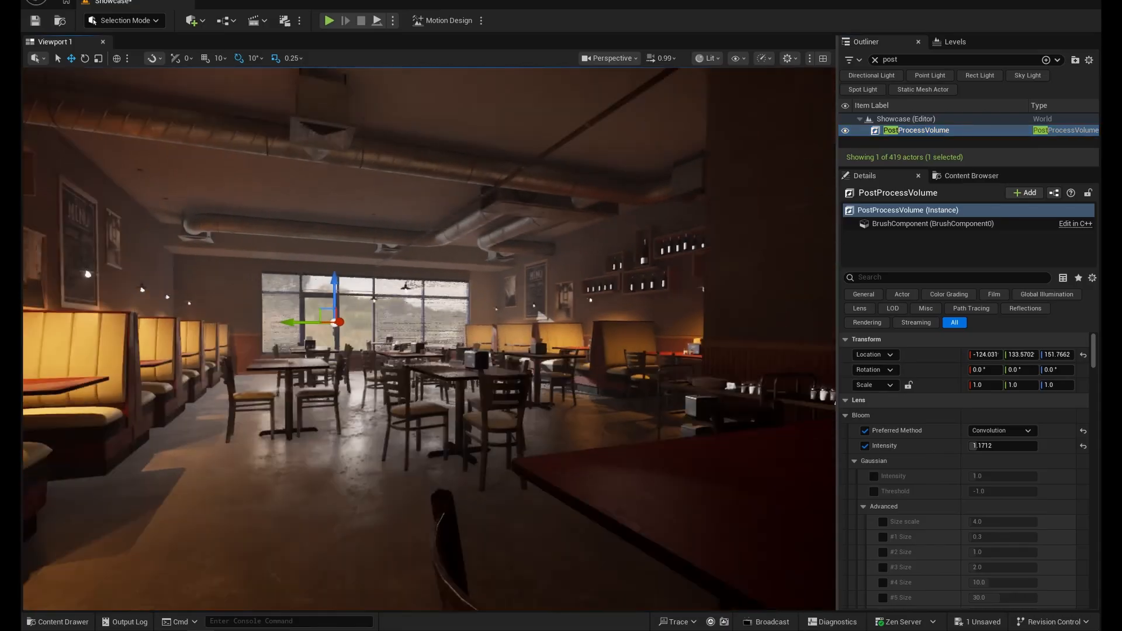
right_click_drag(429, 339, 479, 338)
key("w")
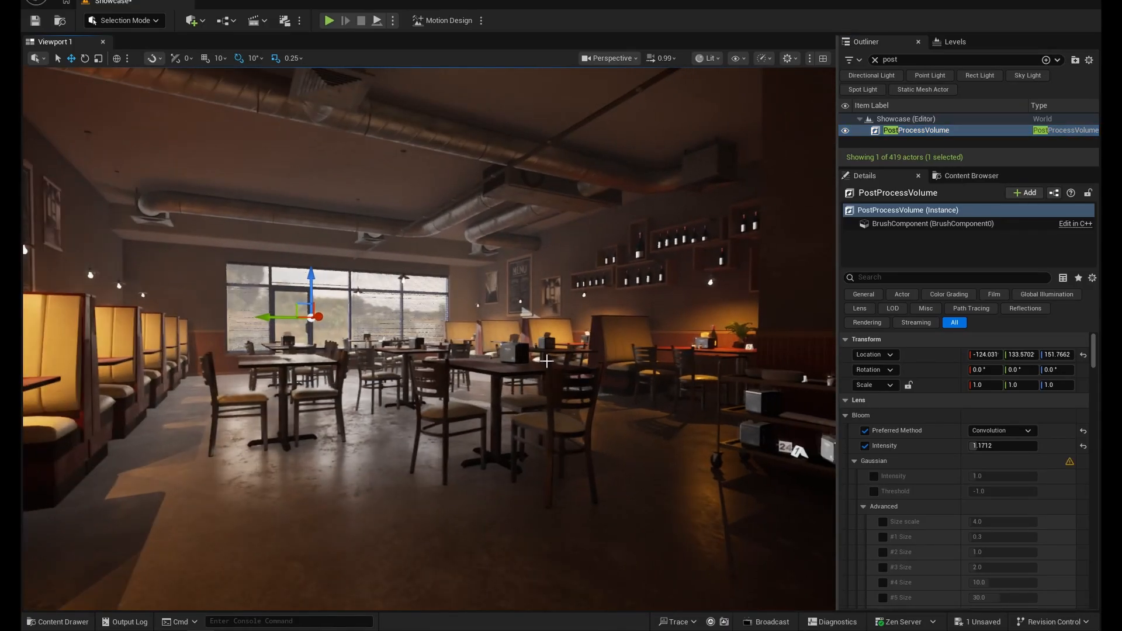
- Enable the Vignette Intensity override in the image effects, switching the Sharpen override on and back off
scroll(915, 474, "down", 8)
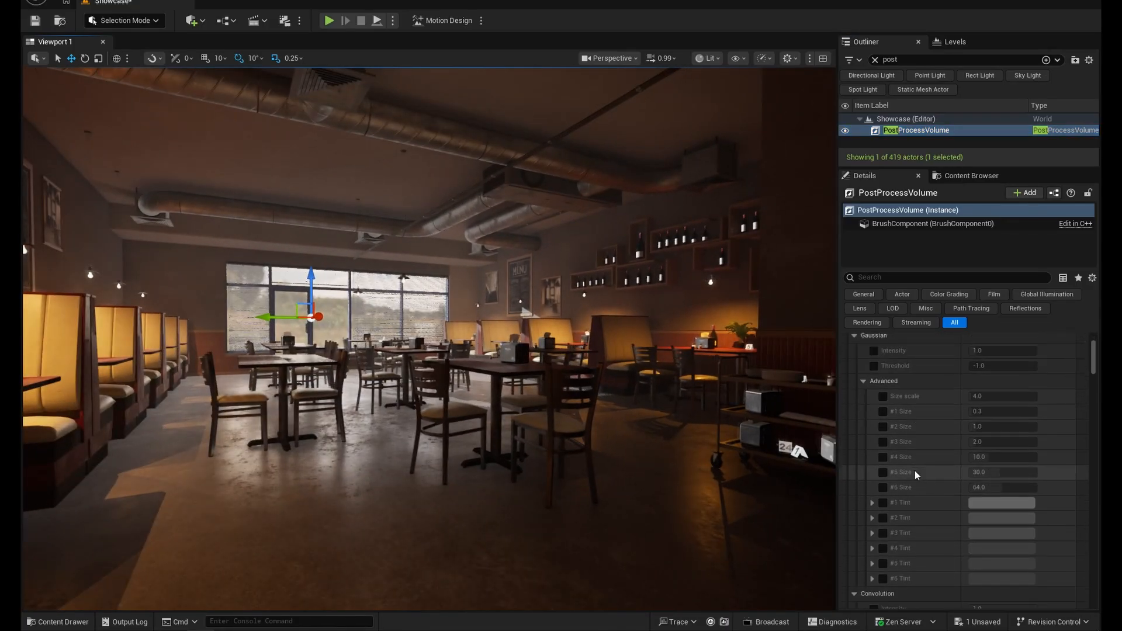
scroll(916, 474, "down", 10)
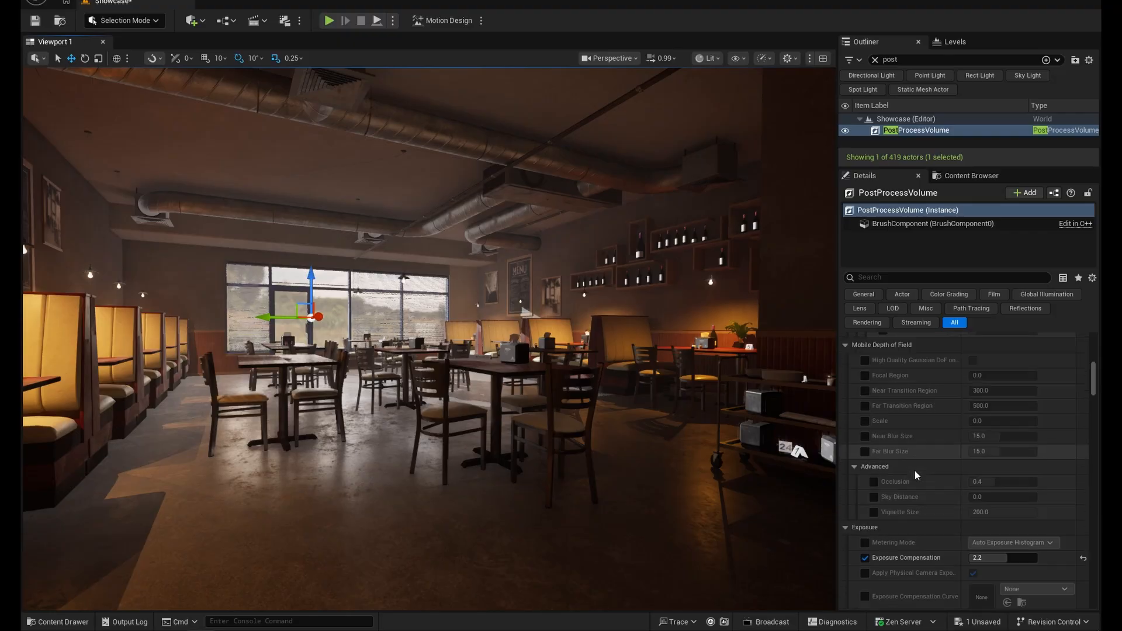
scroll(915, 475, "down", 12)
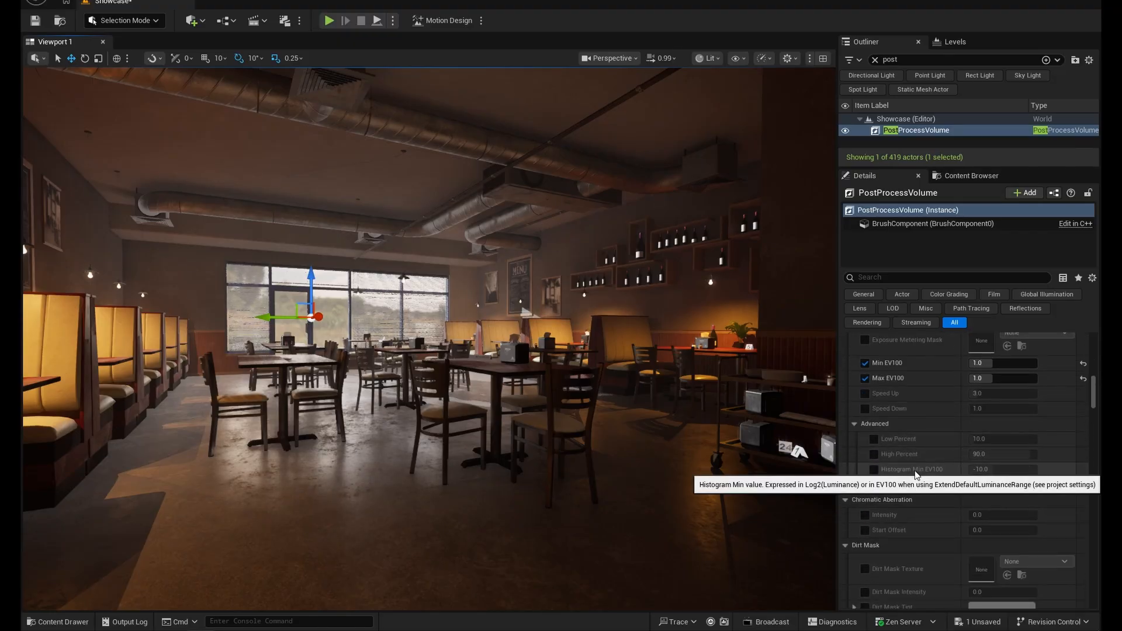
scroll(916, 475, "down", 12)
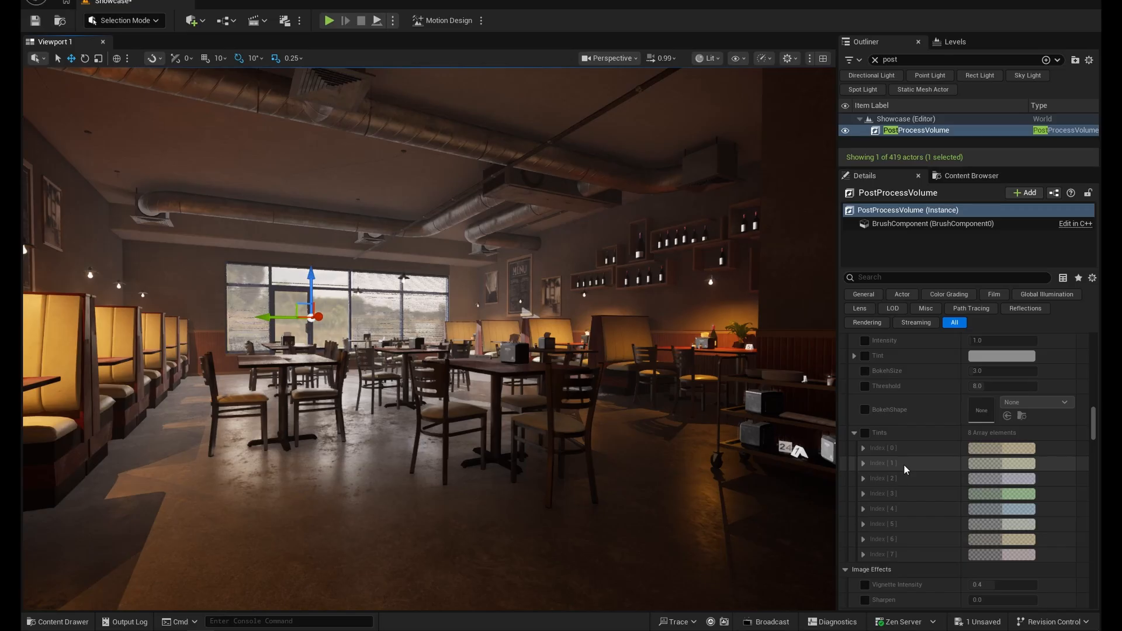
scroll(905, 469, "down", 4)
scroll(905, 470, "down", 1)
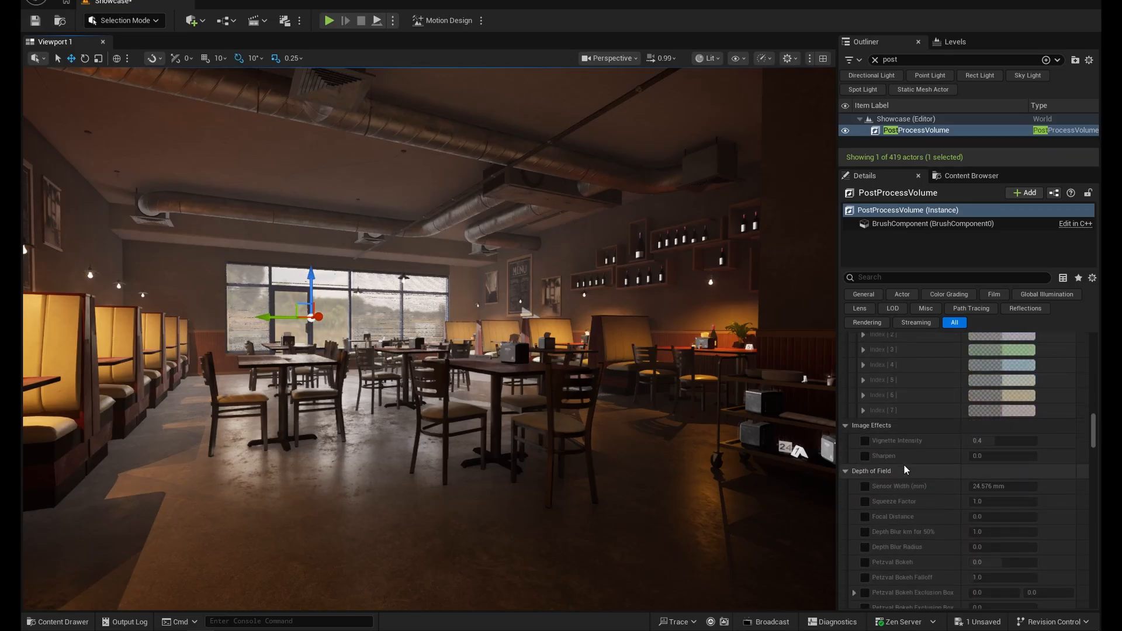
left_click(869, 443)
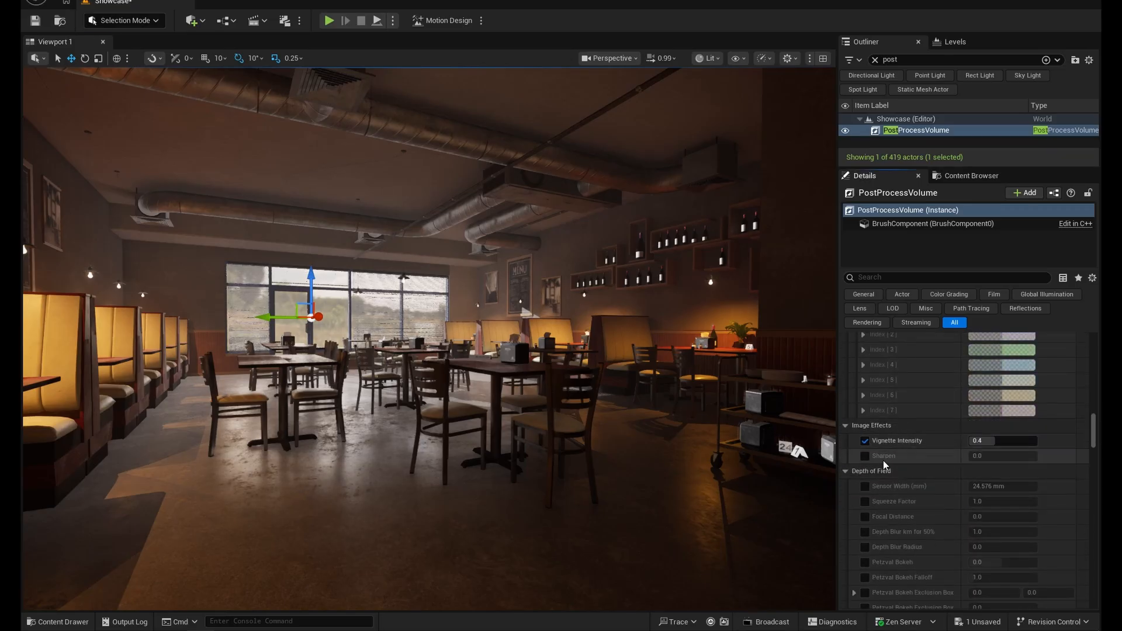
left_click(867, 456)
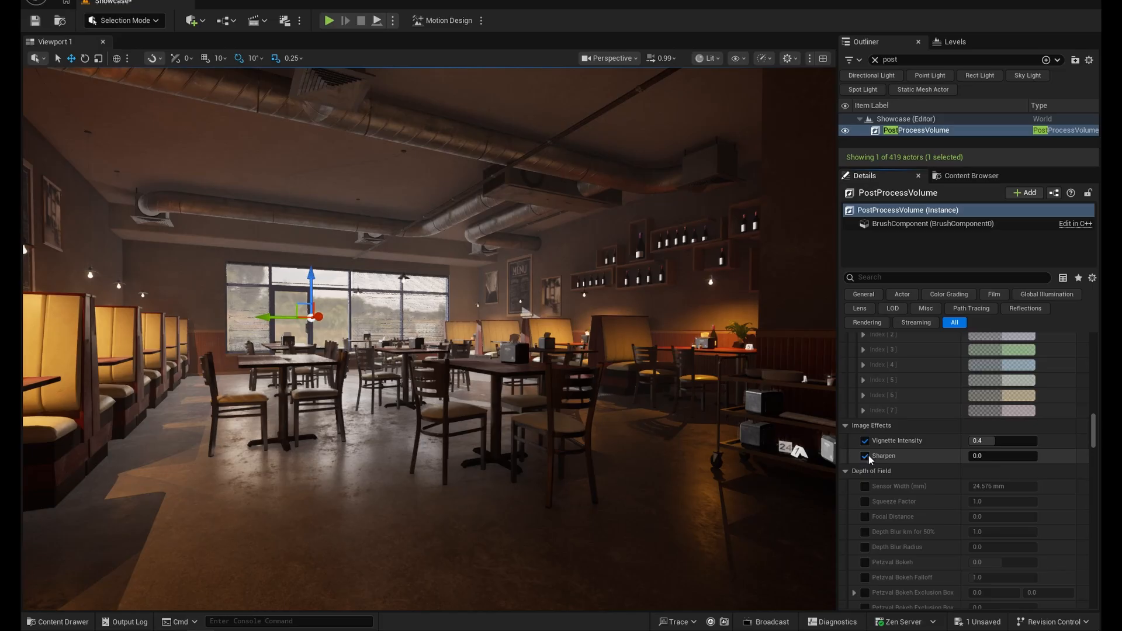
left_click(867, 456)
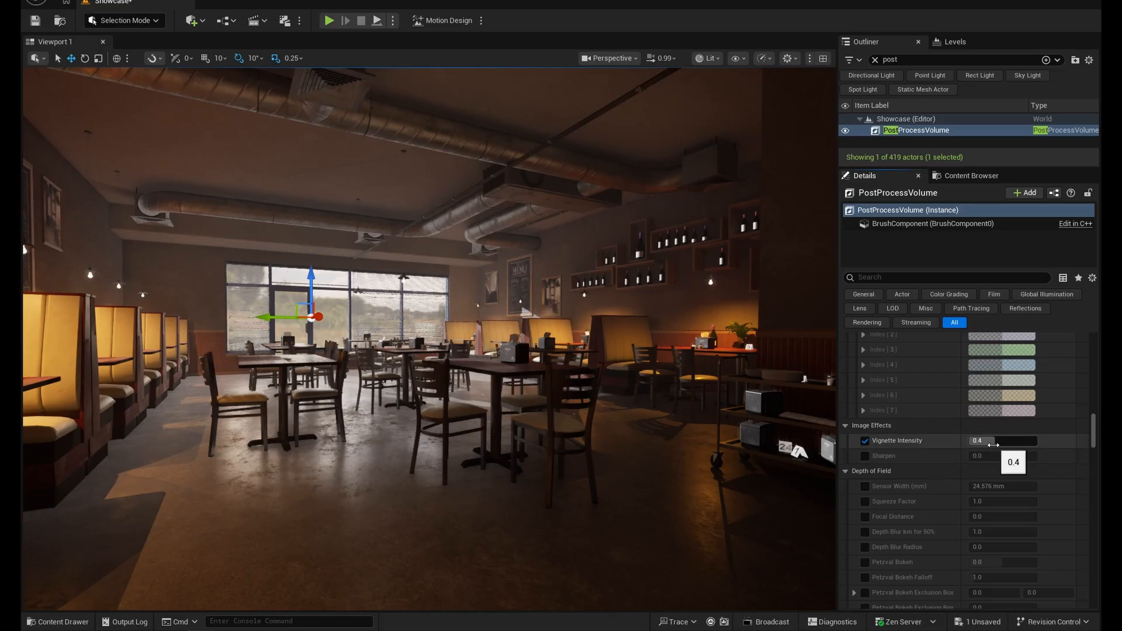
- Try a Vignette Intensity of about 0.12, set it back to 0.4 and examine the room
mouse_move(993, 442)
left_mouse_down()
mouse_move(965, 443)
mouse_move(1036, 442)
mouse_move(977, 443)
left_mouse_up()
left_click(1007, 442)
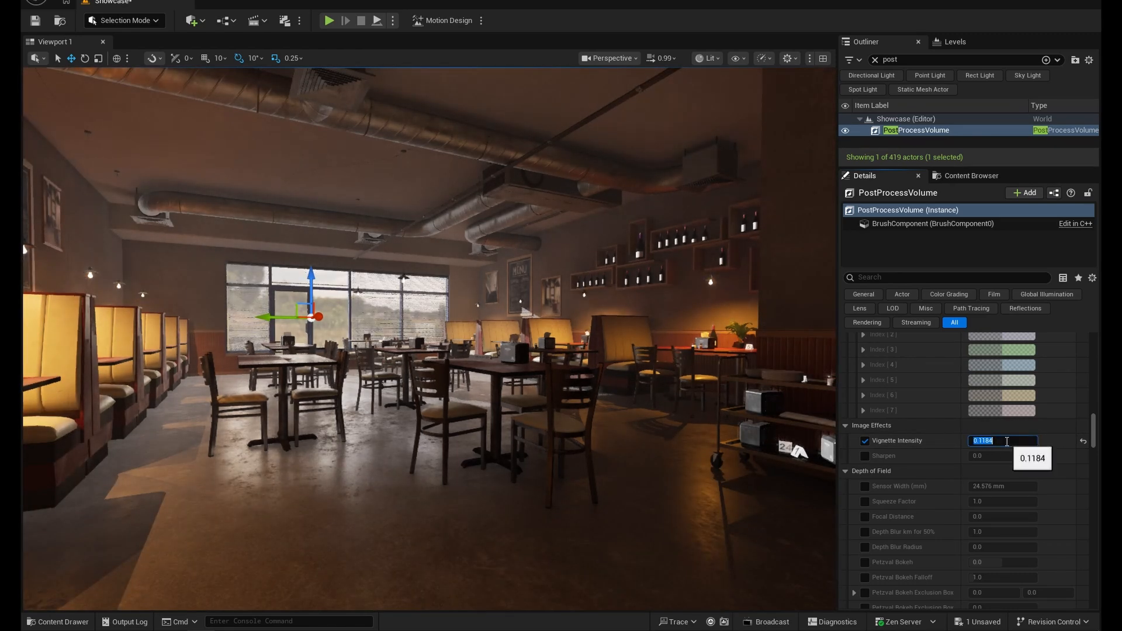
type("0.4")
key("Return")
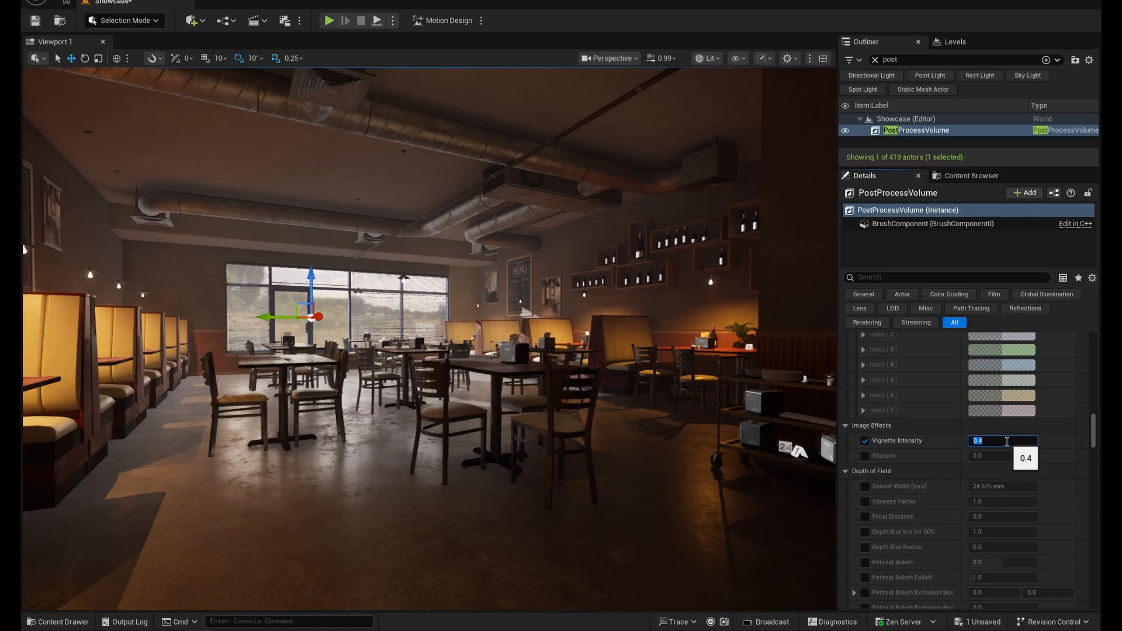
mouse_move(585, 362)
right_mouse_down()
mouse_move(561, 363)
mouse_move(614, 362)
mouse_move(552, 357)
mouse_move(568, 365)
right_mouse_up()
key("s")
key("w")
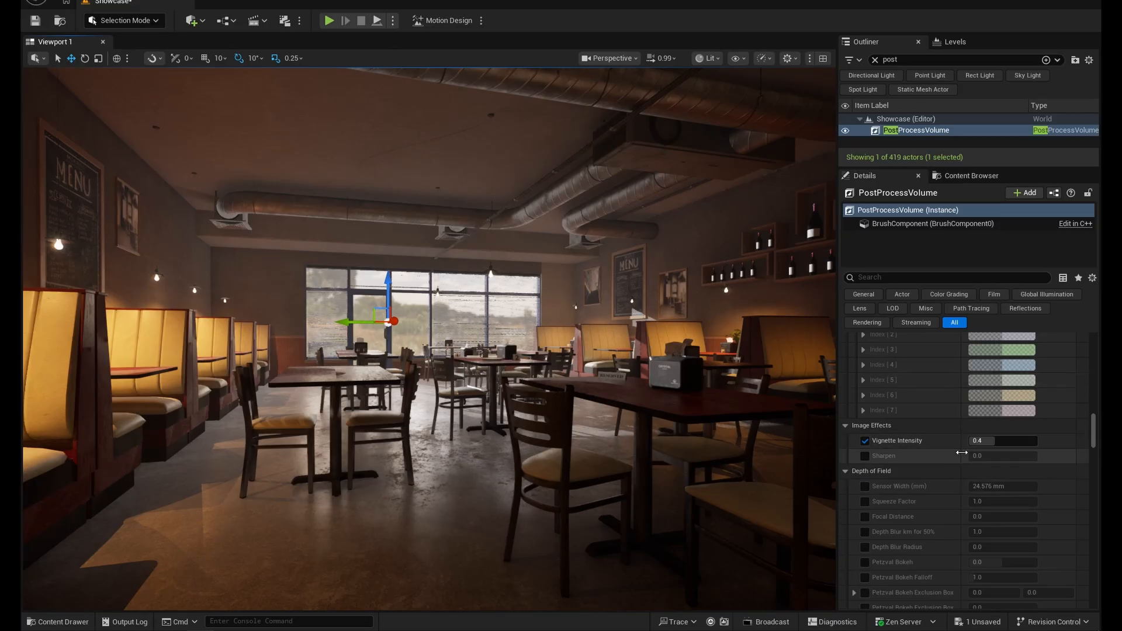
- Enable the film Slope and Toe overrides, lowering Slope to about 0.768 and setting Toe to about 0.58
scroll(941, 455, "down", 10)
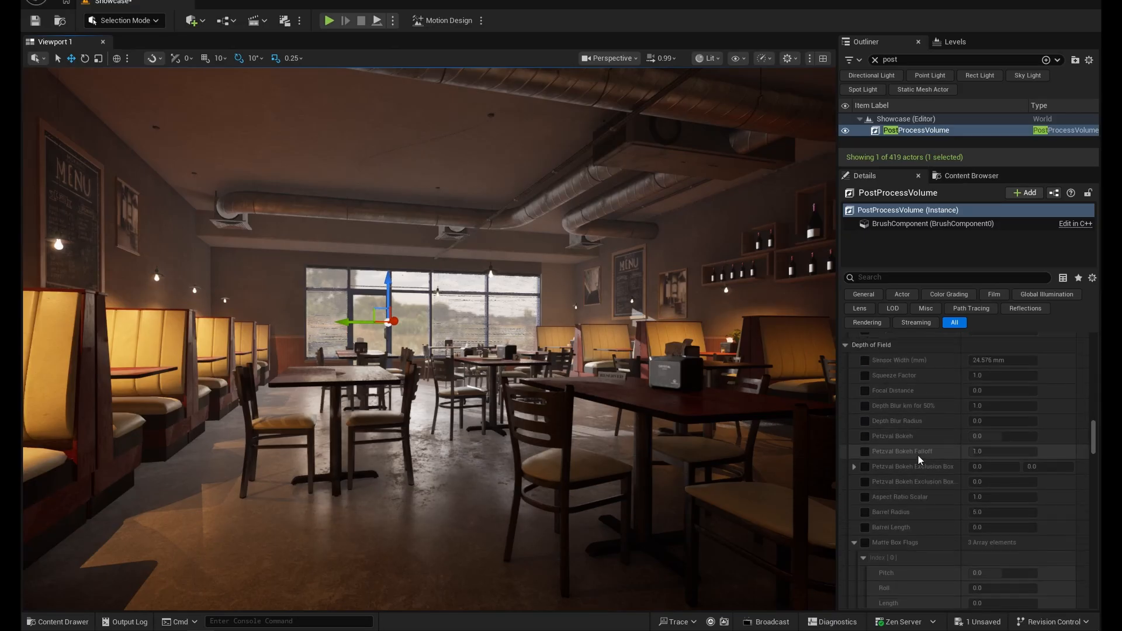
scroll(918, 457, "down", 5)
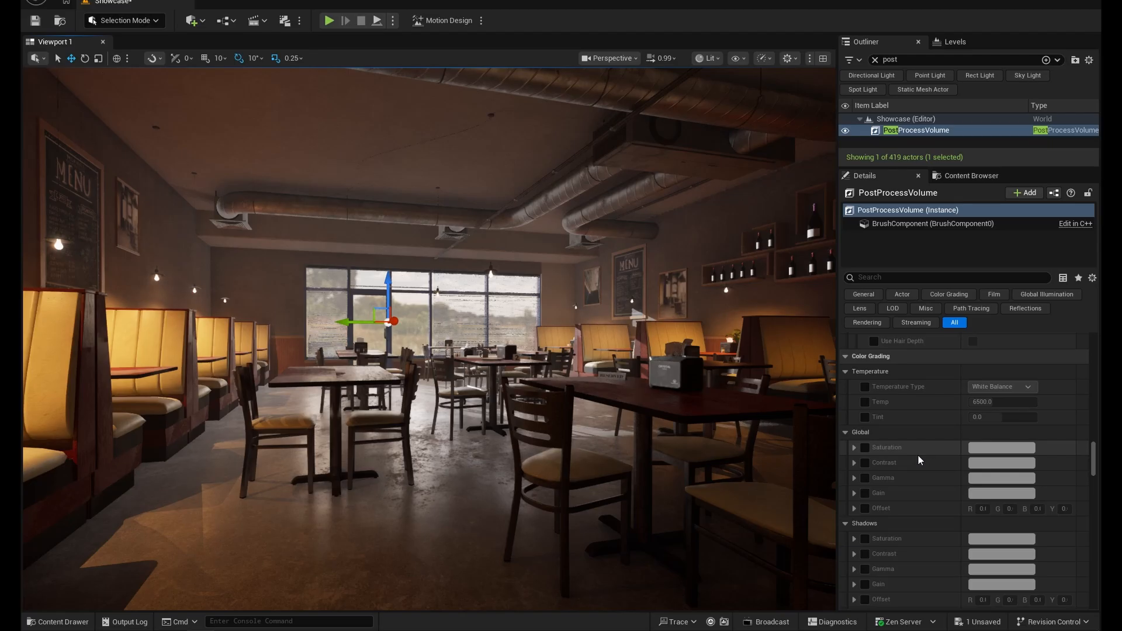
scroll(918, 457, "down", 1)
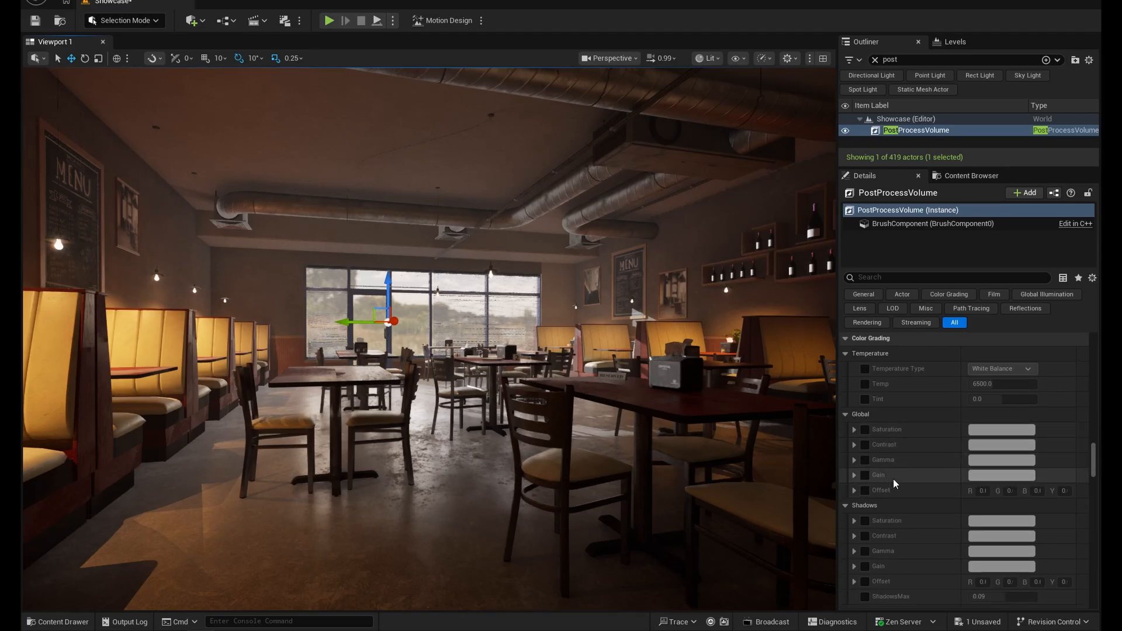
scroll(896, 494, "down", 4)
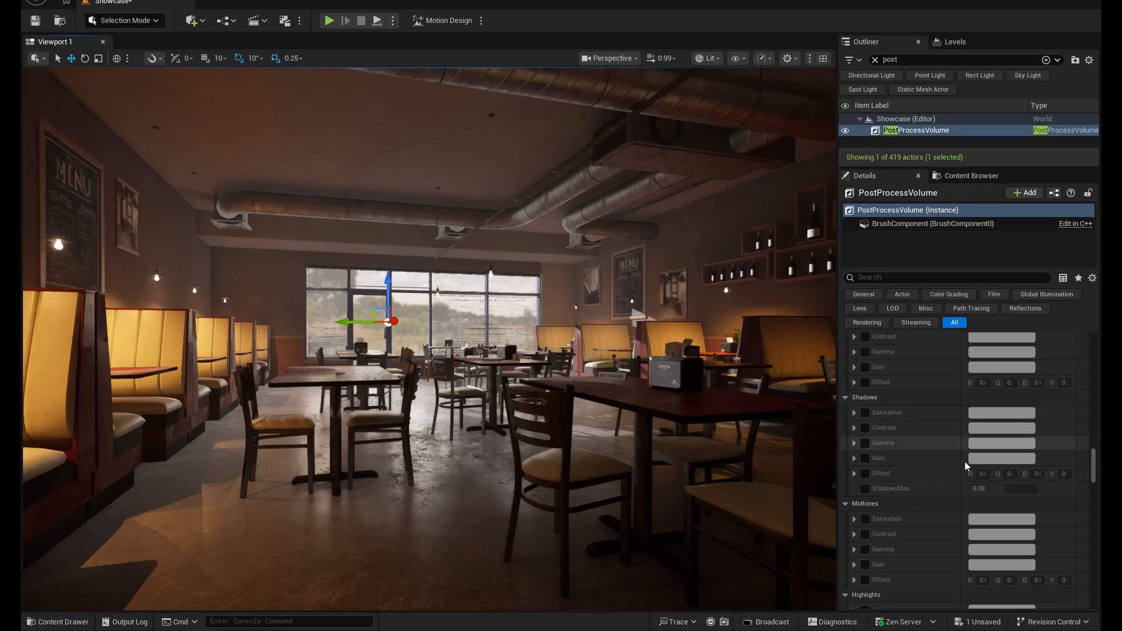
scroll(913, 456, "down", 3)
scroll(912, 475, "down", 6)
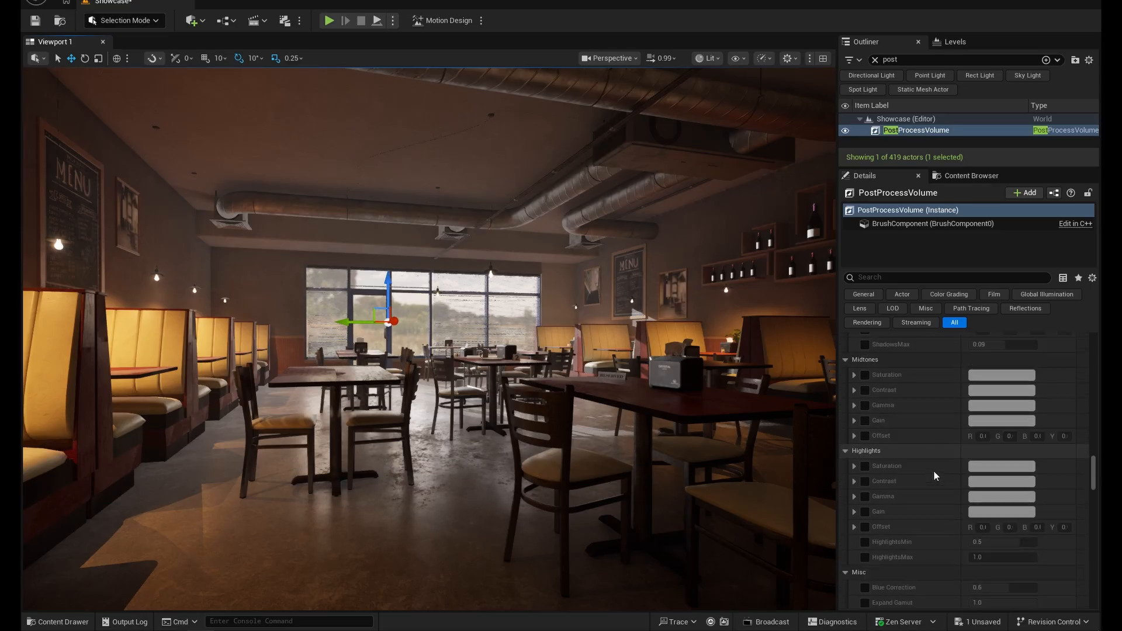
scroll(905, 482, "down", 5)
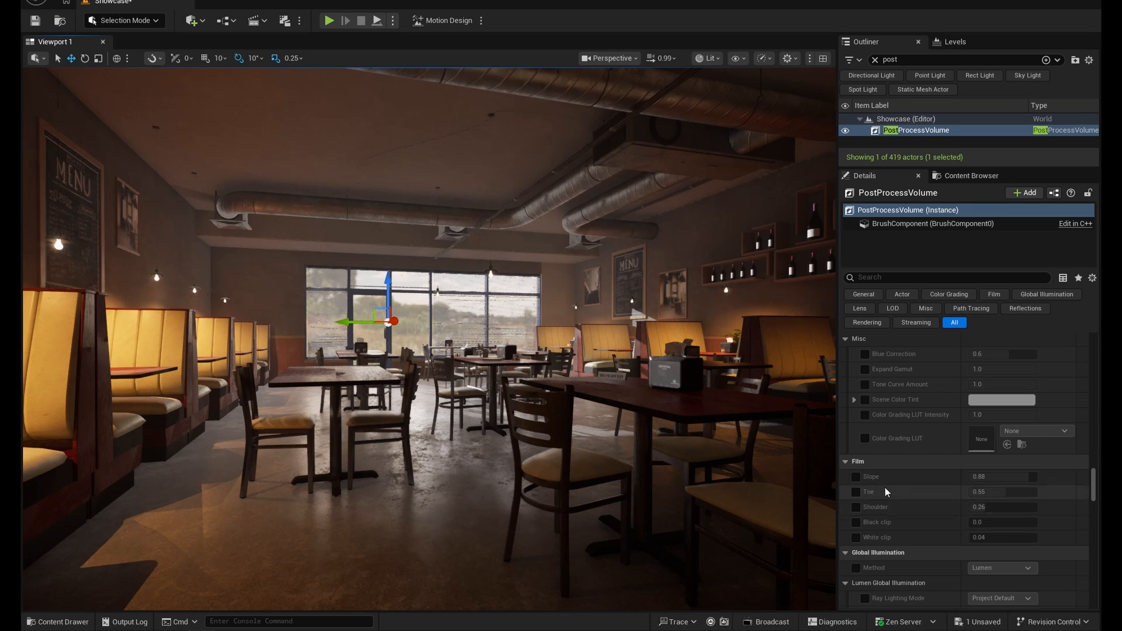
left_click(855, 476)
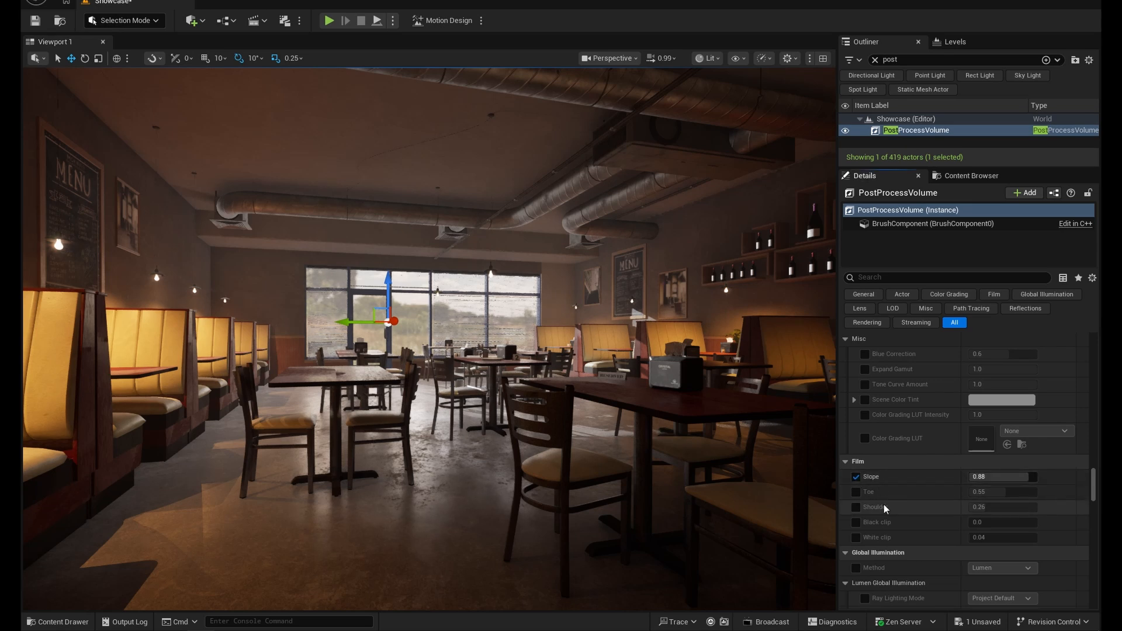
left_click(856, 492)
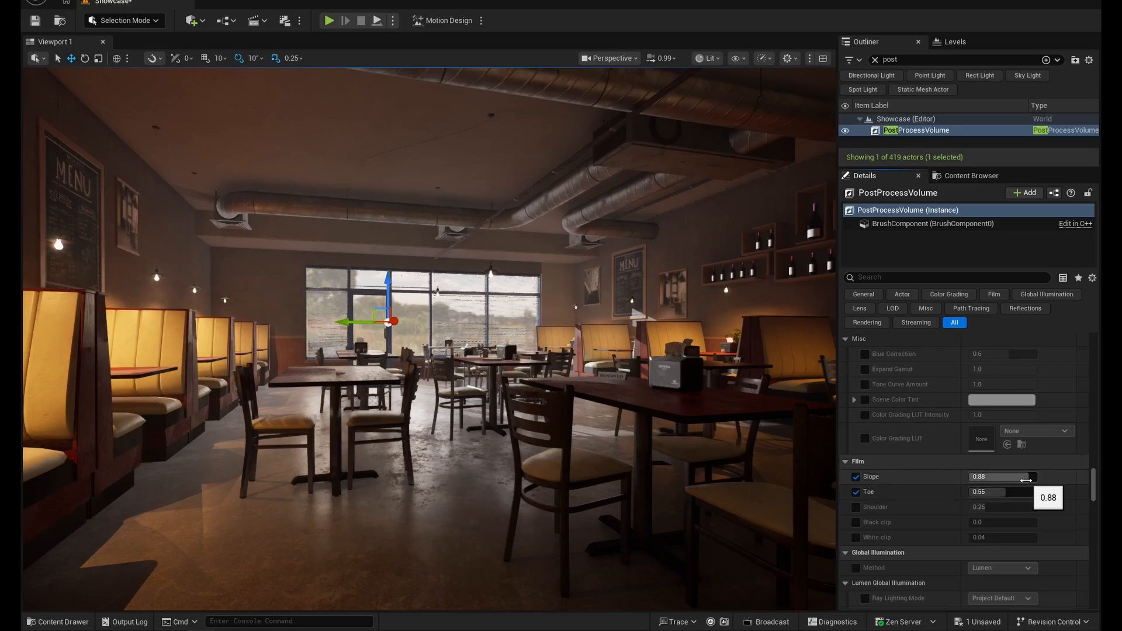
left_click_drag(1026, 479, 1004, 493)
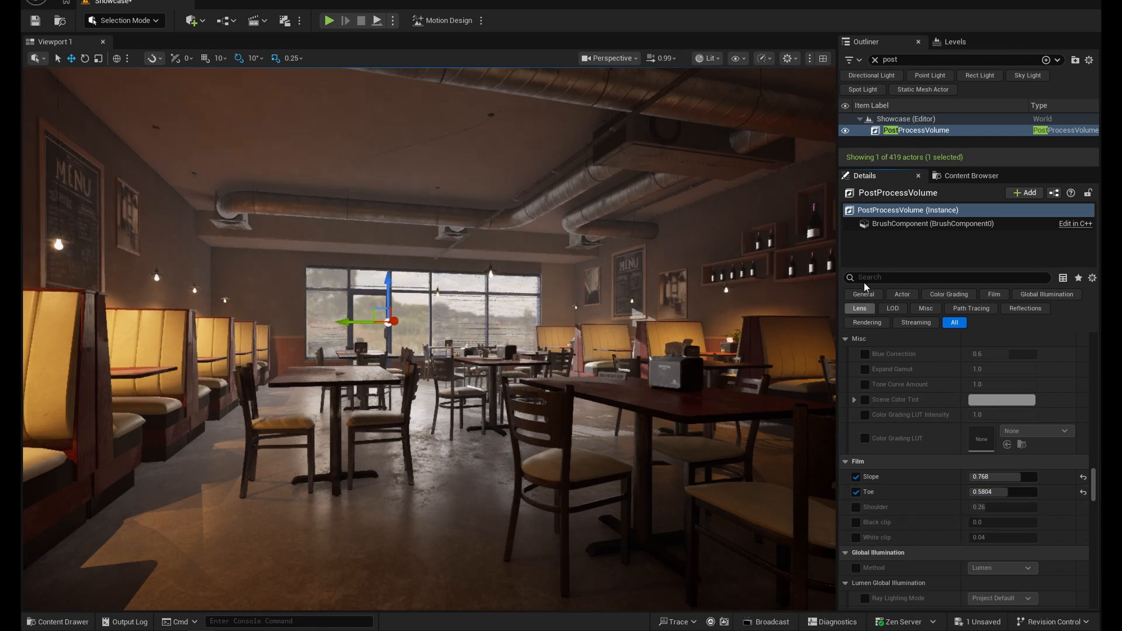
- Filter the volume's properties for "temp", enable the color grading Temp override at 5500, and clear the filter
left_click(887, 277)
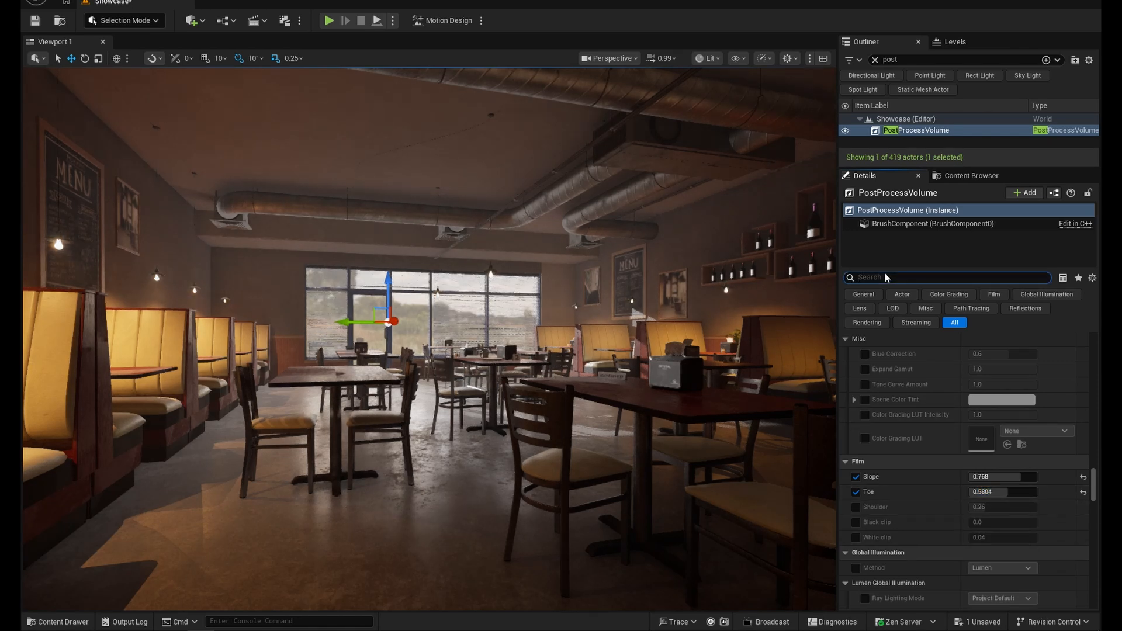
type("temp")
left_click(865, 385)
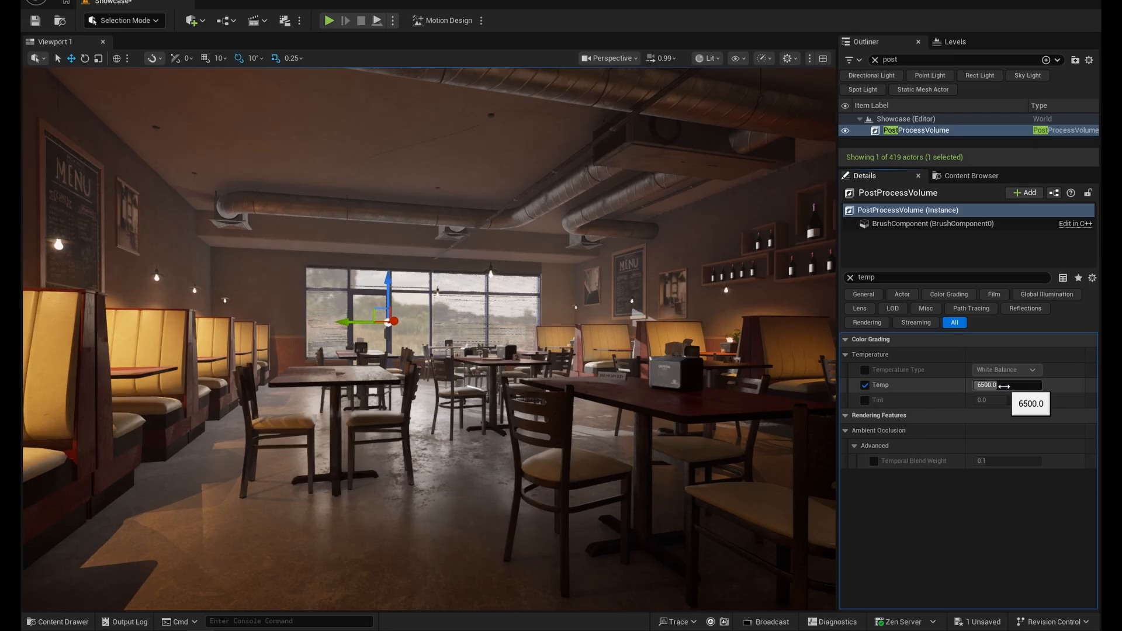
left_click(1004, 386)
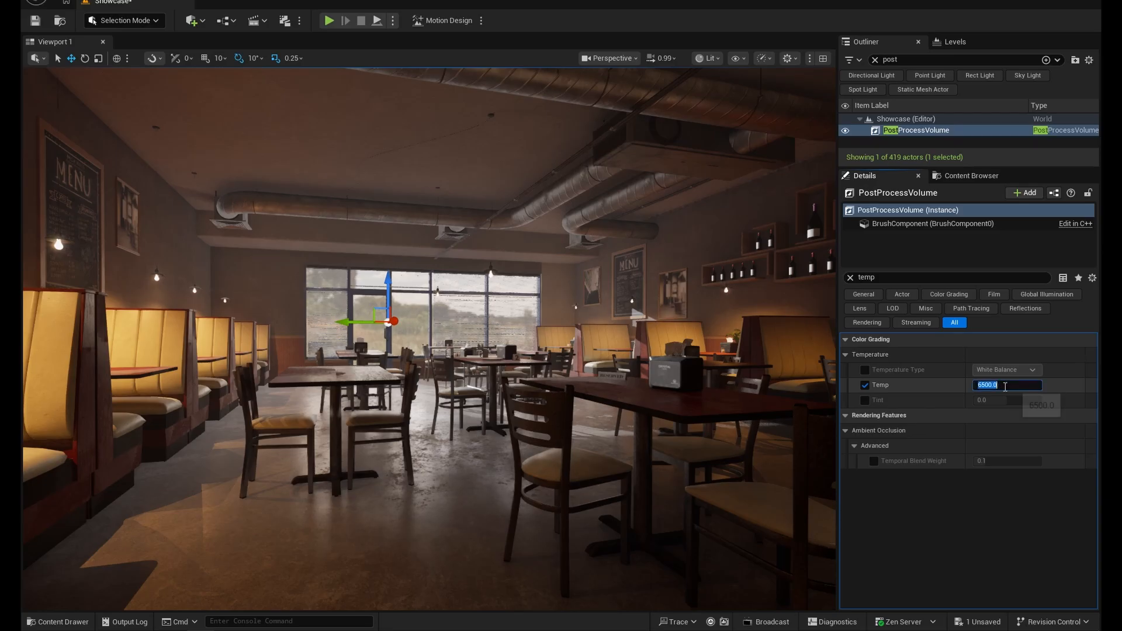
type("550")
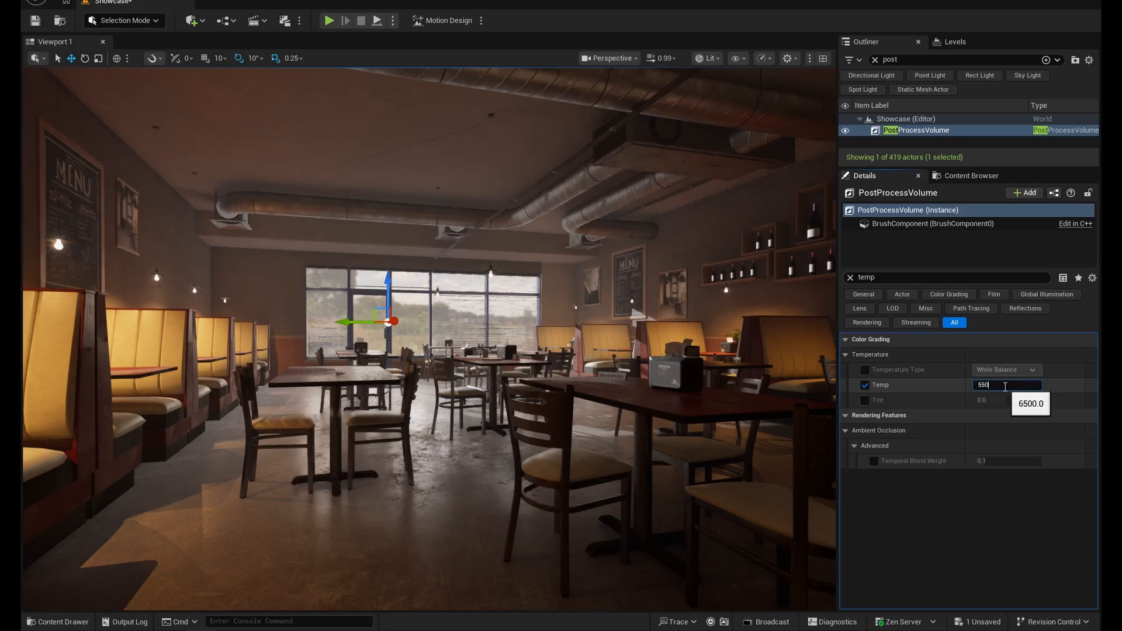
type("0")
key("Return")
left_click(850, 278)
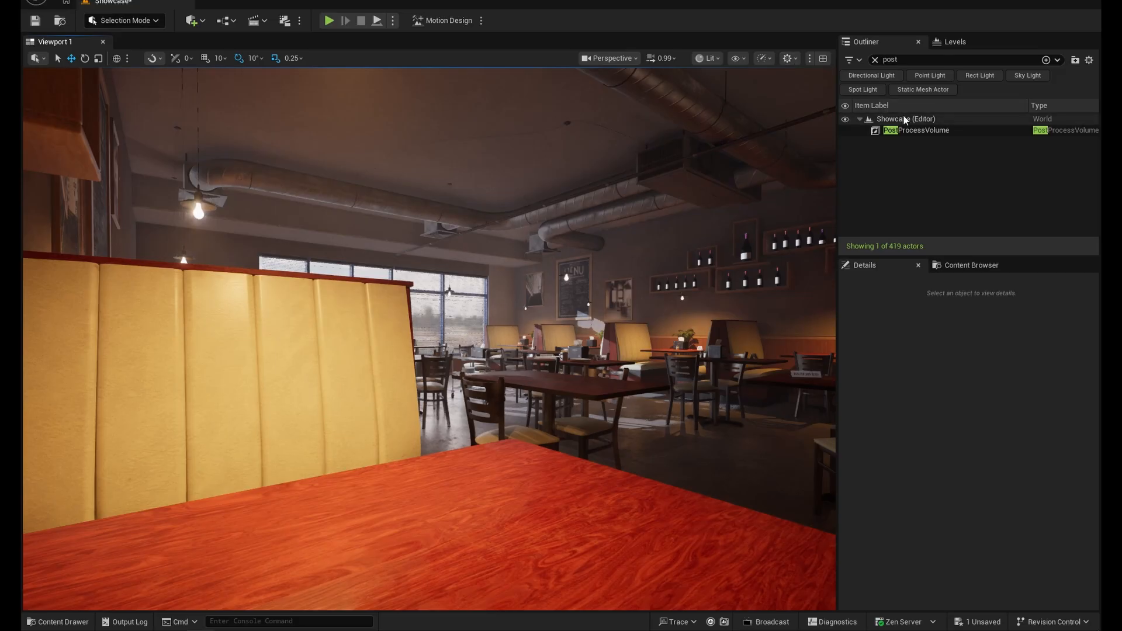
- Find the PostProcessVolume's lens flare settings, try an Intensity of about 8.45 and examine the flares around the hanging bulbs
left_click(911, 131)
left_click(883, 353)
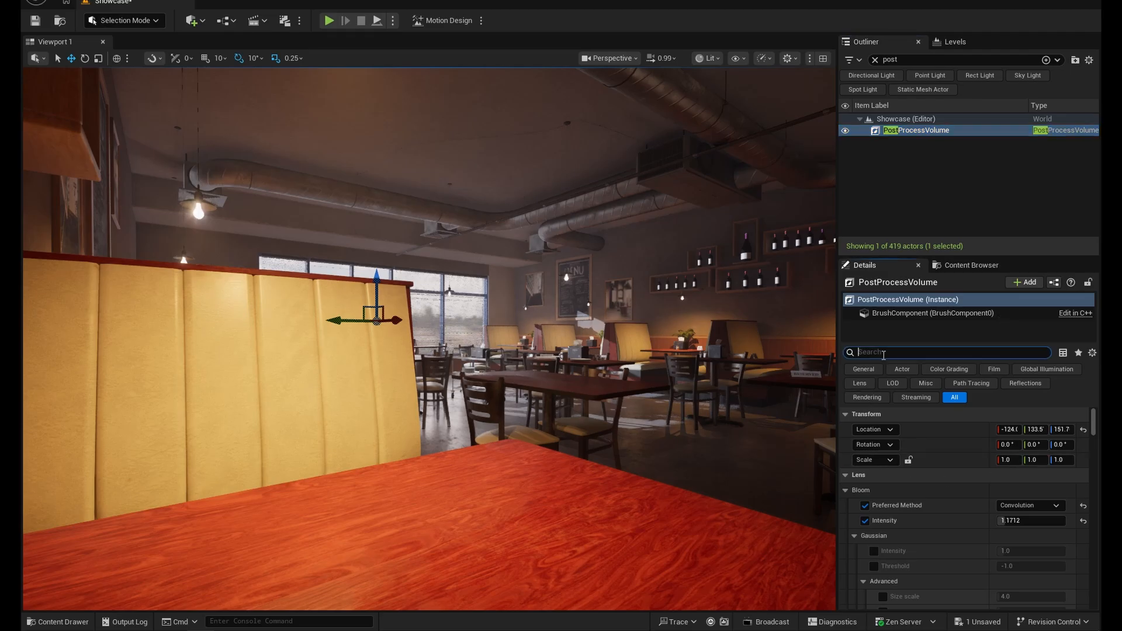
type("flare")
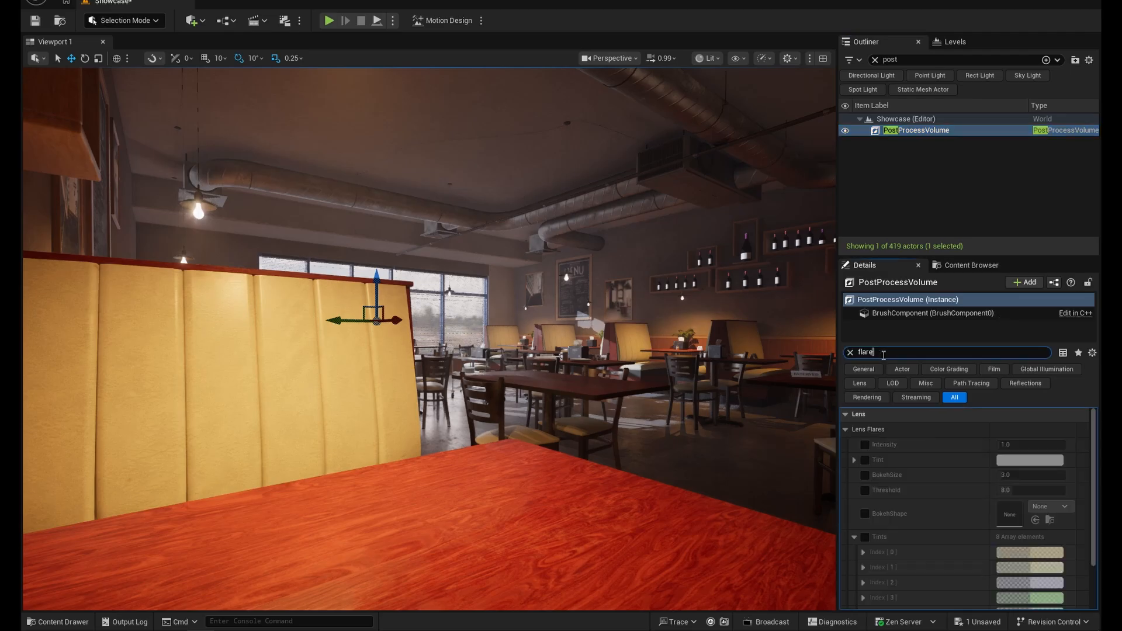
left_click(866, 446)
left_click_drag(1005, 445, 1032, 445)
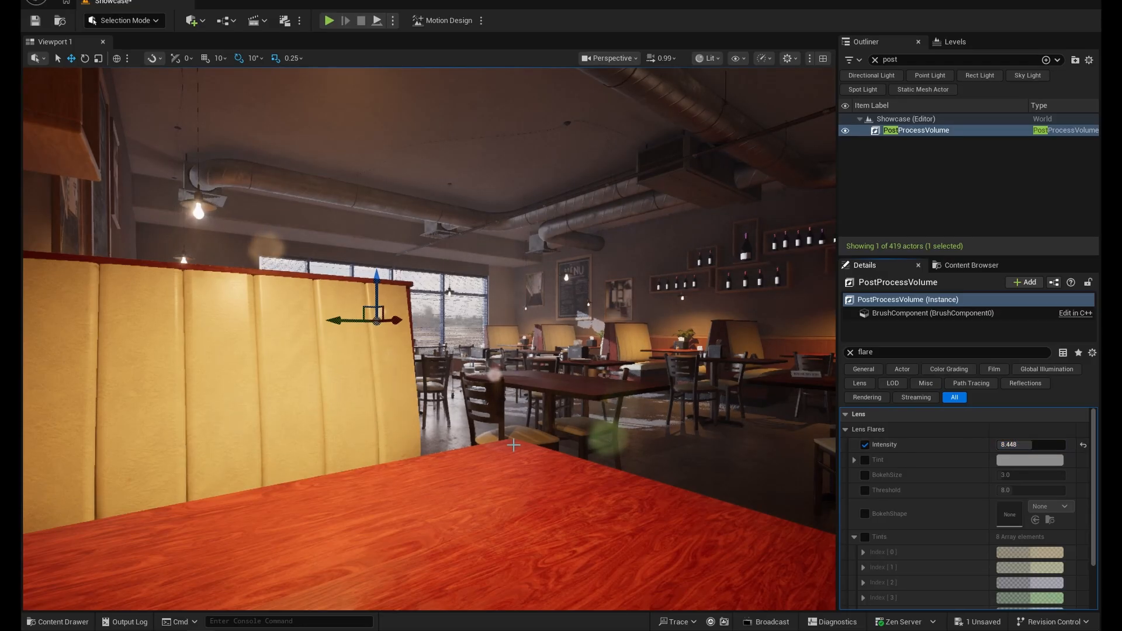
key("d")
key("a")
key("a")
key("e")
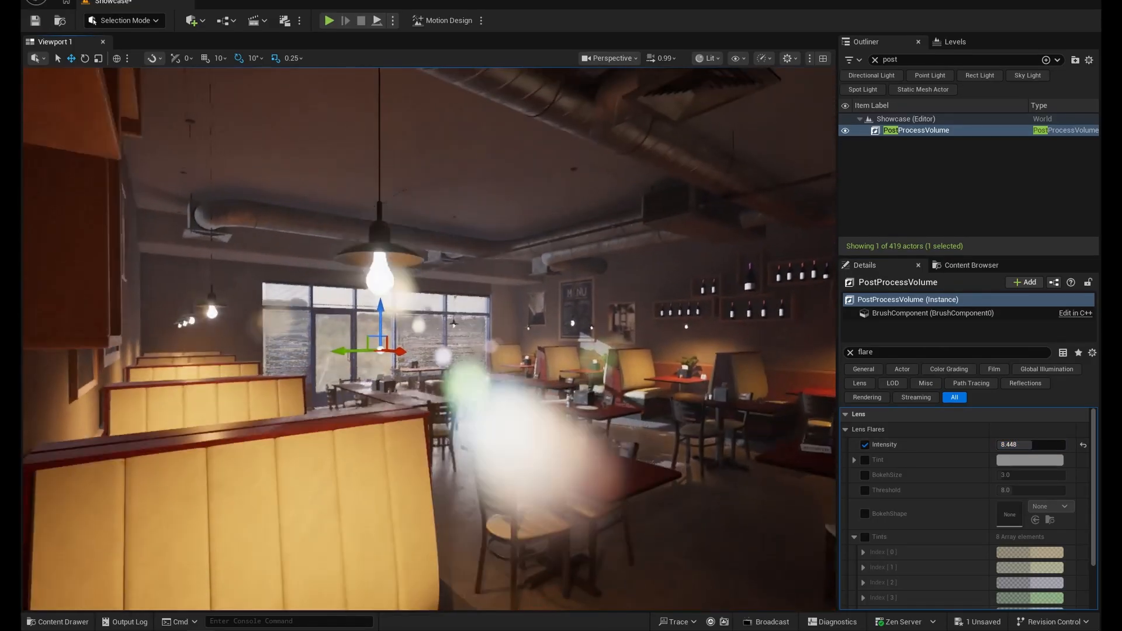
key("q")
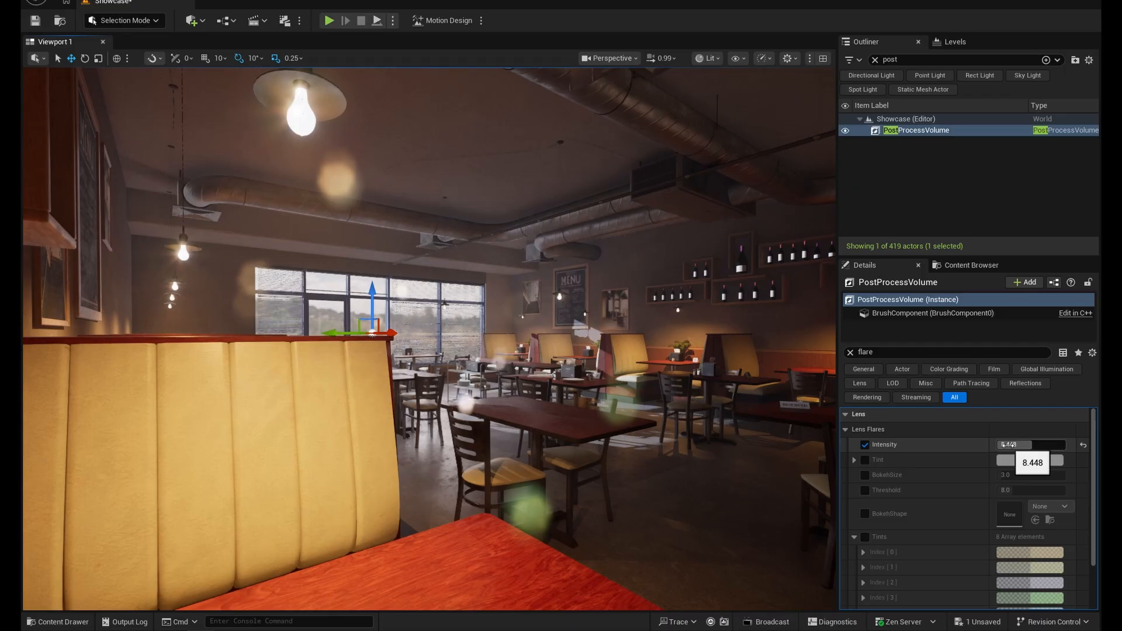
- Disable the lens flare Intensity override and examine the room without flares
left_click(865, 445)
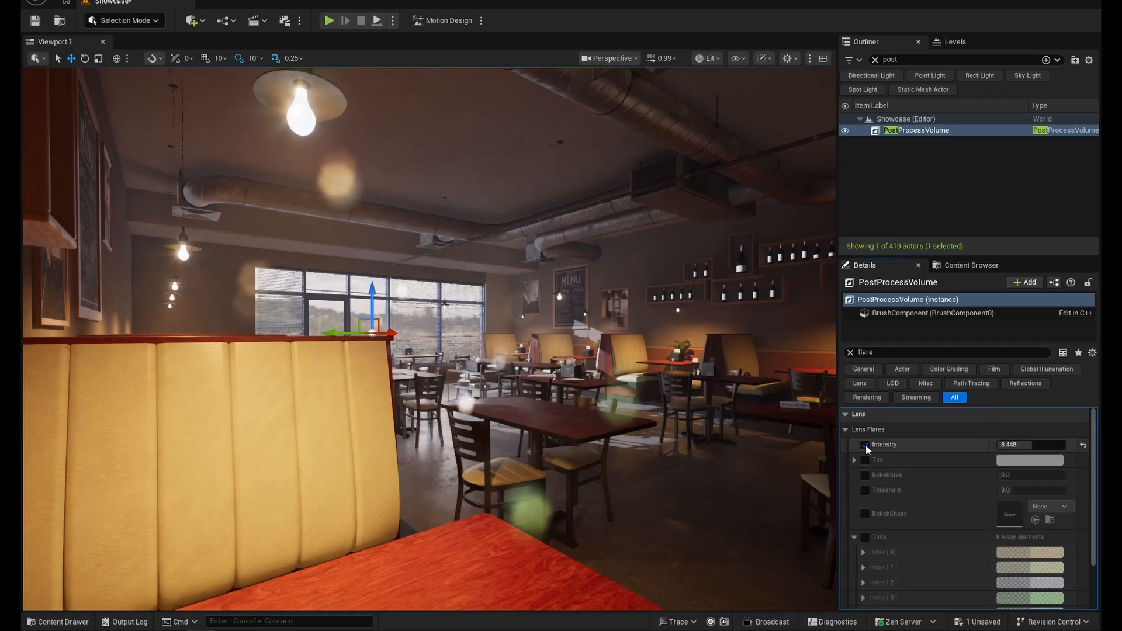
mouse_move(514, 408)
right_mouse_down()
mouse_move(455, 408)
mouse_move(526, 404)
right_mouse_up()
key("s")
key("s")
key("w")
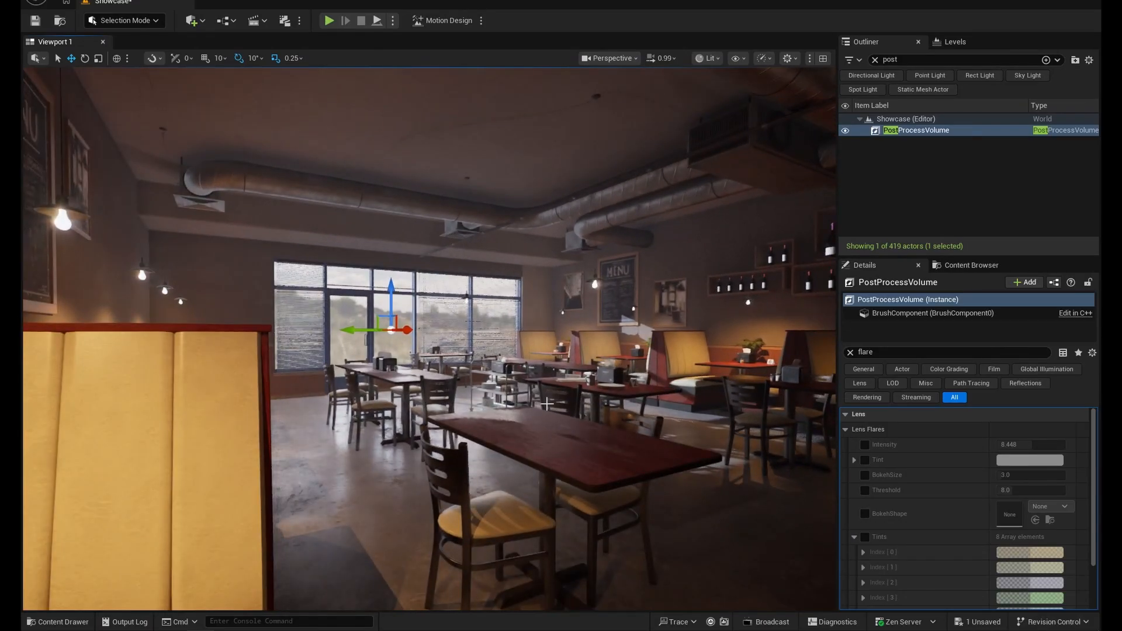
- Filter the properties for "motion b" and toggle the Motion Blur Amount override on and off while moving through the room
left_click_drag(888, 352, 799, 348)
type("motion b")
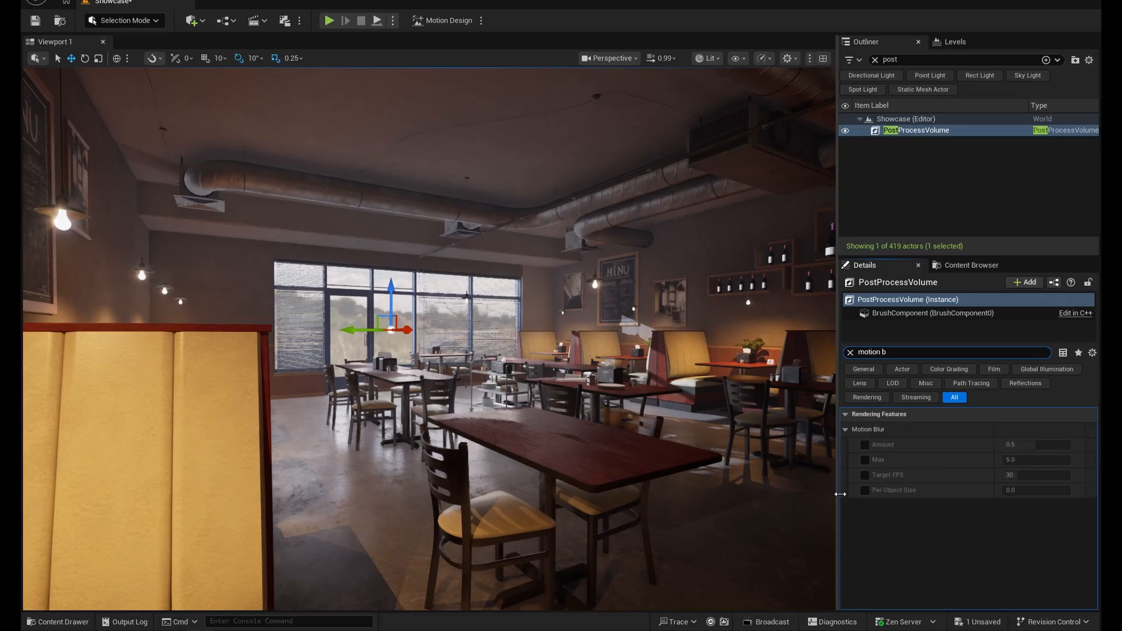
left_click(865, 446)
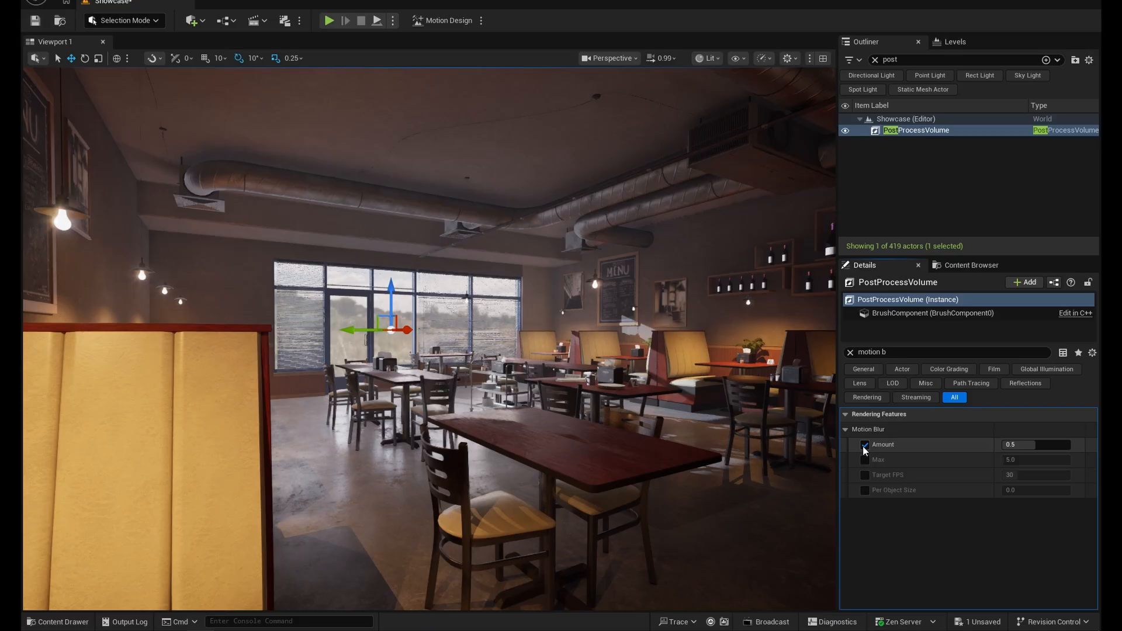
left_click(865, 446)
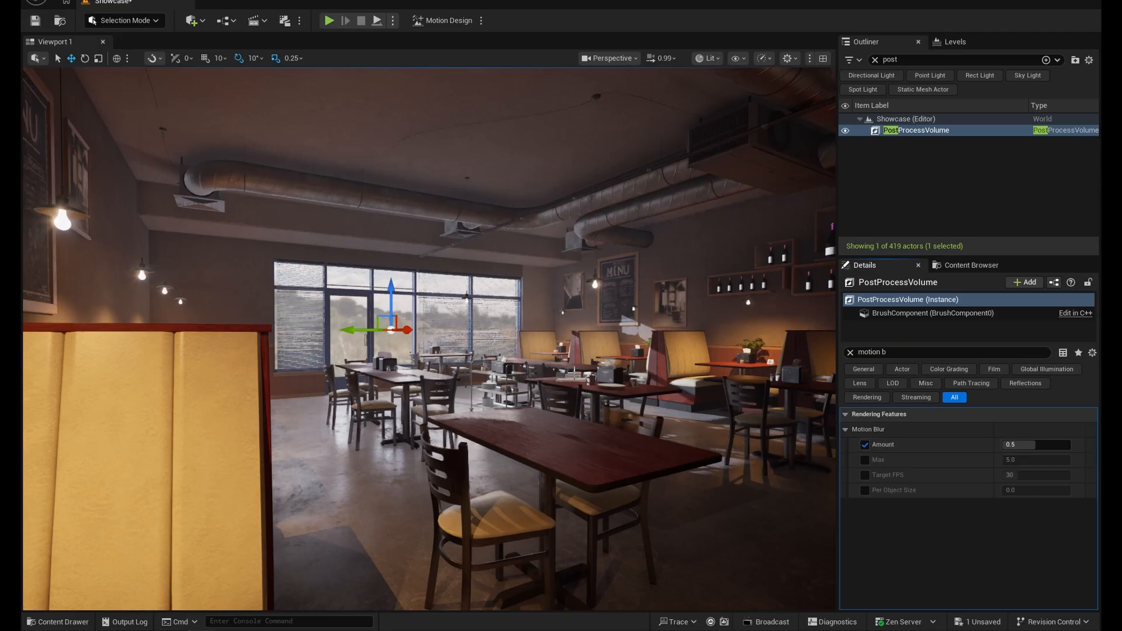
mouse_move(571, 369)
left_mouse_down()
mouse_move(567, 433)
mouse_move(571, 370)
left_mouse_up()
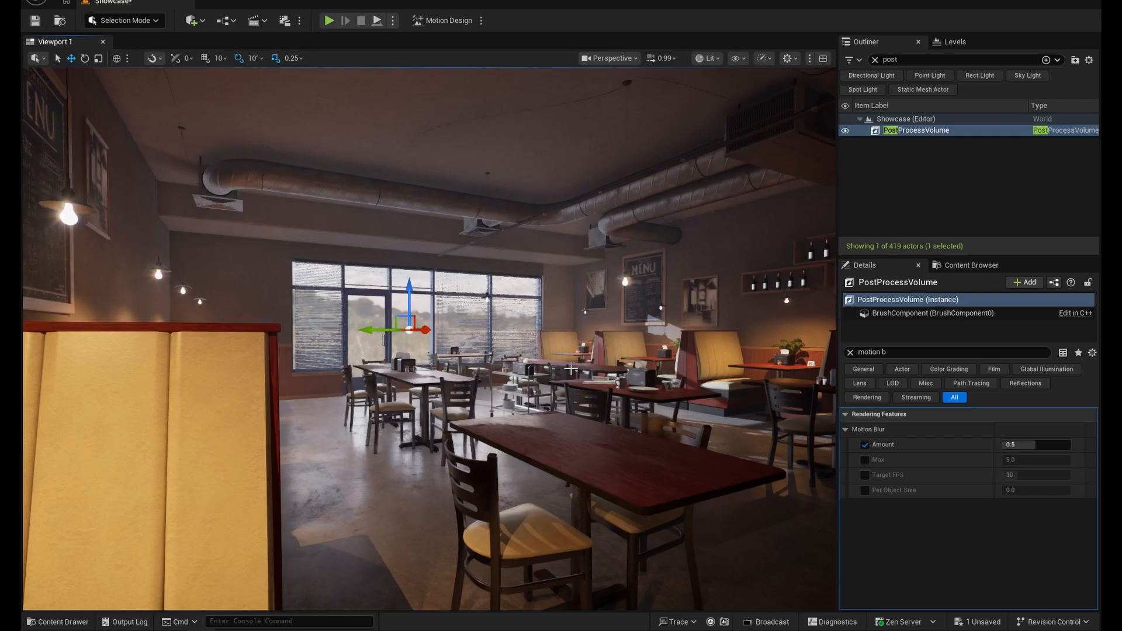
left_click(866, 444)
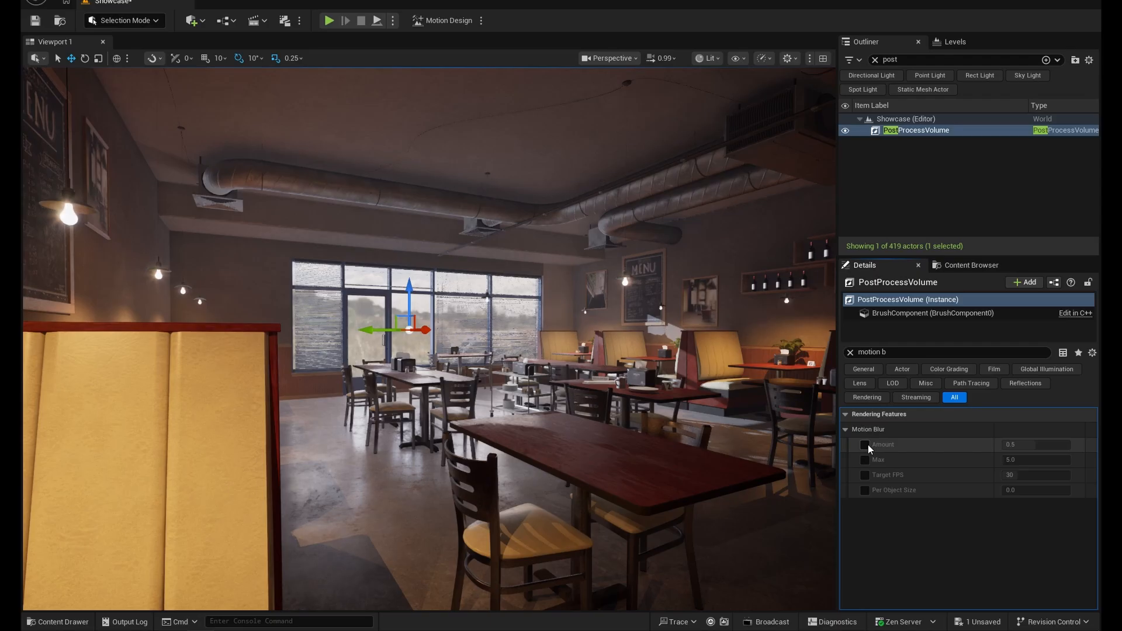
- Try a Motion Blur Amount of 0, reset it to default, disable its override and clear the property filter
left_click(866, 445)
left_click(1044, 445)
type("0")
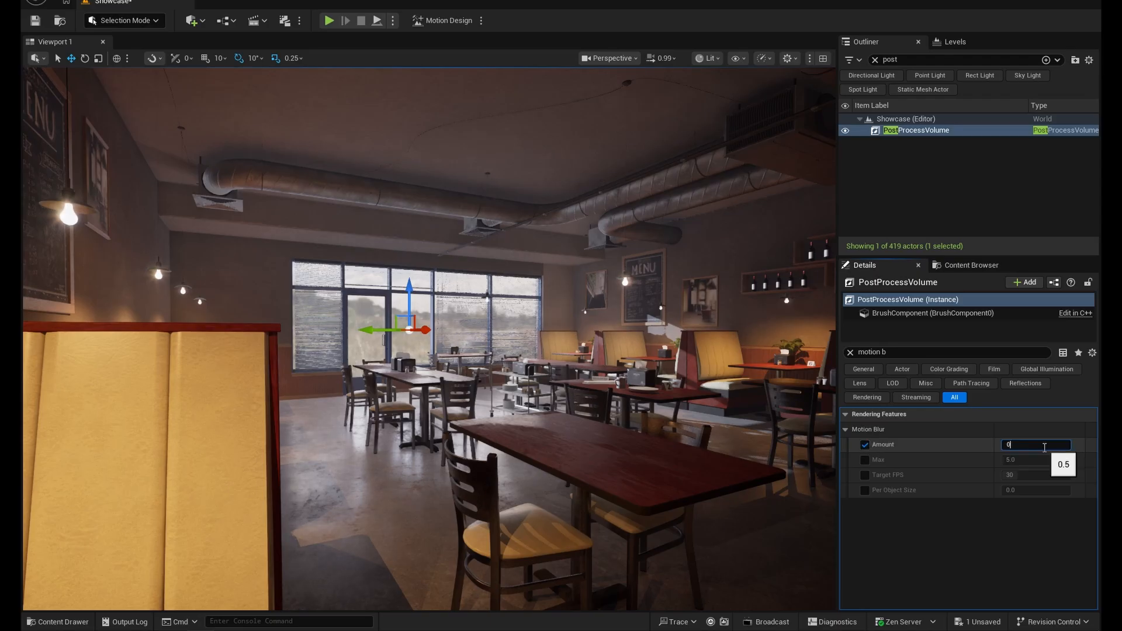
key("Return")
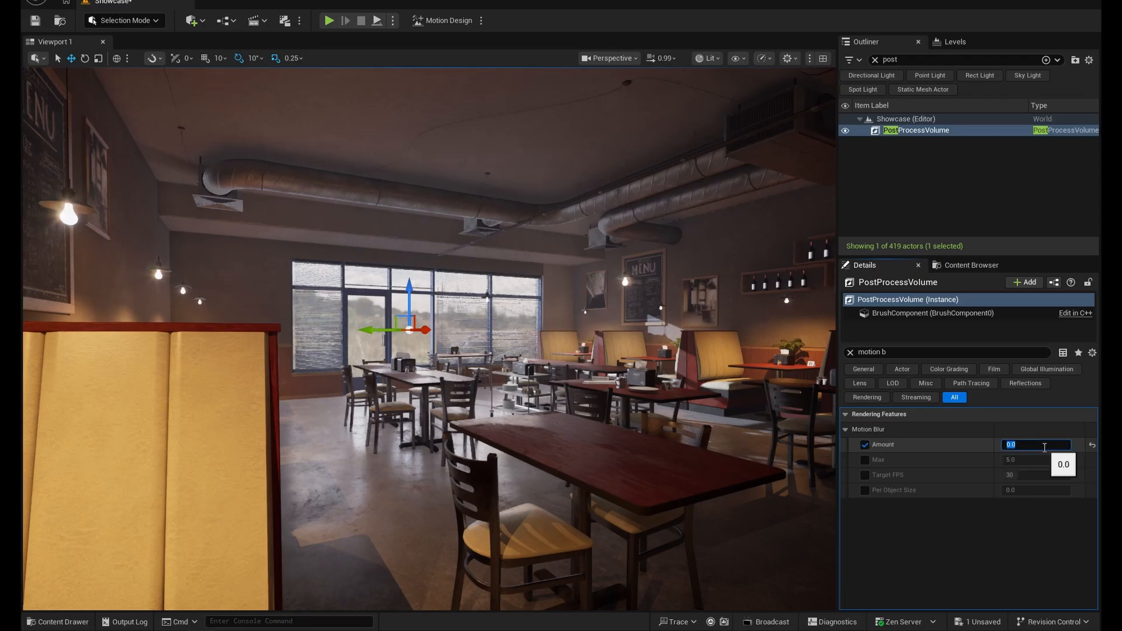
left_click(1092, 445)
left_click(864, 445)
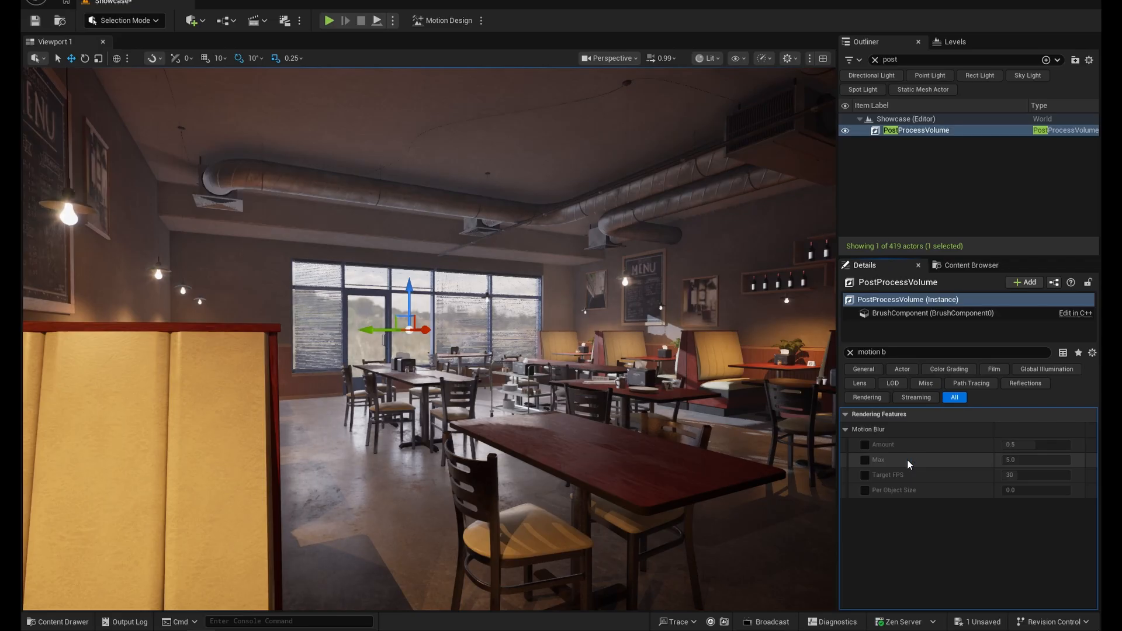
left_click(851, 352)
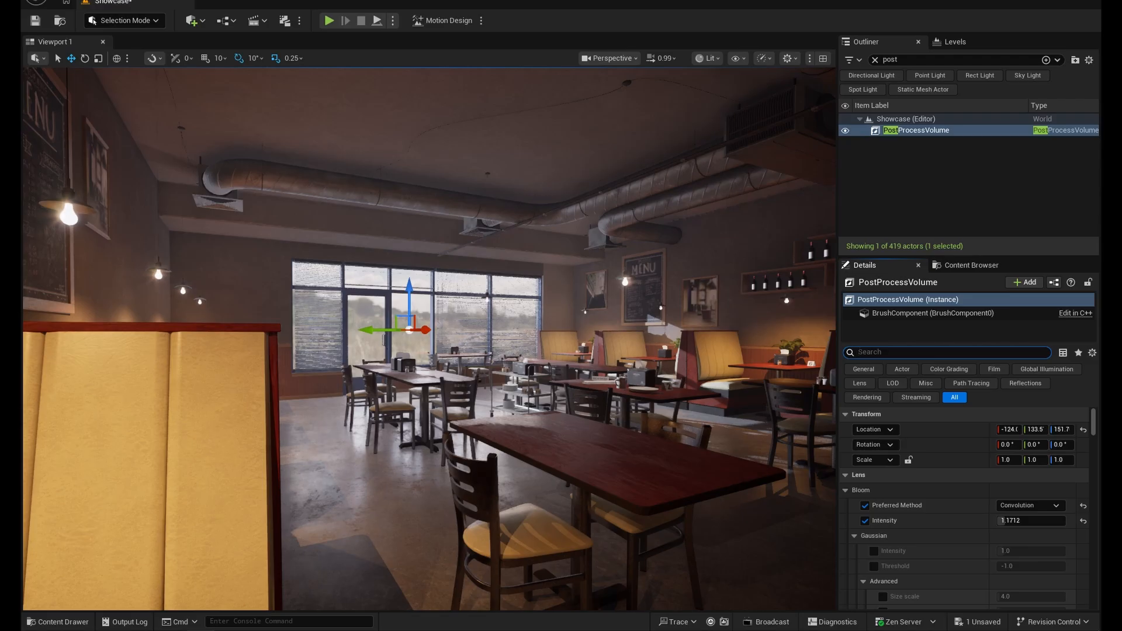
- Open the Project Settings in an enlarged window and search them for "lumen"
left_click(87, 0)
left_click(132, 161)
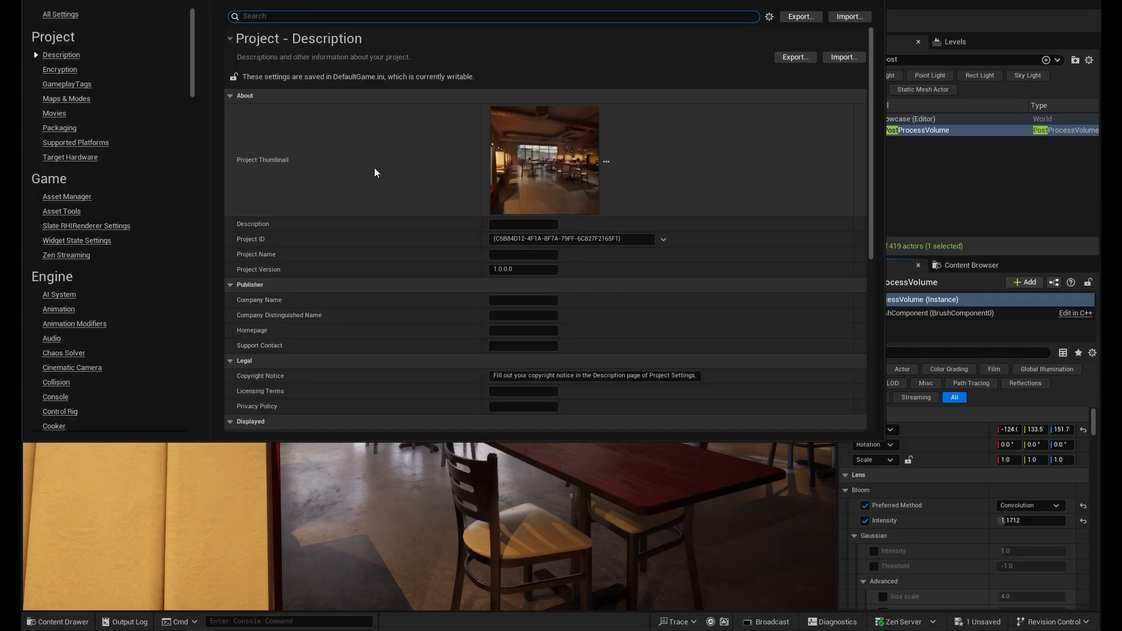
left_click_drag(847, 442, 847, 628)
left_click_drag(886, 282, 1102, 281)
type("lumen")
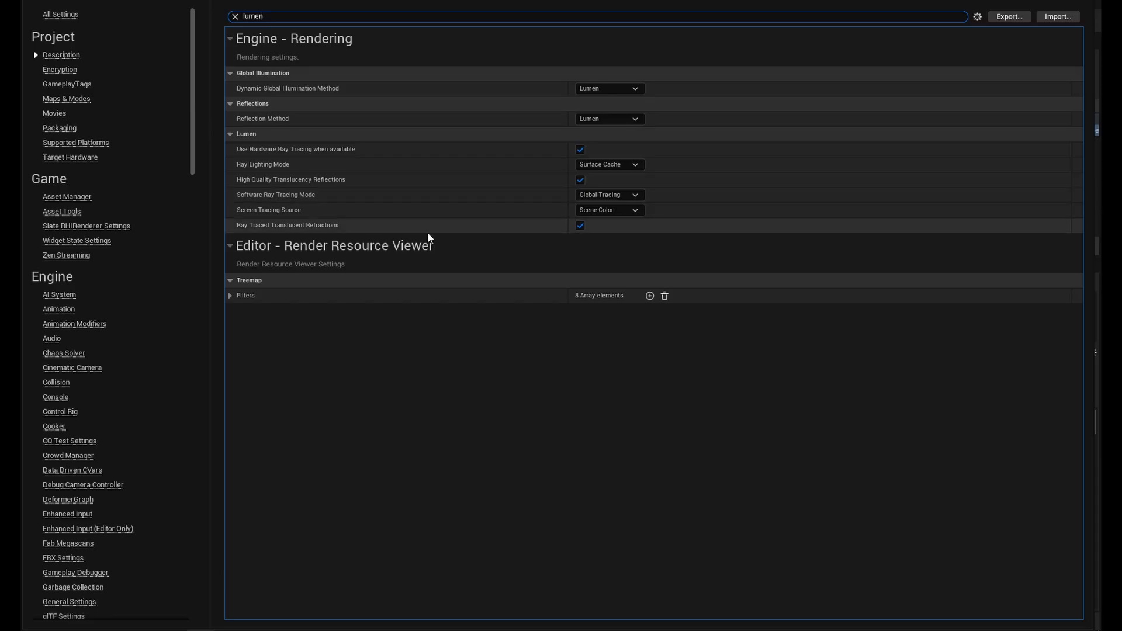
- Examine the Dynamic Global Illumination Method options without changing the method, and close the Project Settings
left_click(628, 89)
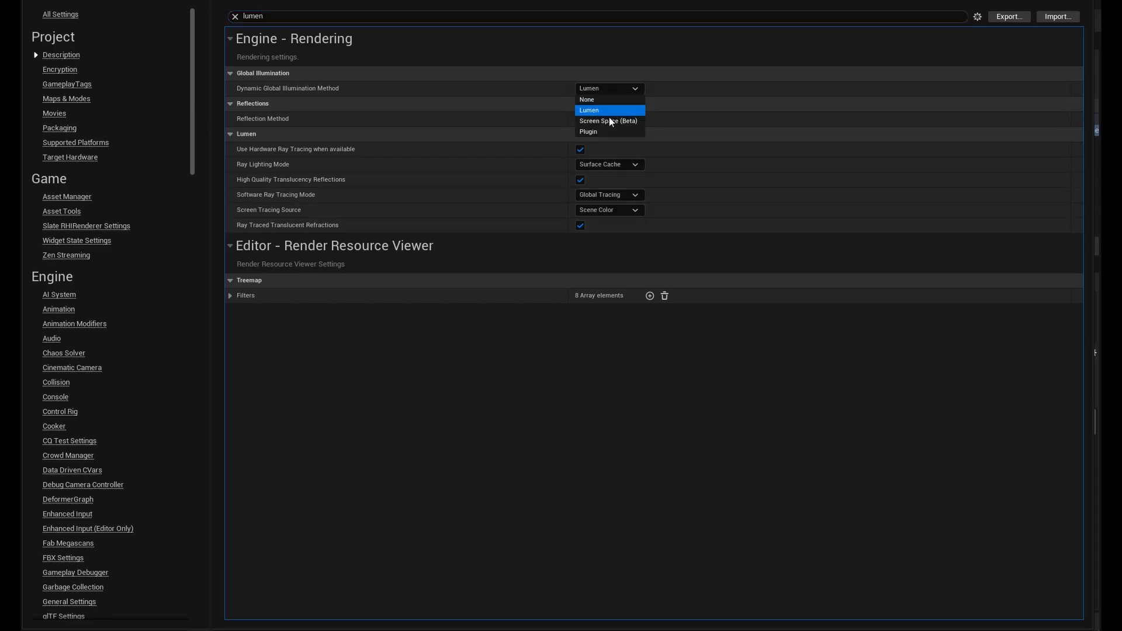
left_click(436, 124)
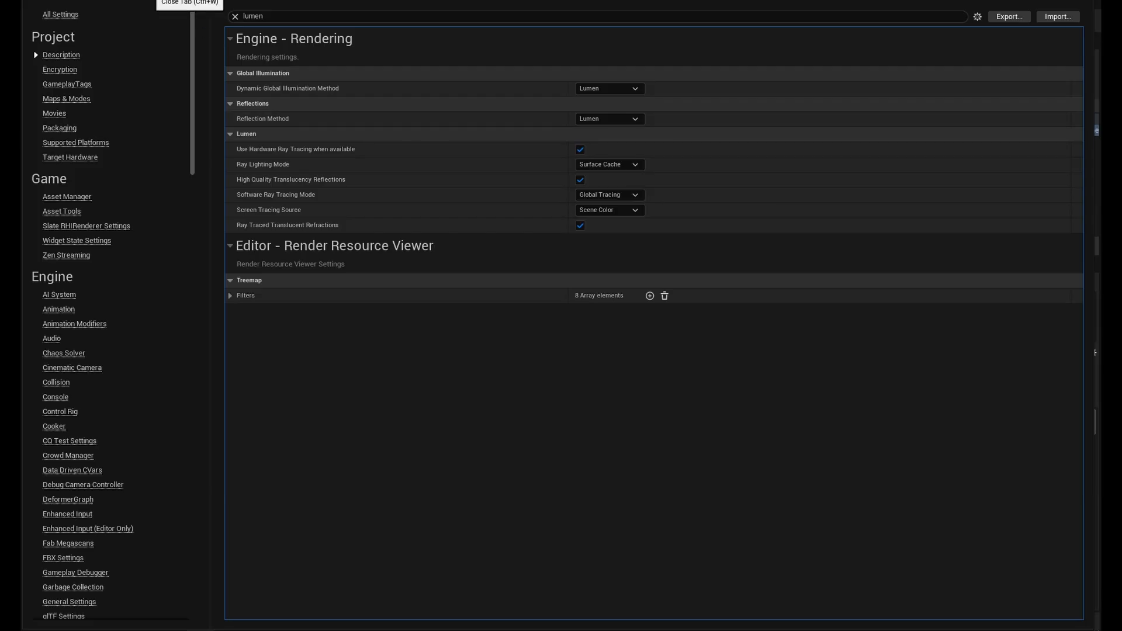
left_click(151, 0)
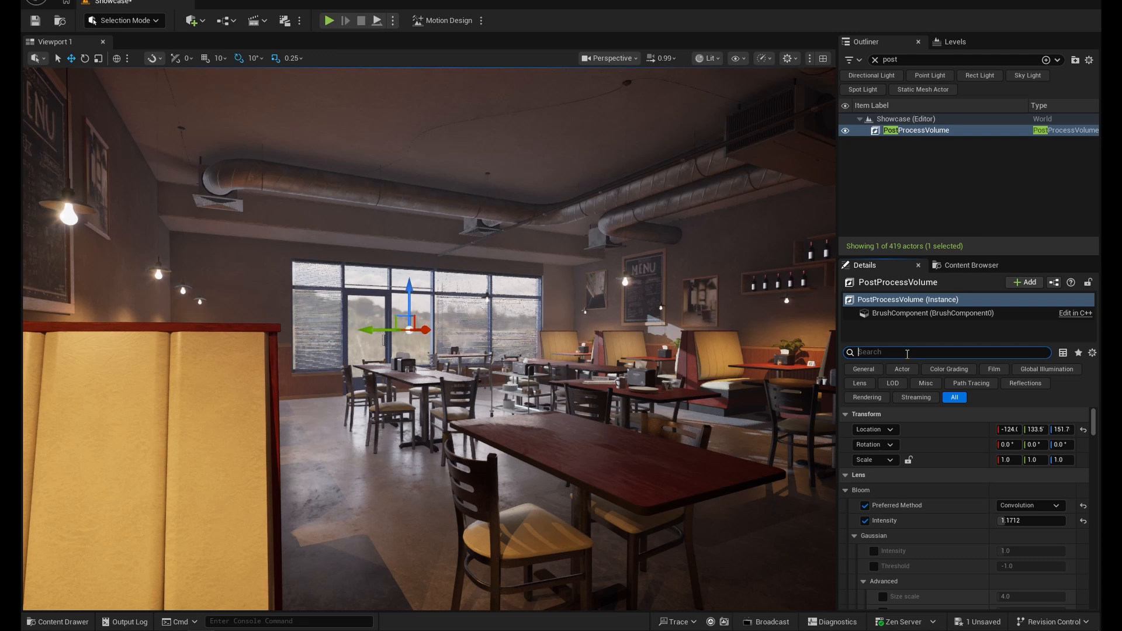
- Filter the Post Process Volume's properties for "lumen", enlarge the property area and enable the Global Illumination Method override
type("lumen")
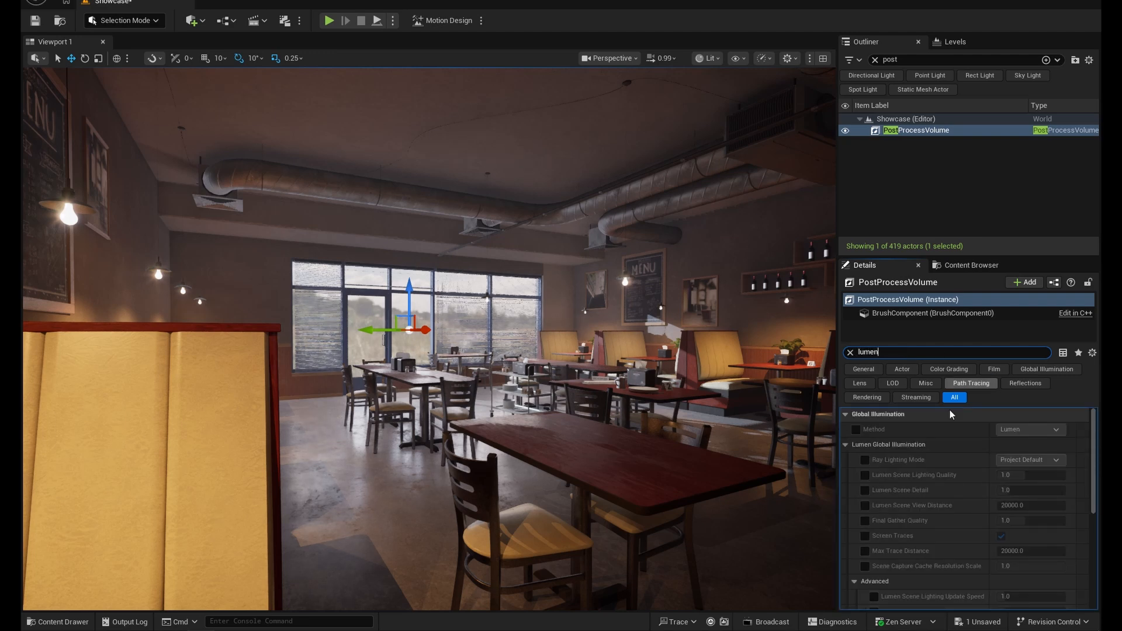
left_click_drag(969, 256, 969, 154)
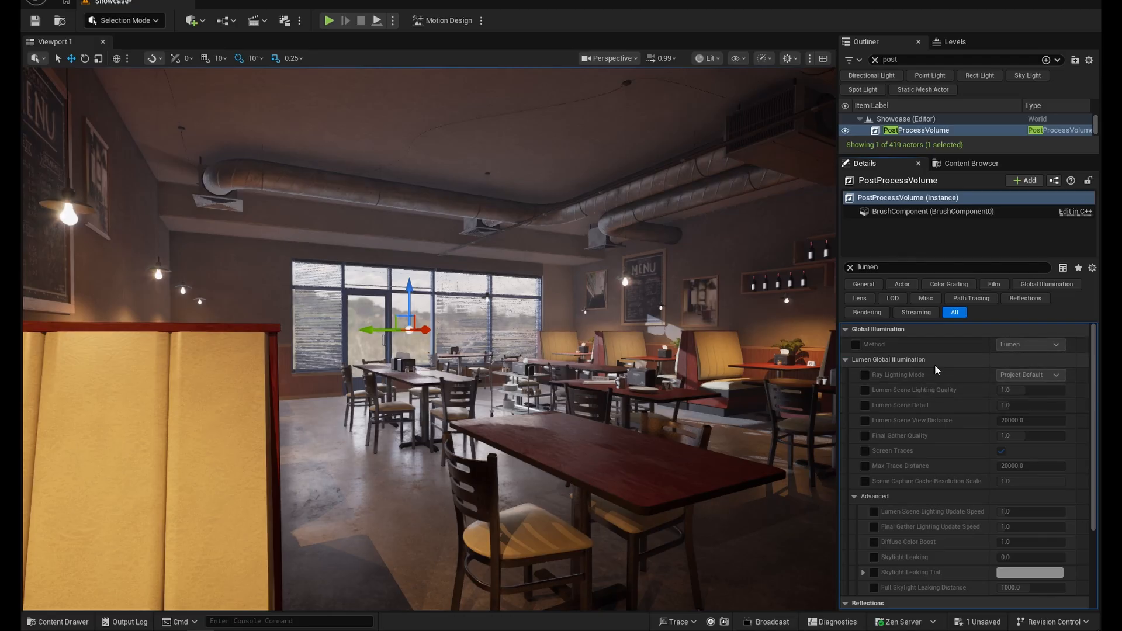
left_click(857, 345)
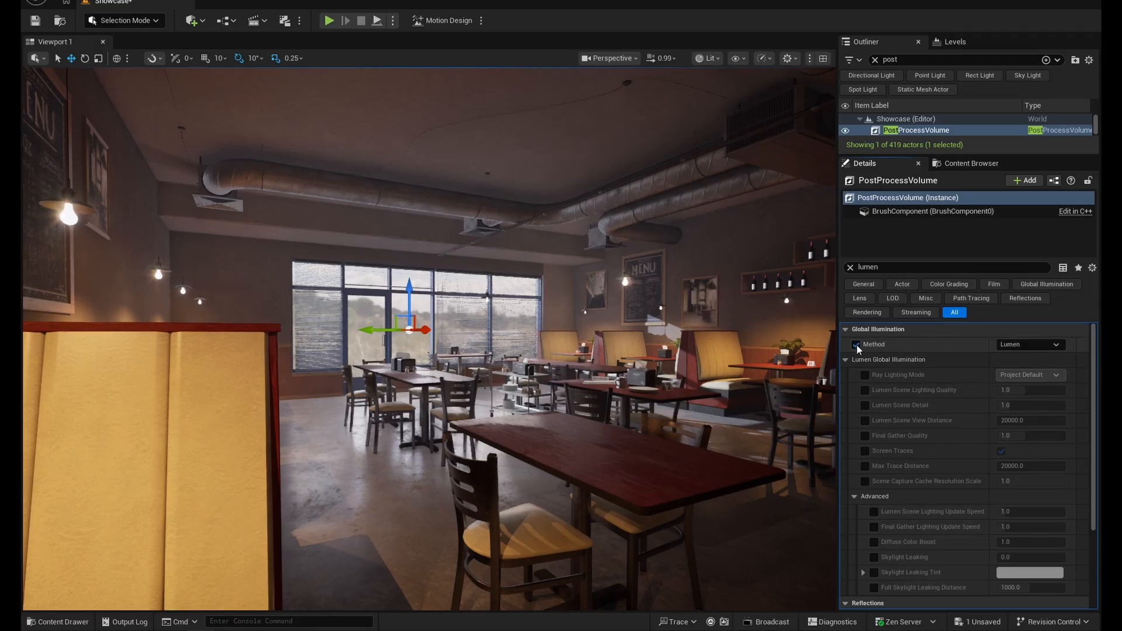
- Try the Plugin global illumination method while moving through the room, and switch the method back to Lumen
left_click(1029, 346)
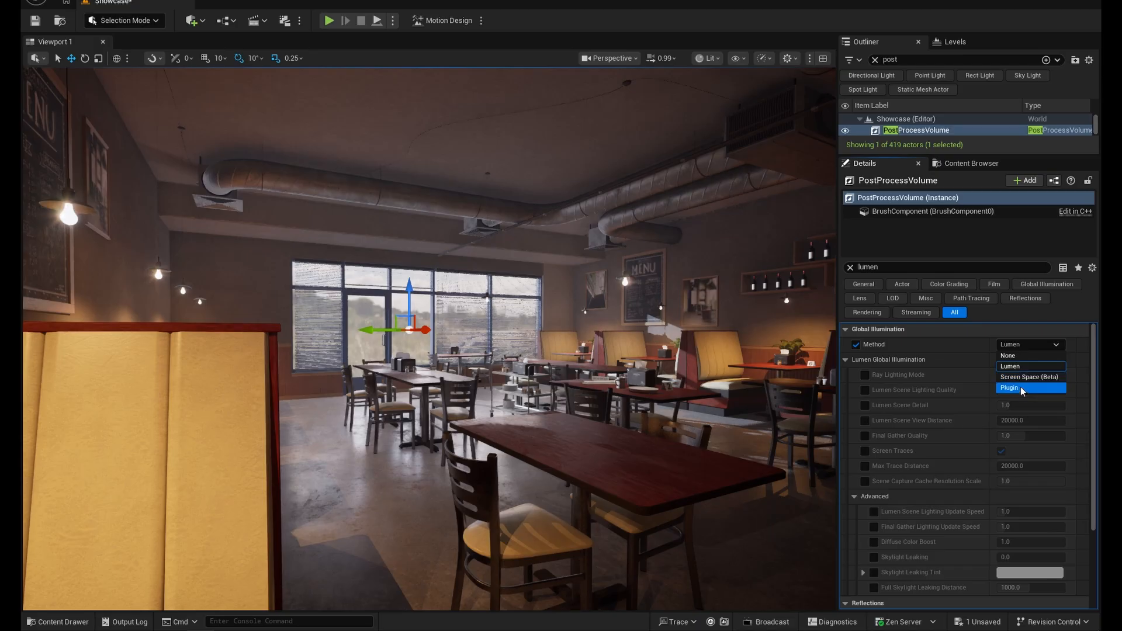
left_click(1020, 388)
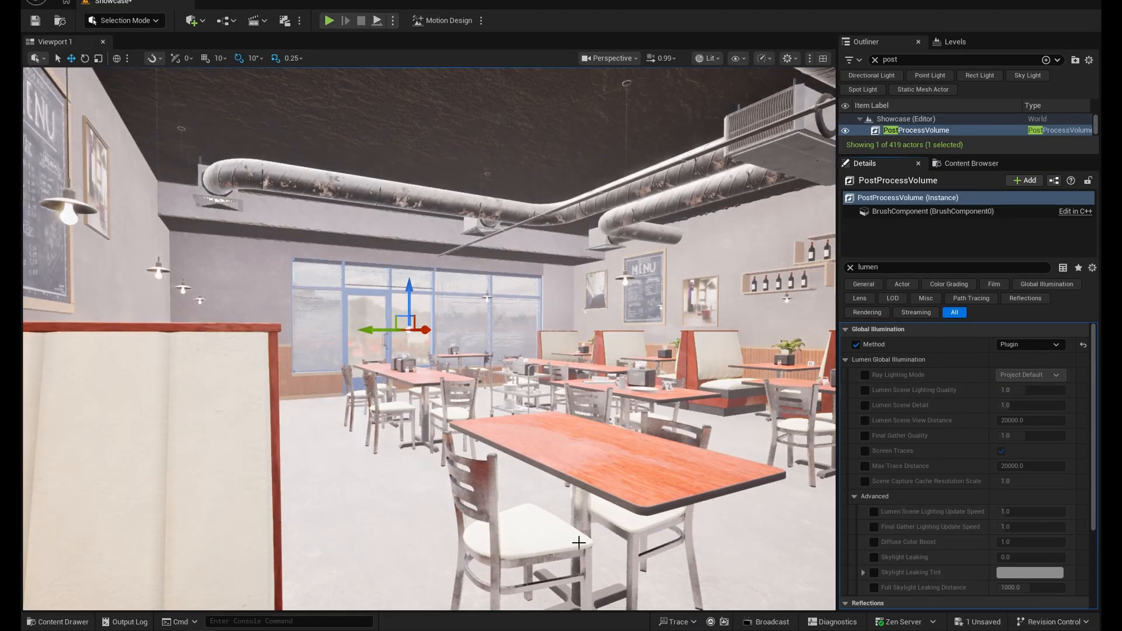
right_click_drag(576, 538, 608, 526)
right_click_drag(561, 497, 512, 423)
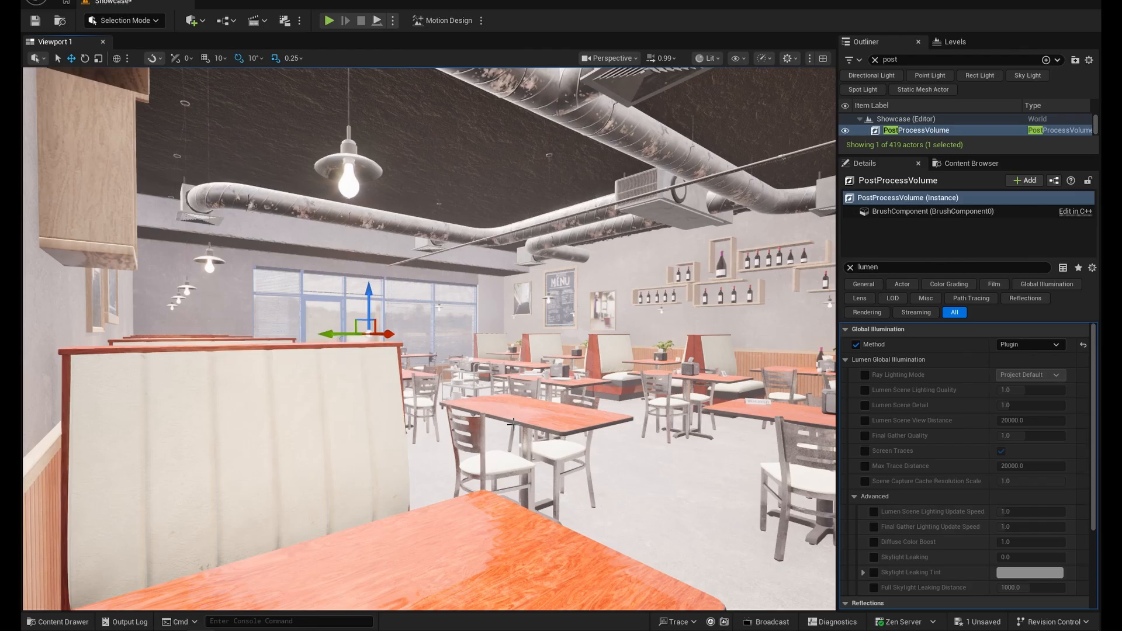
left_click(1030, 344)
left_click(1023, 367)
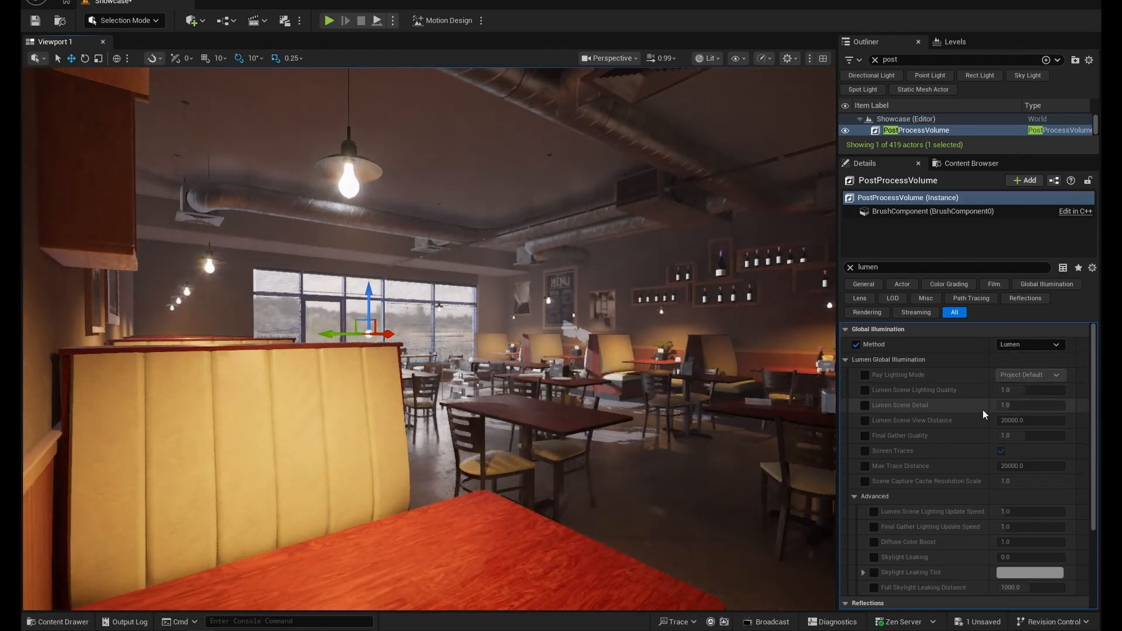
mouse_move(558, 427)
right_mouse_down()
mouse_move(544, 429)
mouse_move(559, 427)
right_mouse_up()
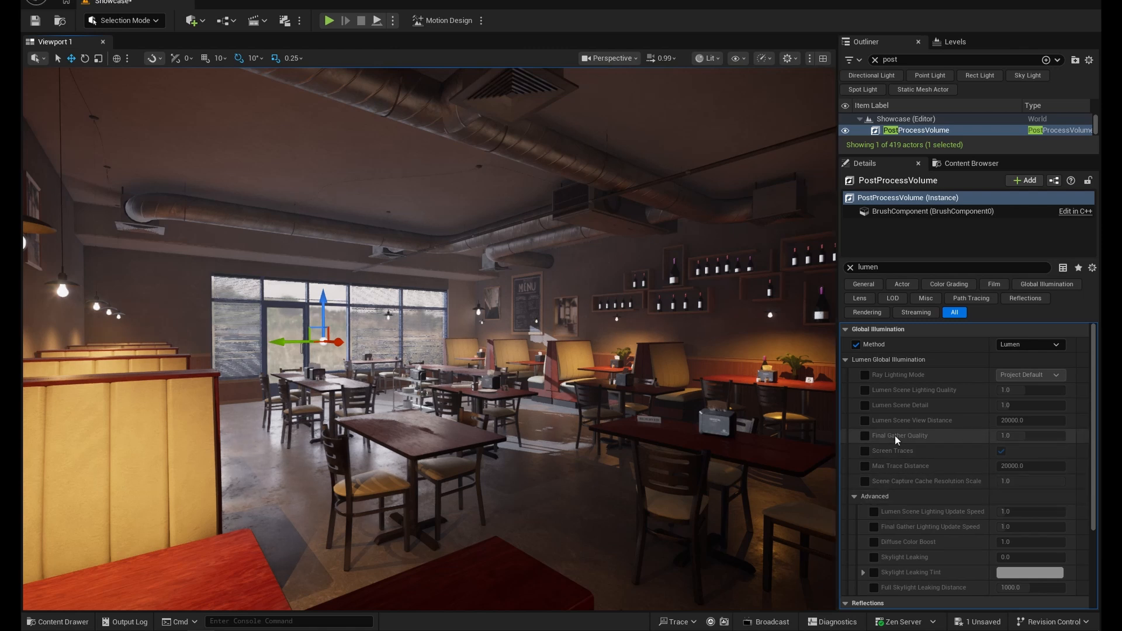
- Enable the Final Gather Quality override for Lumen Global Illumination and set it to 1.5
scroll(902, 454, "down", 2)
scroll(898, 457, "up", 2)
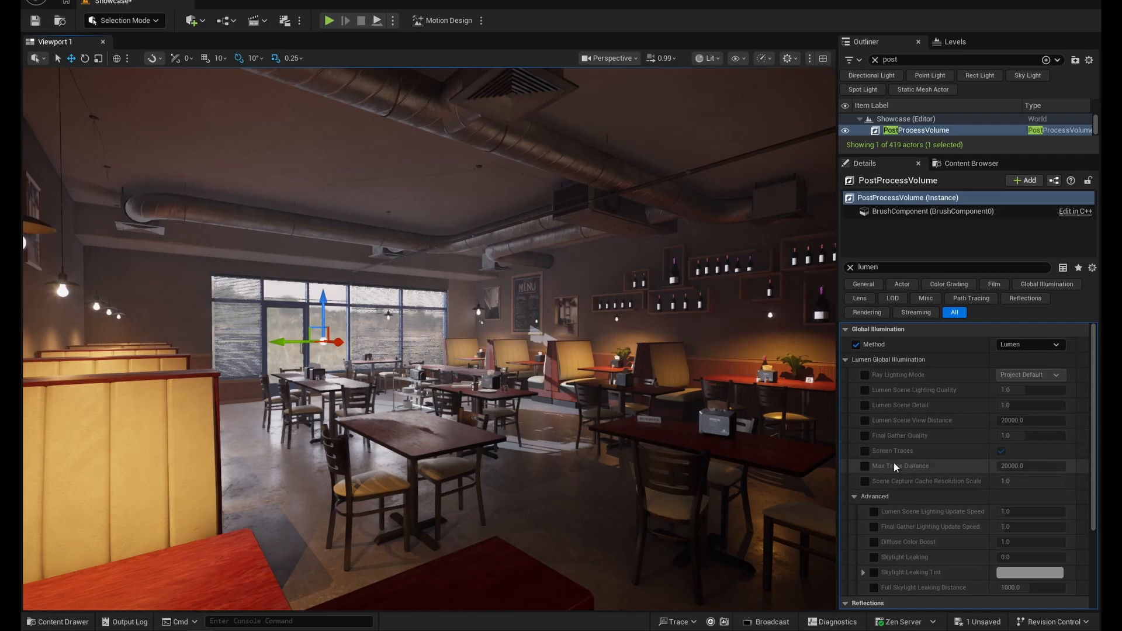
left_click(864, 436)
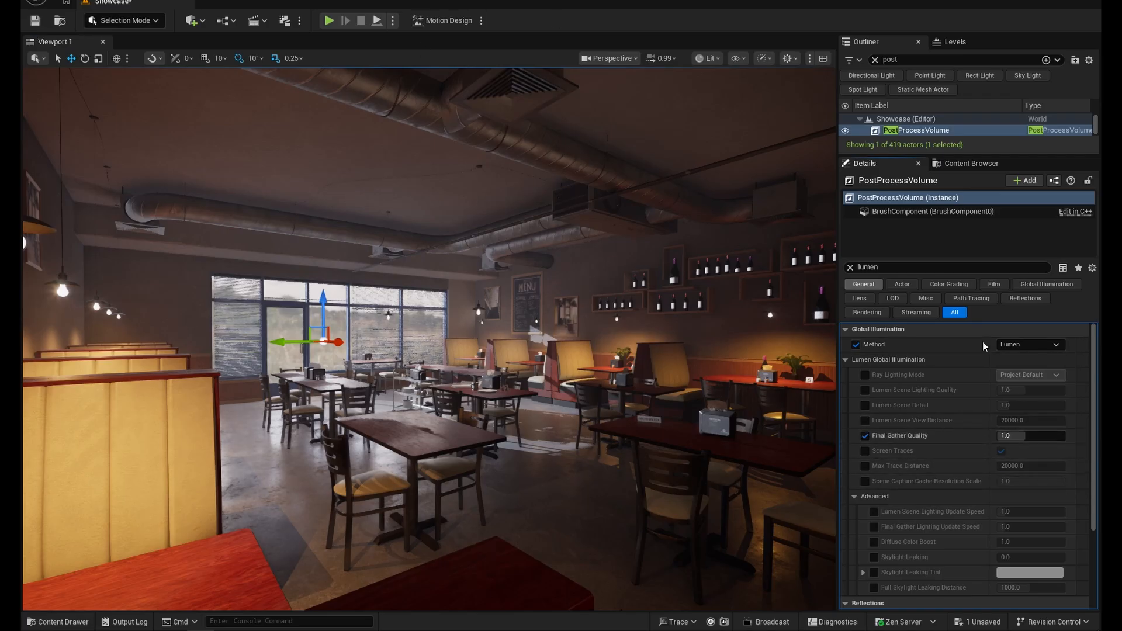
left_click(1033, 435)
type("1.5")
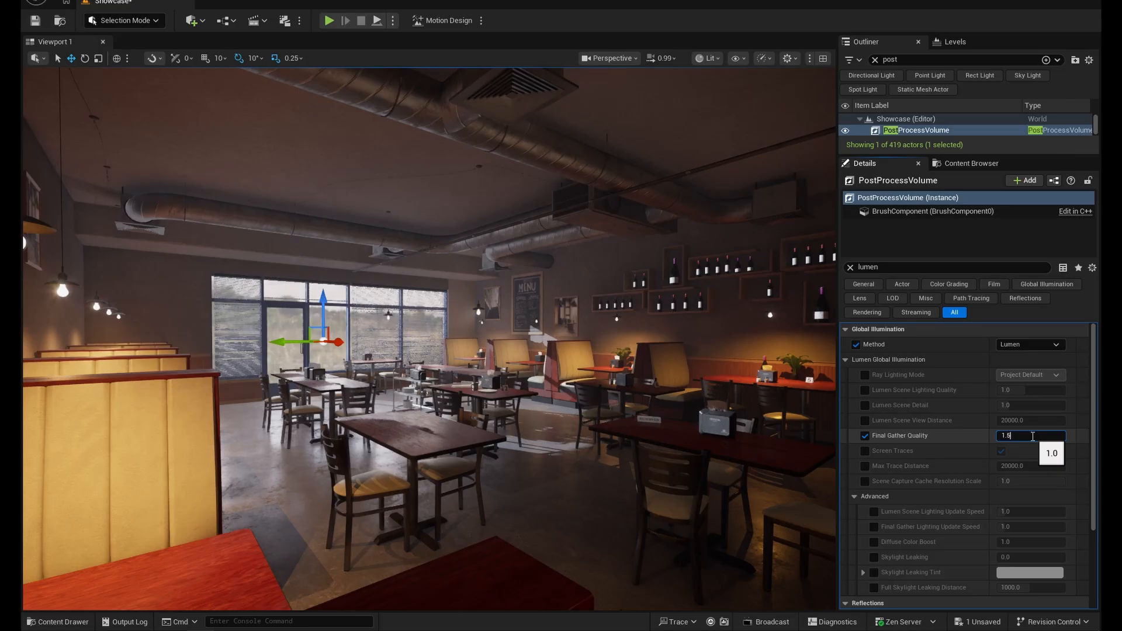
key("Return")
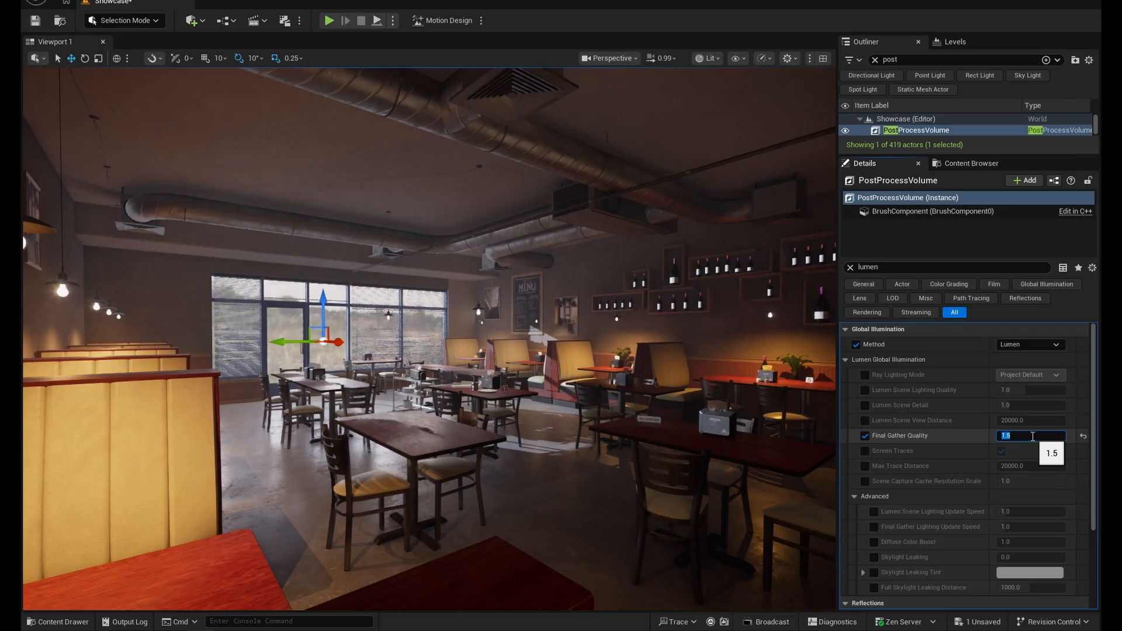
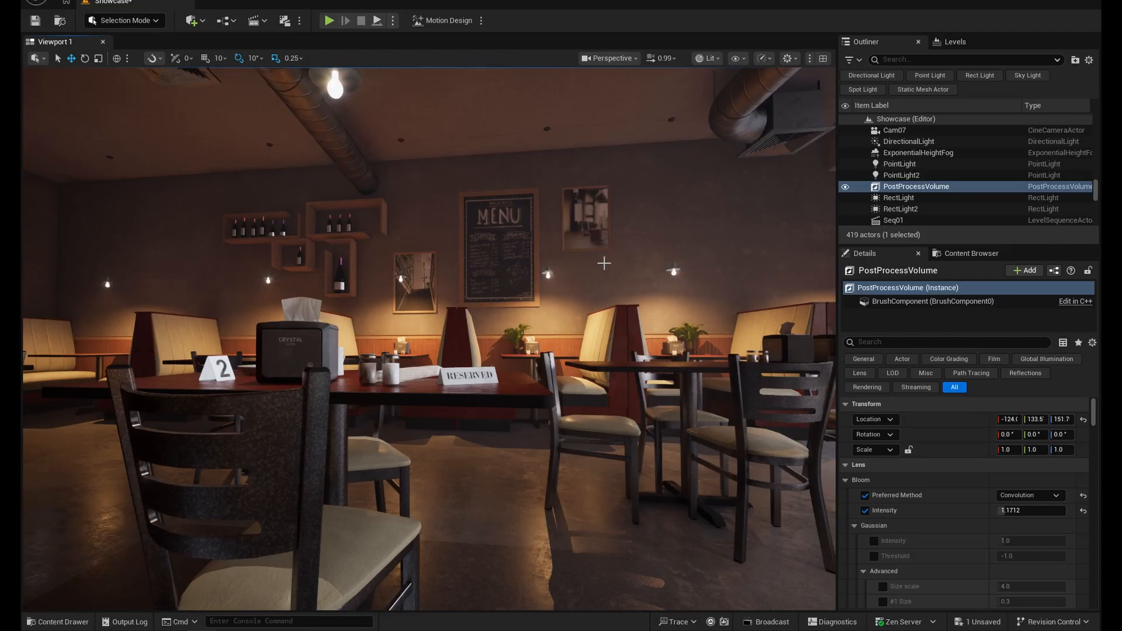
- Filter the Post Process Volume's properties for "exposure" and review its Exposure Compensation and Min and Max EV100 settings
left_click(919, 188)
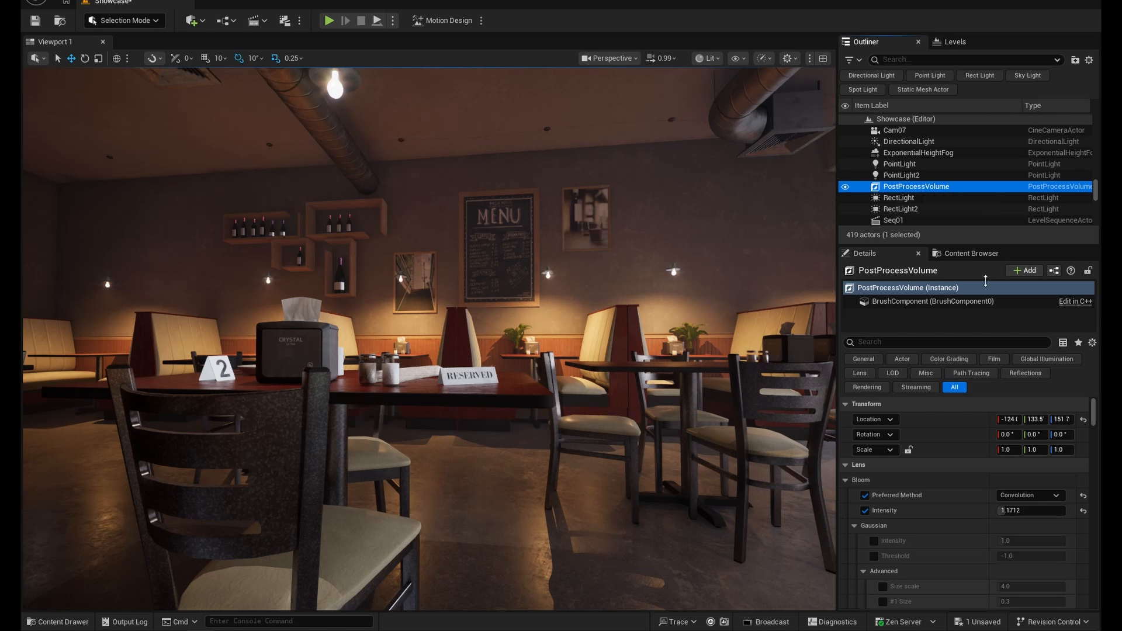
left_click(885, 344)
type("exposure")
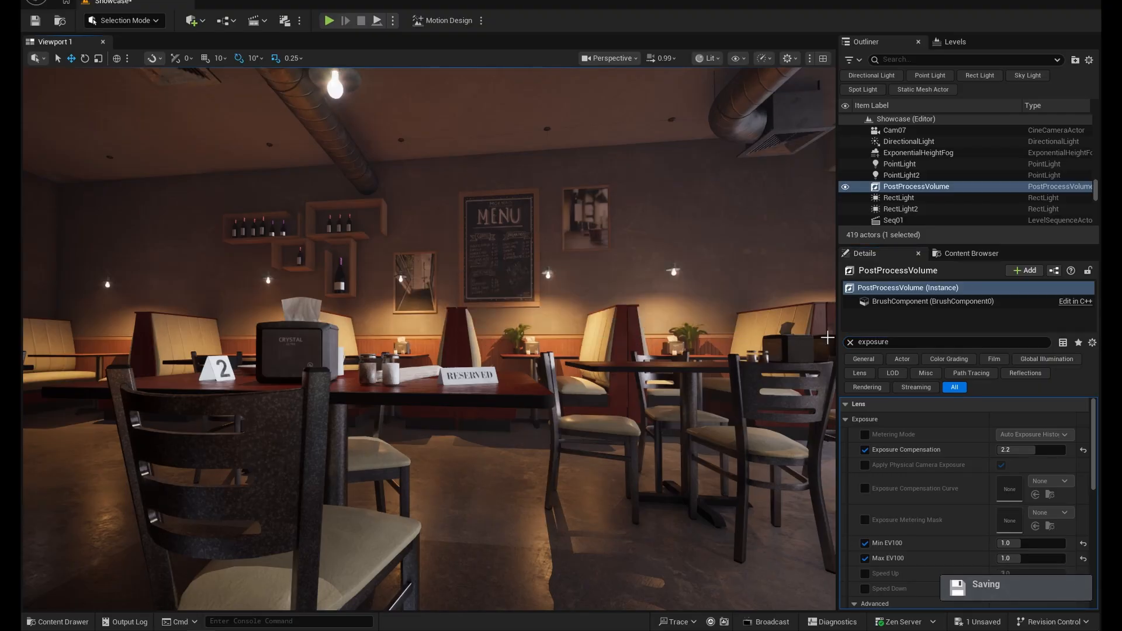
scroll(911, 521, "down", 3)
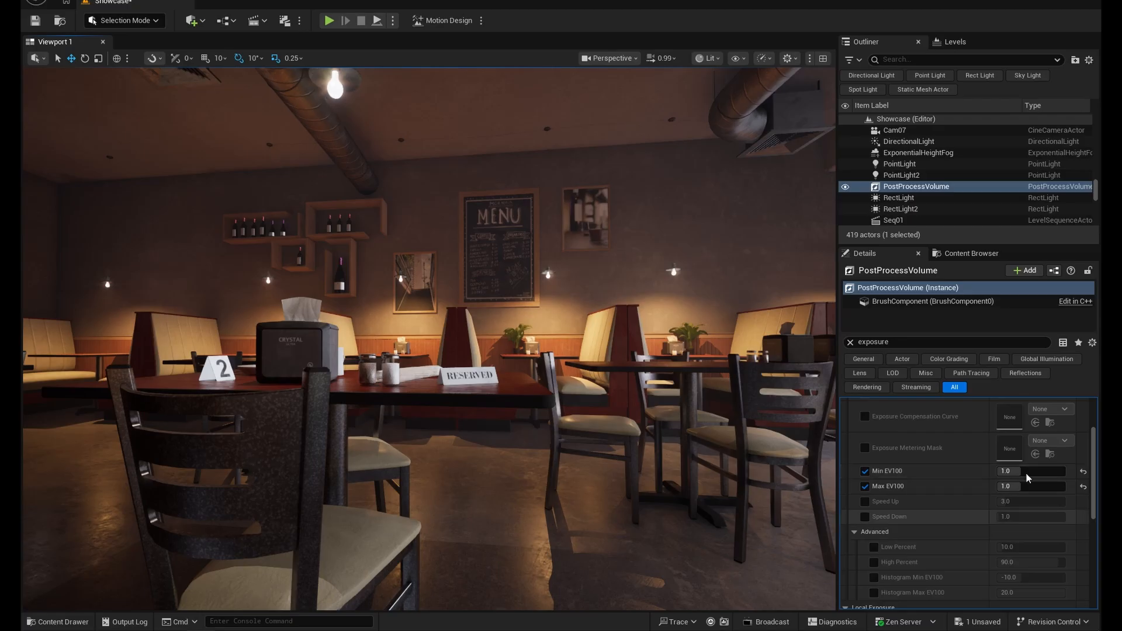
scroll(973, 527, "up", 3)
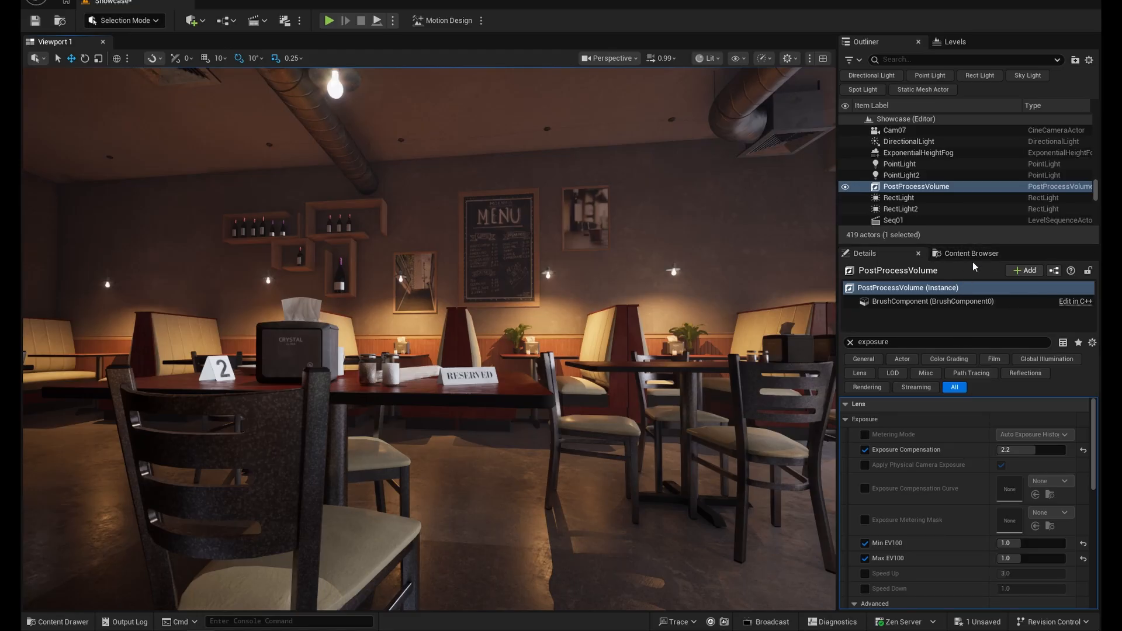
- Enlarge the details area, filter the Post Process Volume's properties for "global" and collapse the Global Illumination category
left_click_drag(970, 244, 970, 193)
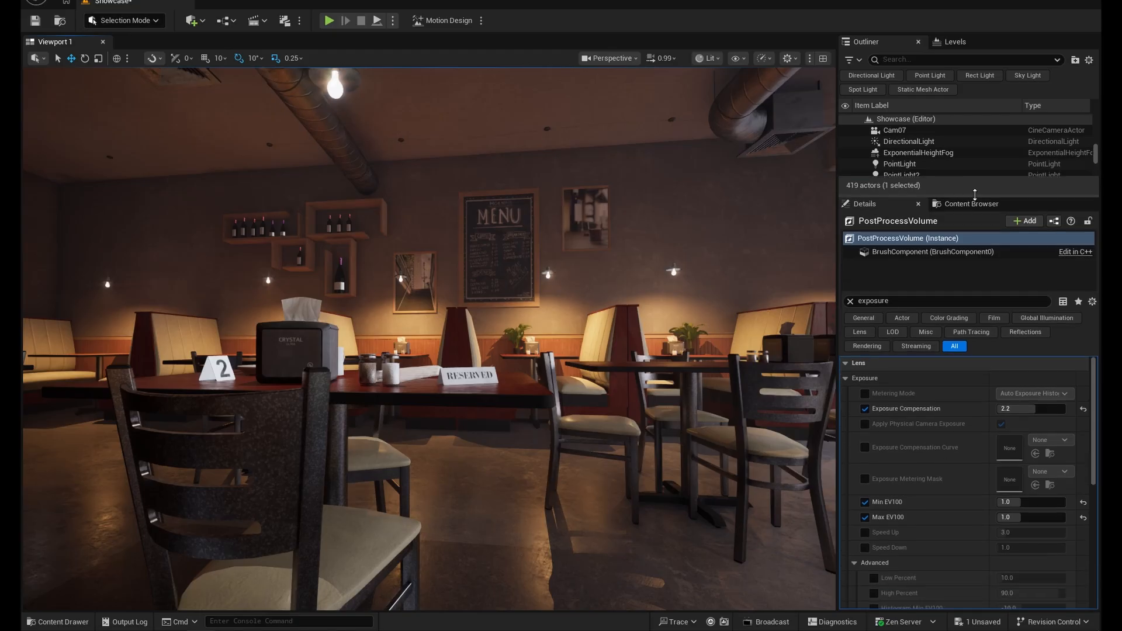
left_click_drag(894, 300, 819, 292)
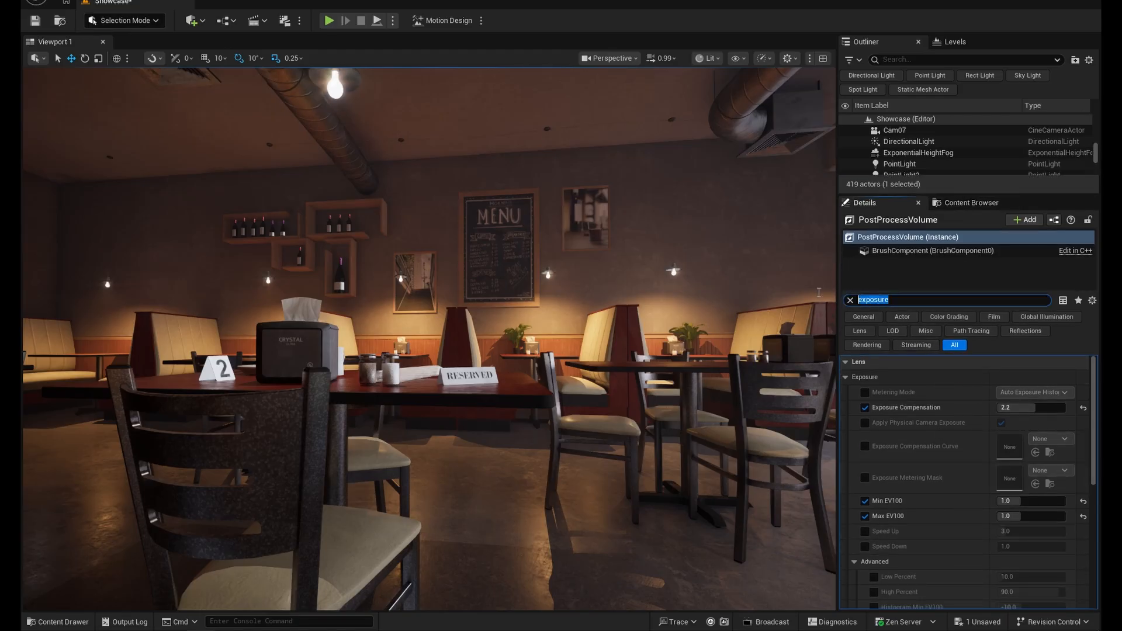
type("global")
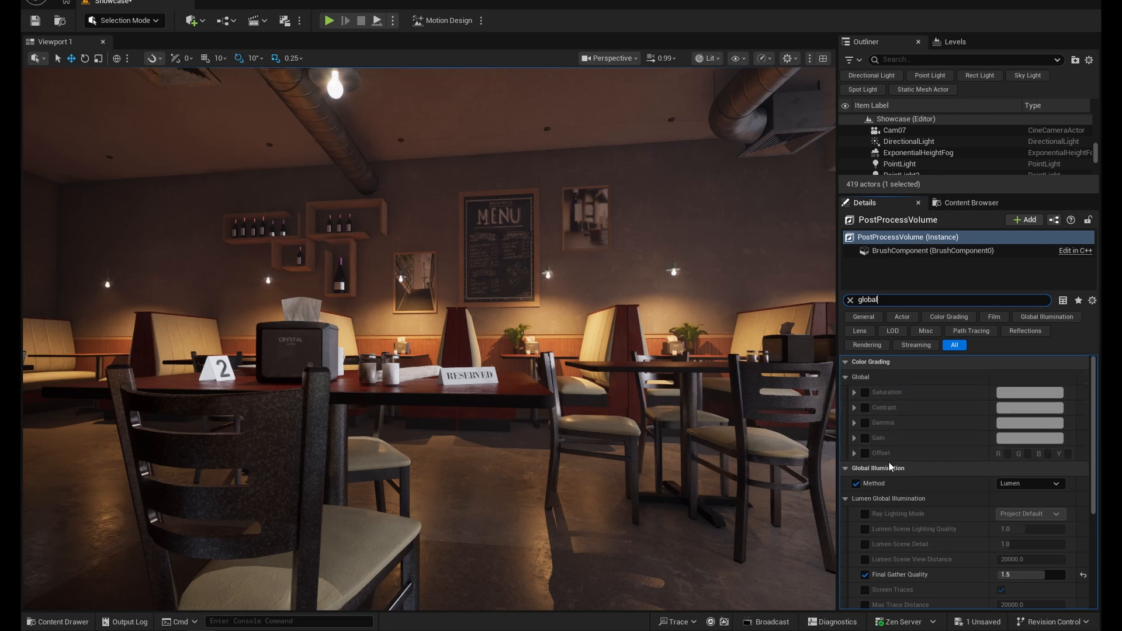
left_click(846, 469)
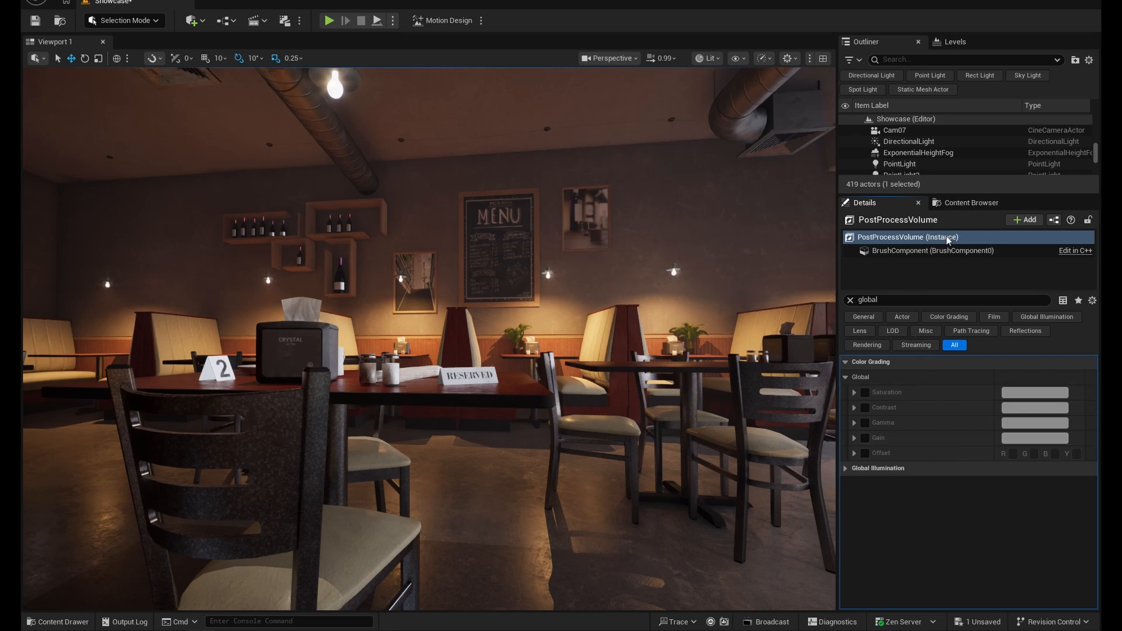
- Look up the Post Process Volume's "bloom" and "depth" properties while viewing the reserved table up close
left_click(895, 300)
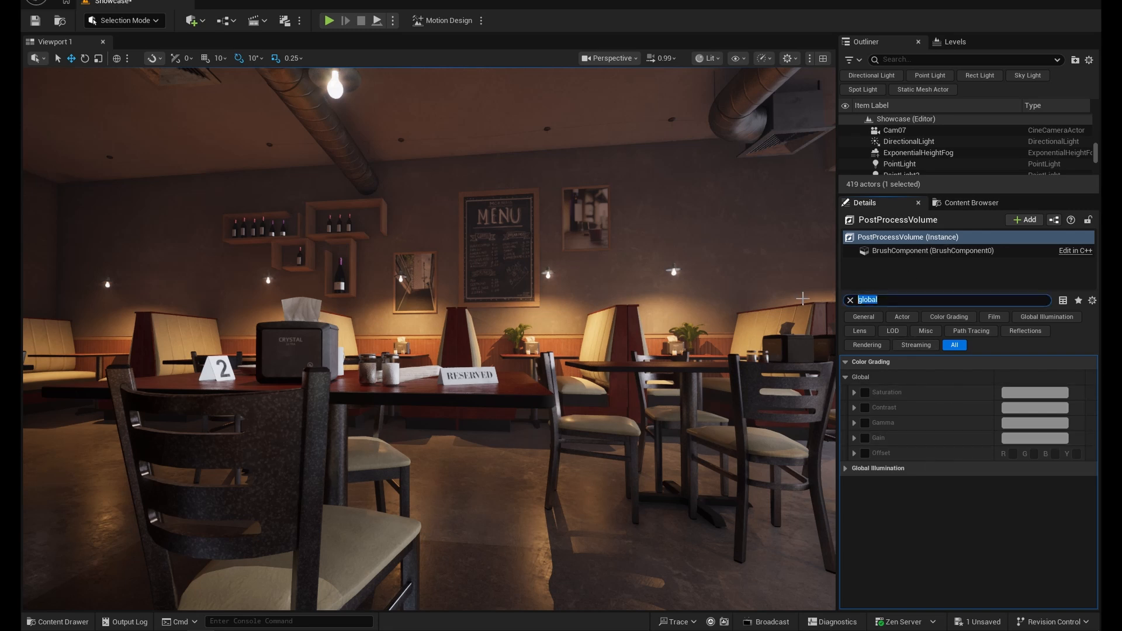
type("bloom")
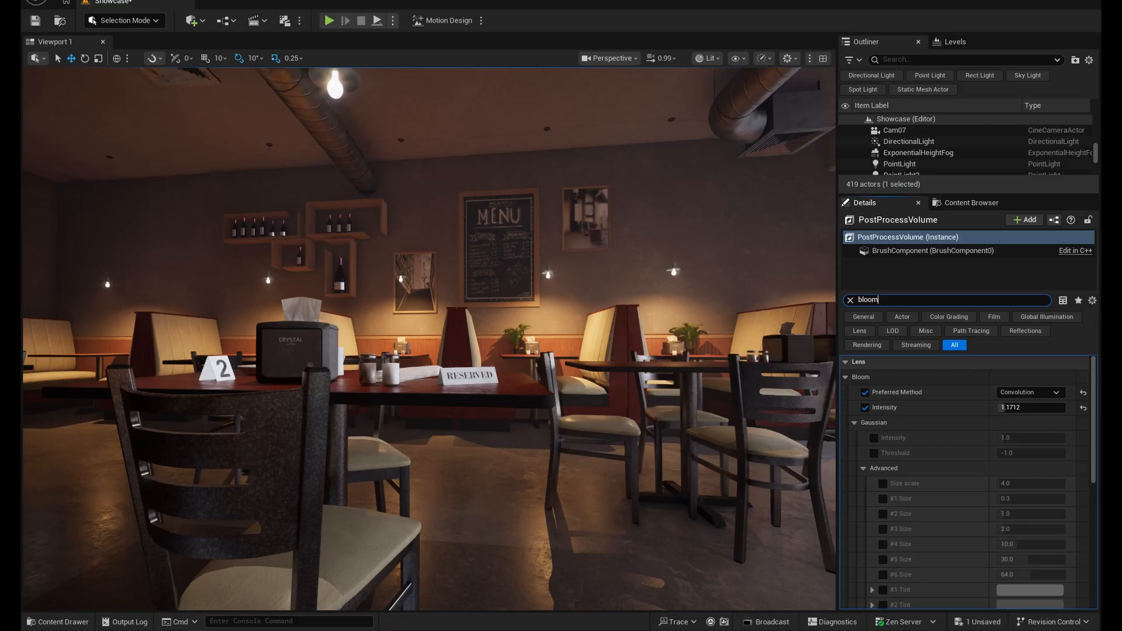
key("ctrl+a")
type("depth")
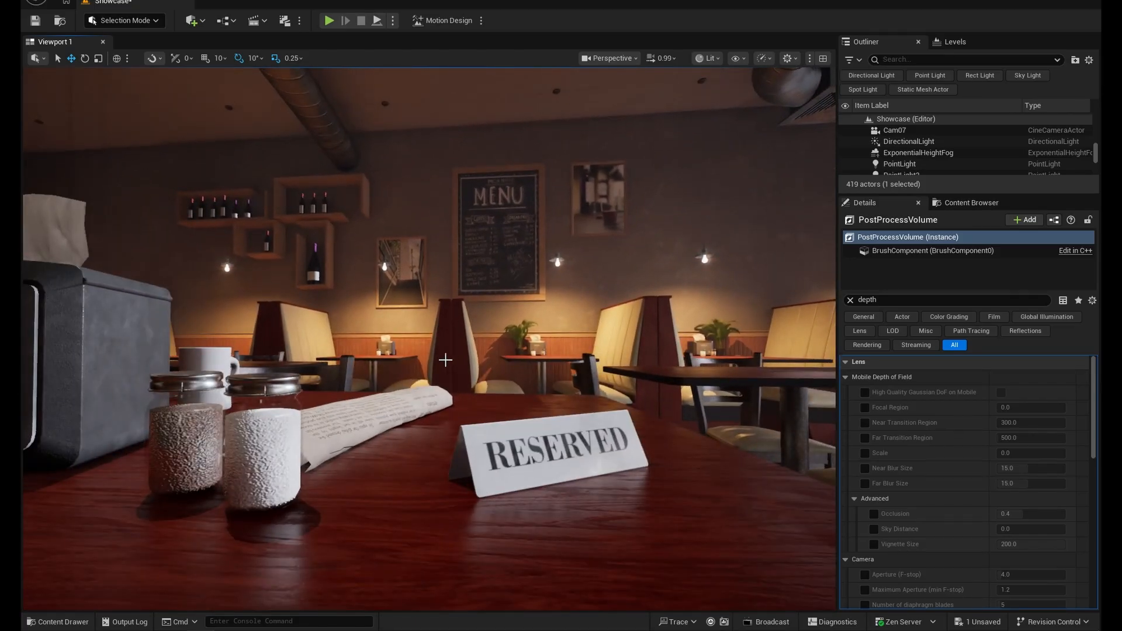
key("s")
right_click_drag(446, 360, 467, 360)
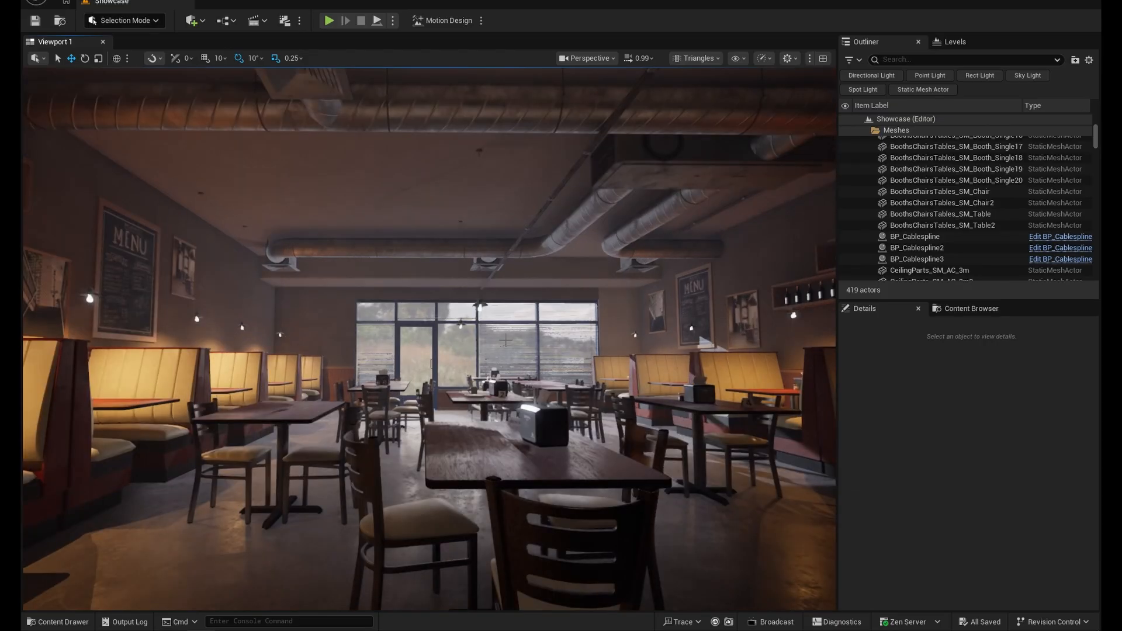
- Turn off Game View to show the scene's actor icons and select Cam01 to preview its shot
key("g")
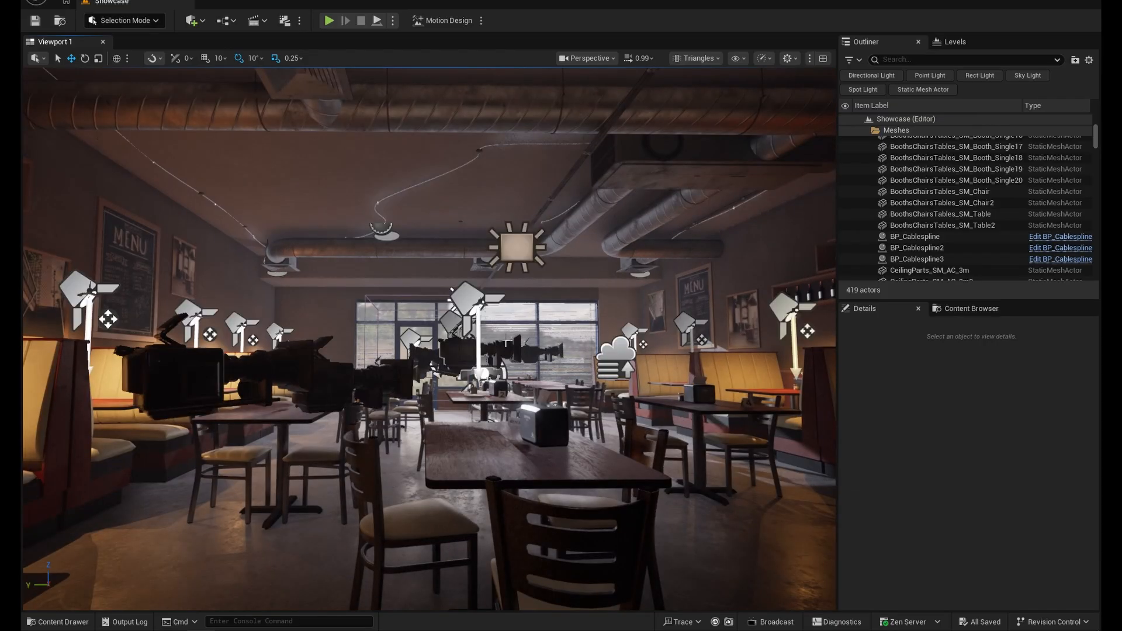
right_click_drag(575, 318, 602, 380)
key("s")
mouse_move(323, 310)
right_mouse_down()
mouse_move(333, 311)
mouse_move(322, 310)
right_mouse_up()
left_click(334, 286)
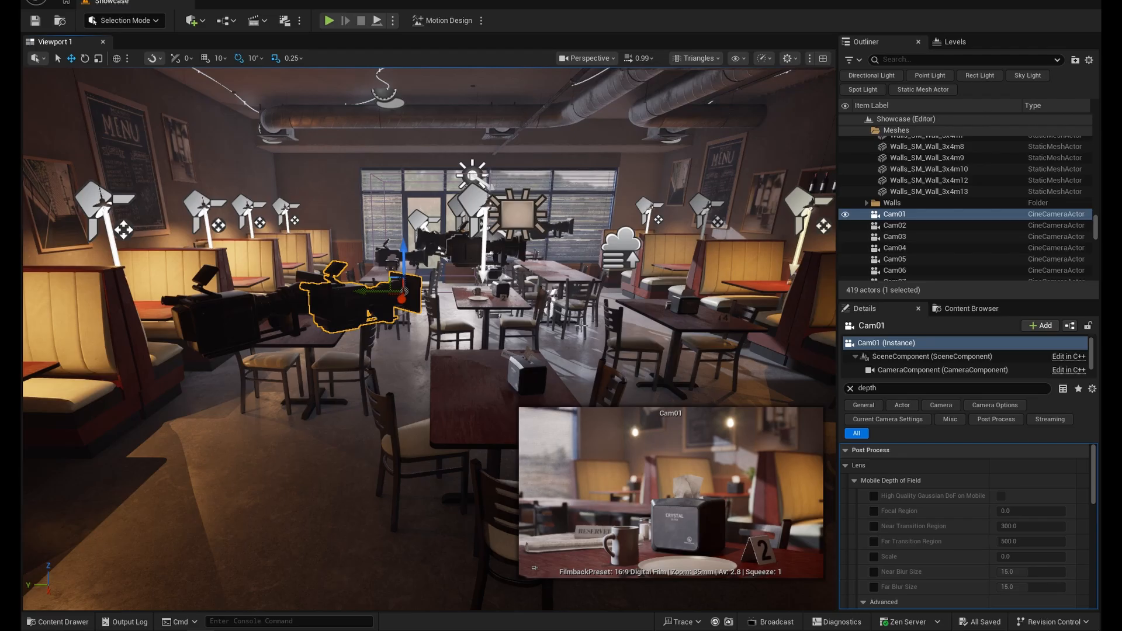
- Select the Cam06 camera beside the window blinds to preview its framing
key("w")
right_click_drag(581, 328, 725, 336)
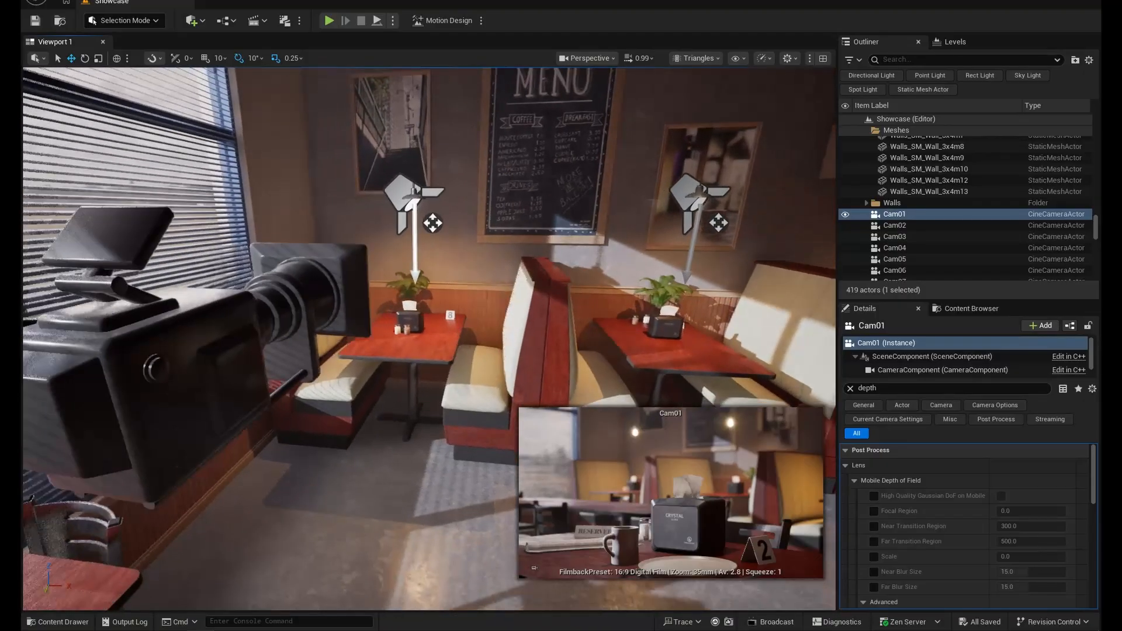
left_click(279, 349)
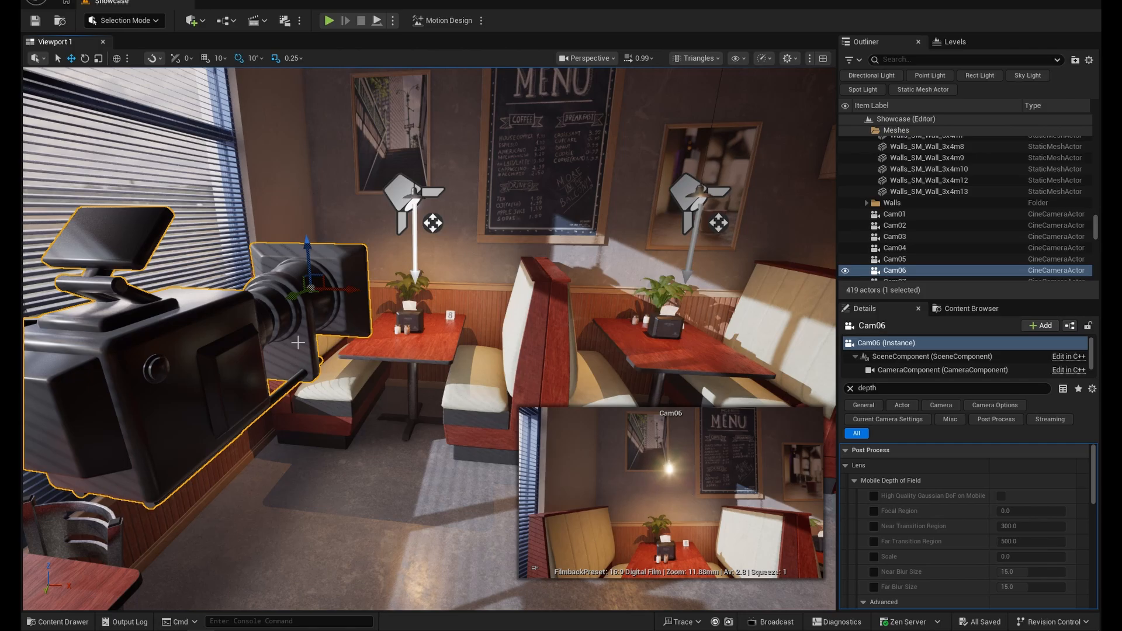
left_click_drag(302, 244, 289, 304)
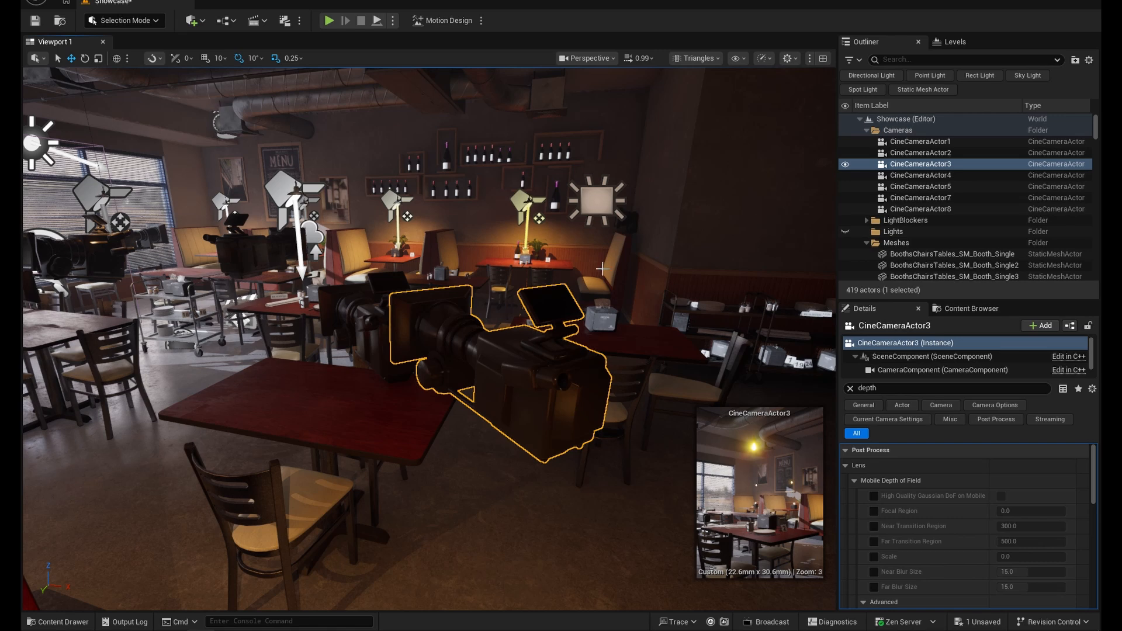
- Open the Content Drawer and filter the project's assets to show only Level Sequences
left_click(59, 622)
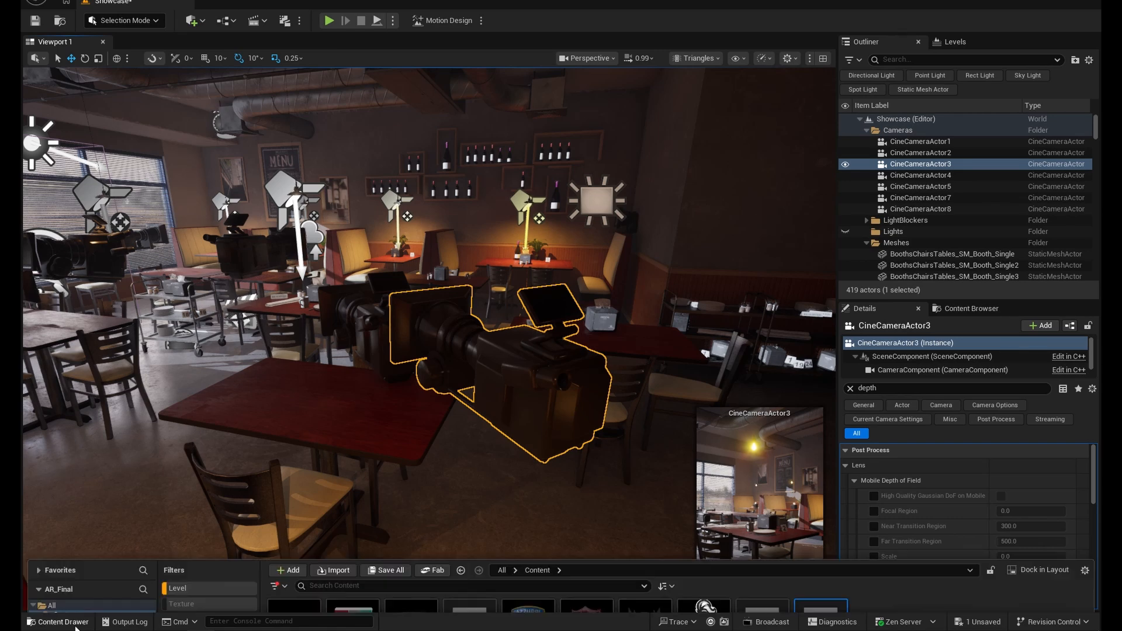
left_click(206, 426)
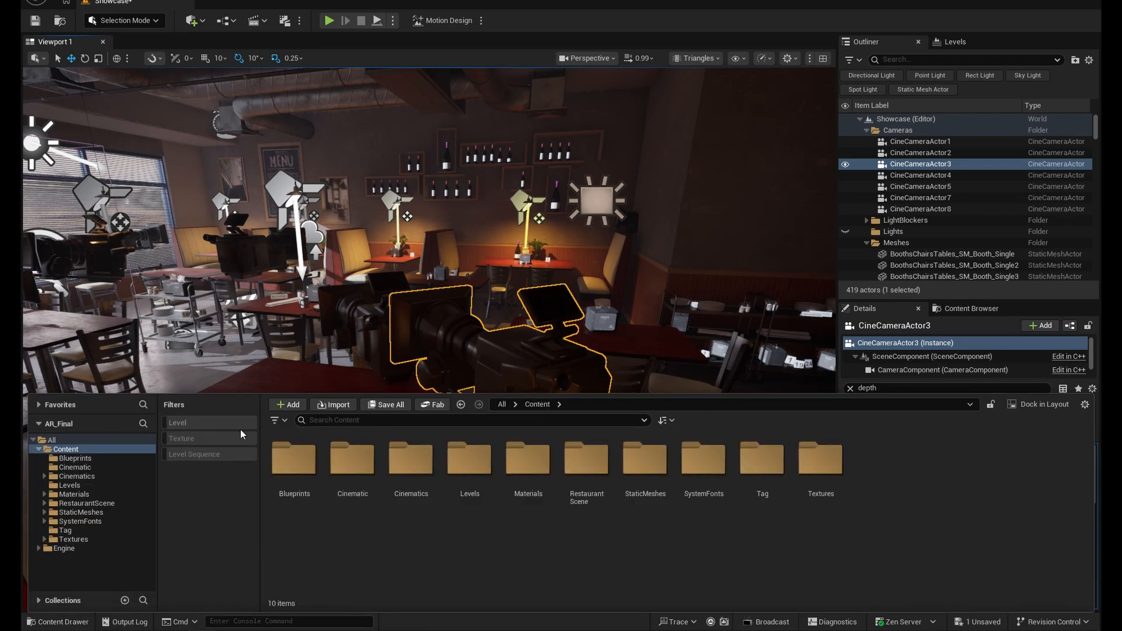
left_click(217, 458)
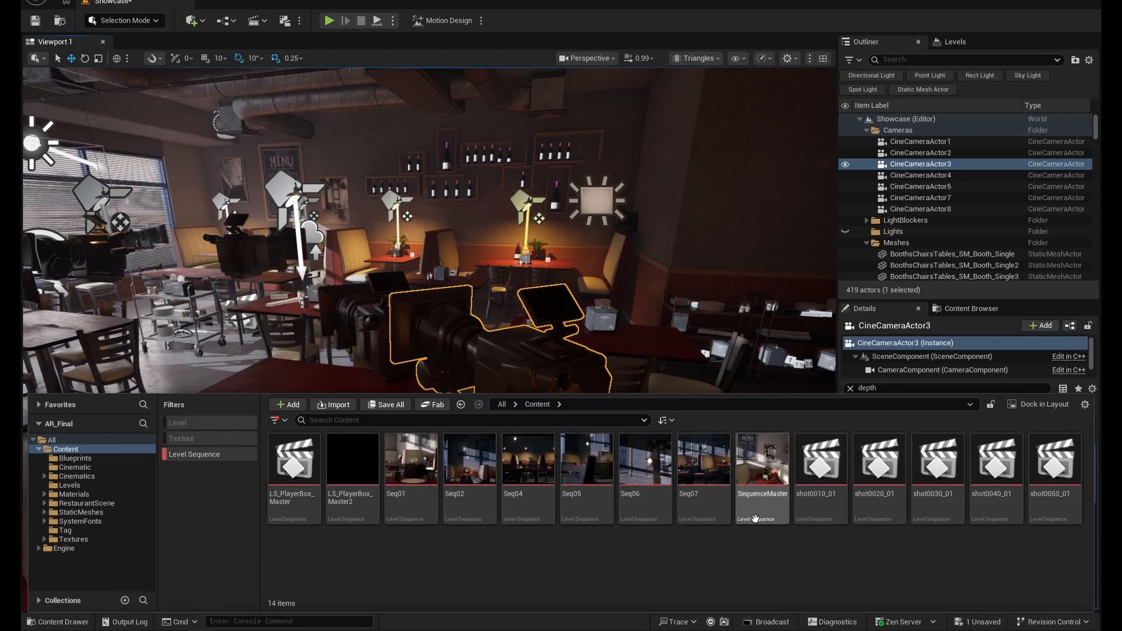
mouse_move(632, 518)
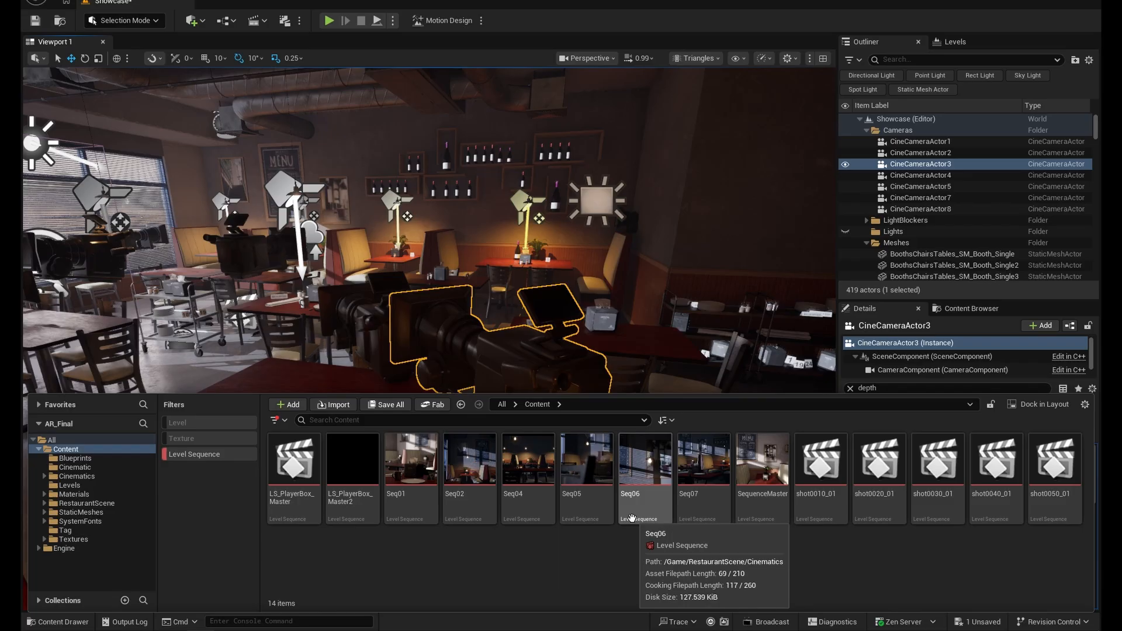
- Review the list of cameras available for the viewport without switching to one
left_click(612, 60)
mouse_move(624, 117)
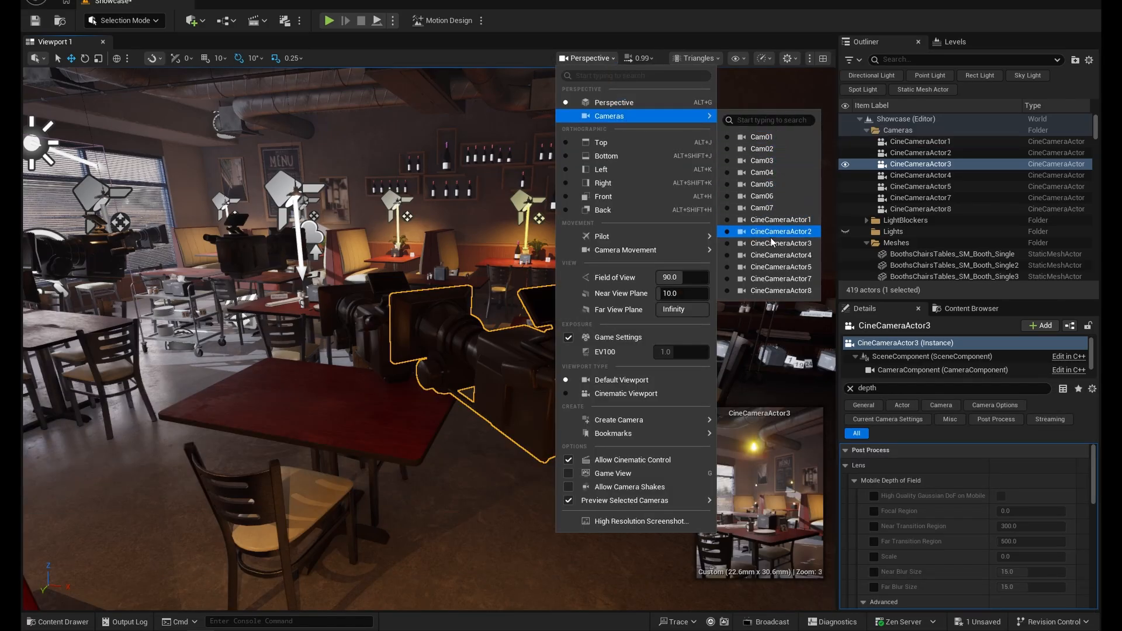
key("Escape")
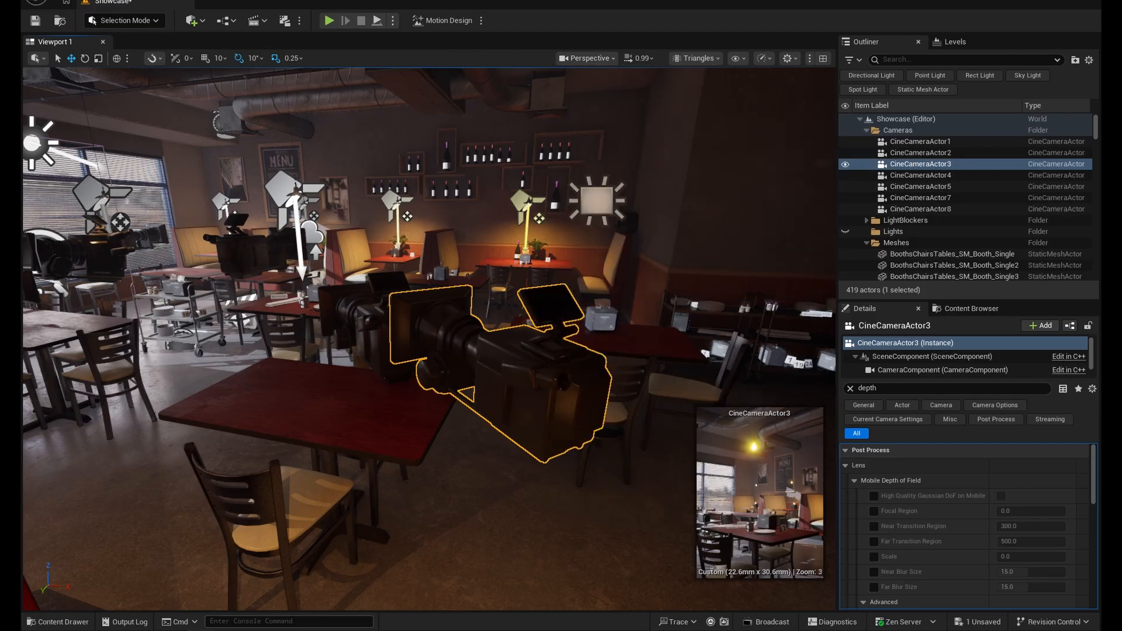
- Open the Seq01 level sequence, enlarge the Sequencer and collapse the Cam01 track
left_click(57, 622)
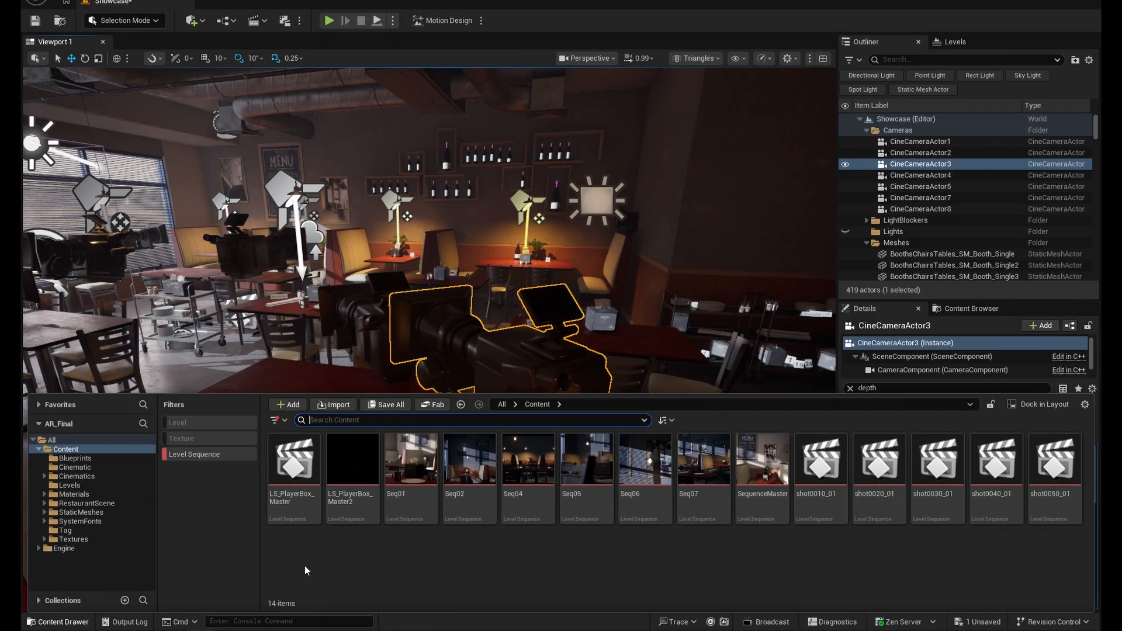
double_click(412, 479)
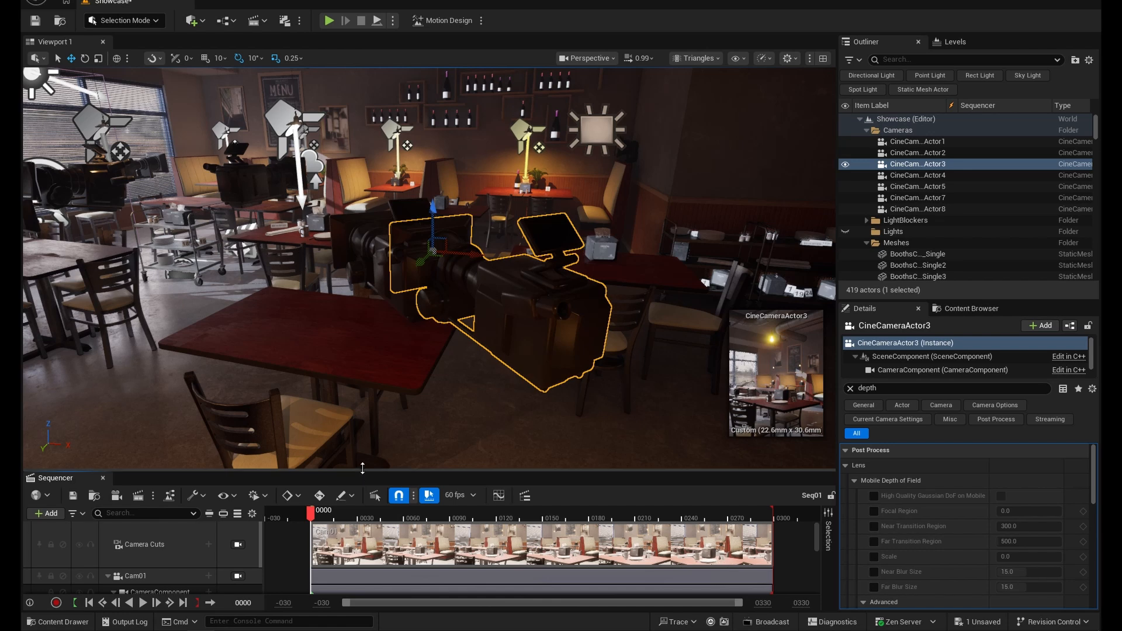
left_click_drag(363, 465, 369, 390)
left_click(106, 495)
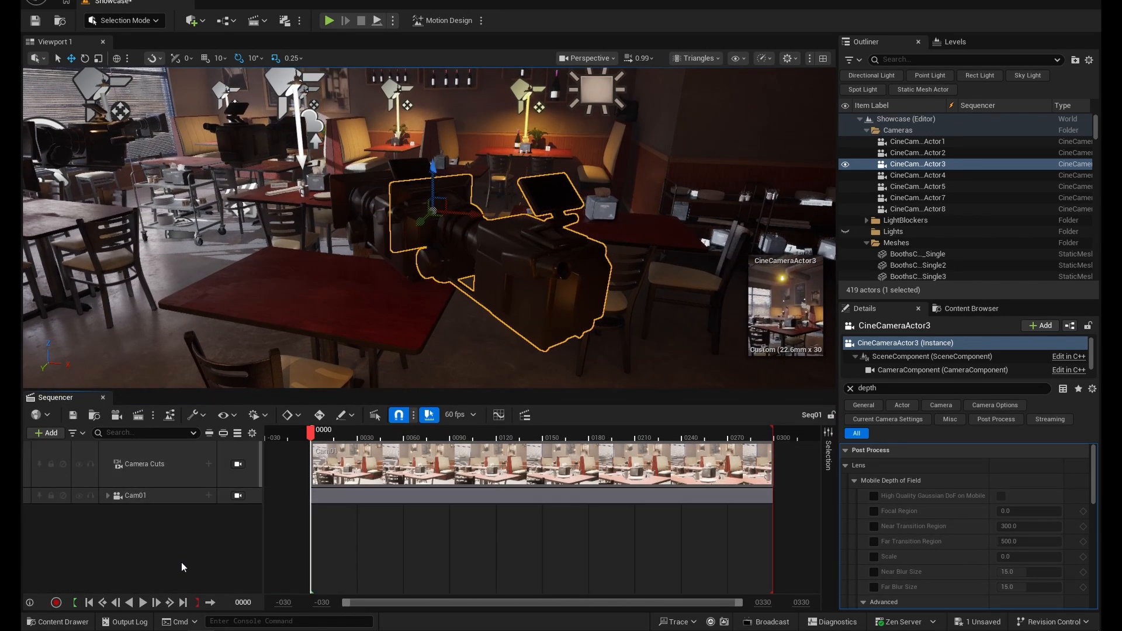
- Lock the viewport to Seq01's Camera Cuts track and scrub the playhead to frame 108
left_click(185, 474)
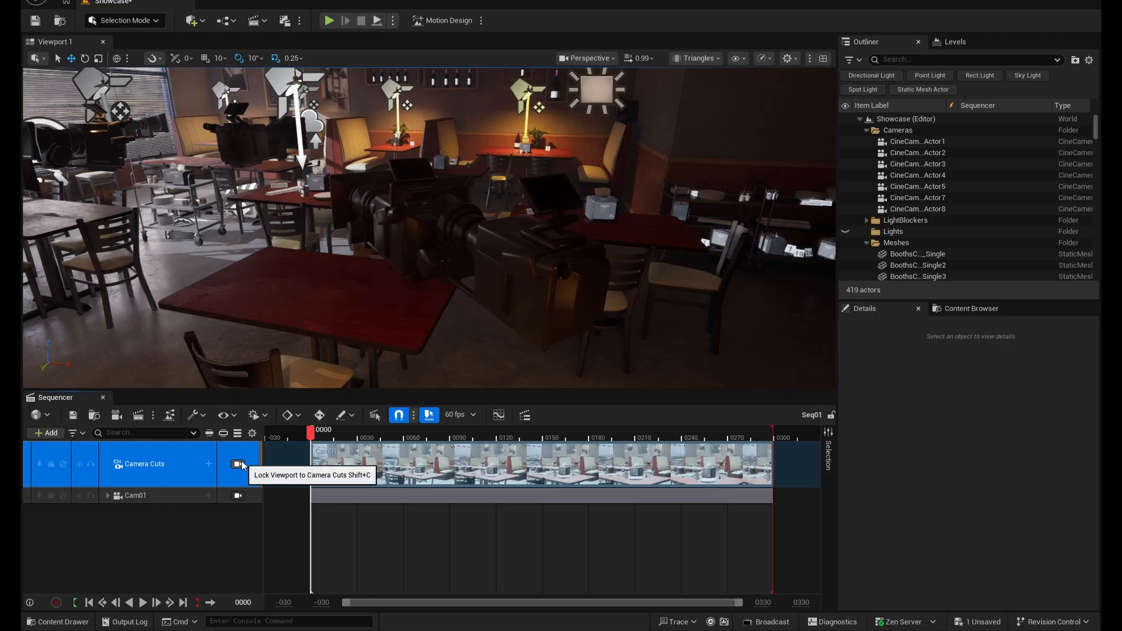
left_click(242, 466)
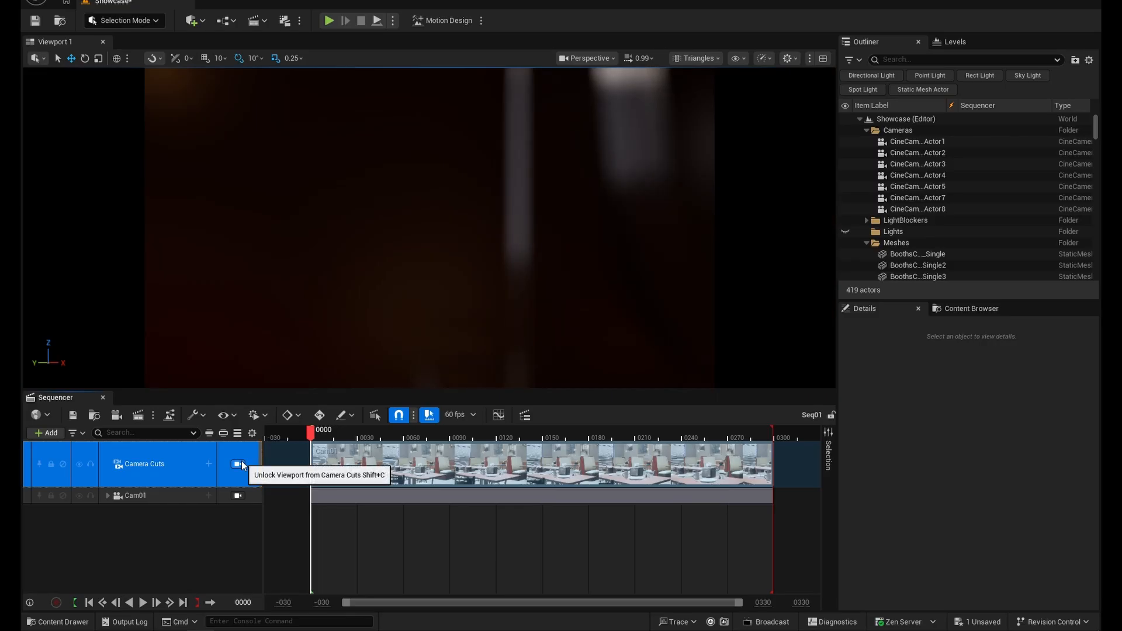
left_click_drag(345, 438, 478, 443)
- Switch the viewport to Game View and play Seq01 from frame 0
left_click(465, 301)
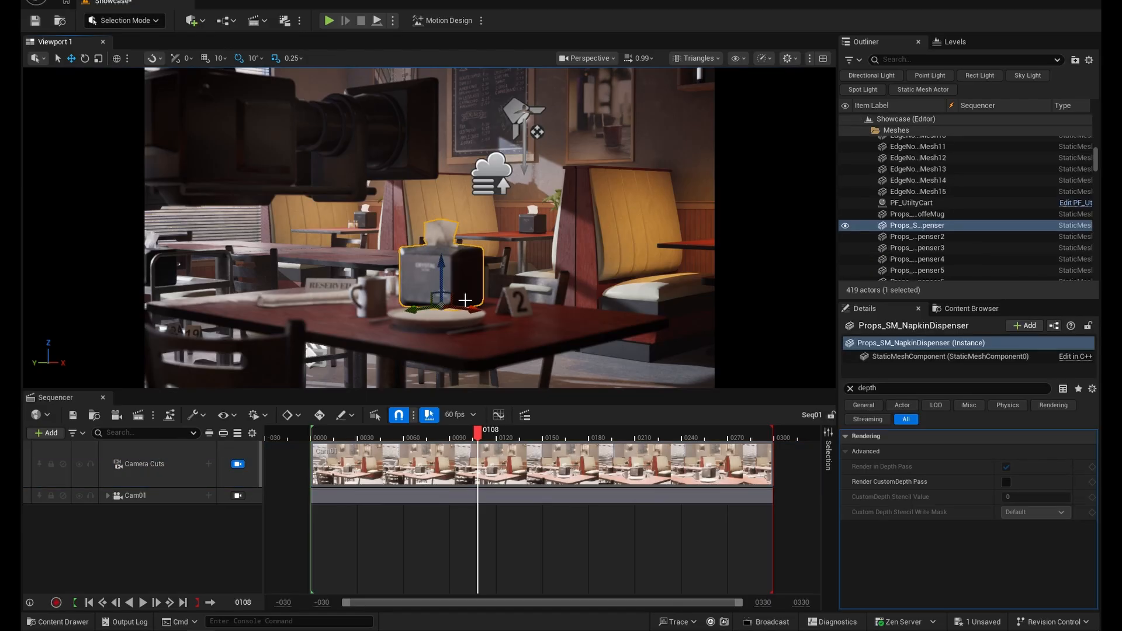
key("g")
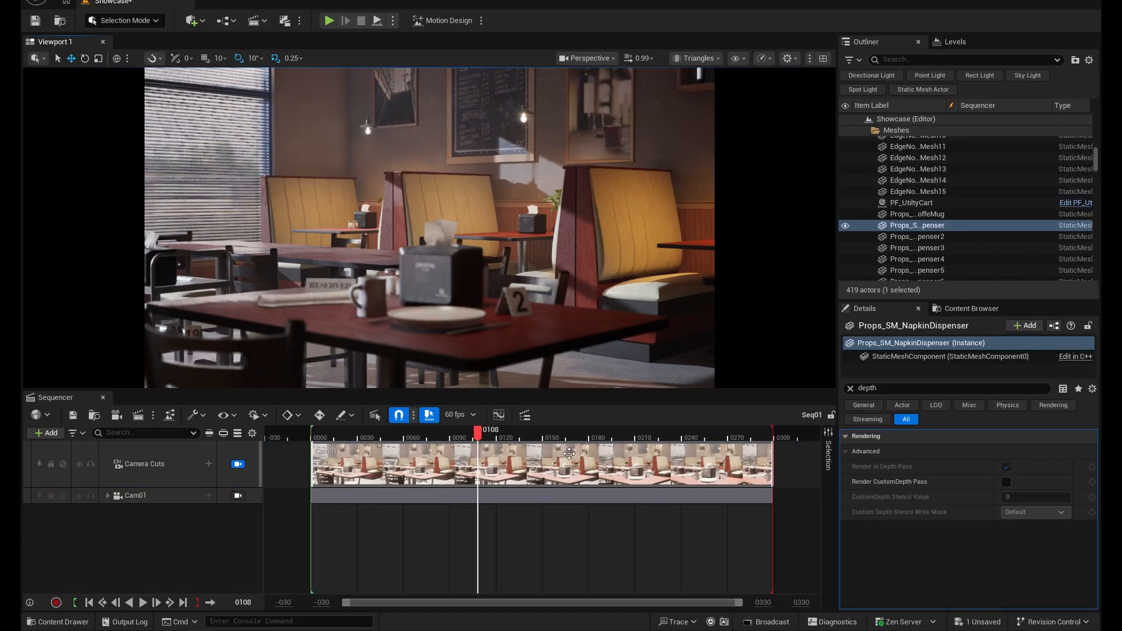
left_click_drag(483, 434, 313, 434)
left_click(142, 603)
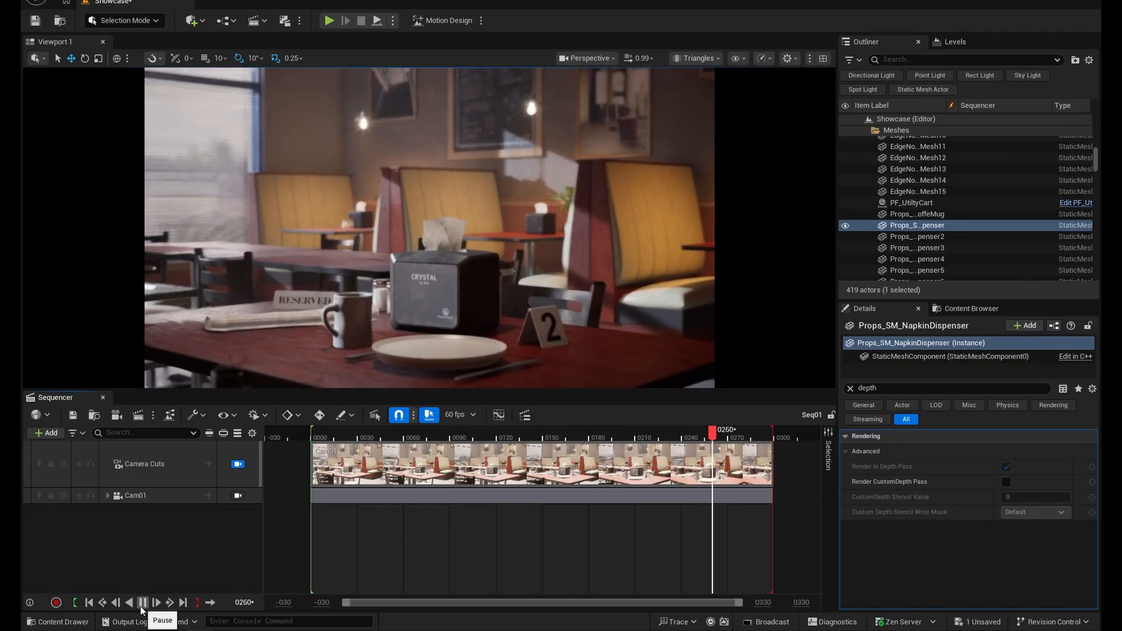
- Open the Seq04 level sequence, lock the viewport to its Camera Cuts and play the shot
key("ctrl+space")
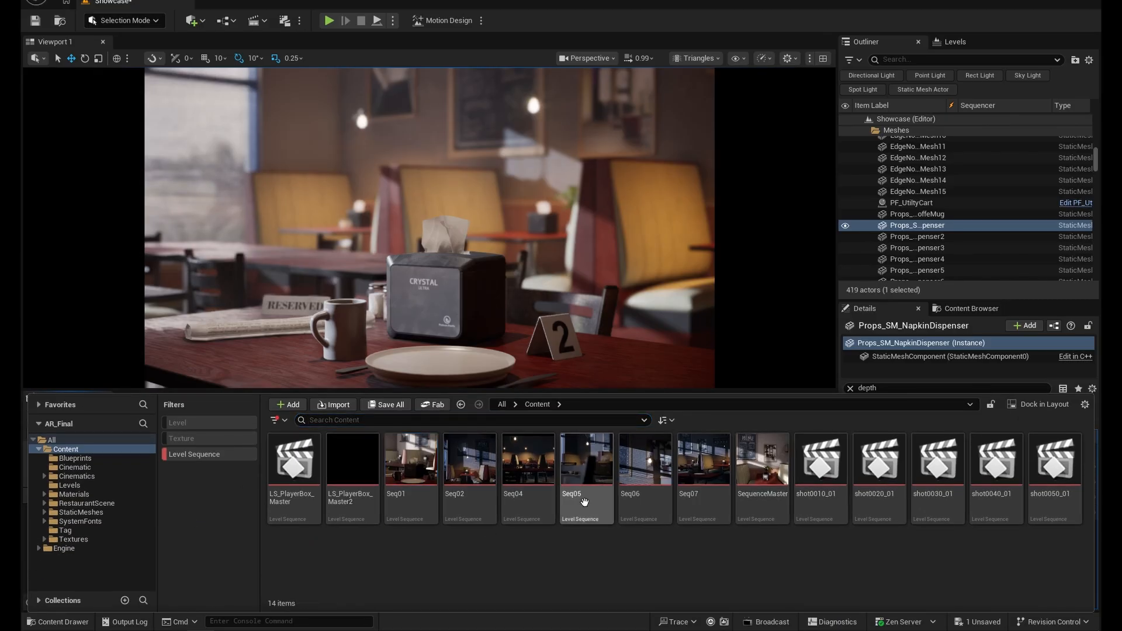
double_click(535, 470)
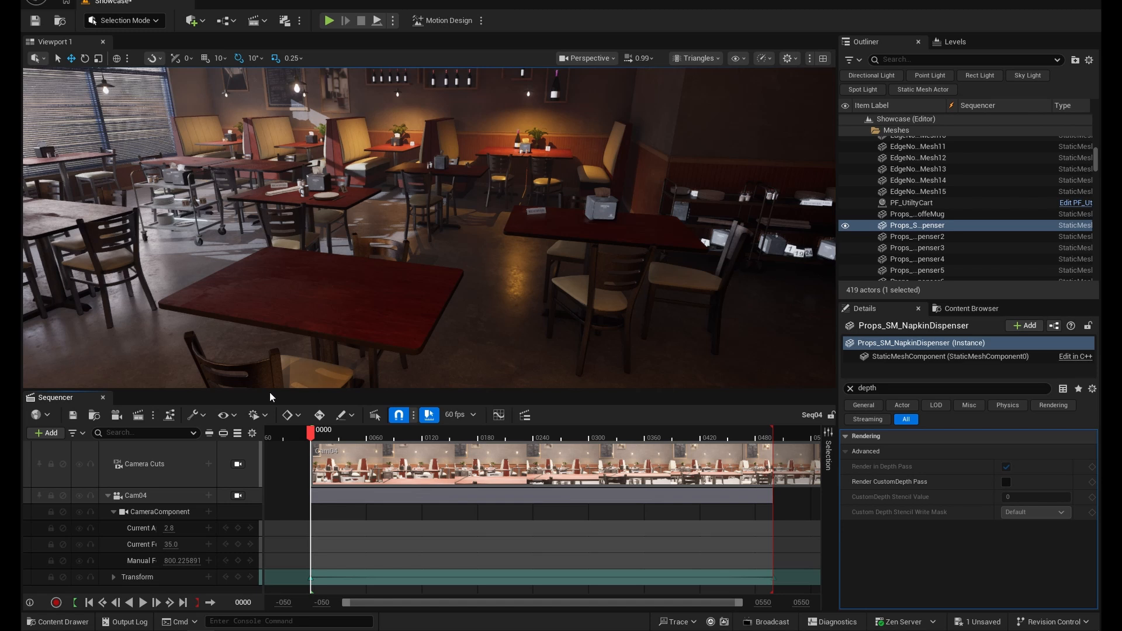
left_click(238, 465)
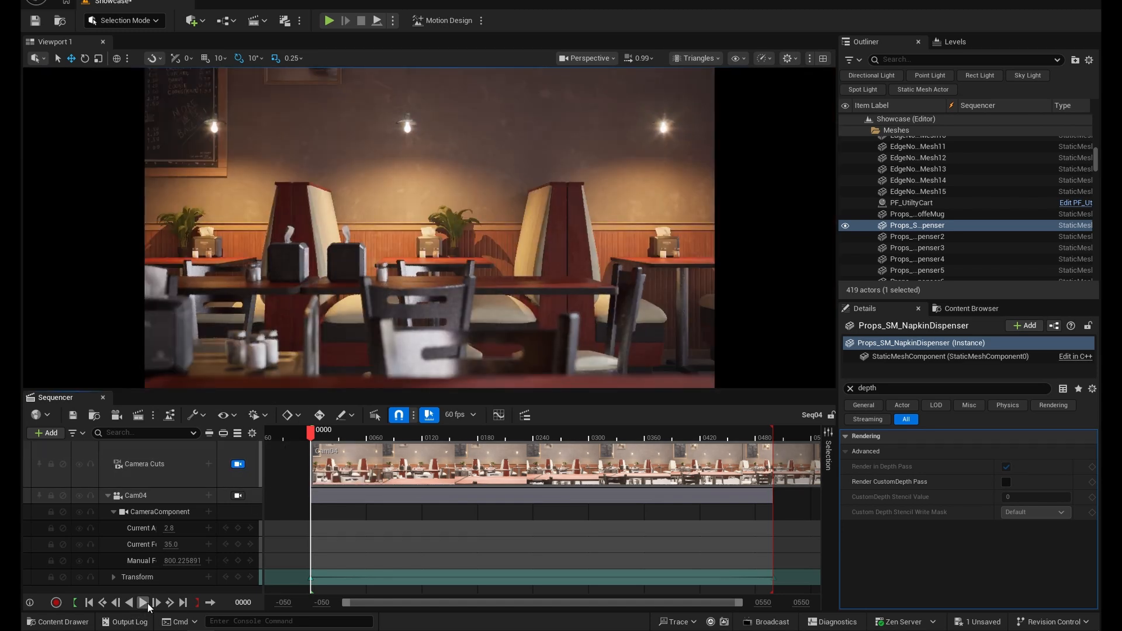
left_click(146, 606)
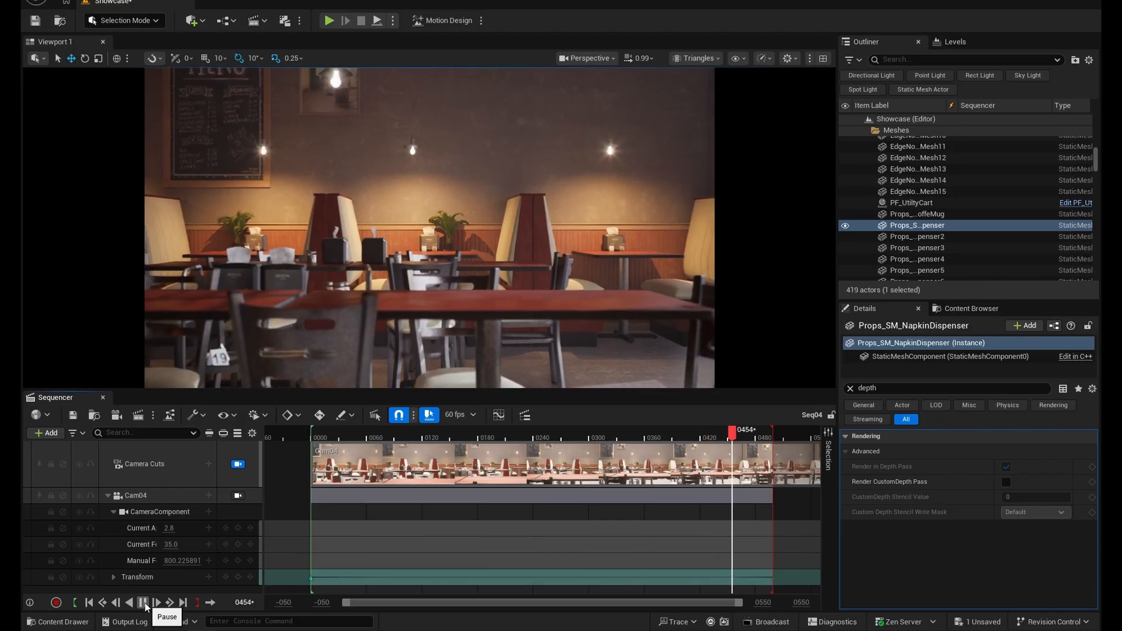
- Close the Sequencer and switch the viewport type to Cinematic Viewport
key("ctrl+space")
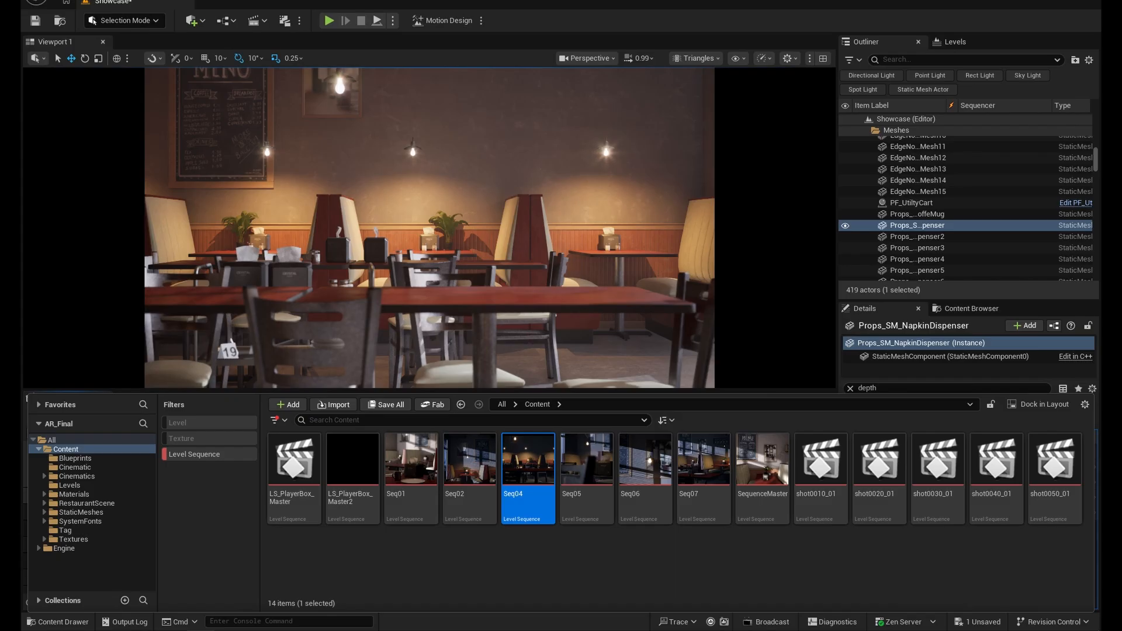
key("ctrl+space")
left_click(104, 396)
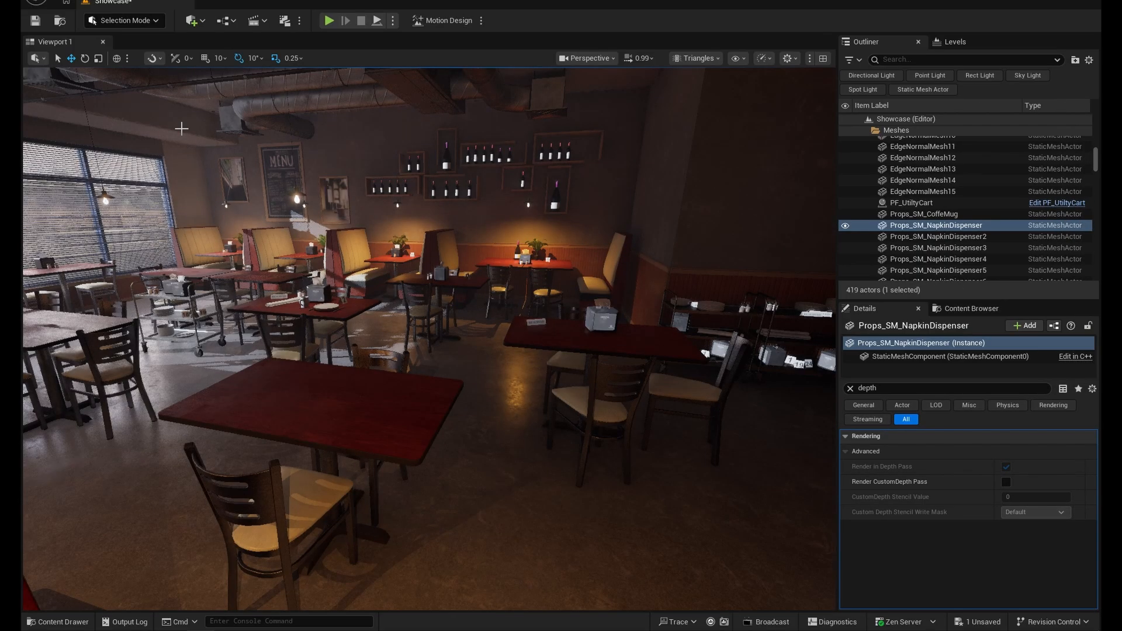
left_click(611, 58)
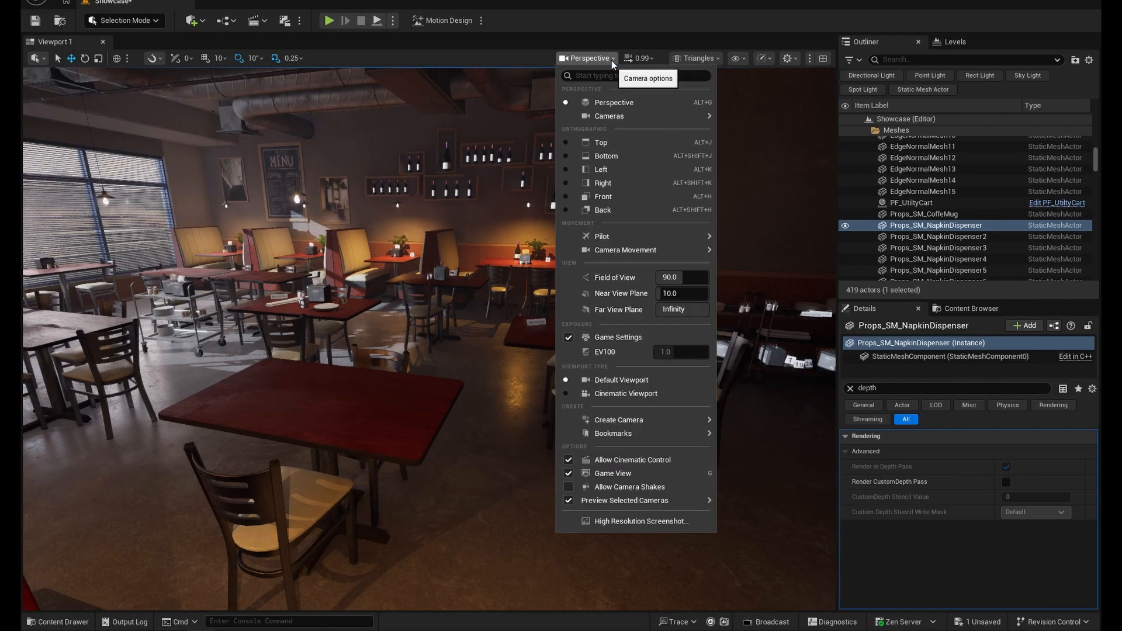
left_click(626, 395)
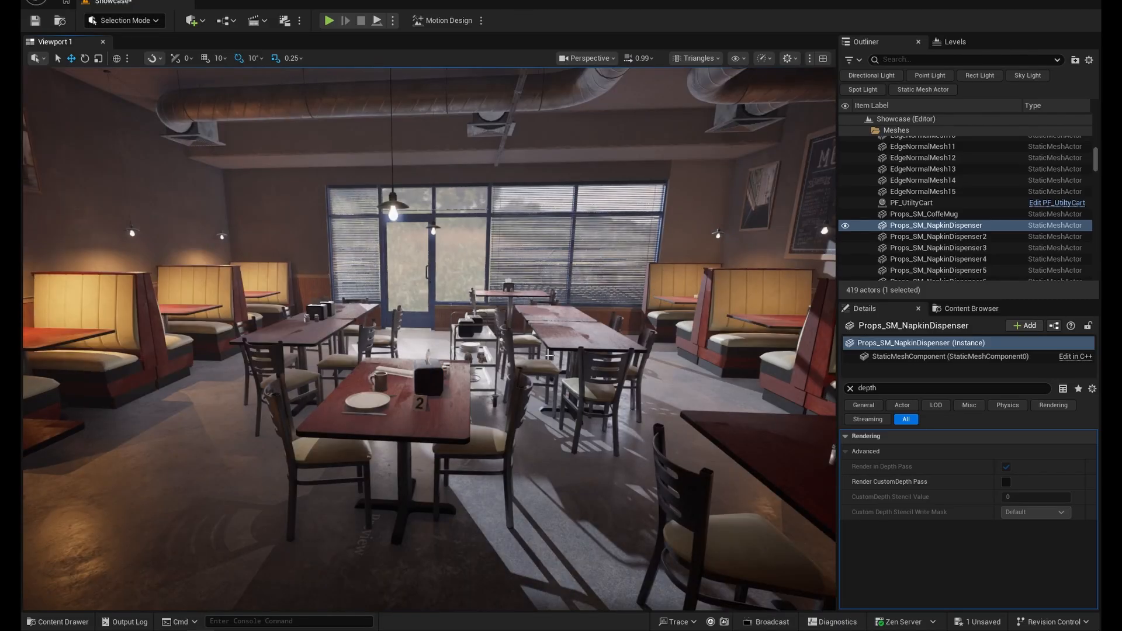
- Turn off Game View and add a Cine Camera Actor near the red tables in the dining area
key("g")
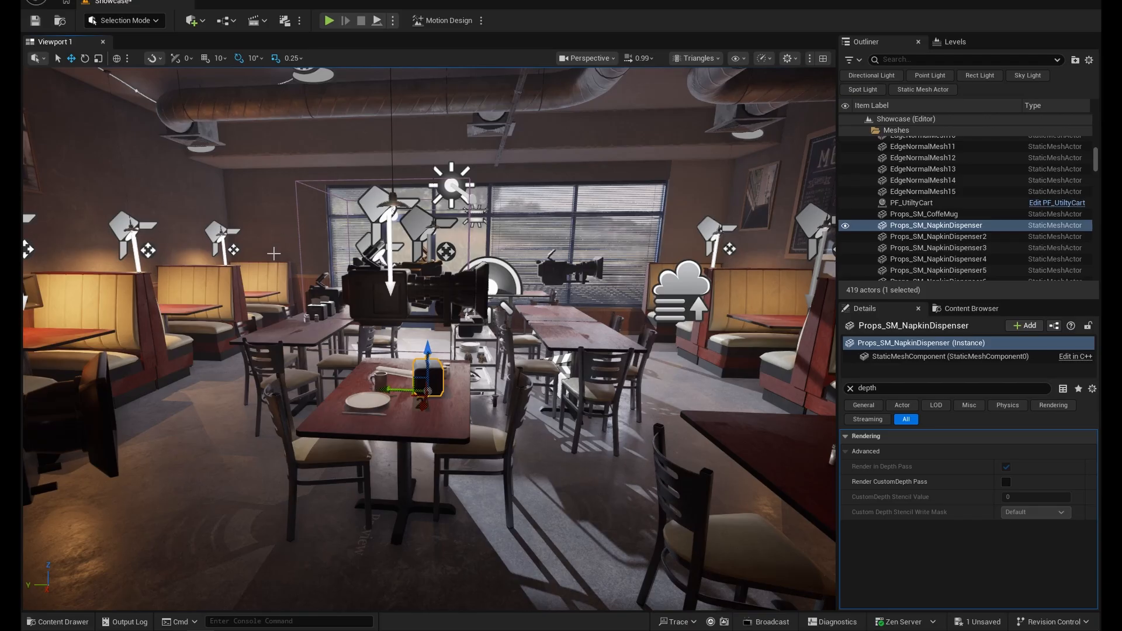
key("w")
right_click_drag(517, 286, 659, 286)
key("a")
key("s")
key("a")
key("w")
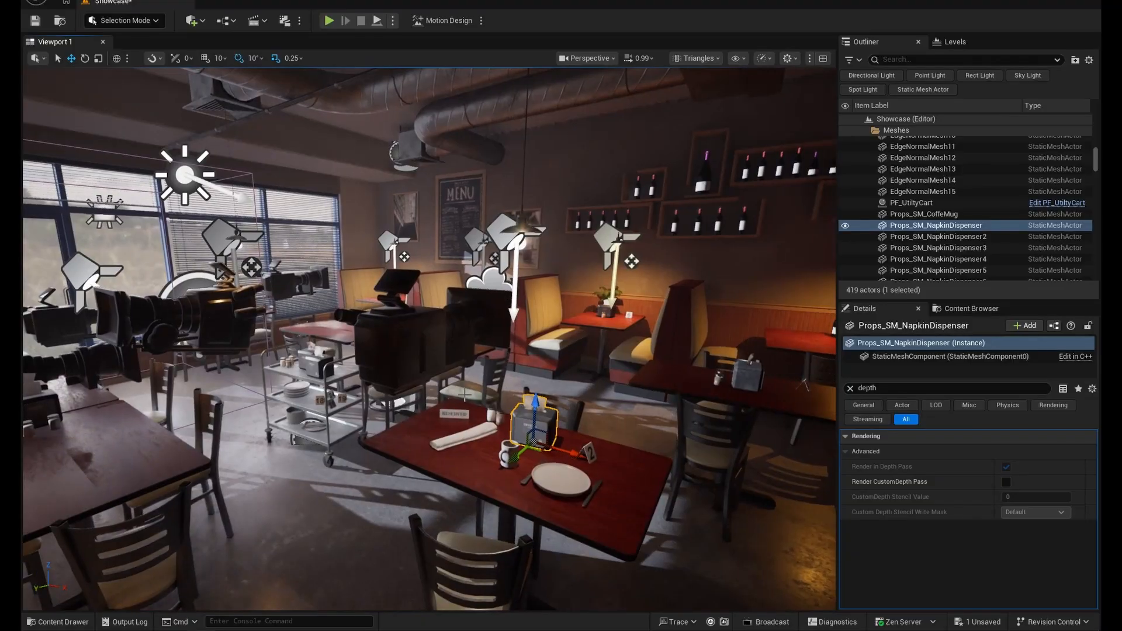
left_click(194, 20)
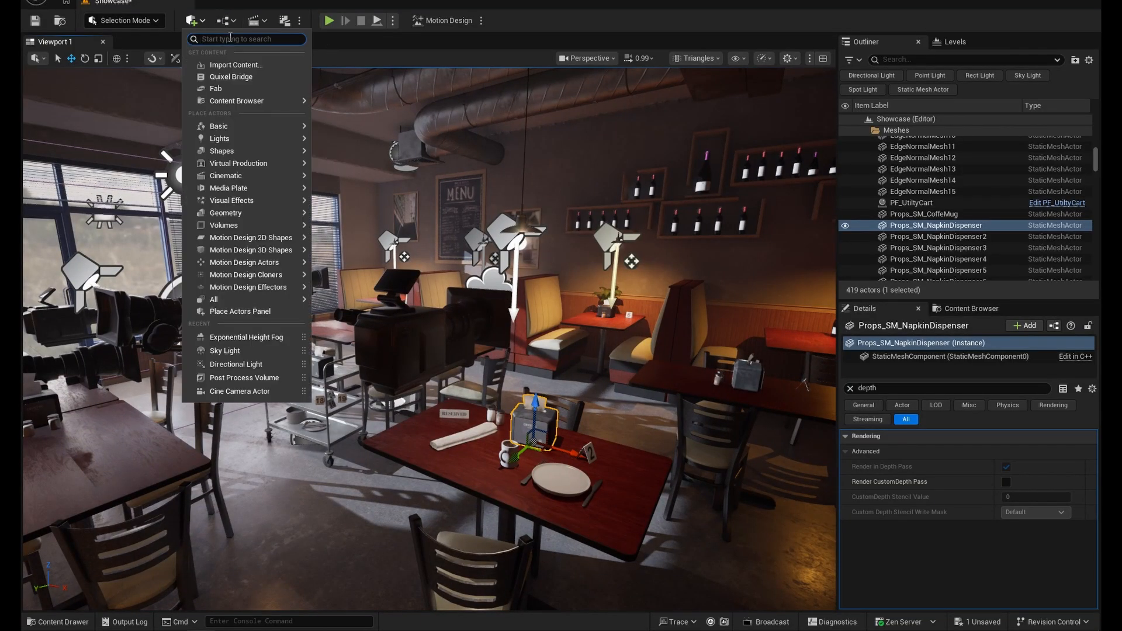
type("camera")
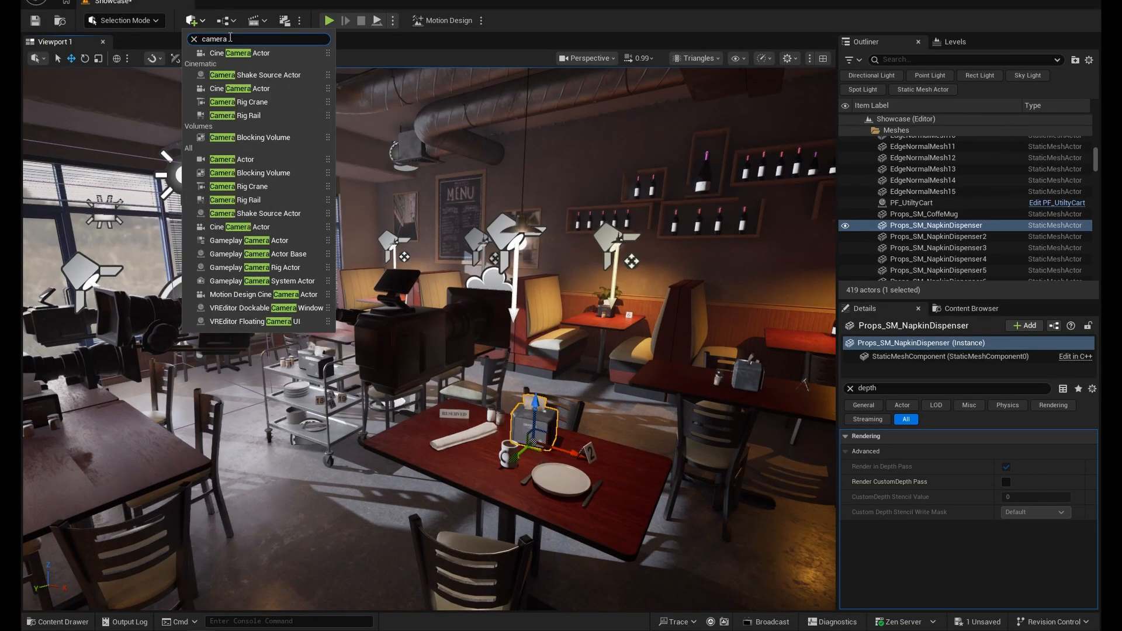
left_click(236, 53)
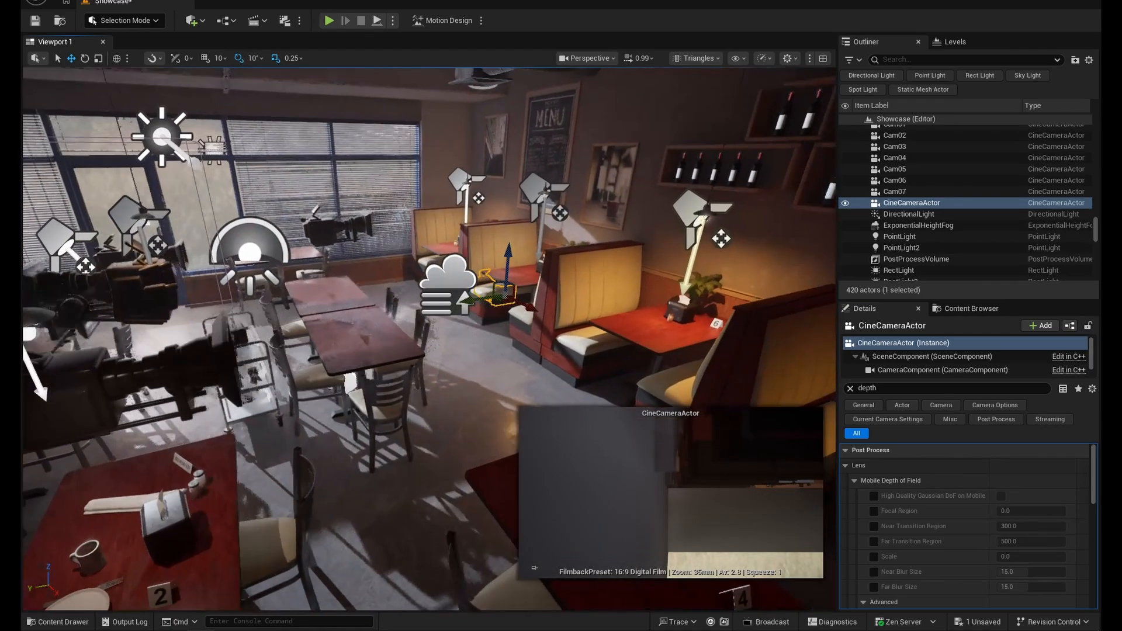
- Raise the new cine camera so that it faces the utility cart
right_click_drag(509, 279, 515, 276)
left_click_drag(500, 292, 175, 343)
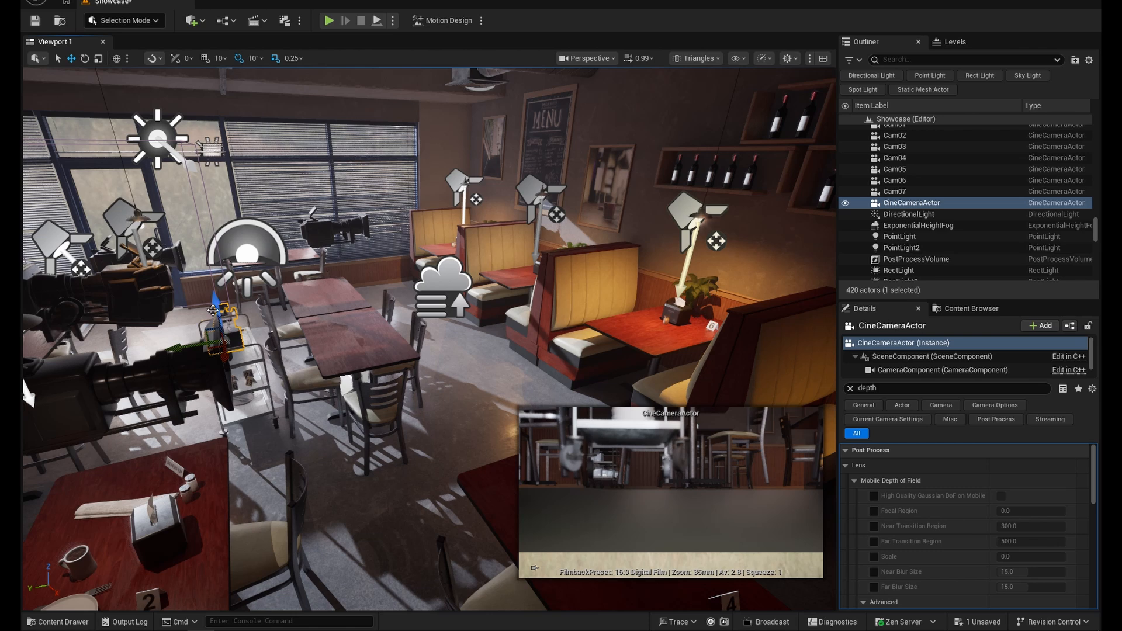
left_click_drag(213, 311, 200, 254)
- Rename the new cine camera with the artist's first name followed by "_Cam"
left_click(921, 204)
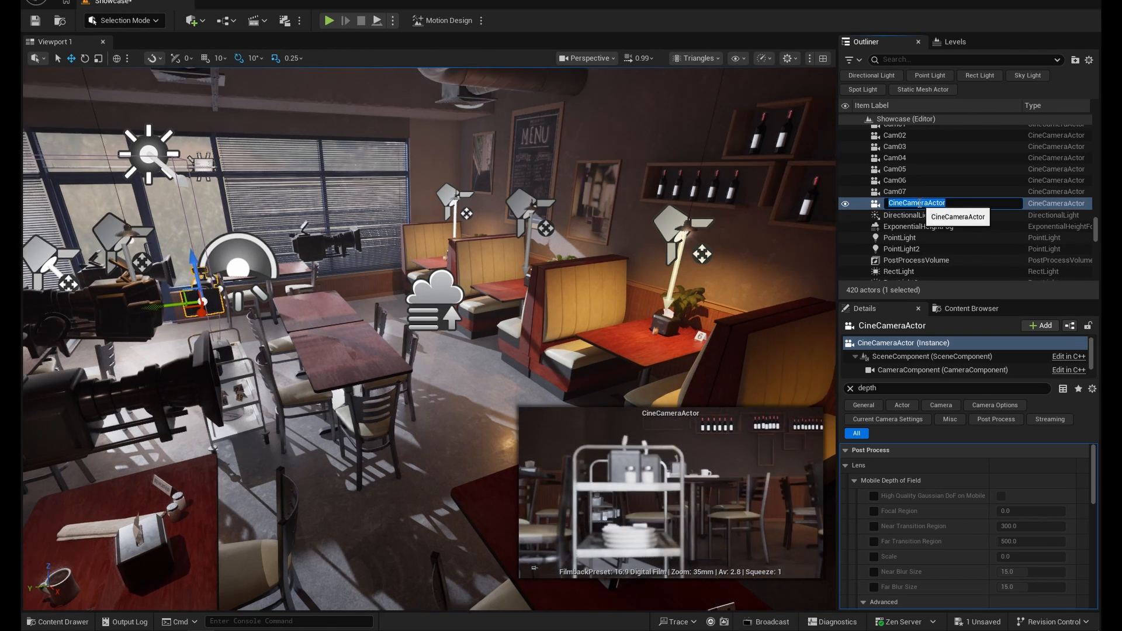
type("Faraz_Cam")
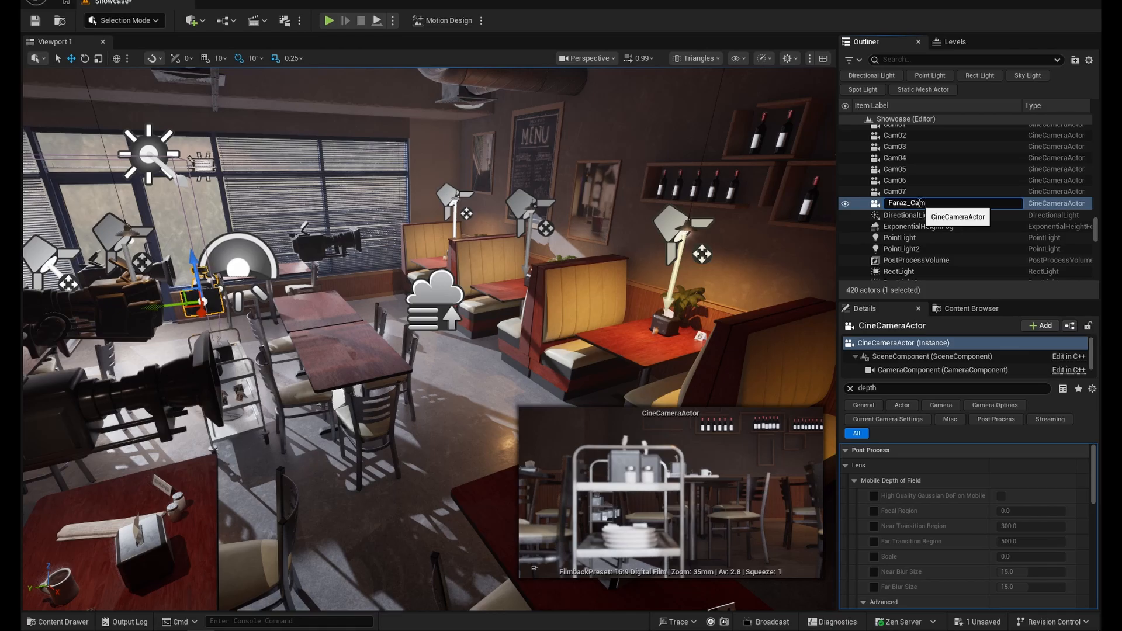
key("Return")
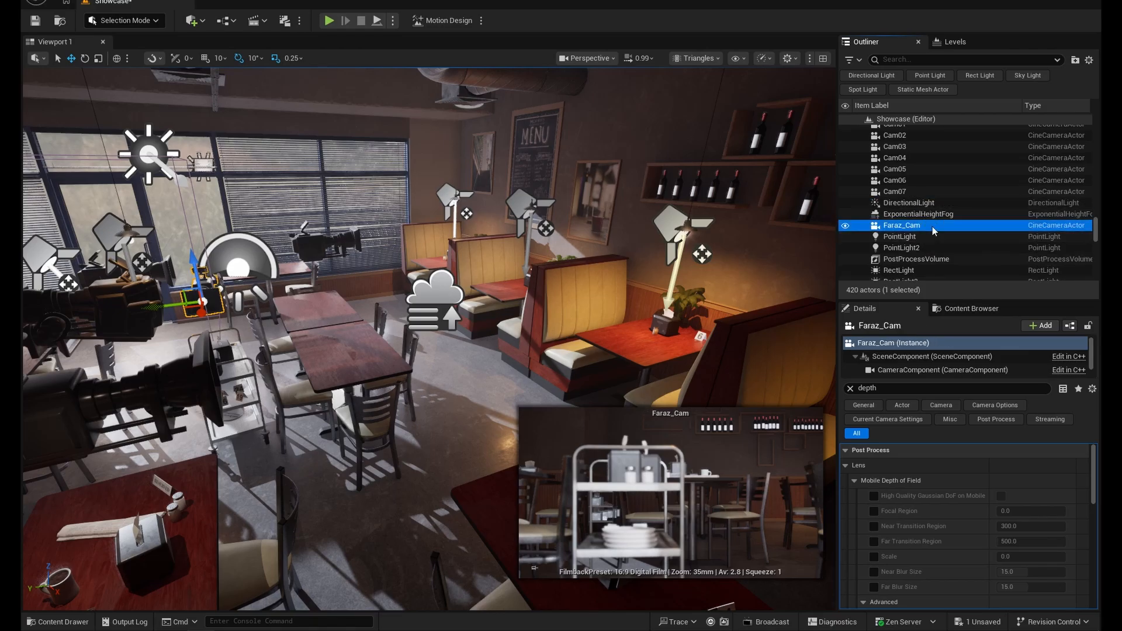
- Move the new camera into the aisle beside the utility cart and rotate it 170 degrees horizontally to face the glass door
double_click(912, 226)
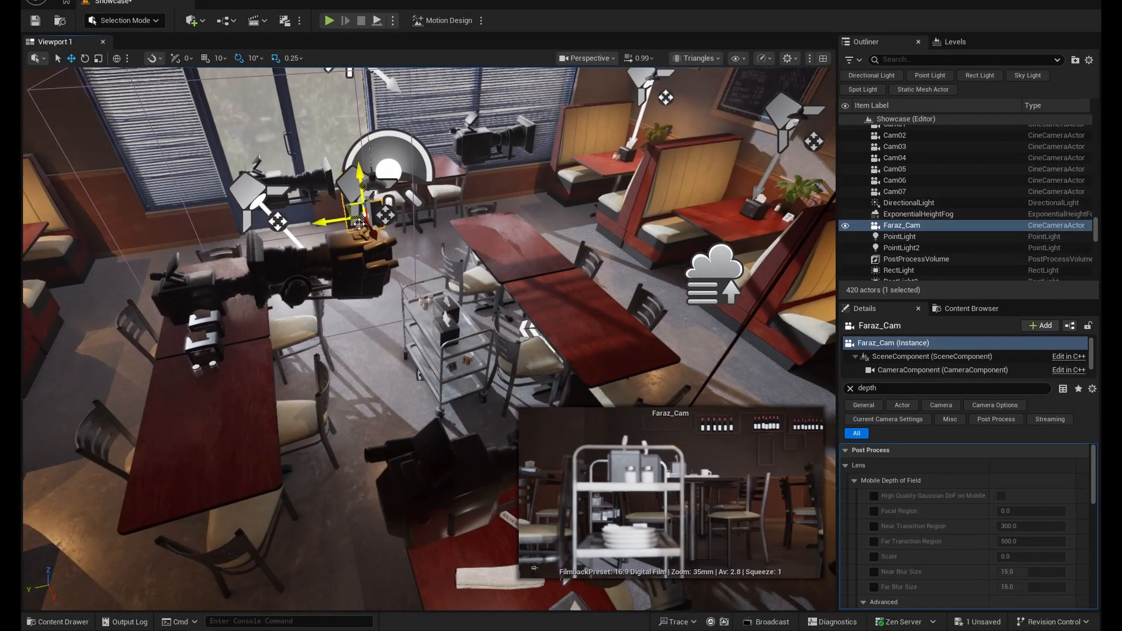
left_click_drag(376, 232, 585, 370)
middle_click_drag(585, 372, 421, 374)
key("e")
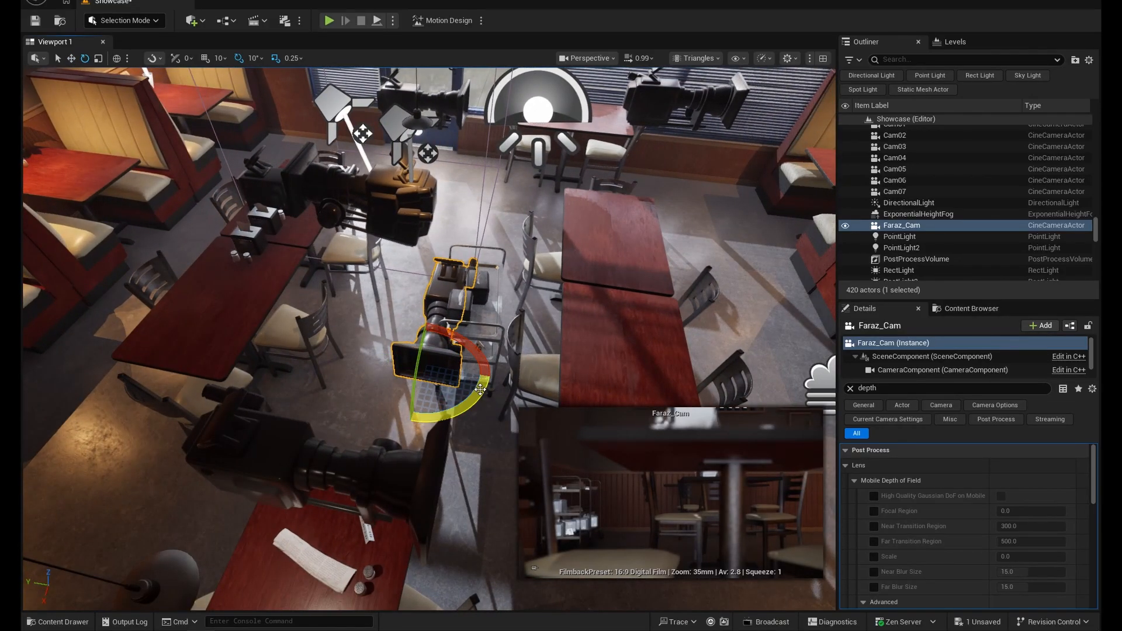
left_click_drag(480, 390, 467, 408)
left_click_drag(377, 430, 430, 313)
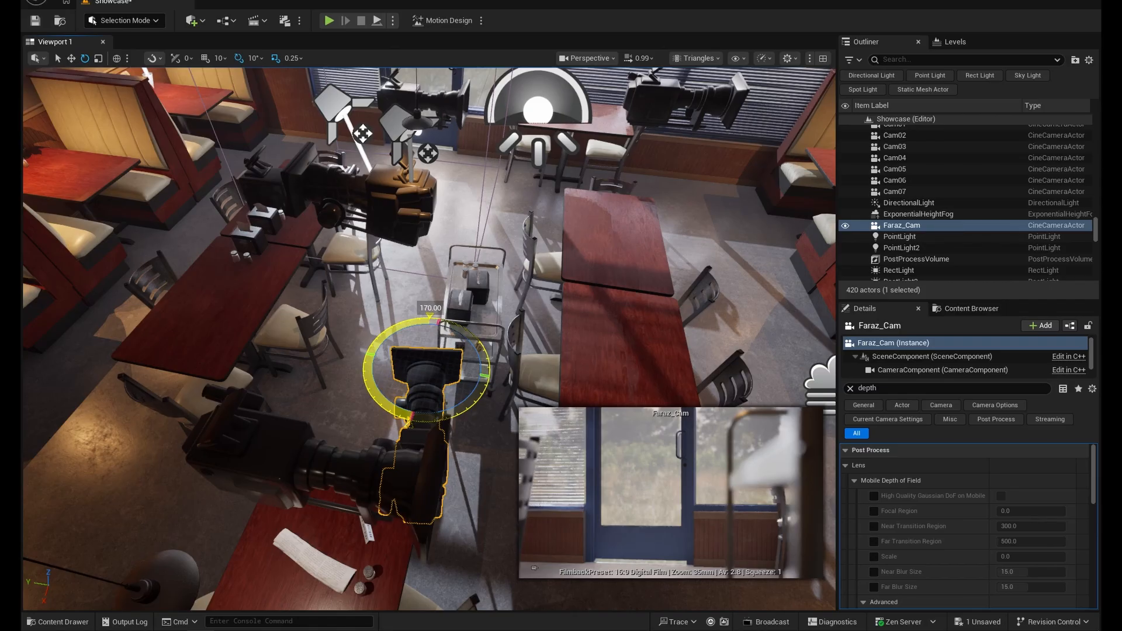
- Move the new camera to the booth wall and aim it along the row of booths toward the windows
scroll(635, 299, "down", 4)
middle_click_drag(635, 299, 651, 245)
key("r")
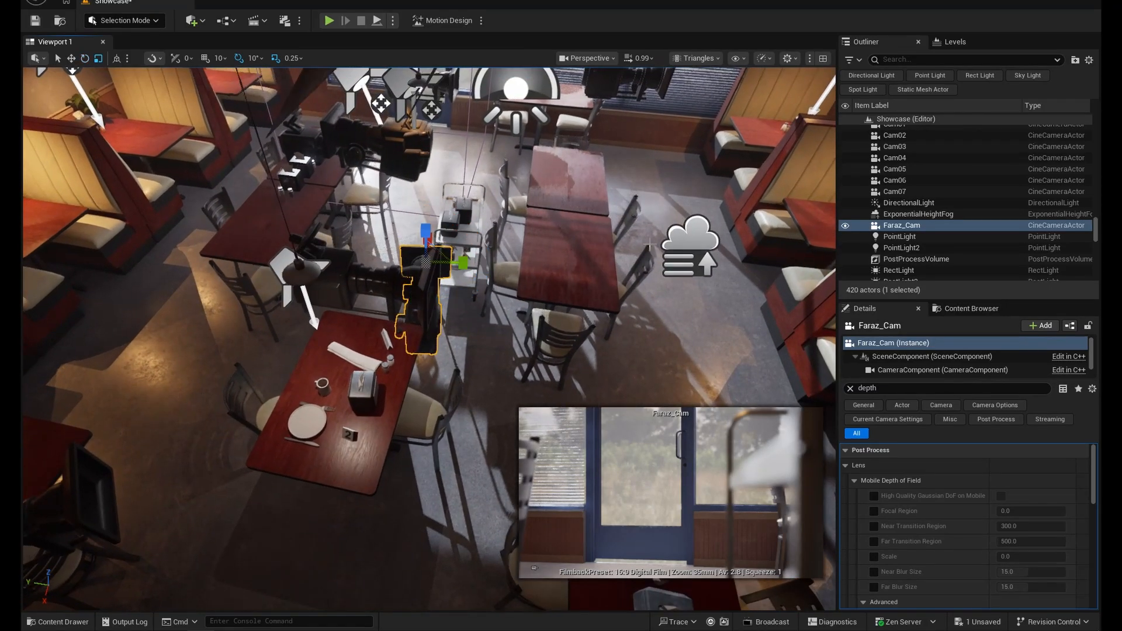
key("w")
key("f")
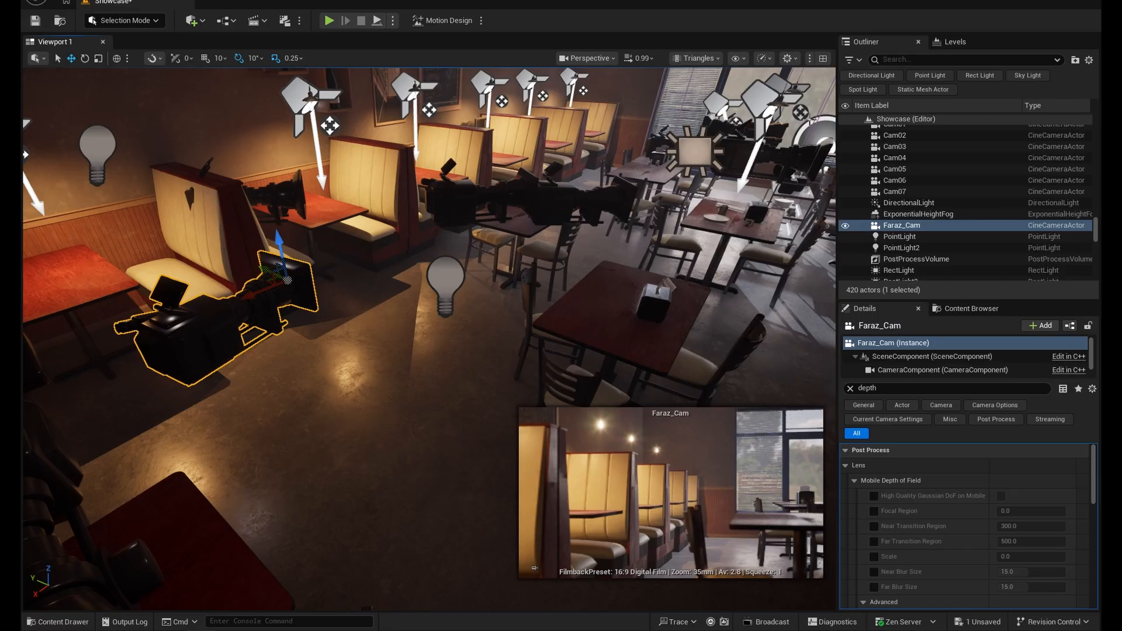
- Split the viewport into two panes, one above the other, and look through the new camera in the lower pane
left_click(823, 58)
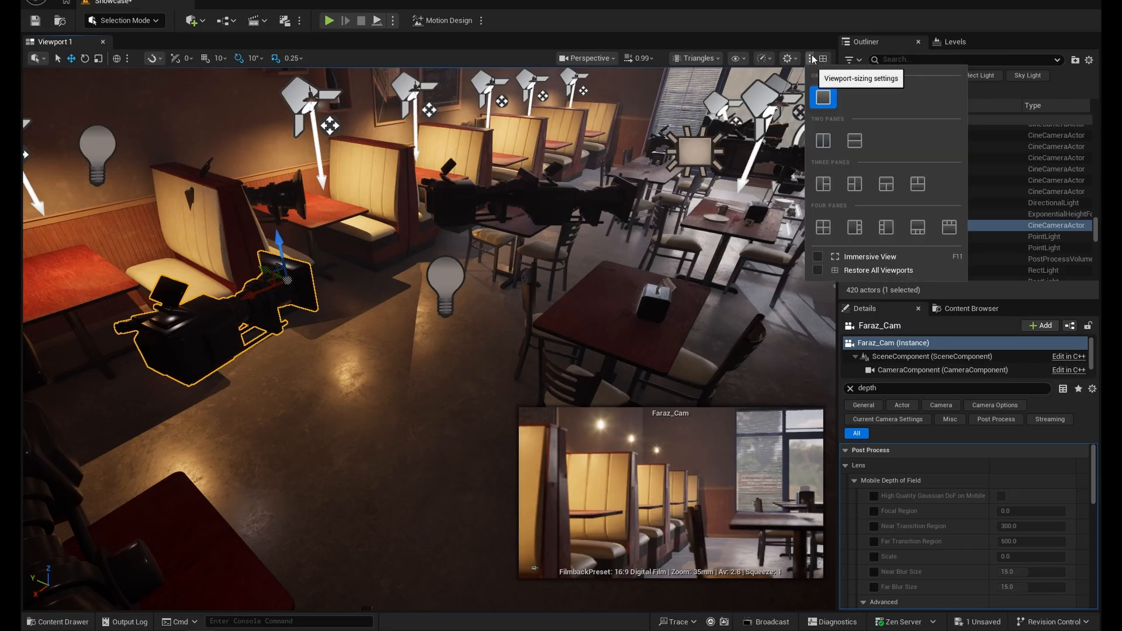
left_click(855, 142)
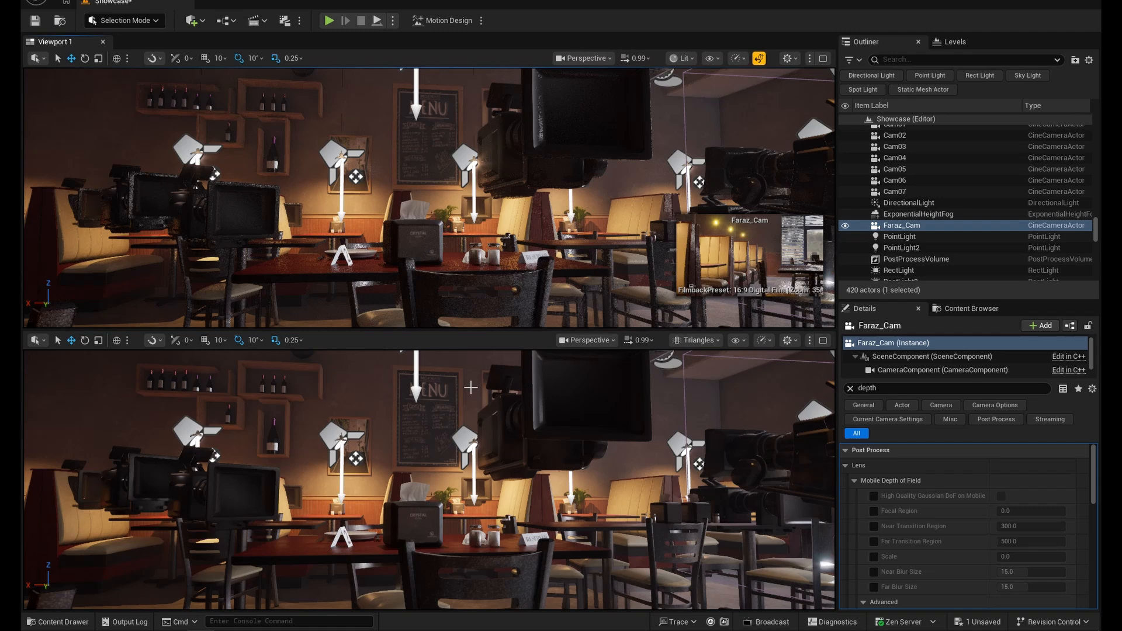
left_click(587, 340)
mouse_move(719, 214)
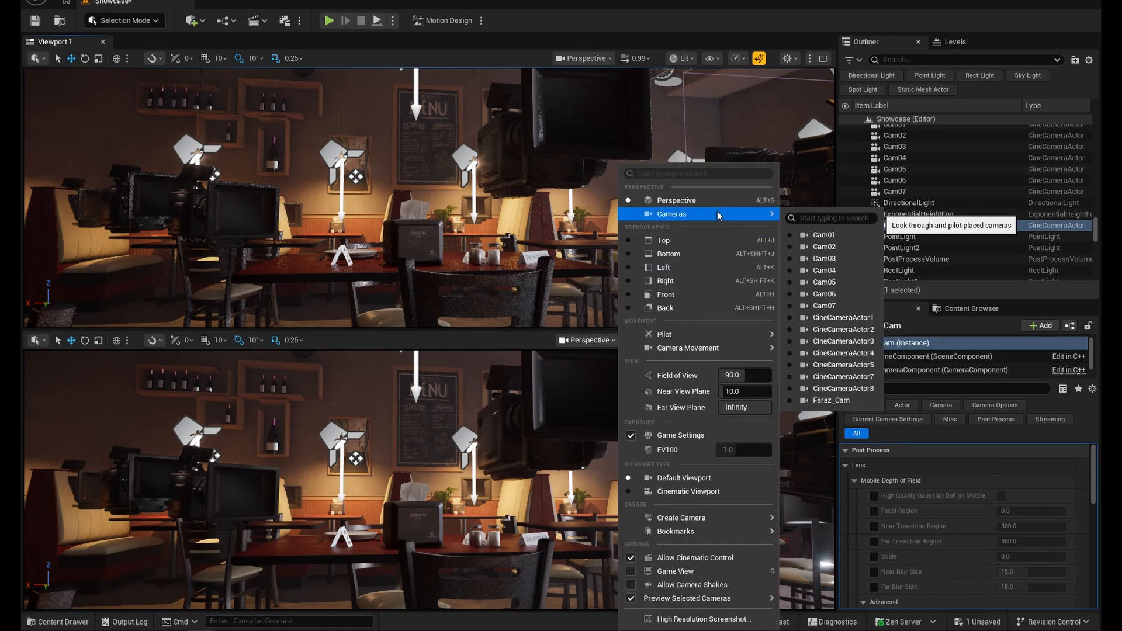
left_click(831, 401)
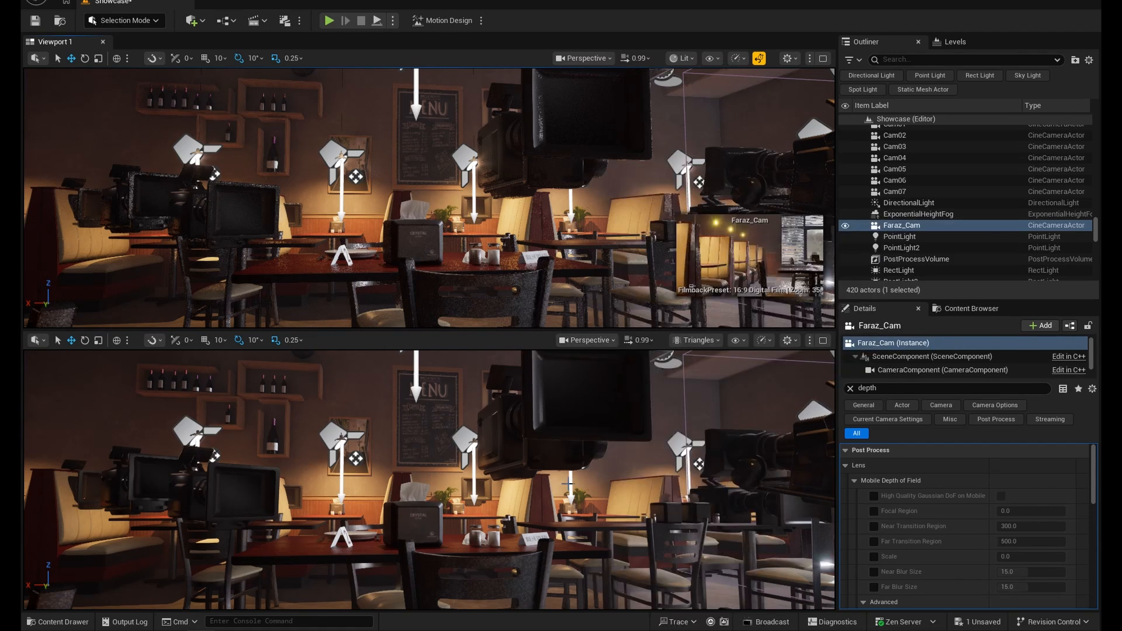
left_click(605, 340)
mouse_move(709, 215)
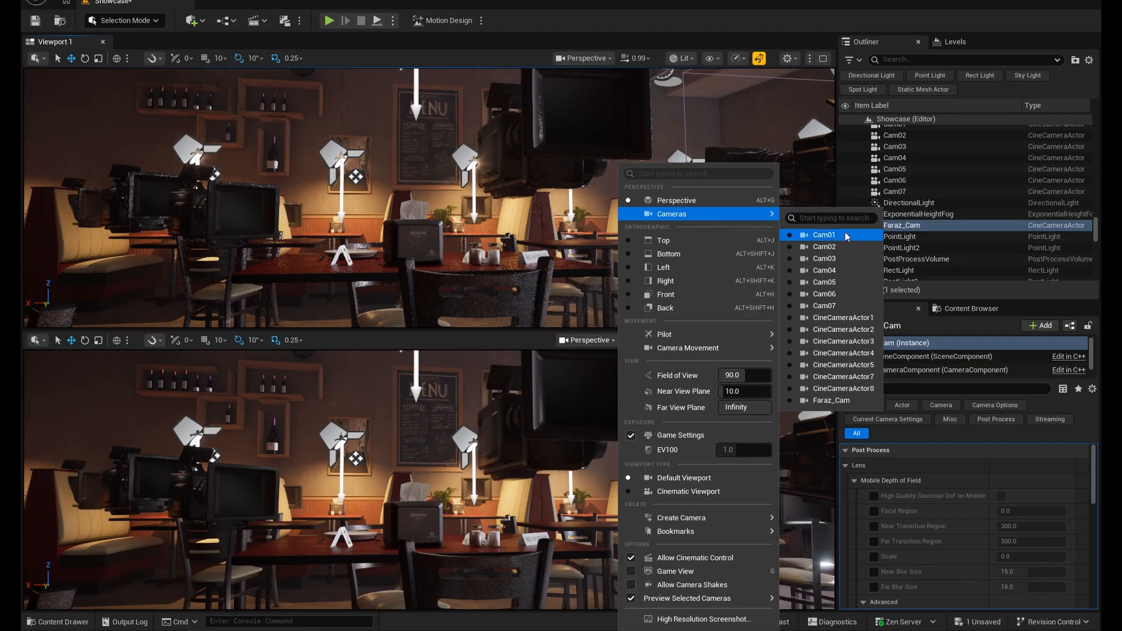
left_click(831, 401)
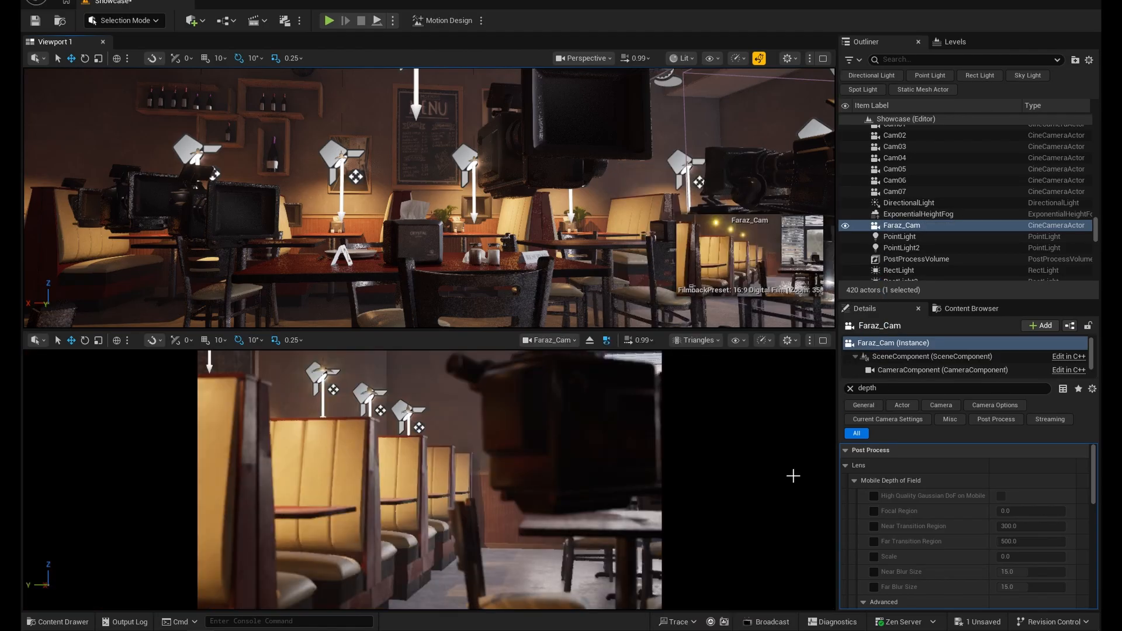
- Frame the row of booths in the upper perspective pane
right_click_drag(457, 206, 568, 204)
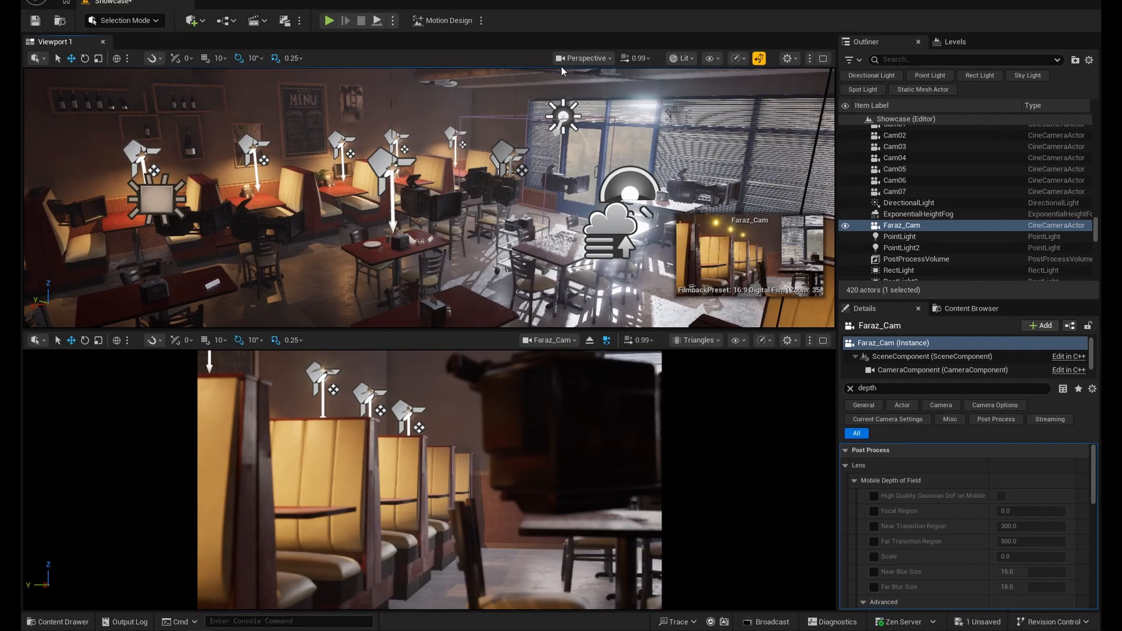
left_click(584, 60)
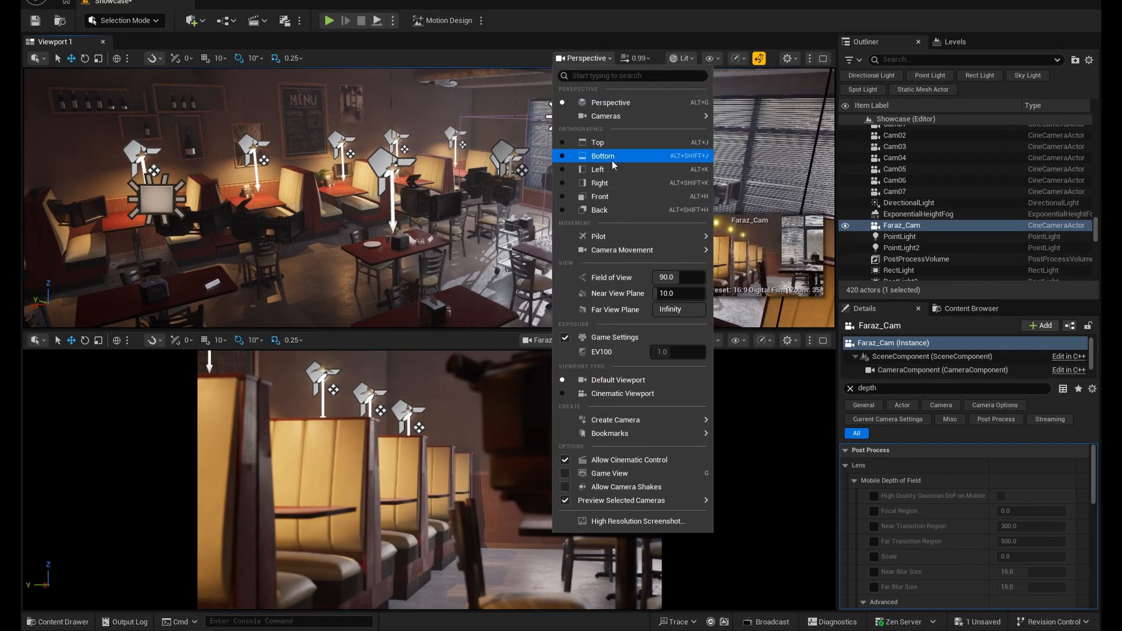
left_click(590, 9)
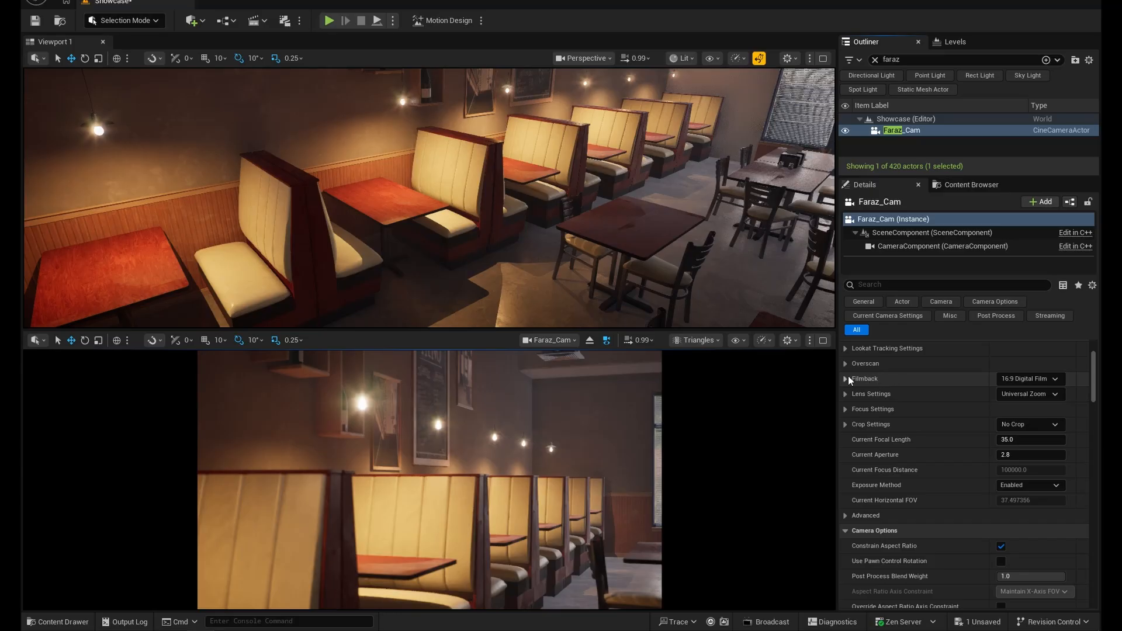
- Expand the new camera's Filmback and Lens Settings and review the filmback presets and lens values
left_click(846, 378)
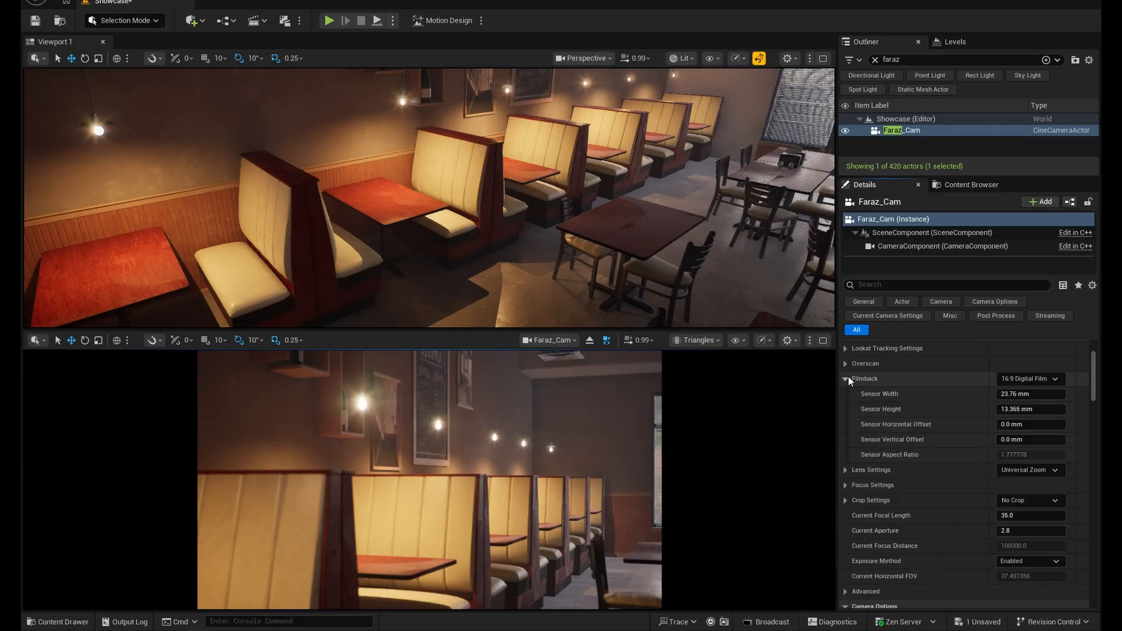
left_click(1035, 379)
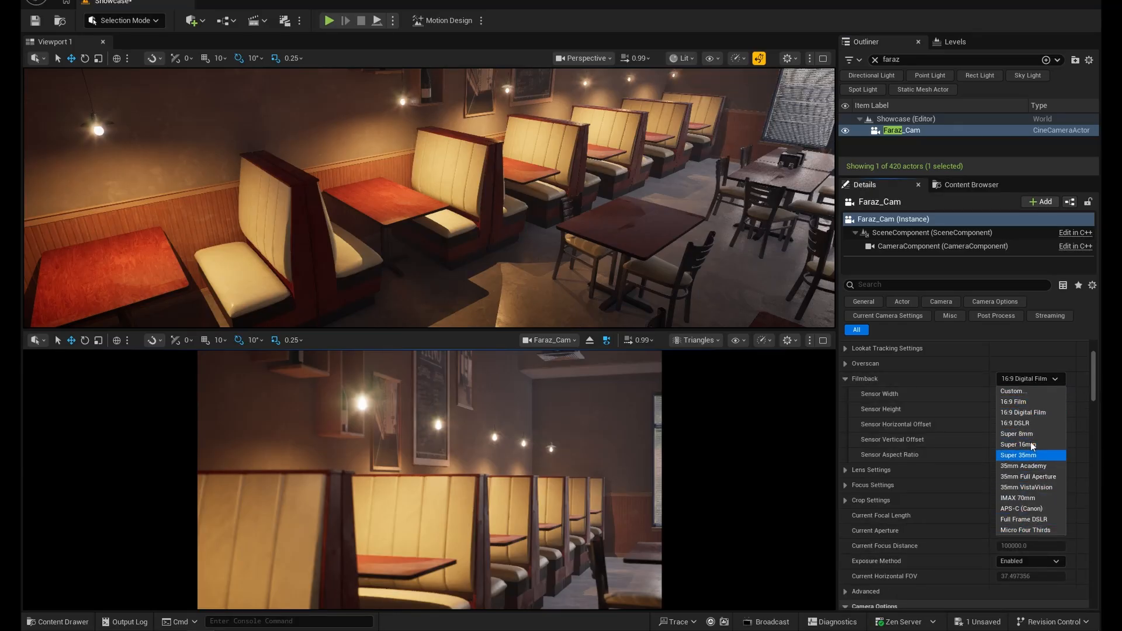
left_click(1040, 540)
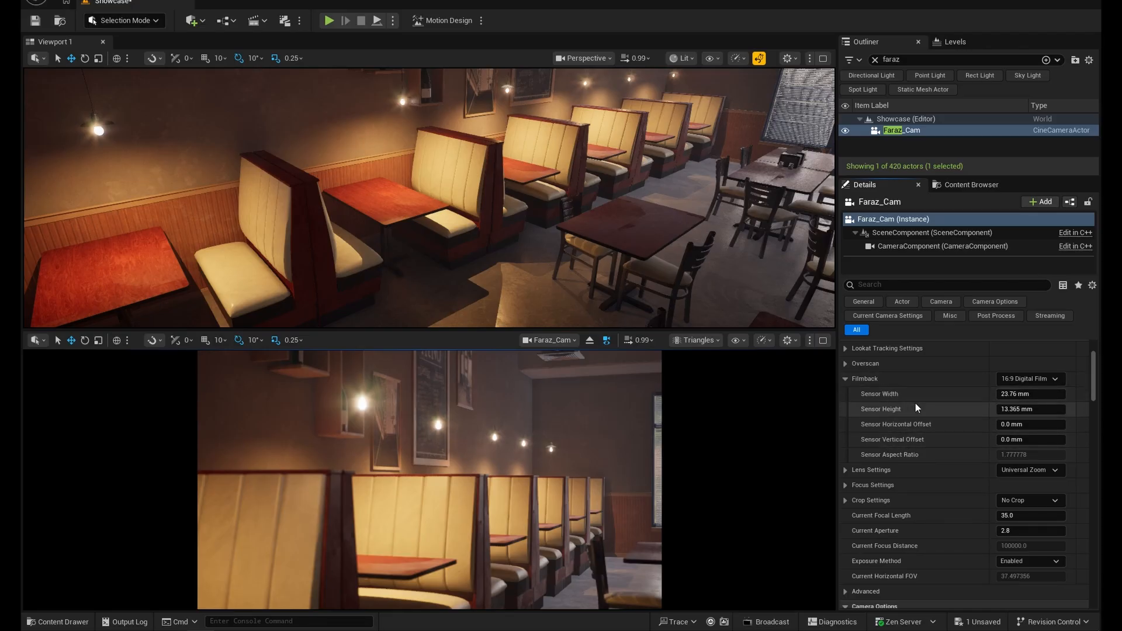
scroll(924, 414, "down", 2)
left_click(844, 399)
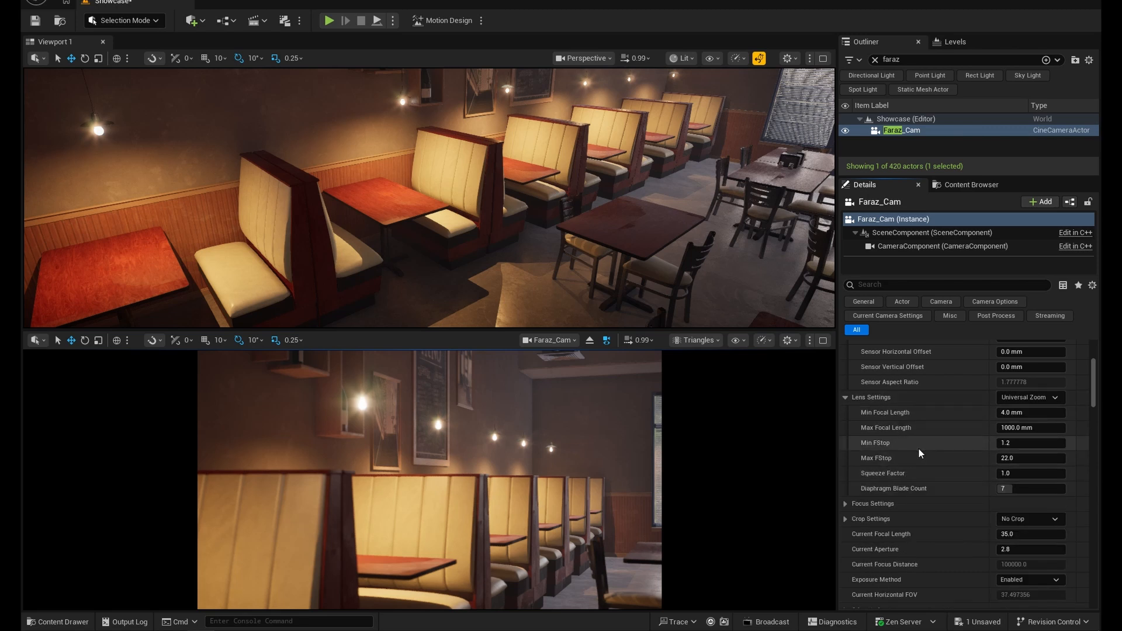
scroll(918, 448, "down", 3)
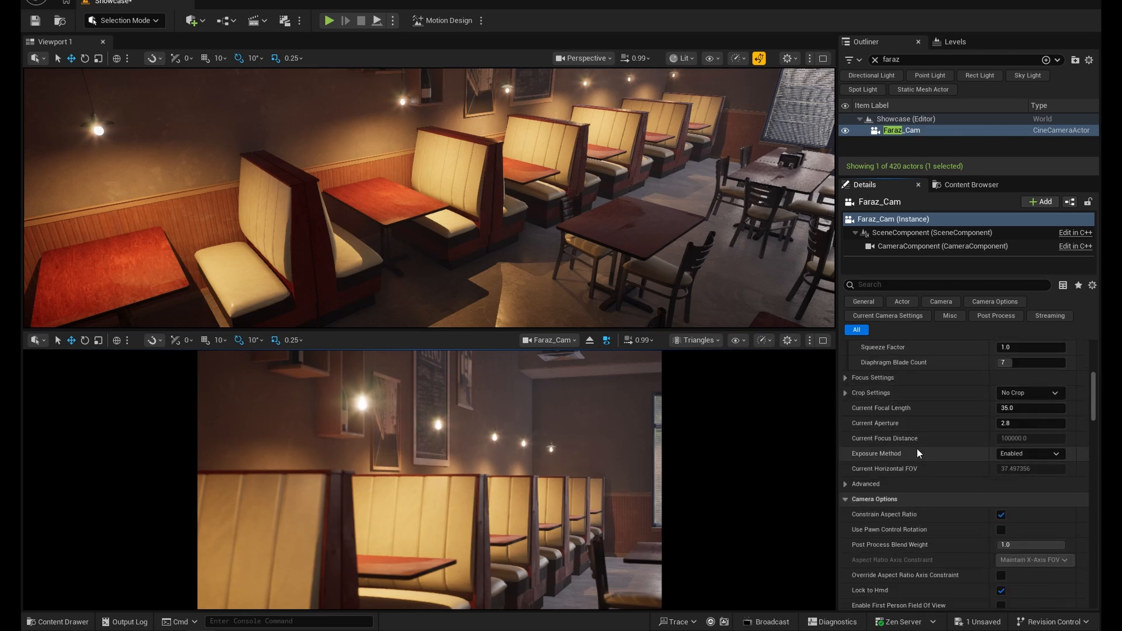
- Expand the new camera's Focus Settings and lower the Manual Focus Distance to about 143.5 cm
left_click(845, 378)
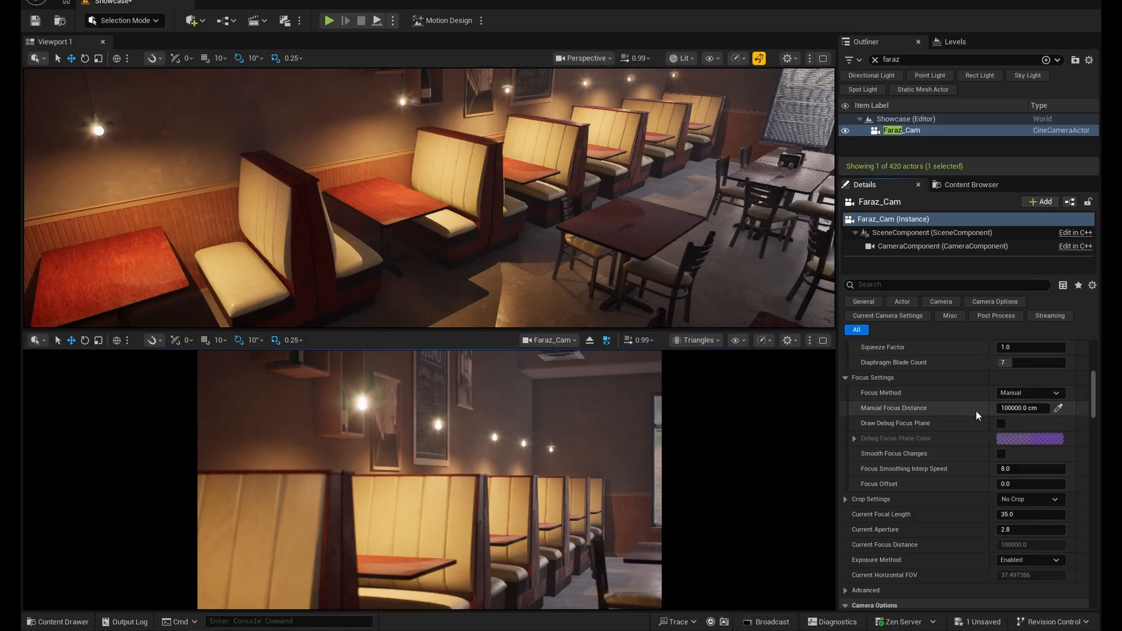
mouse_move(1019, 408)
left_mouse_down()
mouse_move(953, 408)
mouse_move(1001, 408)
left_mouse_up()
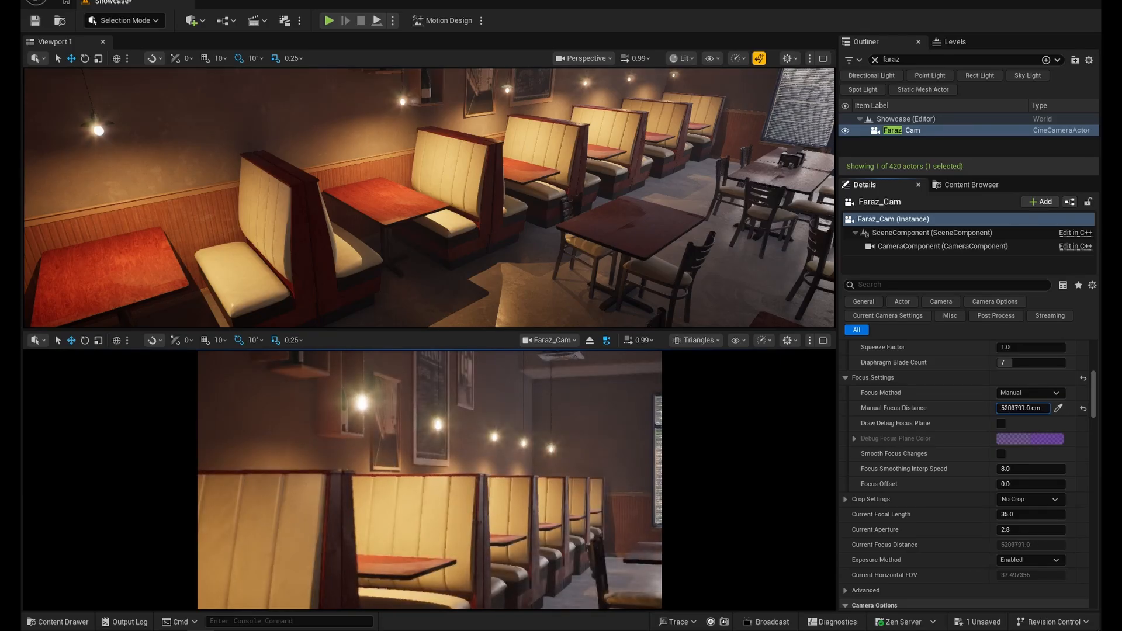
mouse_move(1024, 408)
left_mouse_down()
mouse_move(959, 408)
mouse_move(1023, 408)
mouse_move(1008, 408)
left_mouse_up()
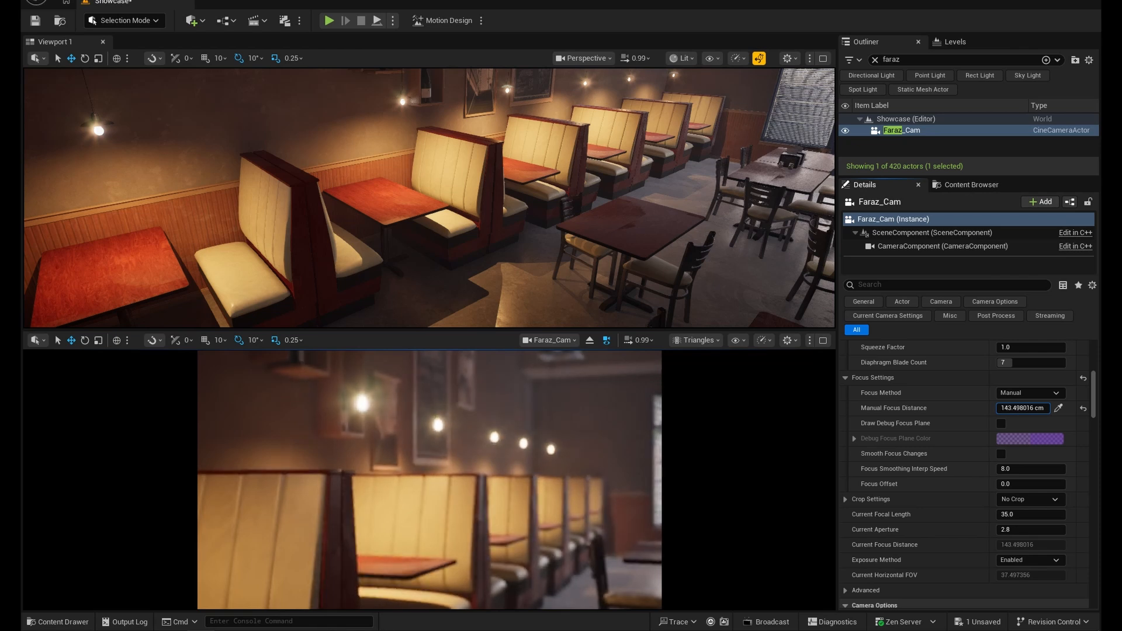
- Move the new camera to a tabletop shot behind the shaker, at about X 310, Y -199, and rotate it to about 94° in Z
left_click(906, 131)
scroll(967, 468, "up", 5)
scroll(963, 441, "up", 2)
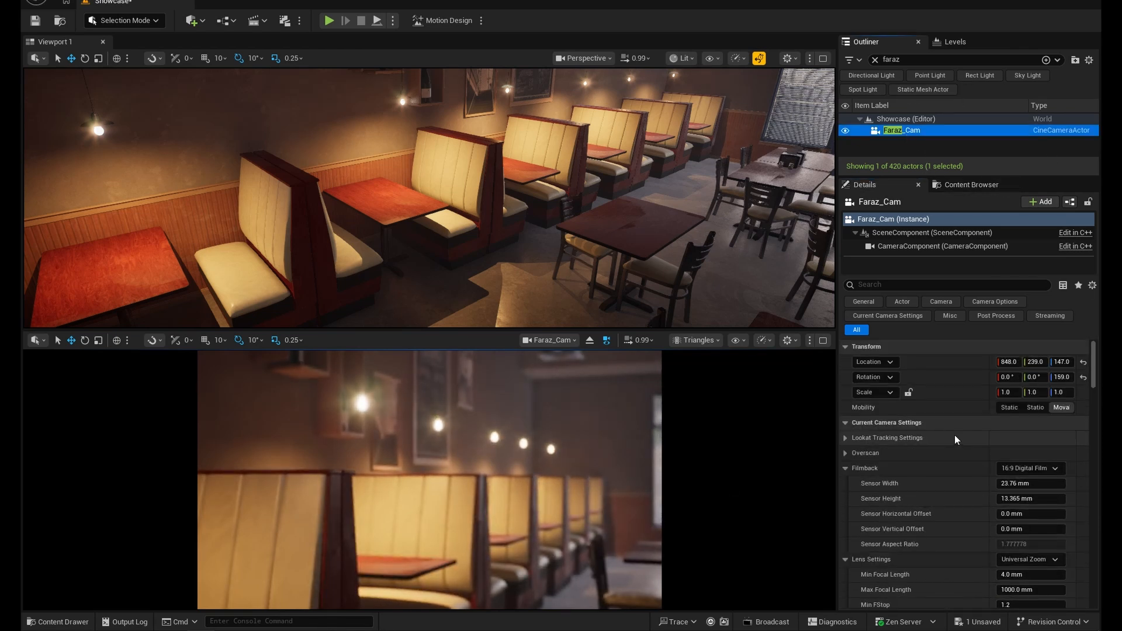
left_click_drag(1035, 363, 947, 362)
left_click_drag(1070, 375, 1028, 376)
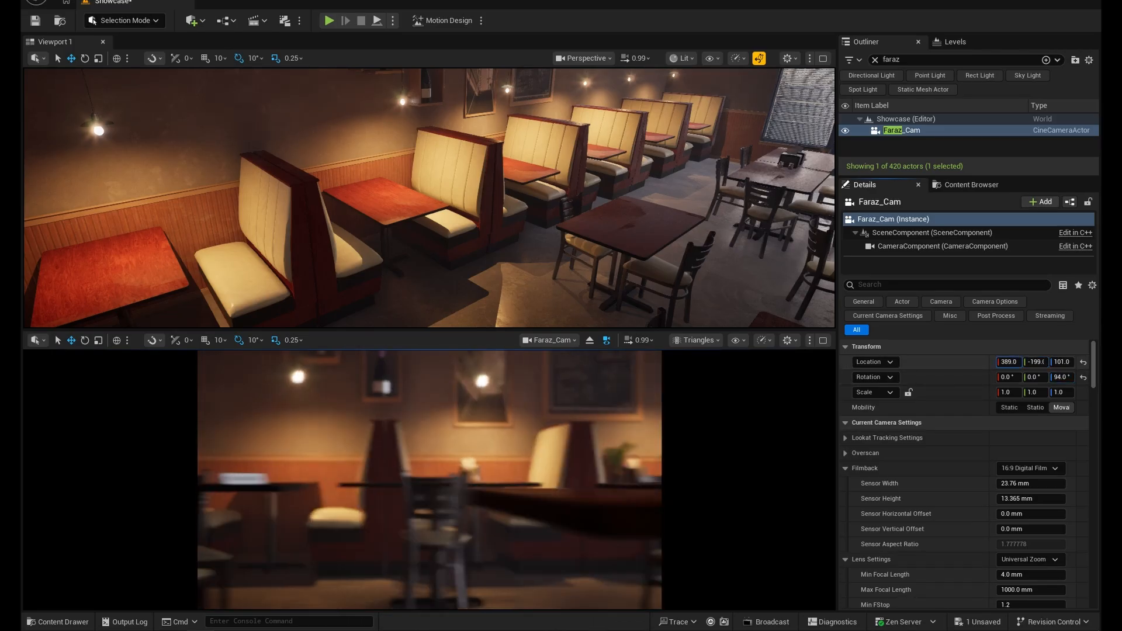
left_click_drag(1009, 362, 962, 362)
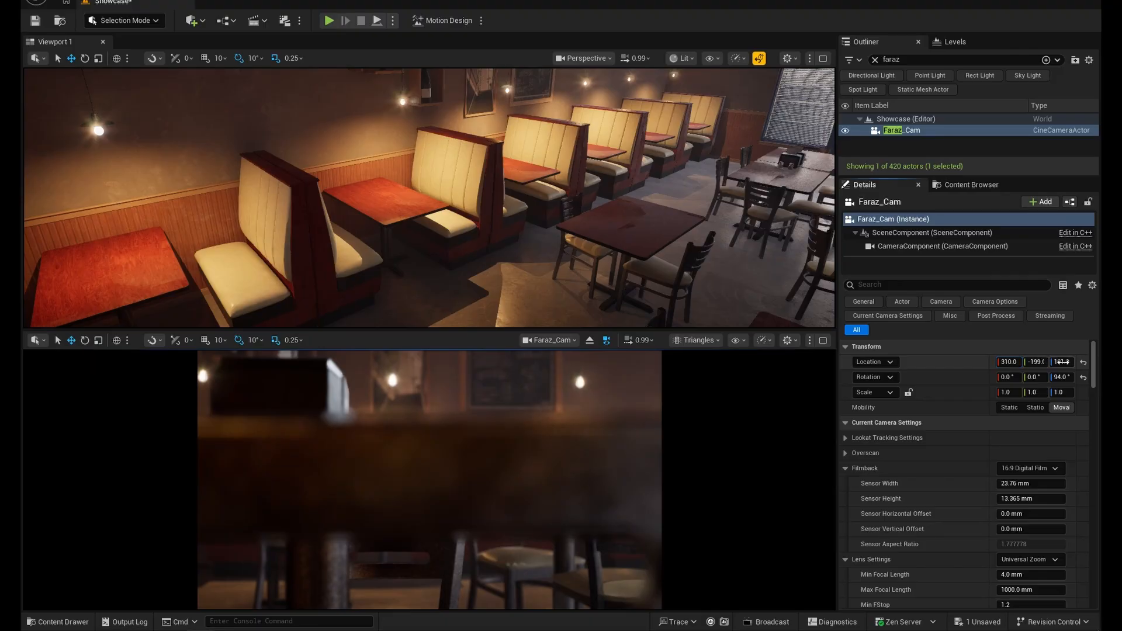
- Shift the camera's Manual Focus Distance out to about 328.6 cm for the background, and back to about 49.8 cm for the foreground shaker
left_click(971, 131)
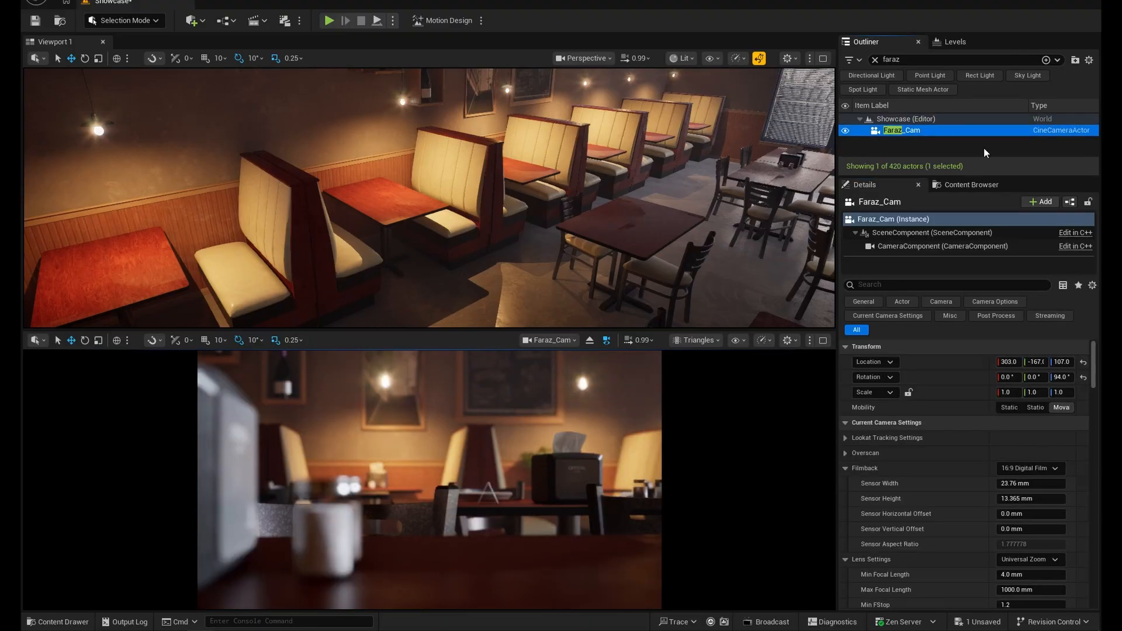
scroll(932, 449, "down", 6)
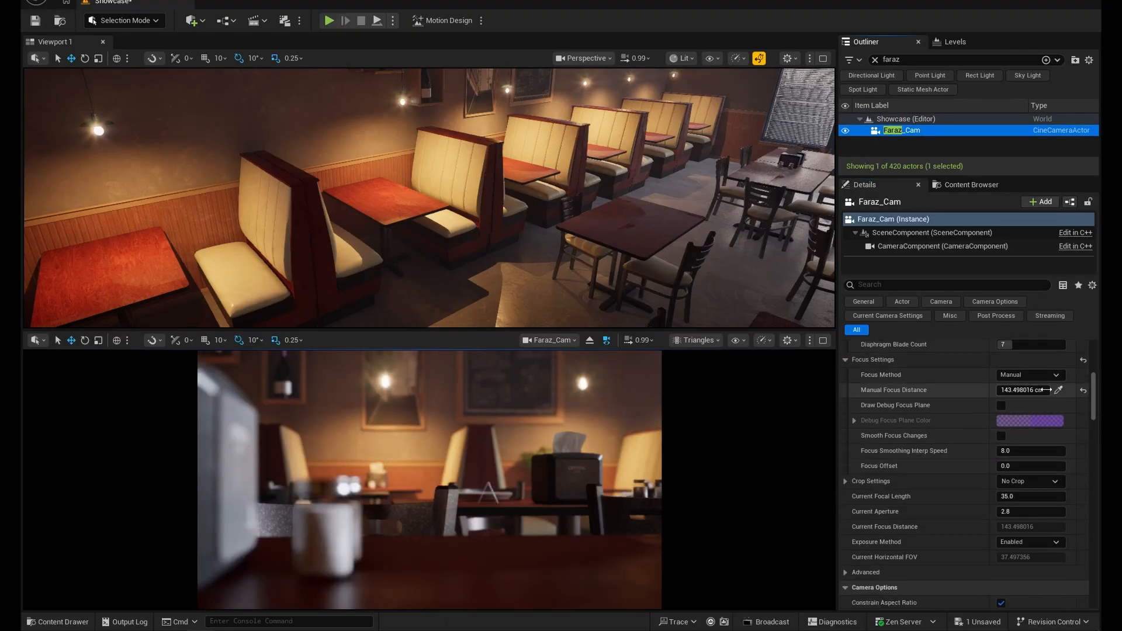
left_click_drag(1022, 391, 973, 391)
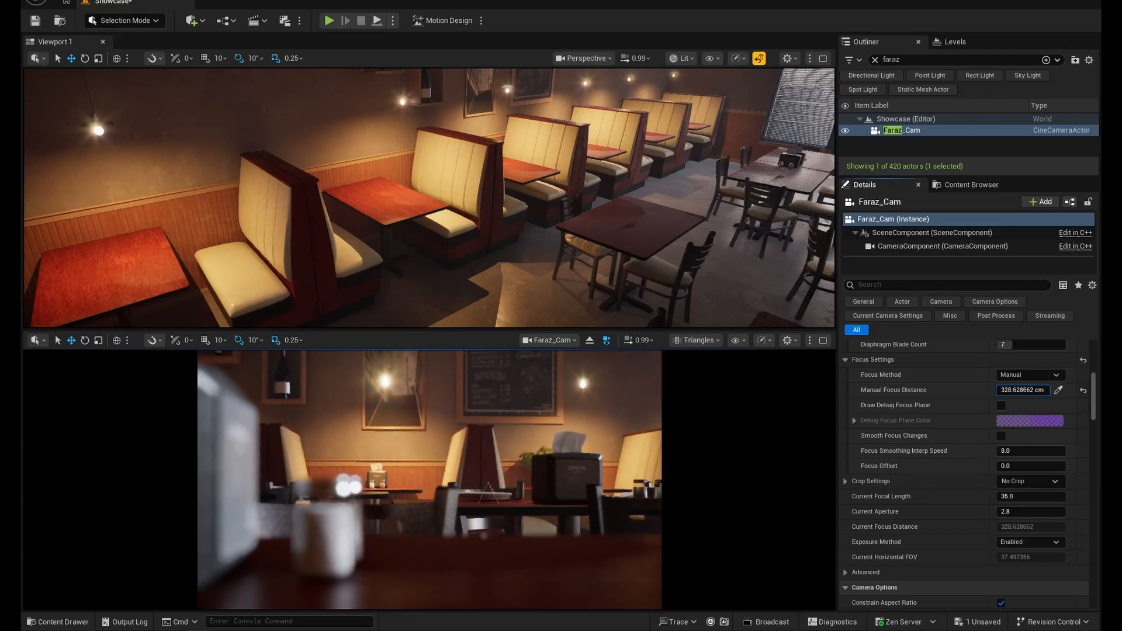
left_click_drag(974, 391, 963, 390)
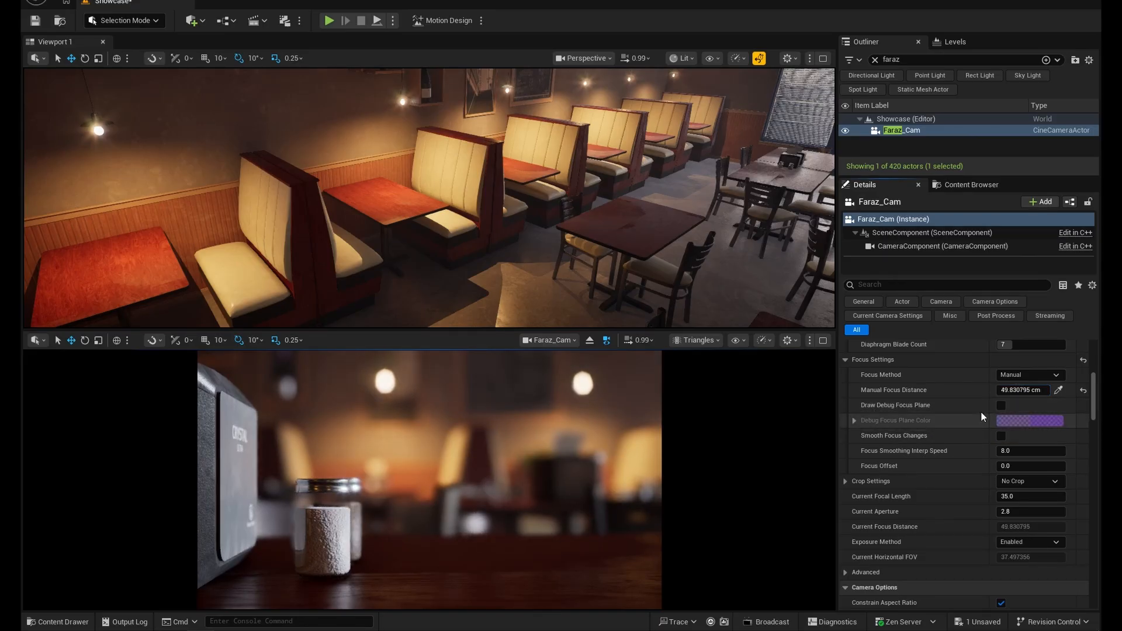
- Draw the debug focus plane, raise the Manual Focus Distance to about 93.5 cm to check the plane's position, and hide it again
left_click(1002, 406)
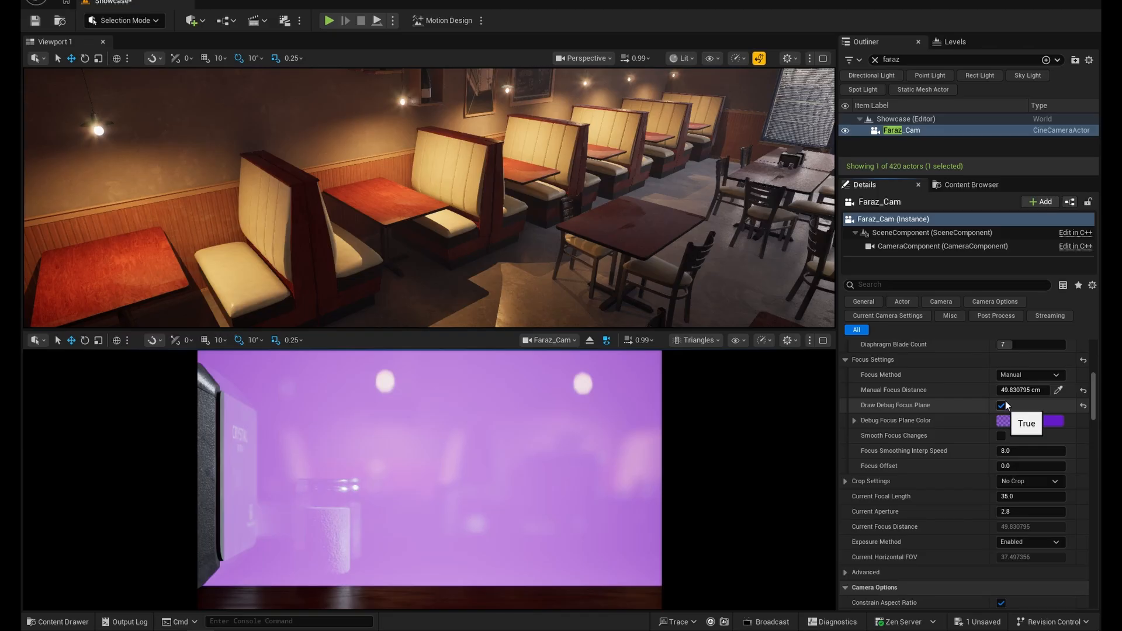
left_click_drag(1023, 390, 1048, 390)
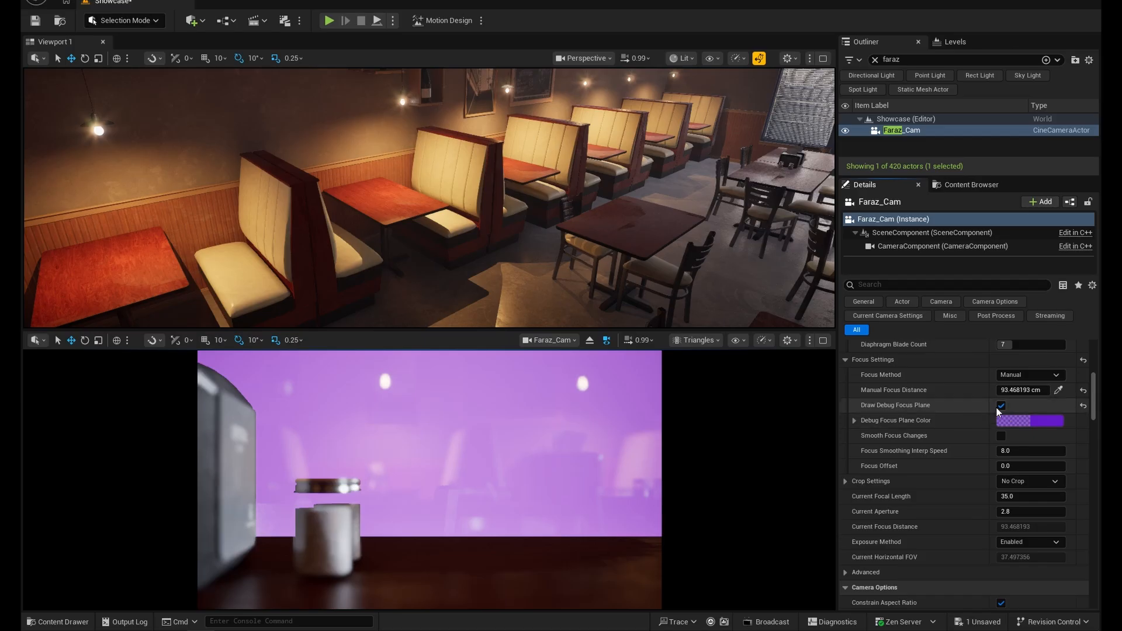
left_click(1001, 406)
- Set the Manual Focus Distance to about 51.1 cm to focus on the shaker, and enlarge the lower camera pane
left_click_drag(1029, 390, 1012, 390)
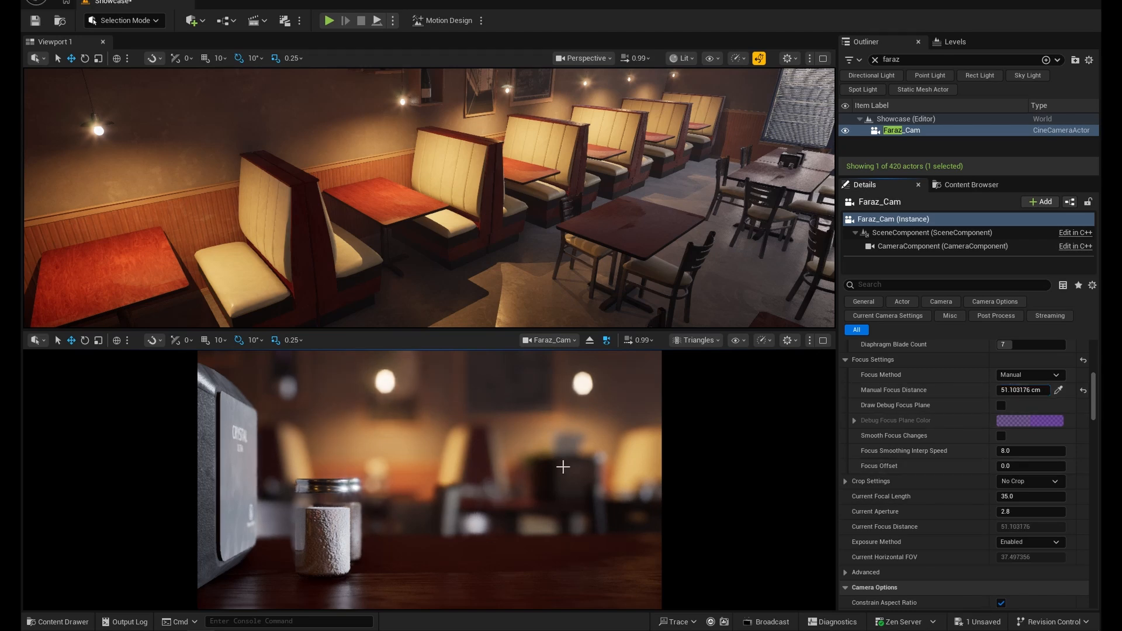
left_click_drag(476, 330, 480, 236)
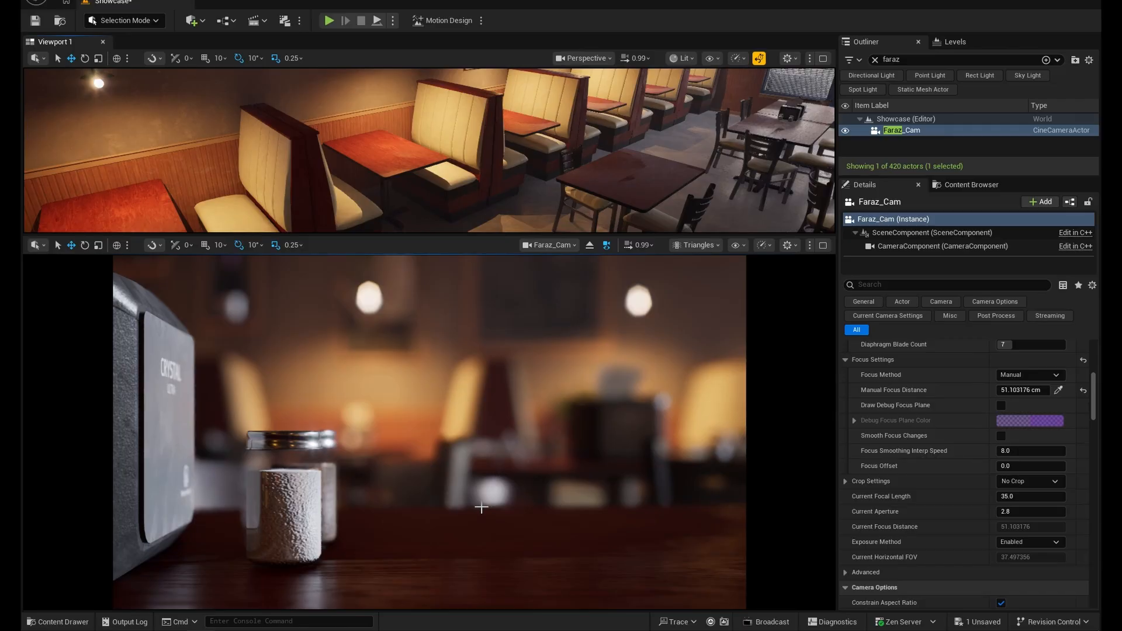